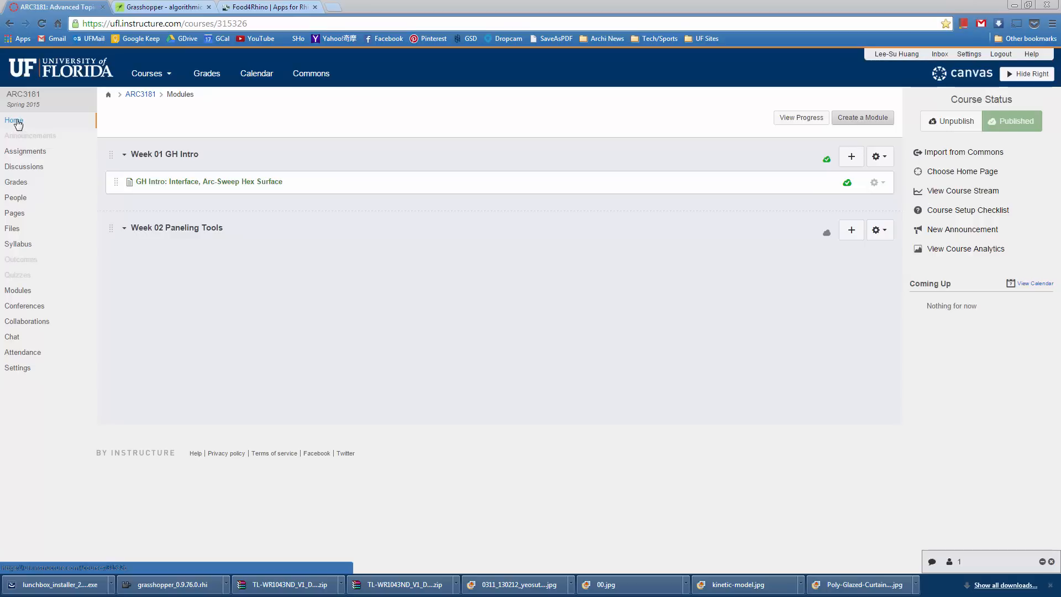
- Open the GH Intro: Interface, Arc-Sweep Hex Surface page from the course modules and look through its links and files
{"action": "left_click", "coordinate": [18, 291]}
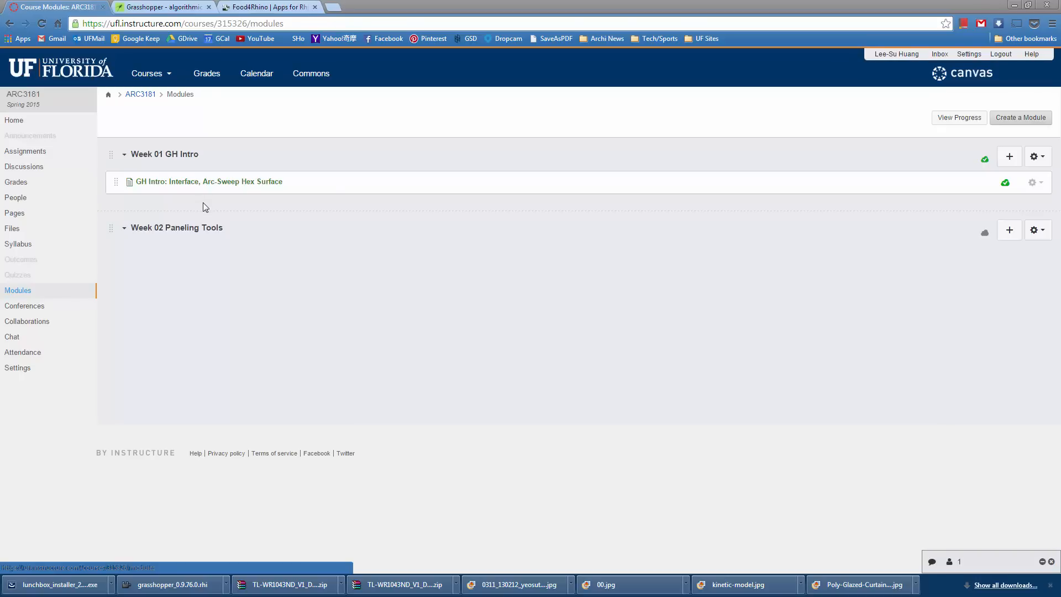
{"action": "left_click", "coordinate": [247, 184]}
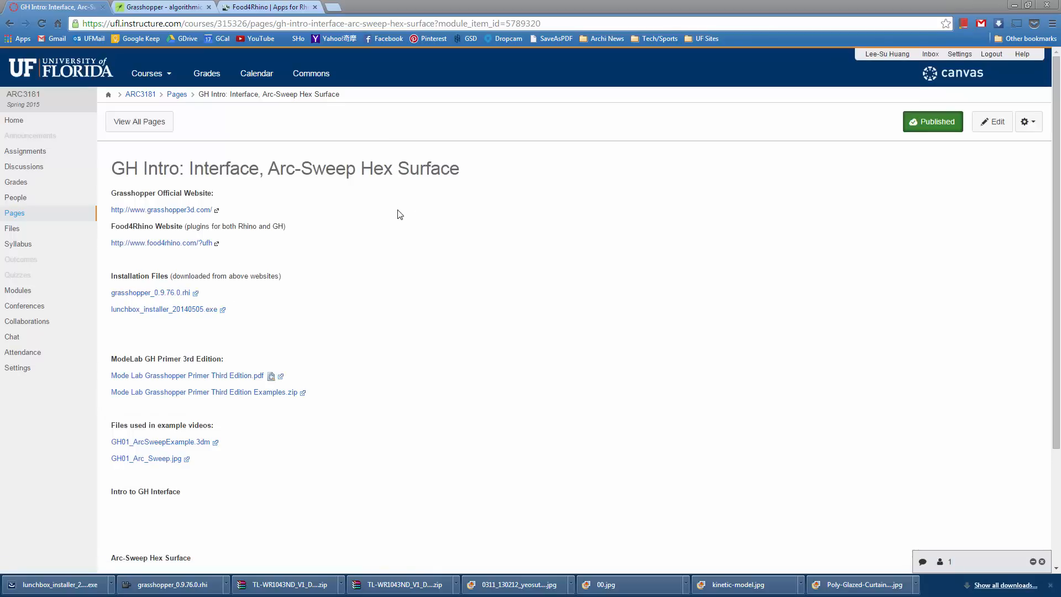
{"action": "scroll", "coordinate": [398, 214], "scroll_direction": "down", "scroll_amount": 2}
{"action": "scroll", "coordinate": [376, 212], "scroll_direction": "up", "scroll_amount": 2}
{"action": "scroll", "coordinate": [332, 232], "scroll_direction": "down", "scroll_amount": 3}
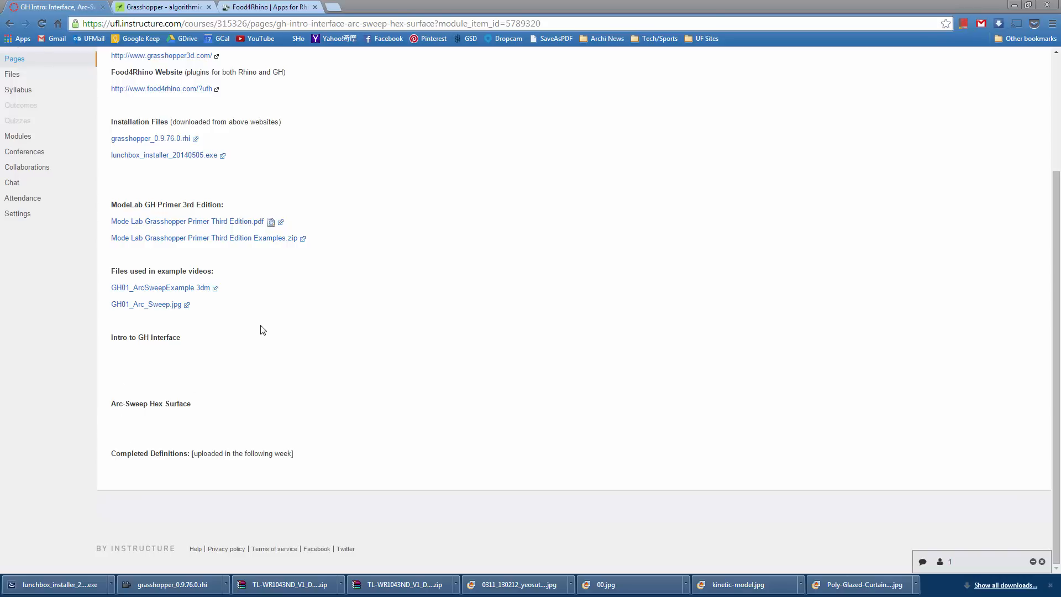
{"action": "scroll", "coordinate": [263, 330], "scroll_direction": "up", "scroll_amount": 2}
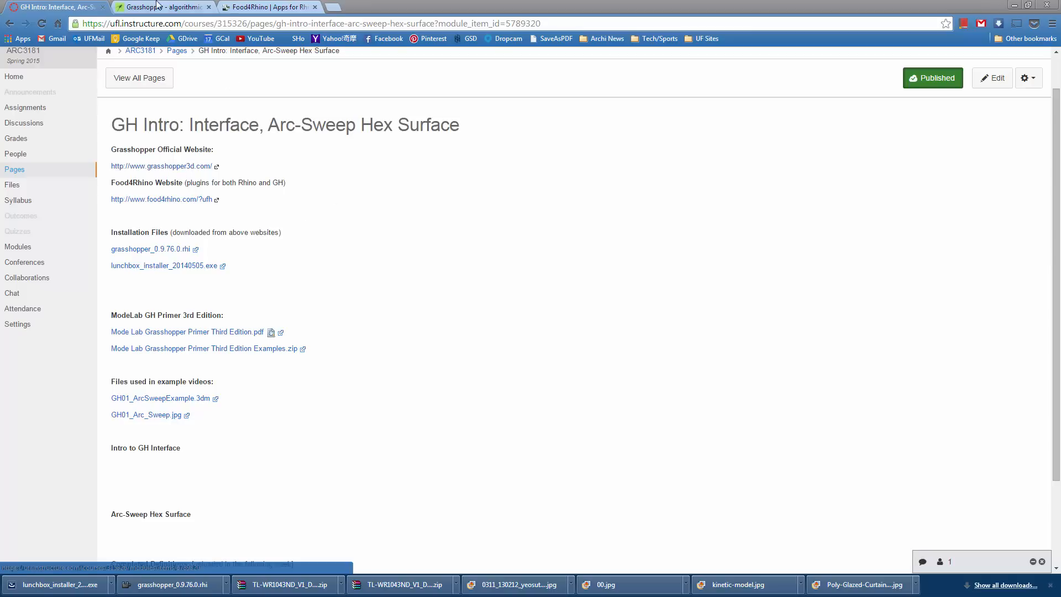
- Switch to the official Grasshopper website and look over its home page
{"action": "left_click", "coordinate": [201, 167]}
{"action": "scroll", "coordinate": [330, 218], "scroll_direction": "down", "scroll_amount": 6}
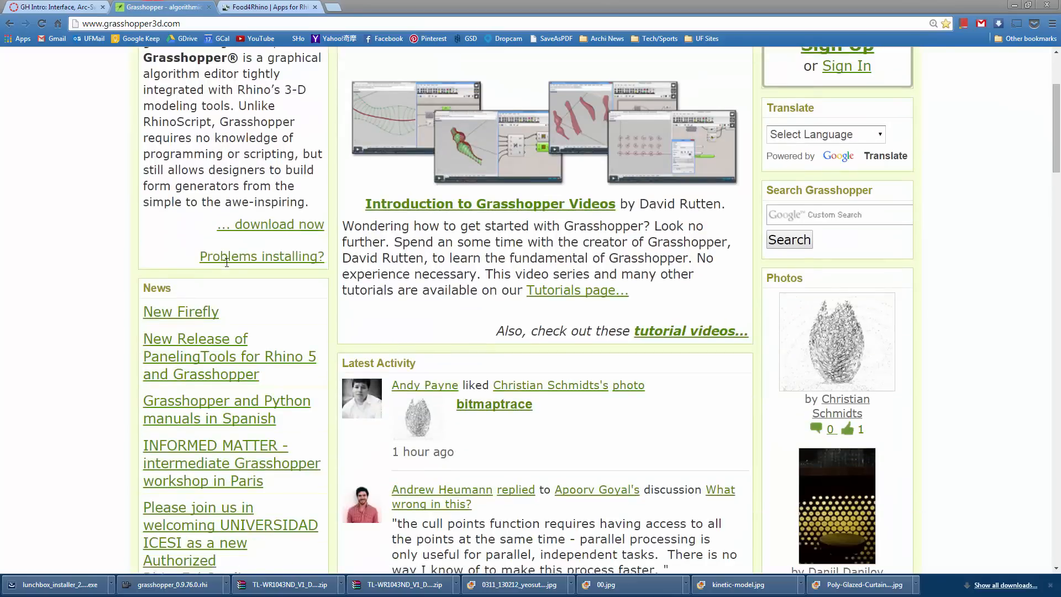
{"action": "scroll", "coordinate": [226, 258], "scroll_direction": "up", "scroll_amount": 6}
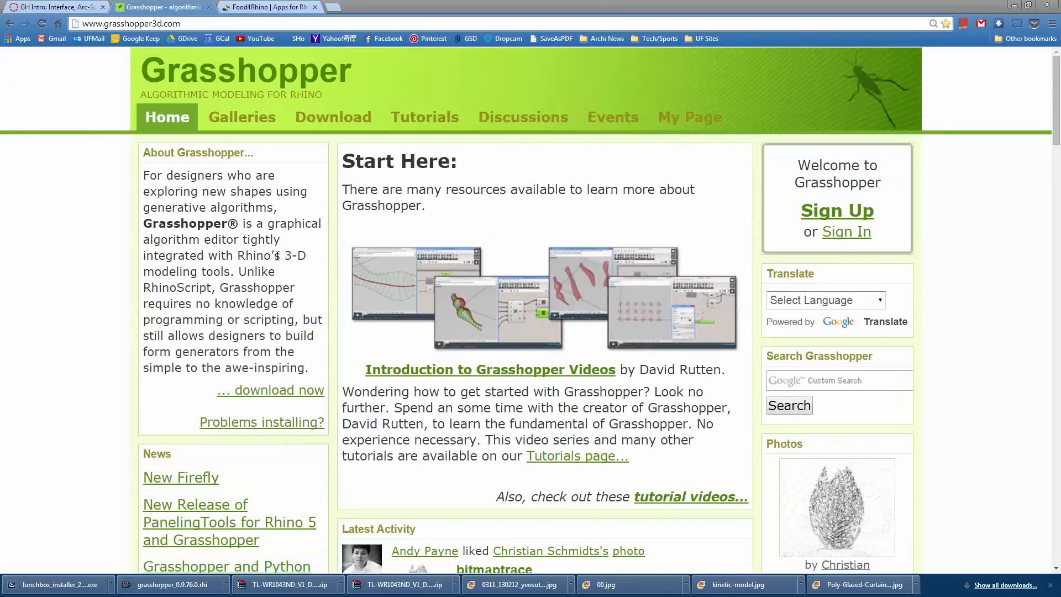
{"action": "scroll", "coordinate": [513, 308], "scroll_direction": "down", "scroll_amount": 5}
{"action": "scroll", "coordinate": [497, 309], "scroll_direction": "up", "scroll_amount": 5}
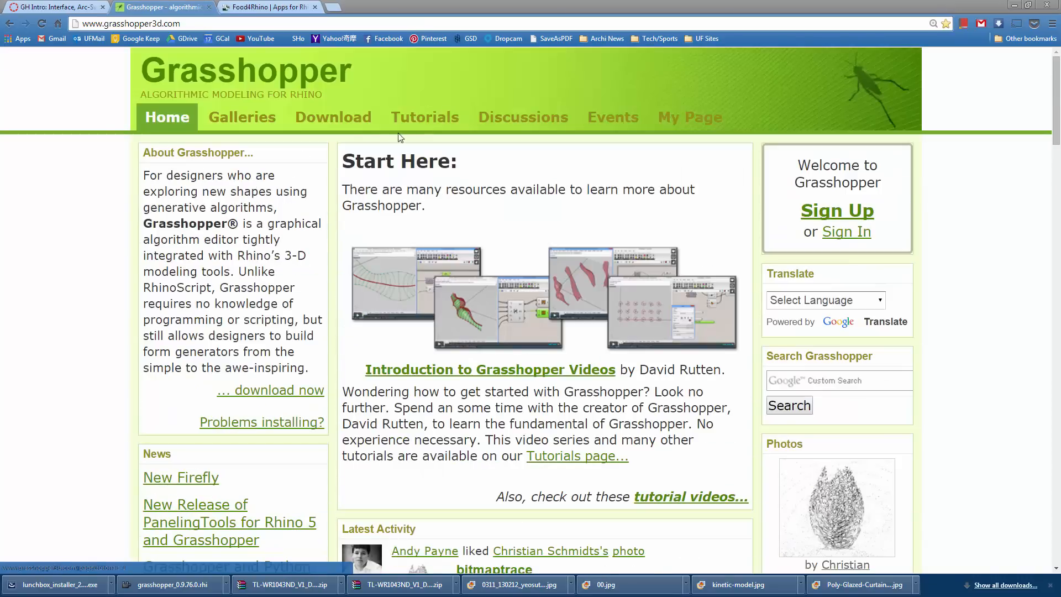
- Open the download page for the latest Grasshopper version and examine its e-mail field
{"action": "mouse_move", "coordinate": [360, 127]}
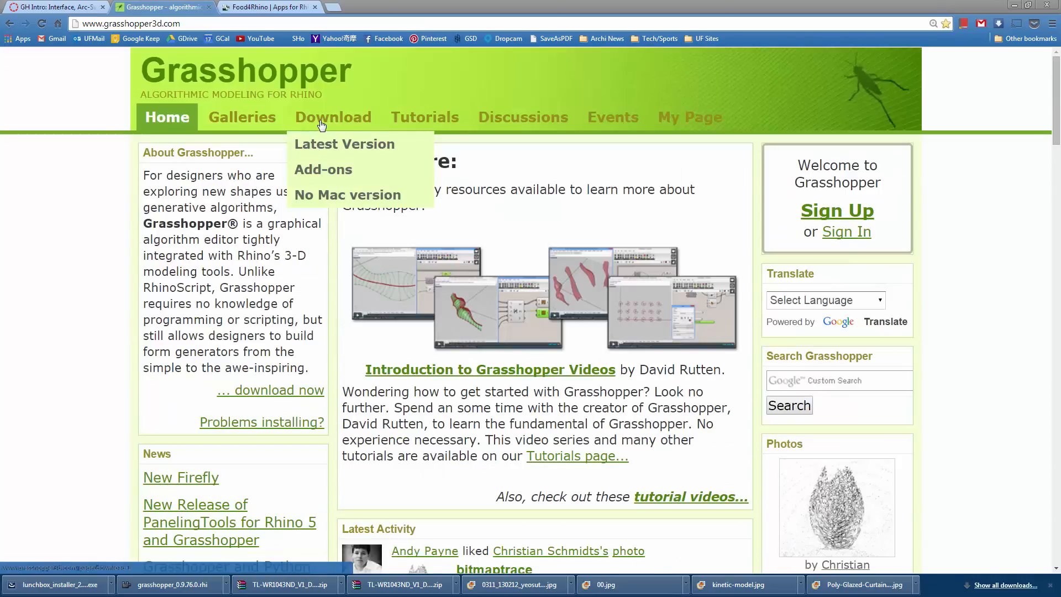
{"action": "left_click", "coordinate": [331, 155]}
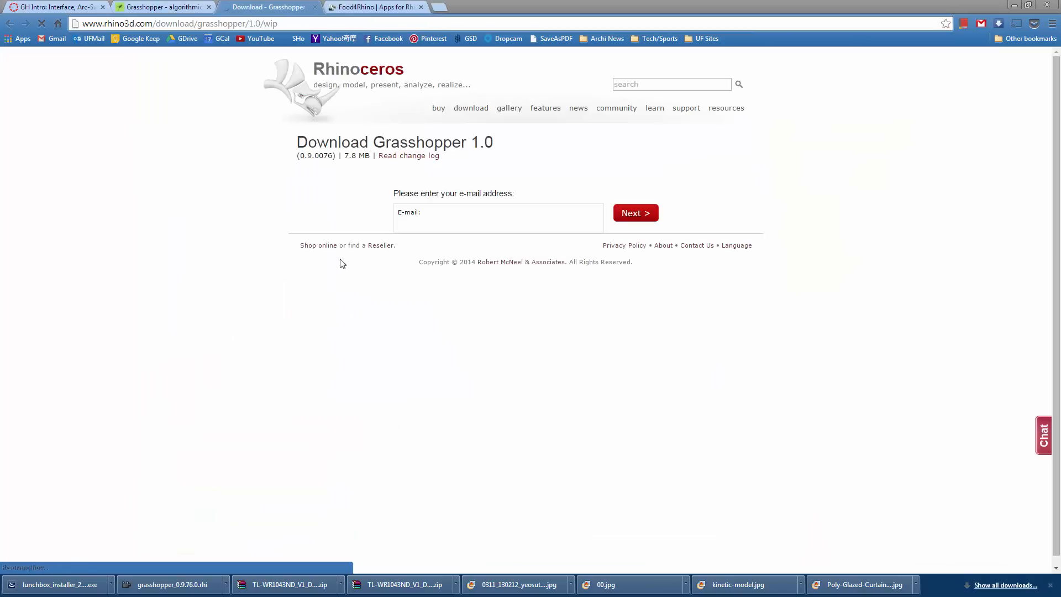
{"action": "left_click", "coordinate": [421, 213]}
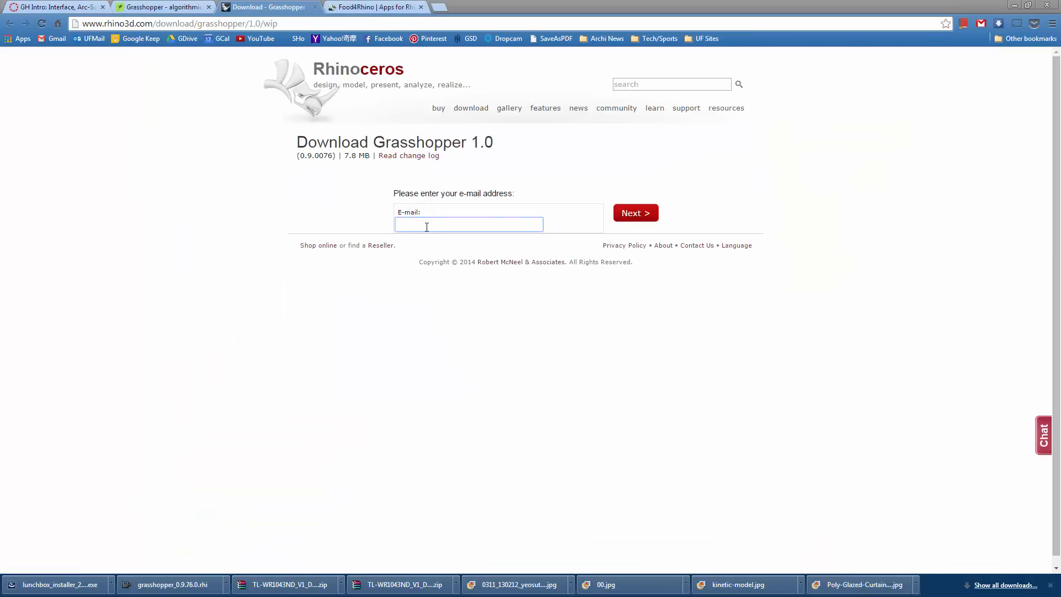
{"action": "left_click", "coordinate": [423, 224]}
{"action": "left_click", "coordinate": [325, 285]}
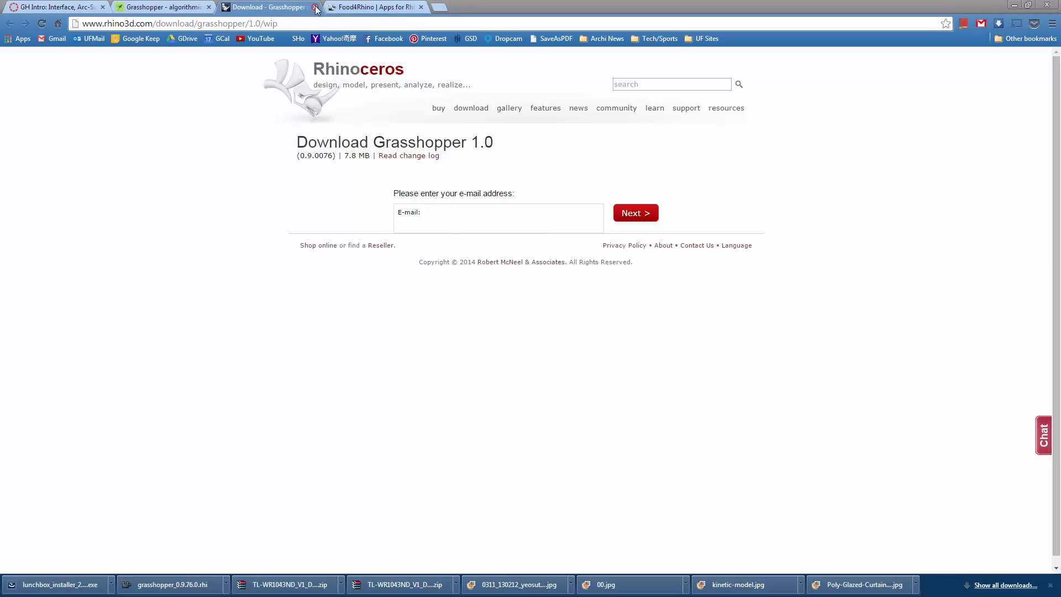
- Open the Grasshopper site's No Mac version page and highlight the sentence "It does not exist."
{"action": "left_click", "coordinate": [160, 7]}
{"action": "mouse_move", "coordinate": [333, 117]}
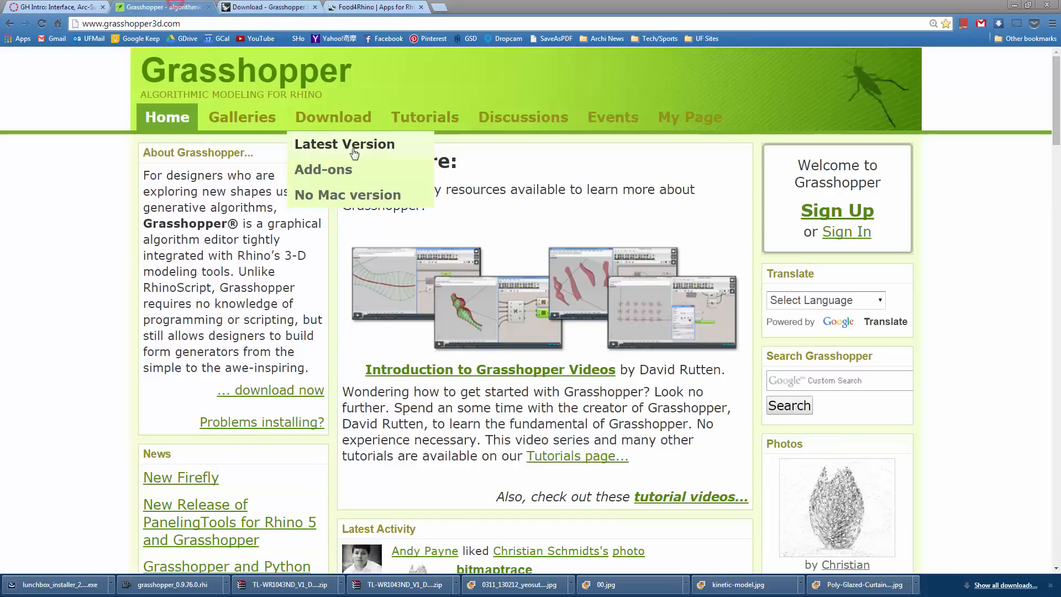
{"action": "left_click", "coordinate": [332, 198]}
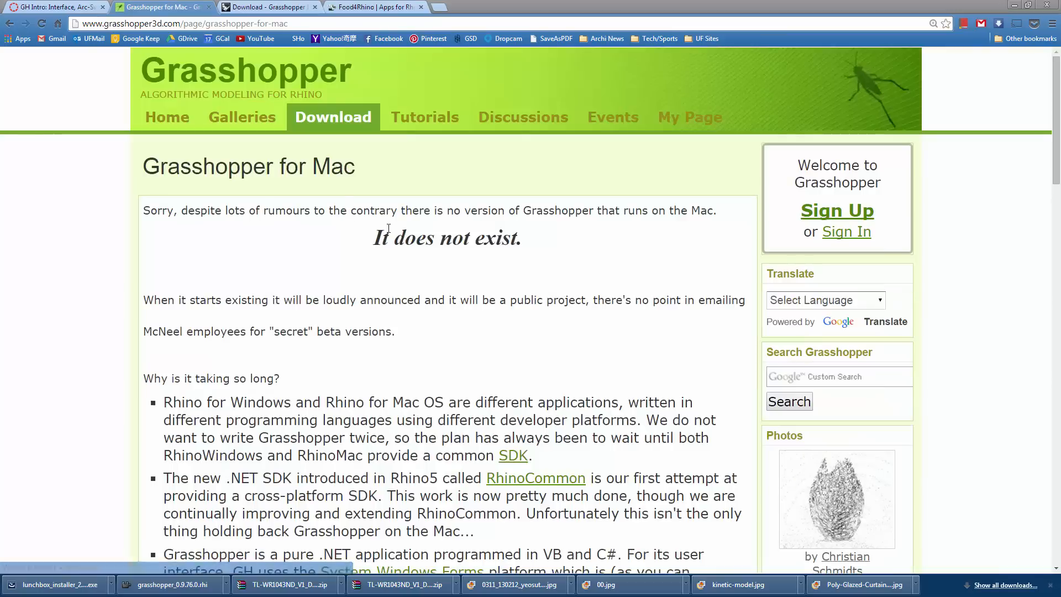
{"action": "triple_click", "coordinate": [367, 232]}
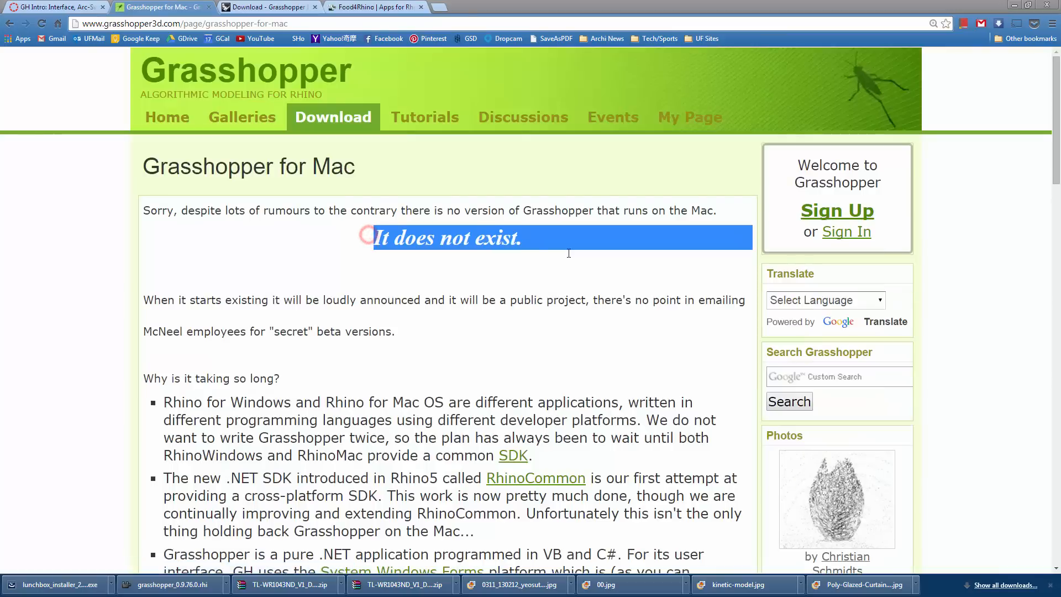
{"action": "left_click", "coordinate": [323, 229]}
{"action": "left_click_drag", "start_coordinate": [371, 237], "coordinate": [526, 237]}
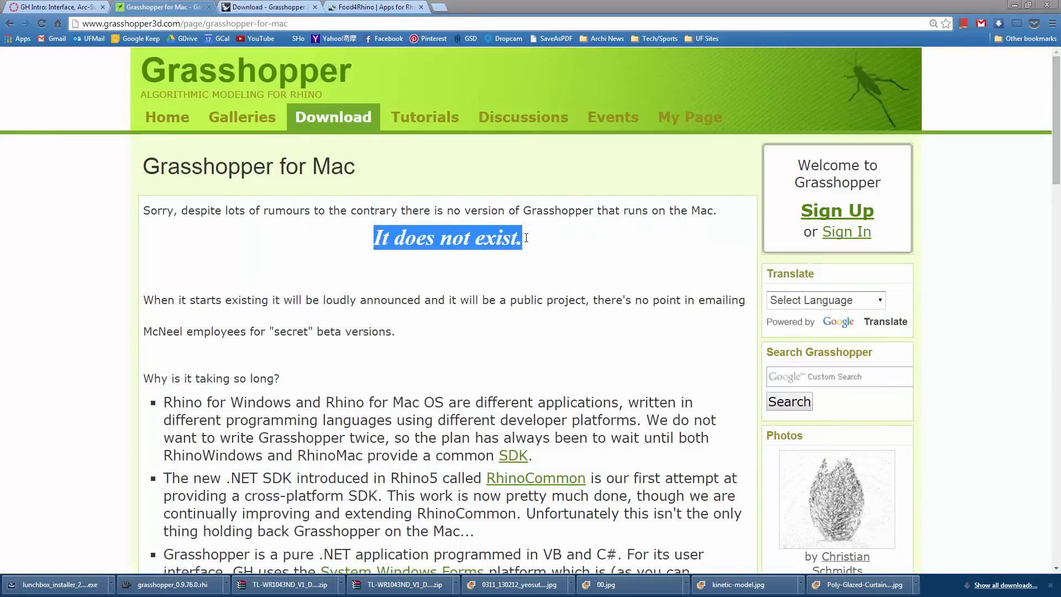
{"action": "left_click", "coordinate": [323, 225]}
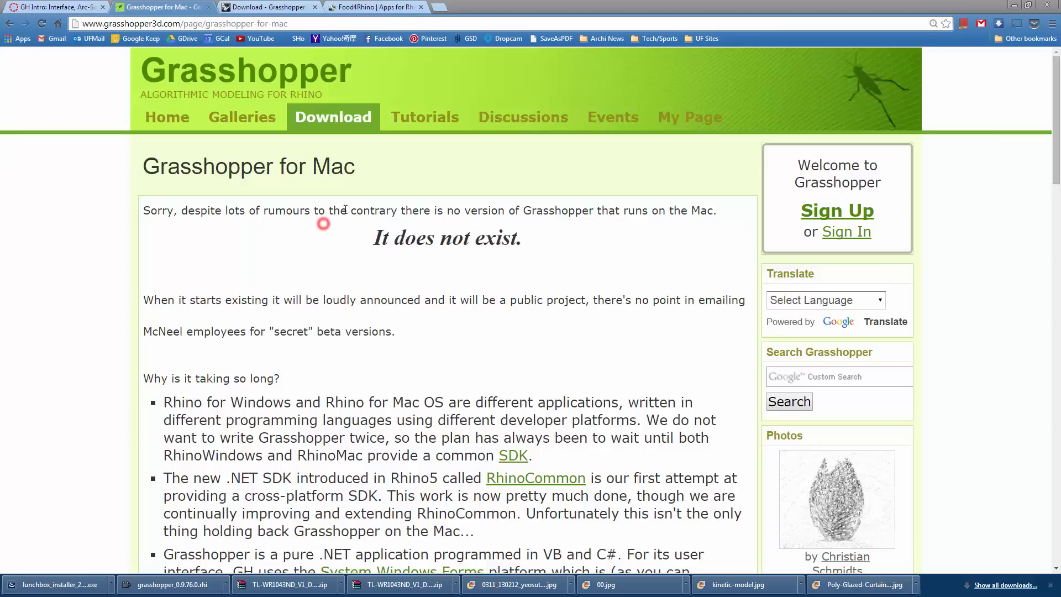
- Return the Grasshopper site to its home page, go back to the GH Intro course page, and close the Rhino download page
{"action": "left_click", "coordinate": [10, 24]}
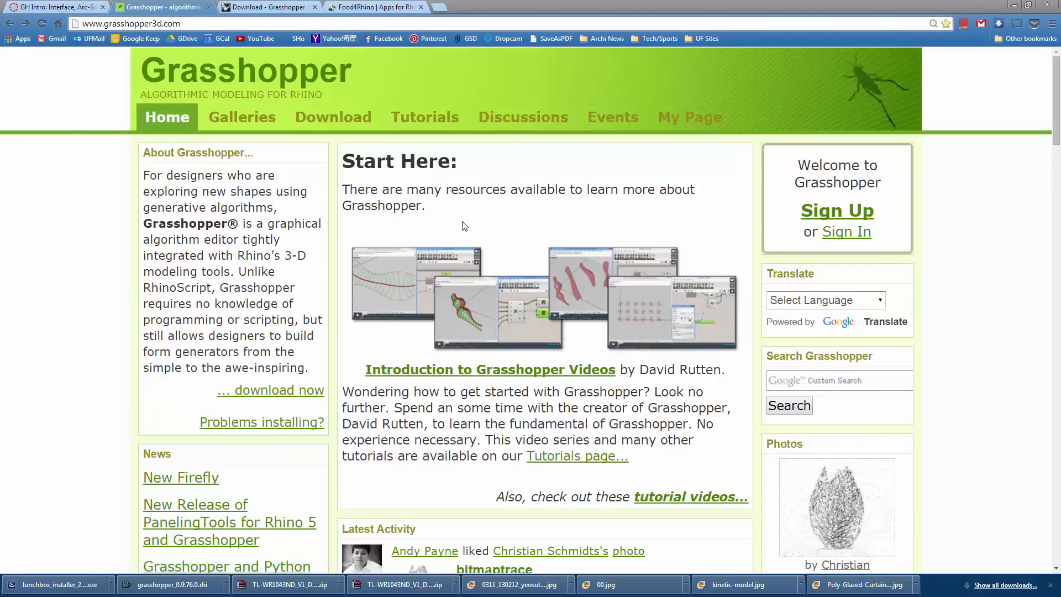
{"action": "scroll", "coordinate": [459, 232], "scroll_direction": "down", "scroll_amount": 5}
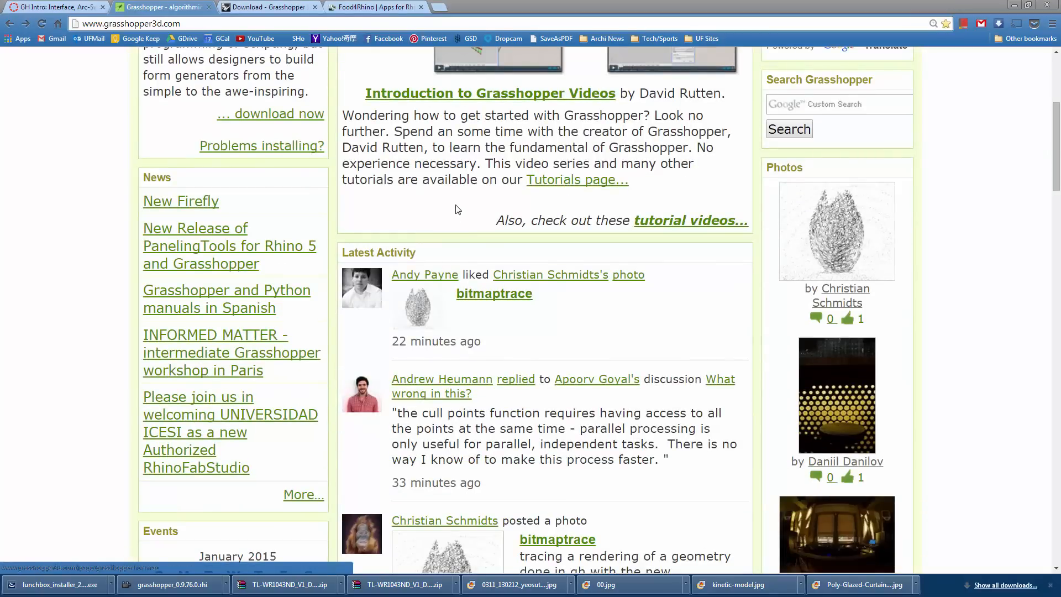
{"action": "scroll", "coordinate": [457, 209], "scroll_direction": "up", "scroll_amount": 3}
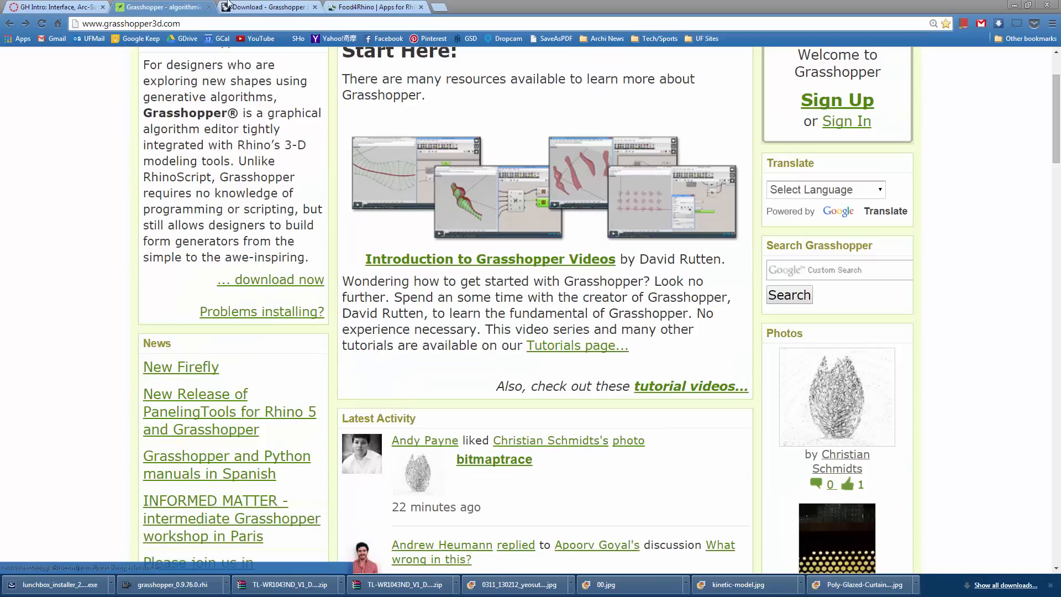
{"action": "left_click", "coordinate": [55, 7]}
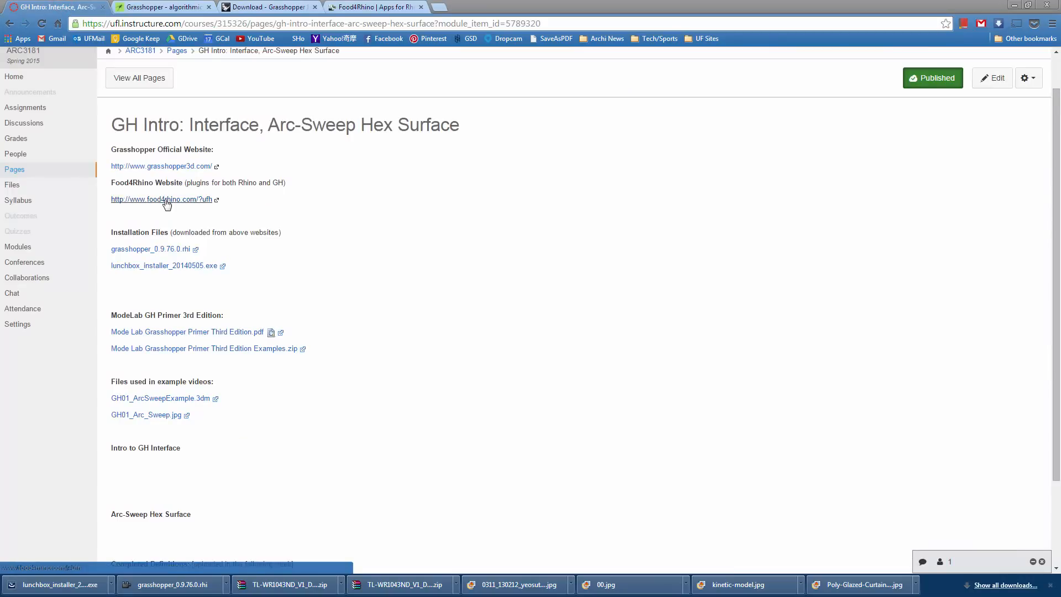
{"action": "left_click", "coordinate": [315, 7]}
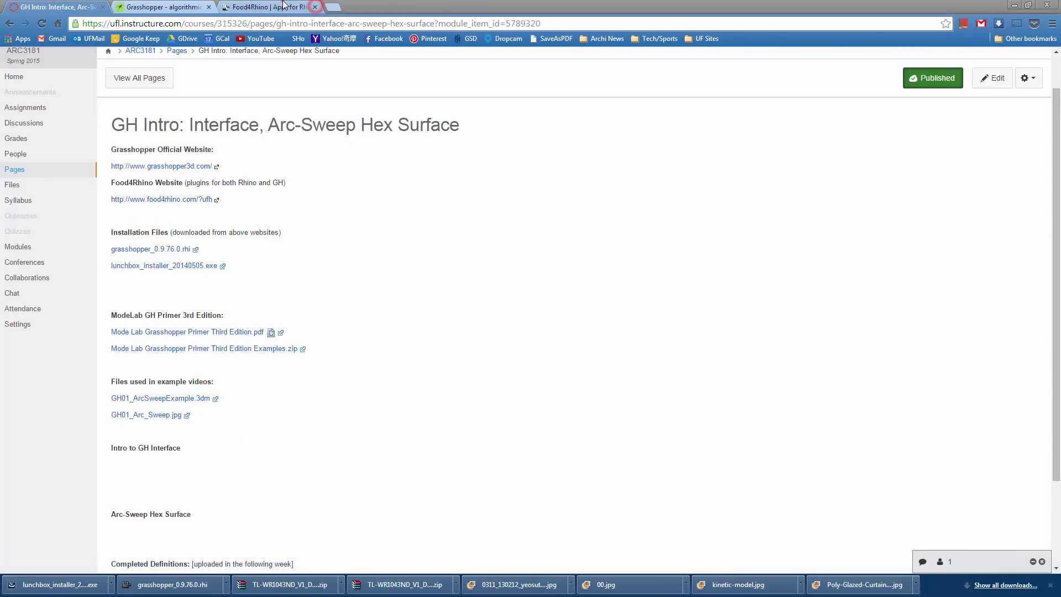
- Switch to the Food4Rhino website and examine its Rhino Plug-ins and Grasshopper Add-ons sections
{"action": "left_click", "coordinate": [276, 7]}
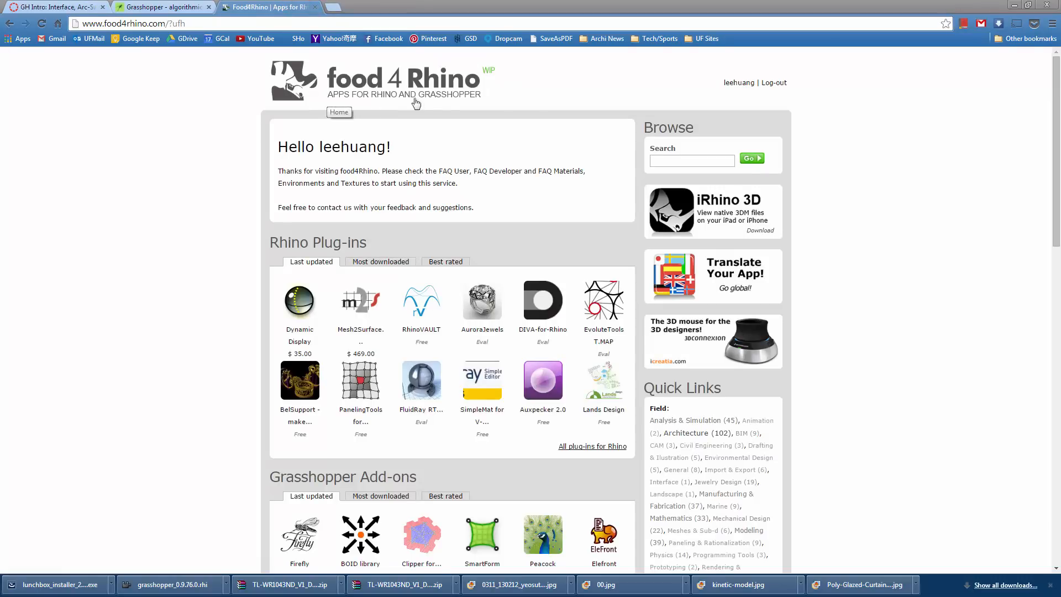
{"action": "scroll", "coordinate": [283, 168], "scroll_direction": "down", "scroll_amount": 2}
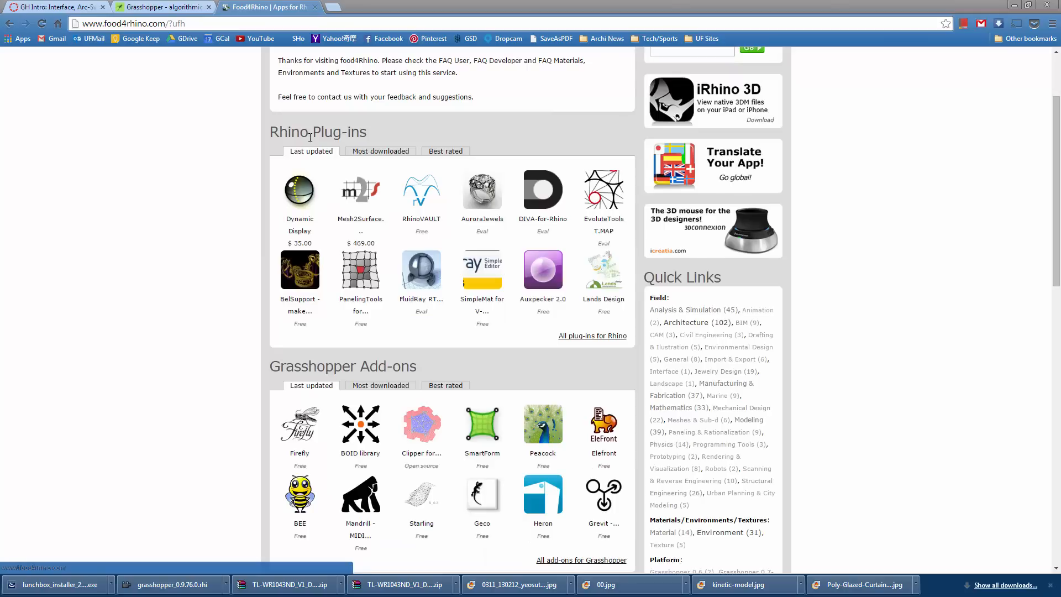
{"action": "scroll", "coordinate": [259, 293], "scroll_direction": "down", "scroll_amount": 2}
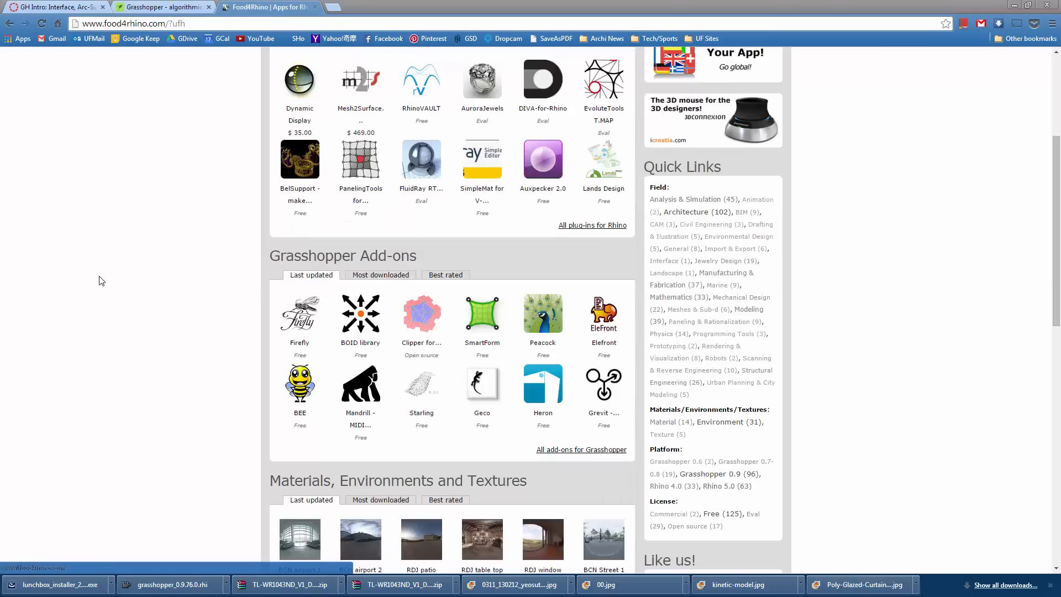
{"action": "scroll", "coordinate": [88, 282], "scroll_direction": "up", "scroll_amount": 1}
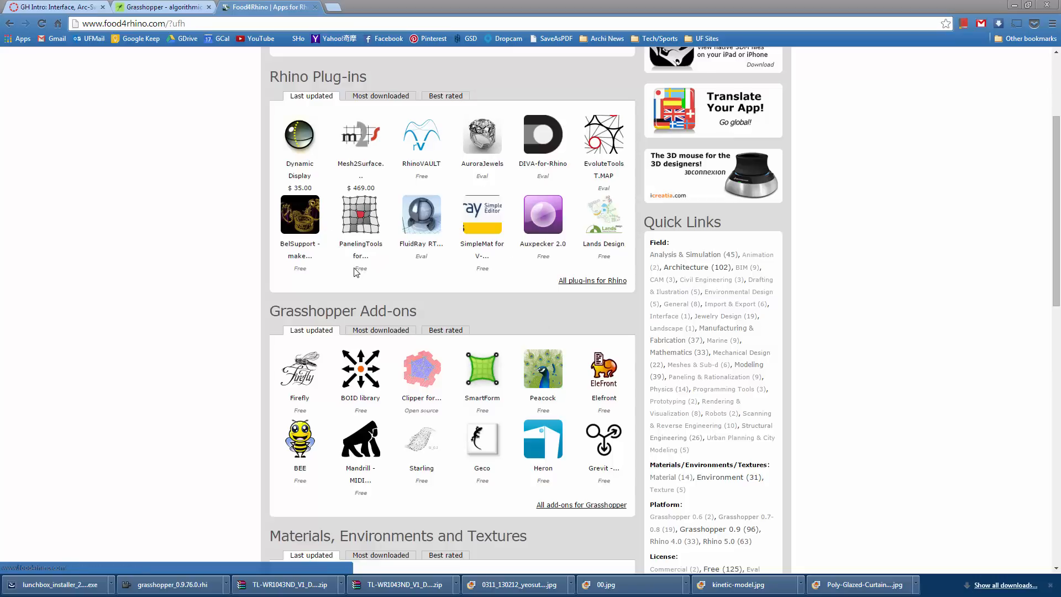
{"action": "scroll", "coordinate": [356, 272], "scroll_direction": "down", "scroll_amount": 2}
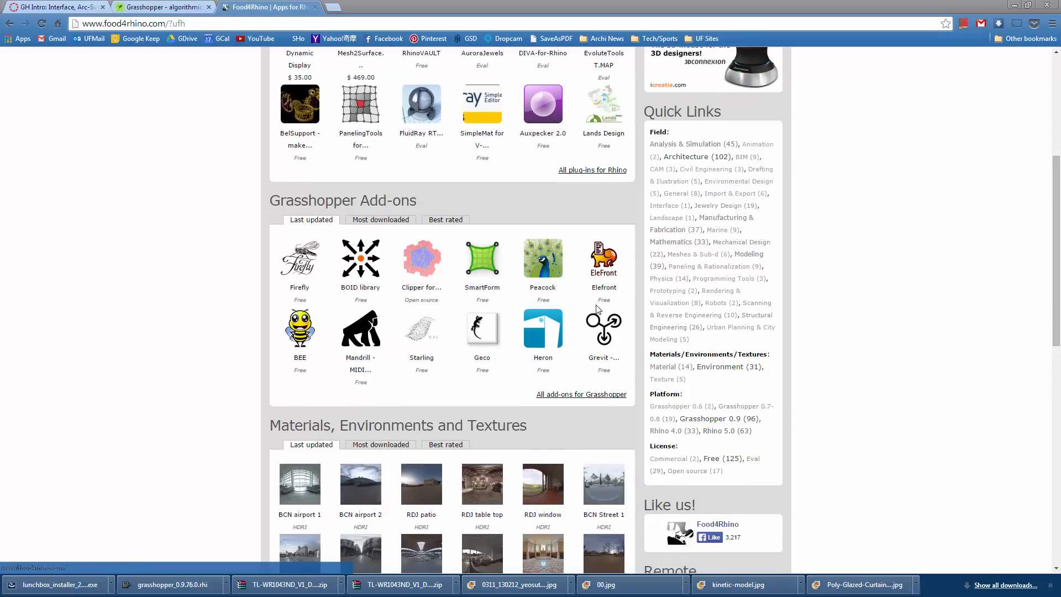
{"action": "scroll", "coordinate": [597, 309], "scroll_direction": "up", "scroll_amount": 5}
- Examine the Food4Rhino site search and the sections for plug-ins, add-ons, and materials, environments and textures
{"action": "left_click", "coordinate": [697, 159]}
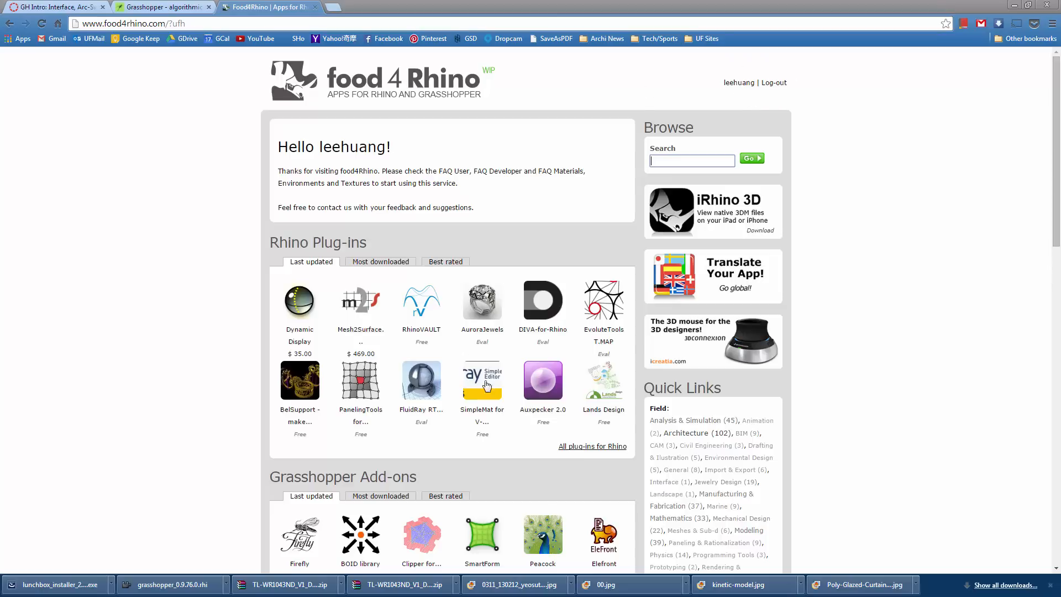
{"action": "scroll", "coordinate": [471, 397], "scroll_direction": "down", "scroll_amount": 1}
{"action": "scroll", "coordinate": [481, 416], "scroll_direction": "up", "scroll_amount": 1}
{"action": "scroll", "coordinate": [461, 277], "scroll_direction": "down", "scroll_amount": 3}
{"action": "scroll", "coordinate": [305, 299], "scroll_direction": "down", "scroll_amount": 3}
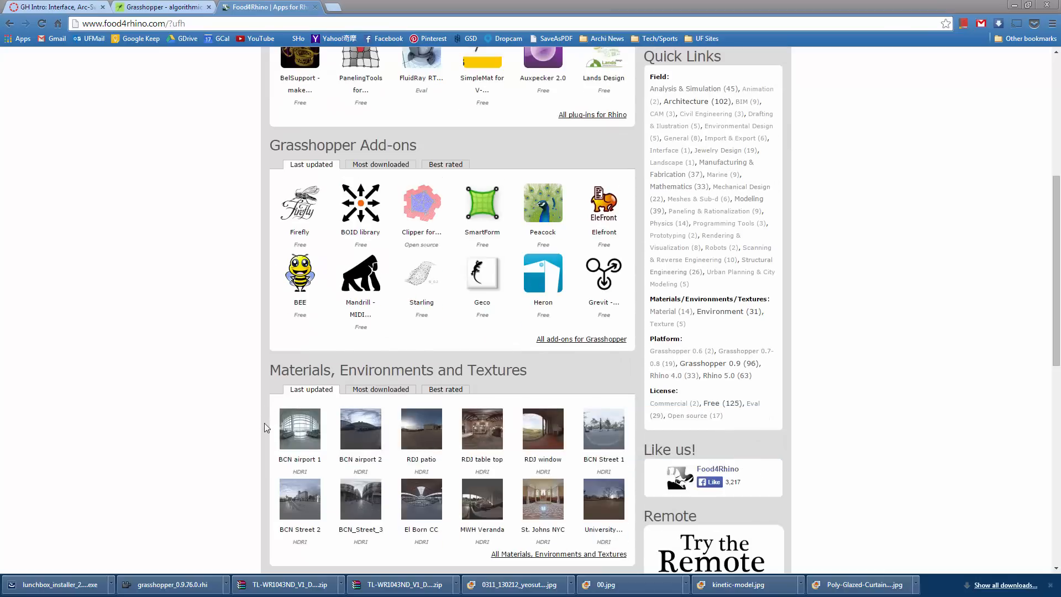
{"action": "scroll", "coordinate": [306, 330], "scroll_direction": "up", "scroll_amount": 6}
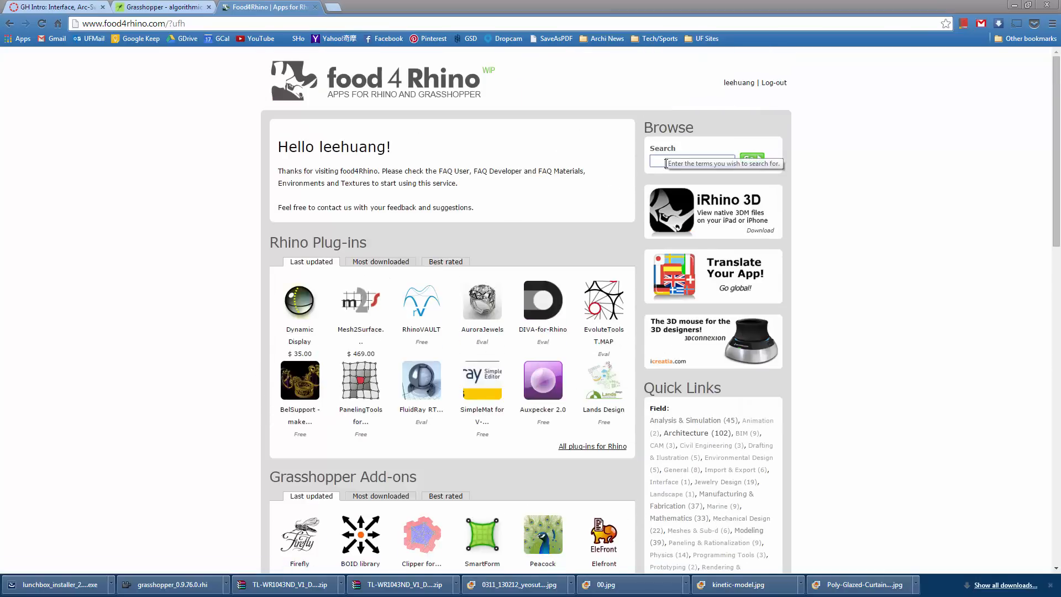
{"action": "scroll", "coordinate": [387, 265], "scroll_direction": "down", "scroll_amount": 2}
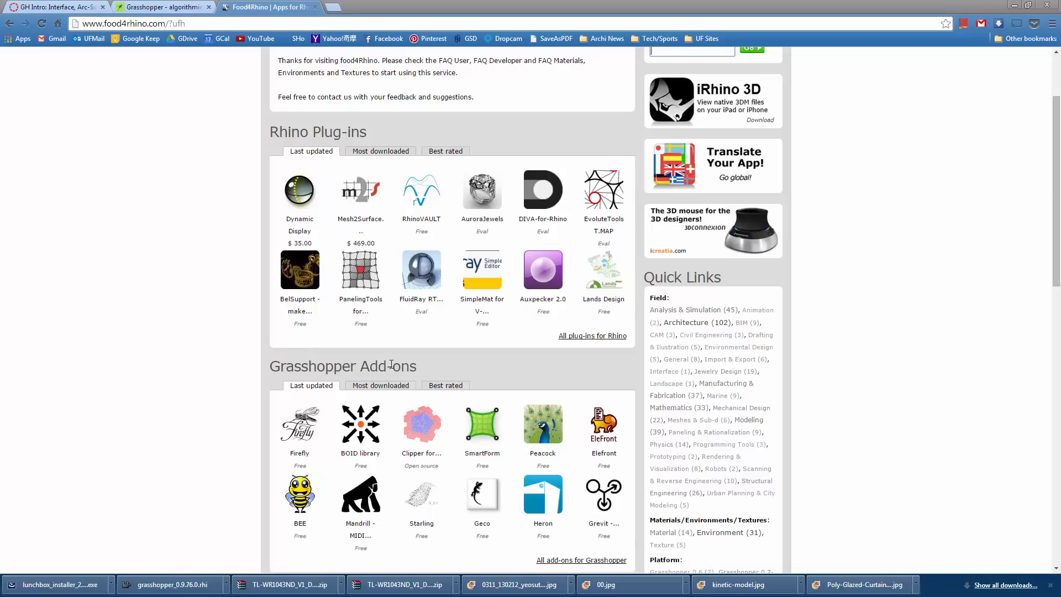
{"action": "scroll", "coordinate": [373, 391], "scroll_direction": "down", "scroll_amount": 2}
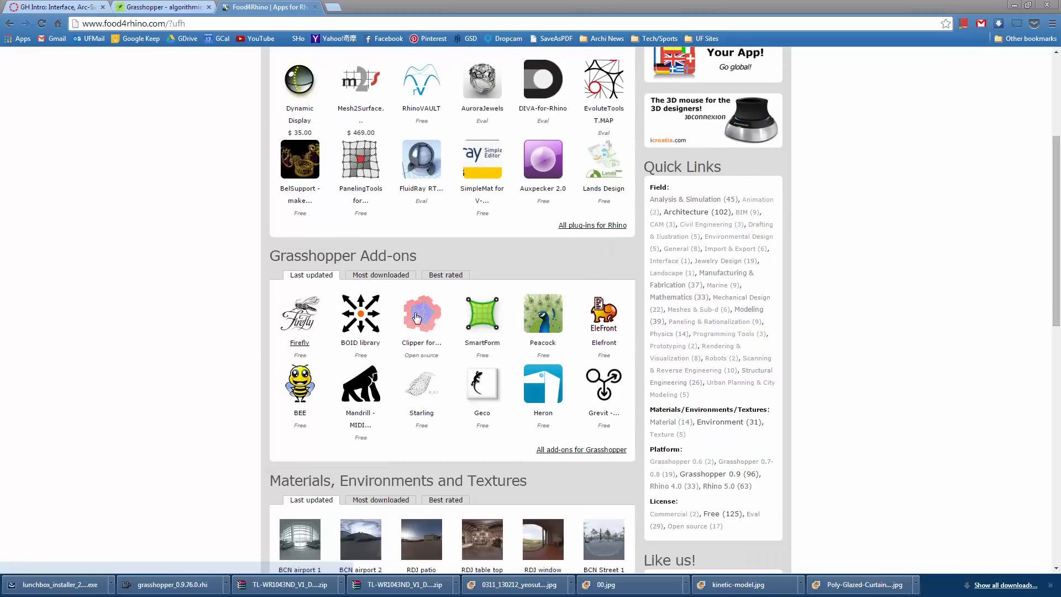
{"action": "scroll", "coordinate": [336, 284], "scroll_direction": "up", "scroll_amount": 2}
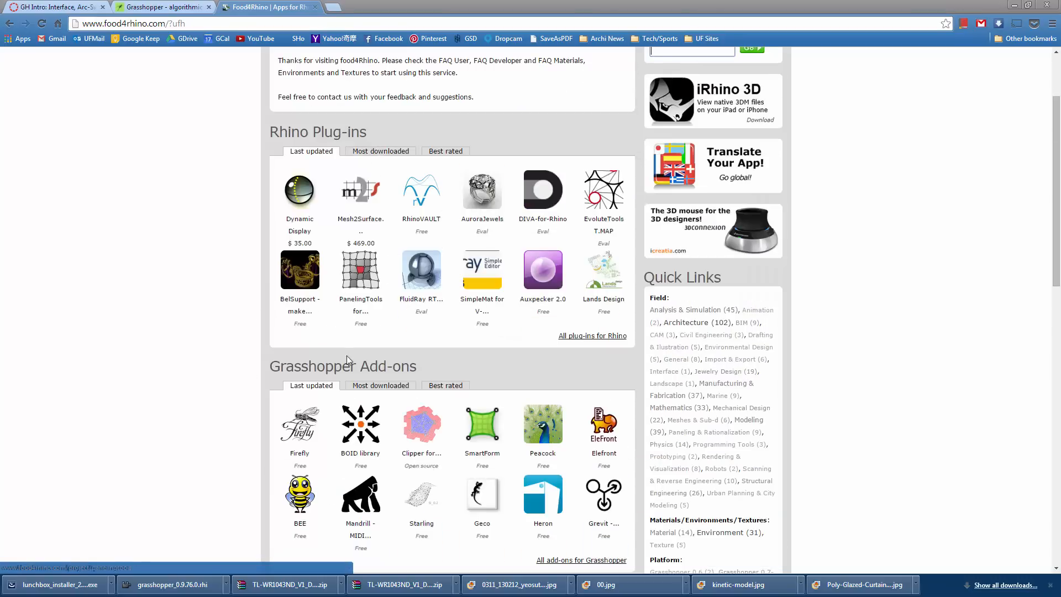
{"action": "scroll", "coordinate": [335, 394], "scroll_direction": "down", "scroll_amount": 1}
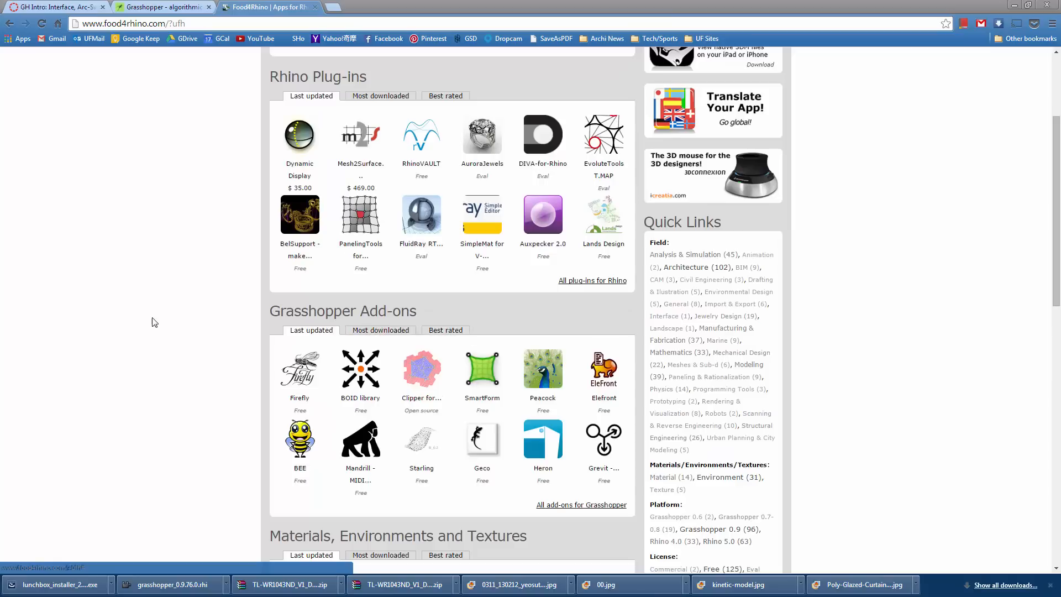
- Show the most downloaded Grasshopper add-ons and look through the list
{"action": "scroll", "coordinate": [155, 322], "scroll_direction": "down", "scroll_amount": 1}
{"action": "left_click", "coordinate": [365, 275]}
{"action": "scroll", "coordinate": [243, 267], "scroll_direction": "down", "scroll_amount": 2}
{"action": "scroll", "coordinate": [239, 268], "scroll_direction": "up", "scroll_amount": 2}
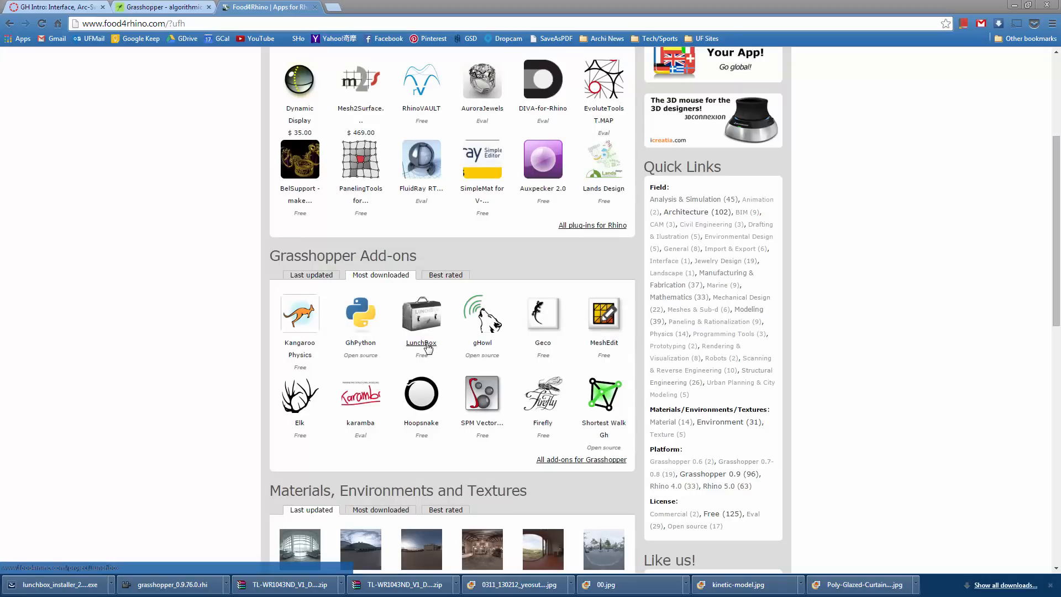
{"action": "scroll", "coordinate": [466, 308], "scroll_direction": "up", "scroll_amount": 3}
{"action": "left_click", "coordinate": [697, 104]}
{"action": "scroll", "coordinate": [553, 193], "scroll_direction": "down", "scroll_amount": 2}
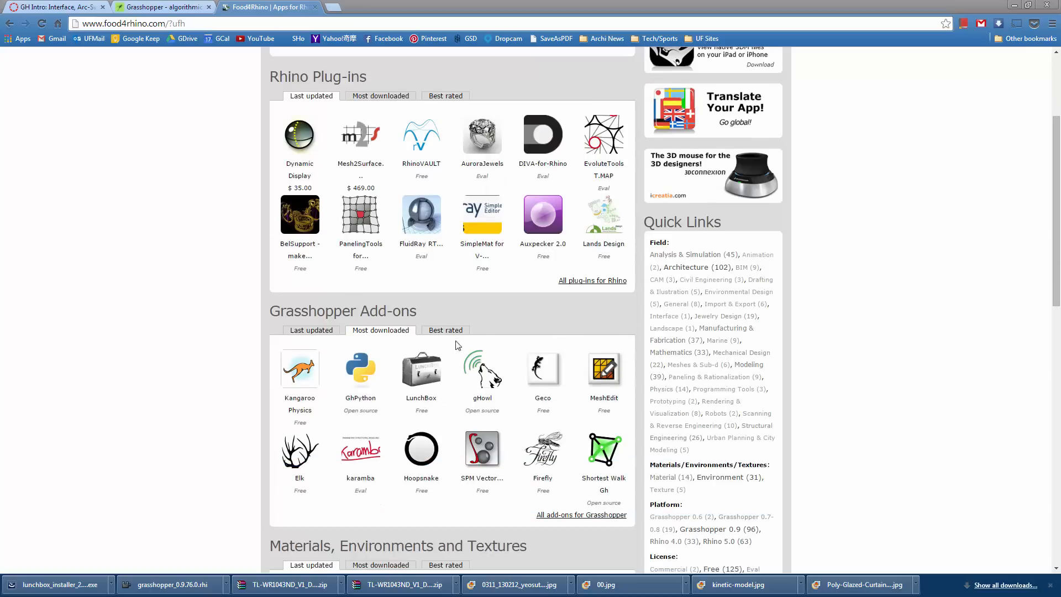
- Open the LunchBox add-on page on Food4Rhino and examine its description, installation instructions and list of downloadable versions
{"action": "left_click", "coordinate": [429, 412]}
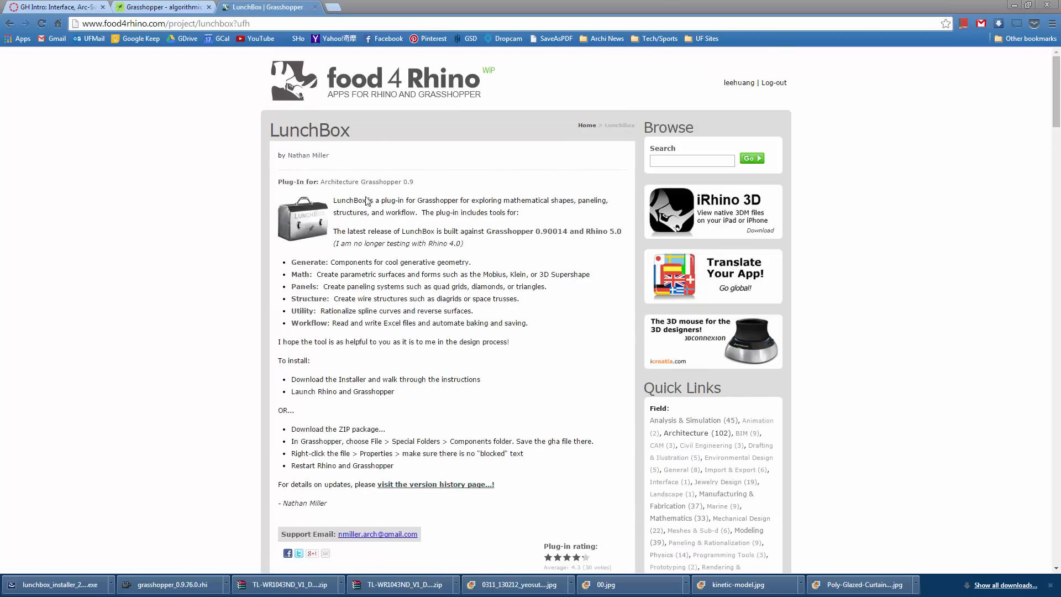
{"action": "scroll", "coordinate": [312, 208], "scroll_direction": "down", "scroll_amount": 6}
{"action": "scroll", "coordinate": [331, 216], "scroll_direction": "down", "scroll_amount": 1}
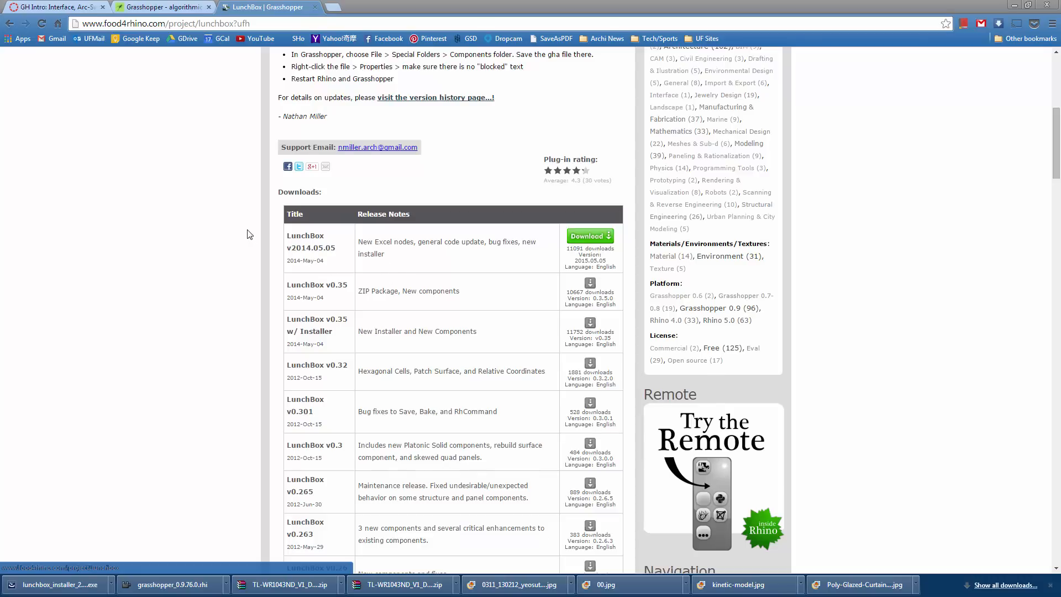
{"action": "scroll", "coordinate": [249, 233], "scroll_direction": "up", "scroll_amount": 4}
{"action": "scroll", "coordinate": [249, 233], "scroll_direction": "up", "scroll_amount": 1}
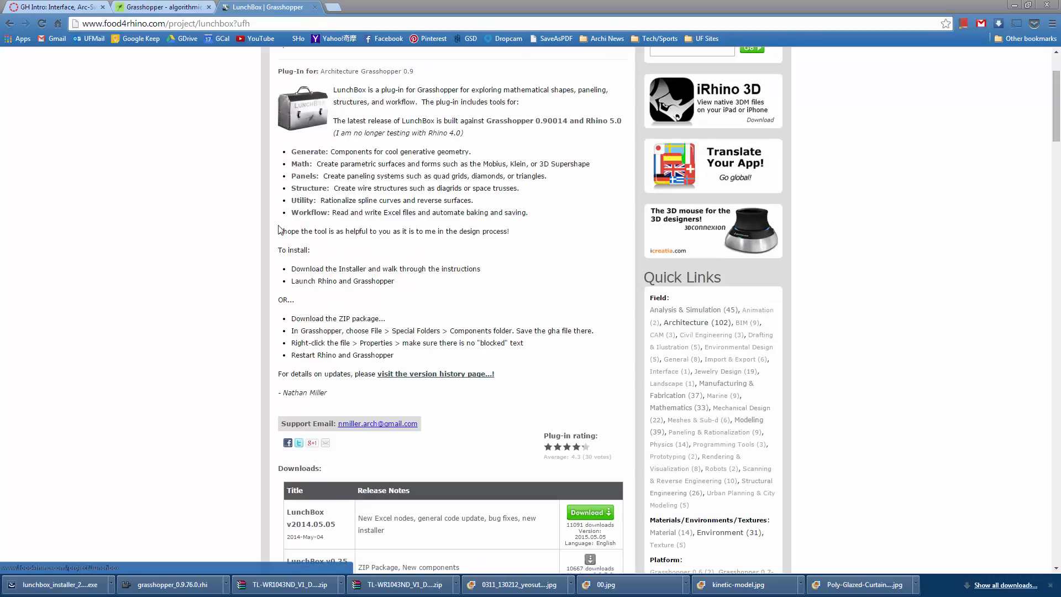
{"action": "scroll", "coordinate": [282, 230], "scroll_direction": "up", "scroll_amount": 2}
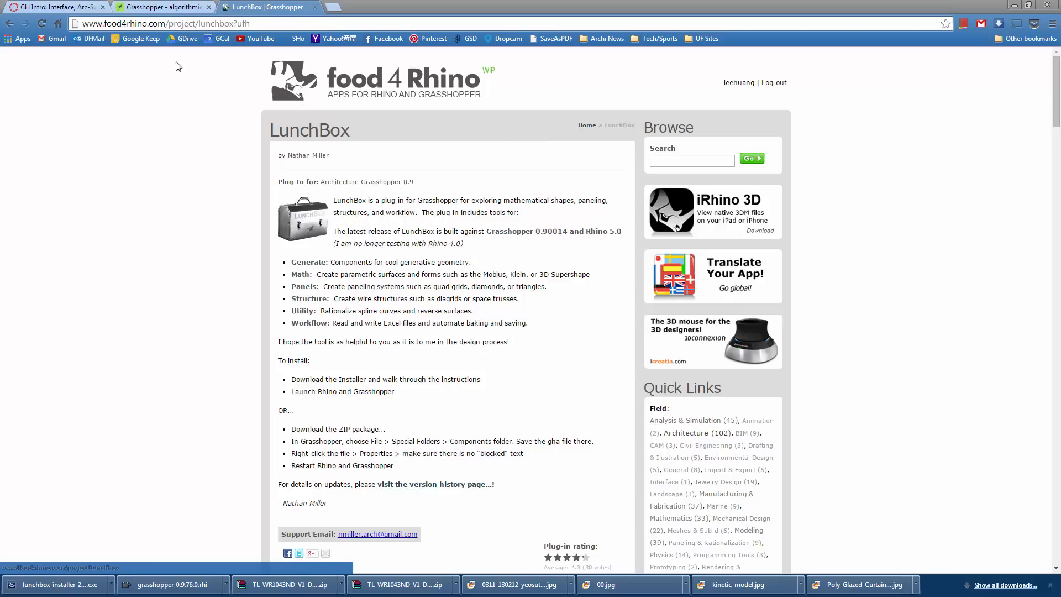
- Return to the GH Intro course page and review its installation files, ModeLab primer links and example files
{"action": "left_click", "coordinate": [71, 6]}
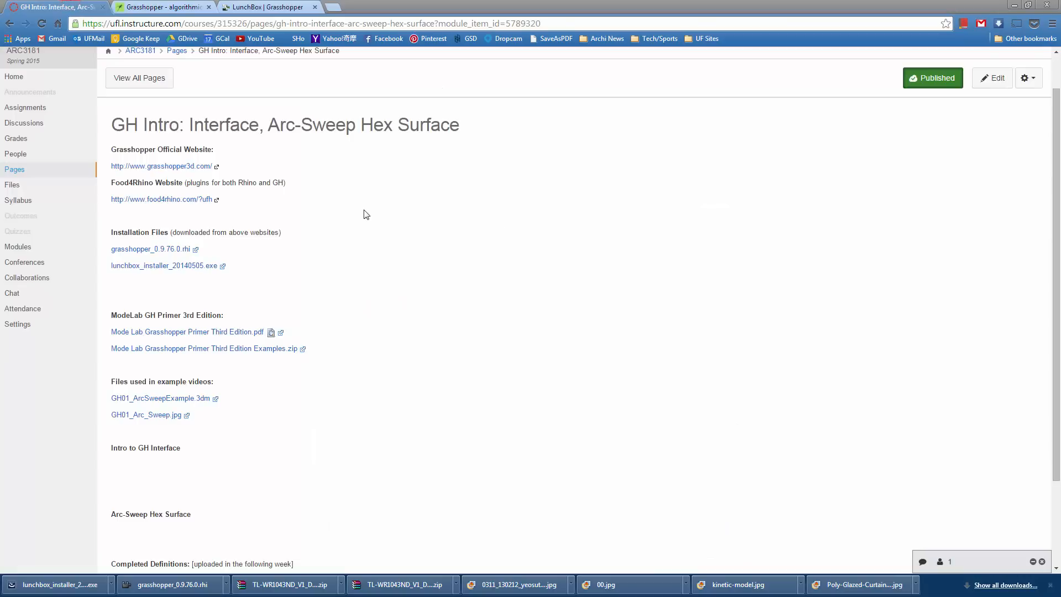
{"action": "scroll", "coordinate": [375, 215], "scroll_direction": "down", "scroll_amount": 1}
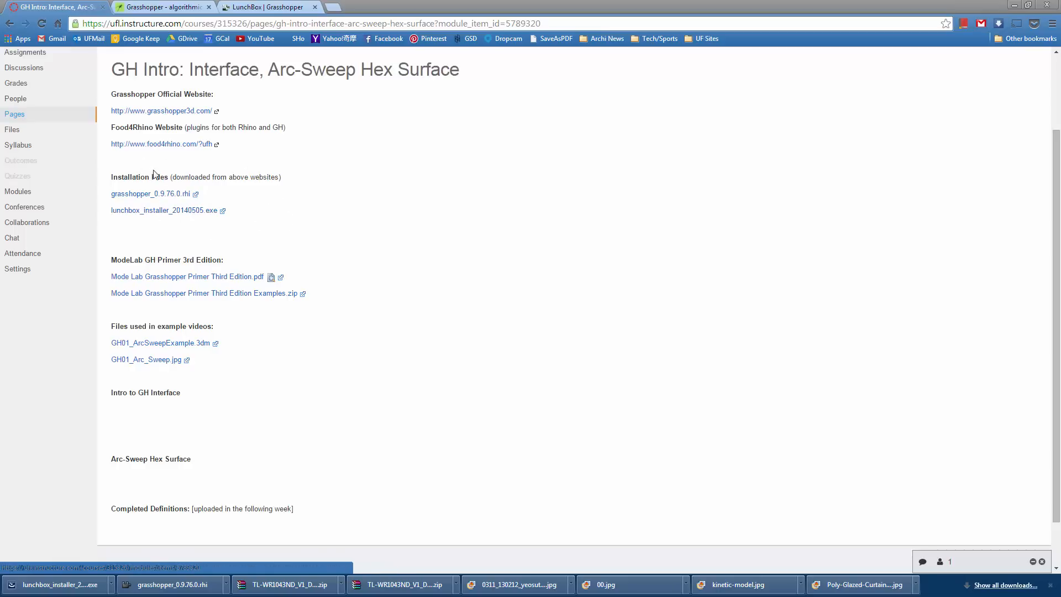
{"action": "scroll", "coordinate": [326, 183], "scroll_direction": "down", "scroll_amount": 1}
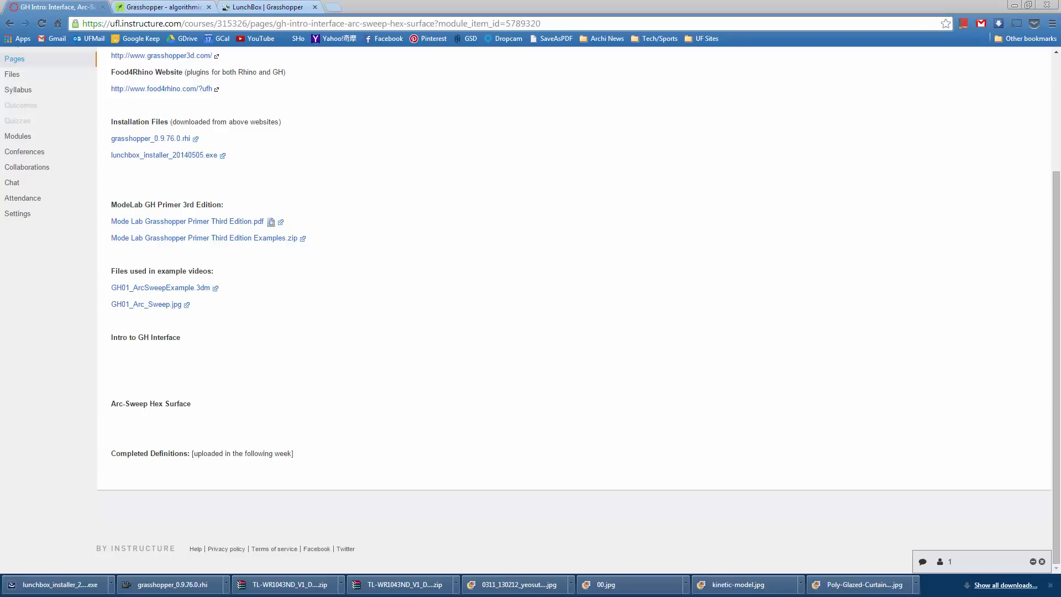
- Bring up the Mode Lab Grasshopper Primer Third Edition PDF and browse from the cover to the Templates section F.0.2.7
{"action": "left_click_drag", "start_coordinate": [0, 8], "coordinate": [499, 9]}
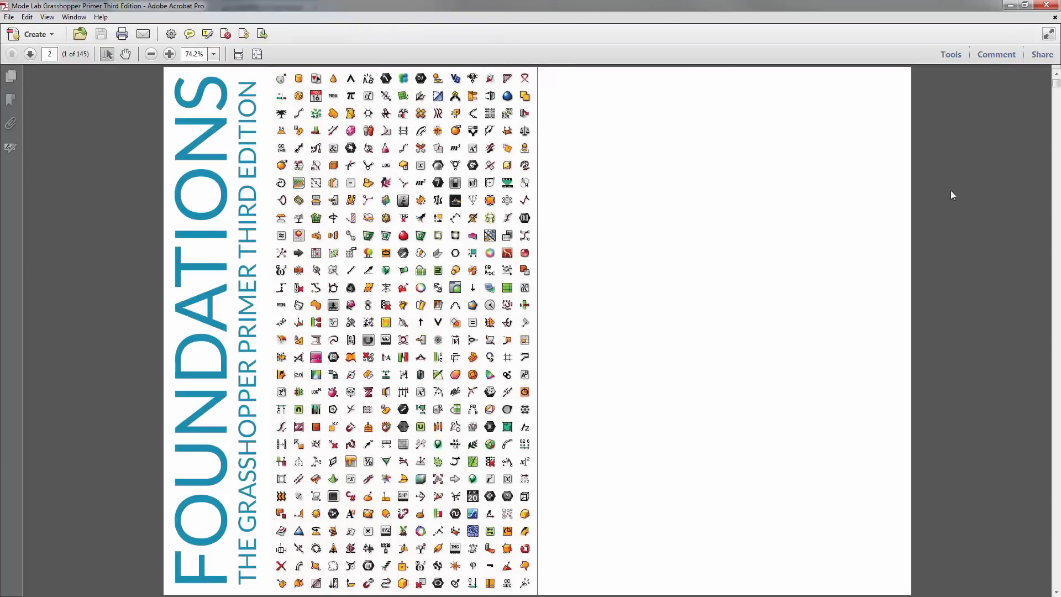
{"action": "scroll", "coordinate": [955, 224], "scroll_direction": "down", "scroll_amount": 3}
{"action": "scroll", "coordinate": [946, 269], "scroll_direction": "down", "scroll_amount": 10}
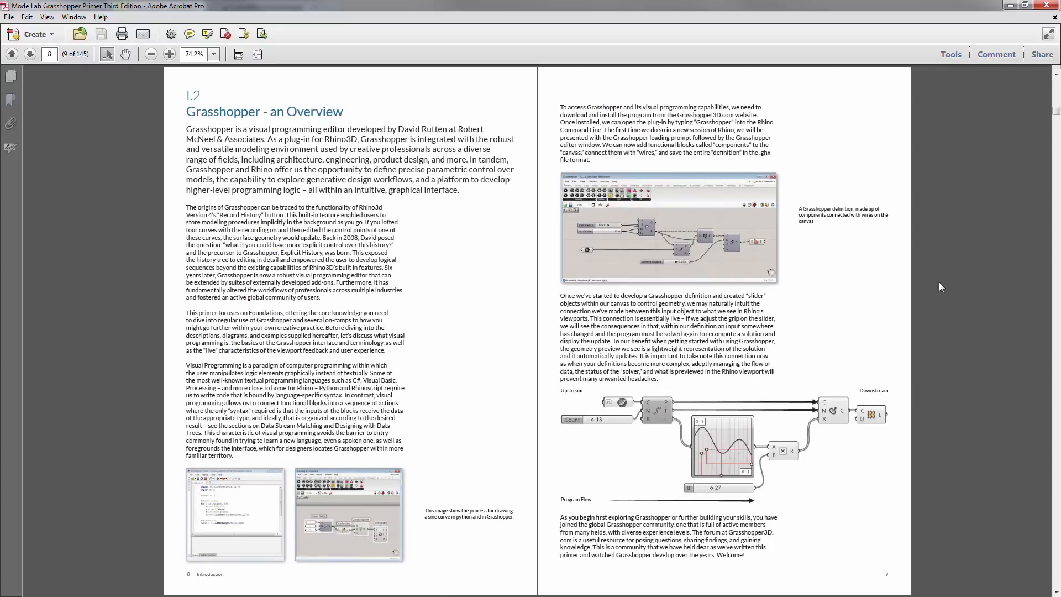
{"action": "scroll", "coordinate": [946, 263], "scroll_direction": "down", "scroll_amount": 10}
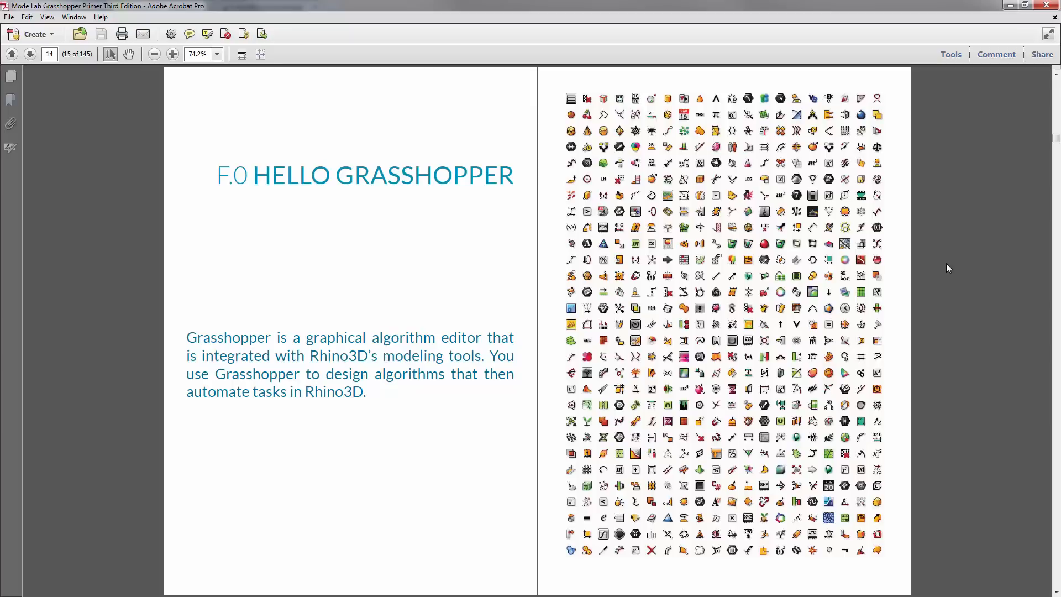
{"action": "scroll", "coordinate": [946, 263], "scroll_direction": "down", "scroll_amount": 3}
{"action": "scroll", "coordinate": [946, 268], "scroll_direction": "down", "scroll_amount": 3}
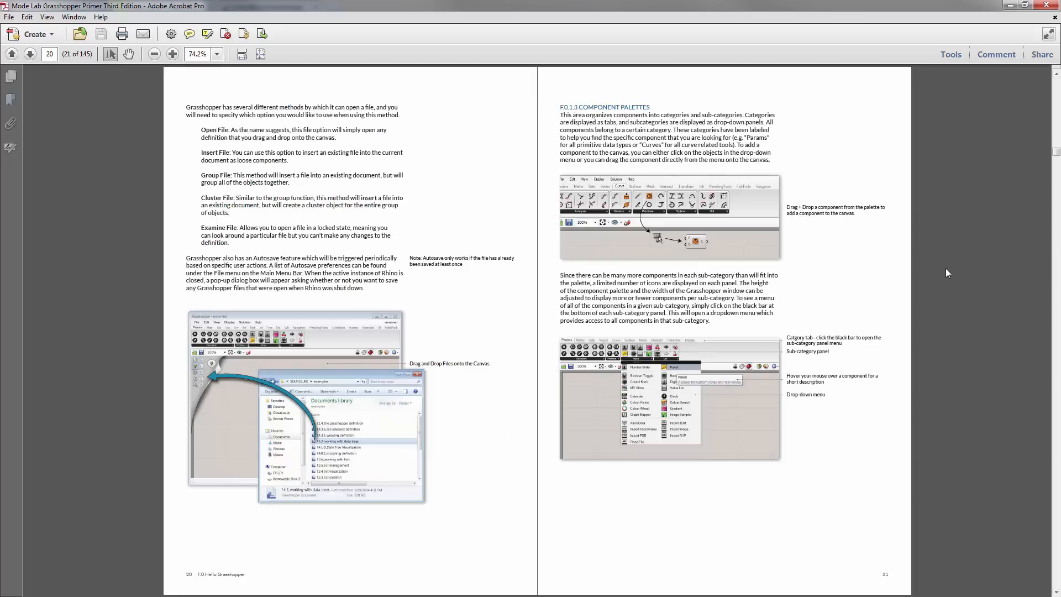
{"action": "scroll", "coordinate": [945, 269], "scroll_direction": "down", "scroll_amount": 3}
{"action": "scroll", "coordinate": [944, 268], "scroll_direction": "down", "scroll_amount": 3}
{"action": "scroll", "coordinate": [943, 267], "scroll_direction": "down", "scroll_amount": 3}
{"action": "scroll", "coordinate": [944, 267], "scroll_direction": "down", "scroll_amount": 3}
{"action": "scroll", "coordinate": [944, 267], "scroll_direction": "down", "scroll_amount": 3}
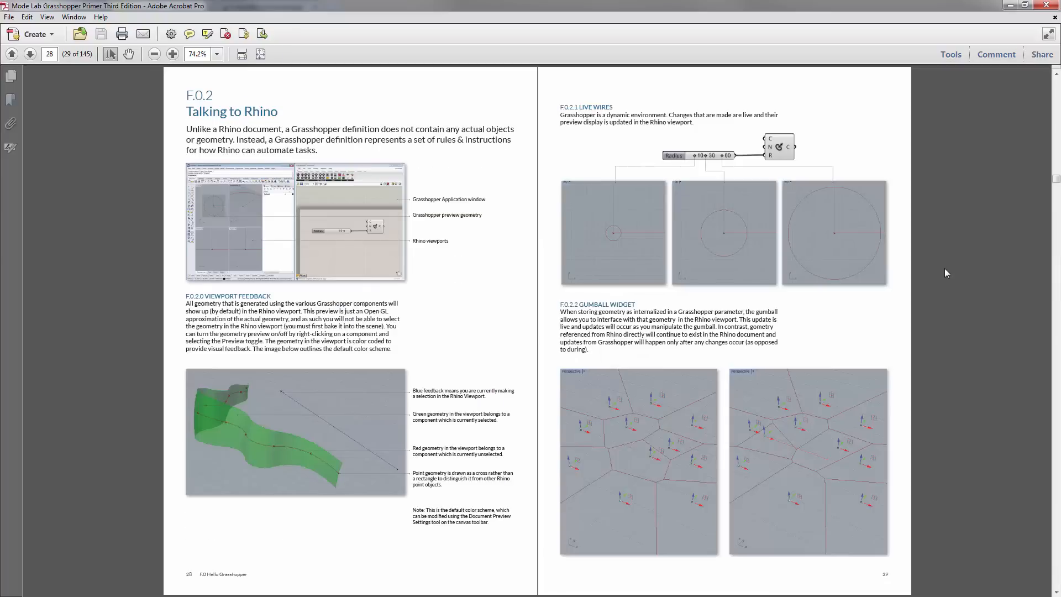
{"action": "scroll", "coordinate": [943, 268], "scroll_direction": "down", "scroll_amount": 3}
{"action": "scroll", "coordinate": [943, 268], "scroll_direction": "down", "scroll_amount": 3}
{"action": "scroll", "coordinate": [942, 269], "scroll_direction": "down", "scroll_amount": 3}
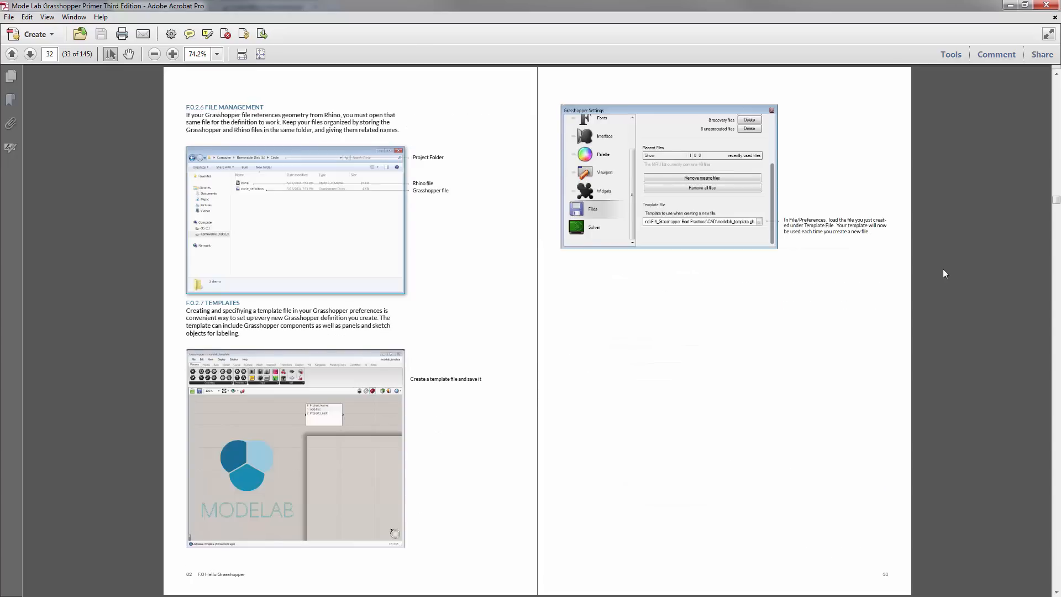
- Page back through the primer to chapter F.0.1 The Grasshopper UI, and move the PDF away to uncover the course page
{"action": "scroll", "coordinate": [942, 268], "scroll_direction": "up", "scroll_amount": 3}
{"action": "scroll", "coordinate": [943, 269], "scroll_direction": "up", "scroll_amount": 3}
{"action": "scroll", "coordinate": [942, 268], "scroll_direction": "up", "scroll_amount": 3}
{"action": "scroll", "coordinate": [943, 268], "scroll_direction": "down", "scroll_amount": 3}
{"action": "scroll", "coordinate": [931, 287], "scroll_direction": "down", "scroll_amount": 3}
{"action": "scroll", "coordinate": [933, 263], "scroll_direction": "up", "scroll_amount": 3}
{"action": "scroll", "coordinate": [934, 259], "scroll_direction": "up", "scroll_amount": 3}
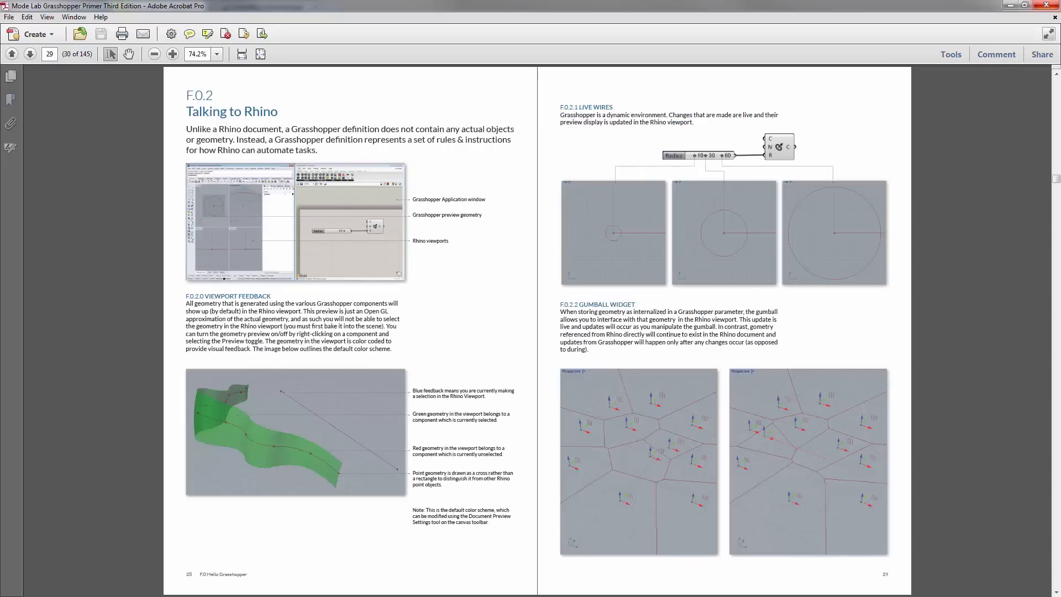
{"action": "left_click", "coordinate": [956, 10]}
{"action": "scroll", "coordinate": [959, 207], "scroll_direction": "up", "scroll_amount": 1}
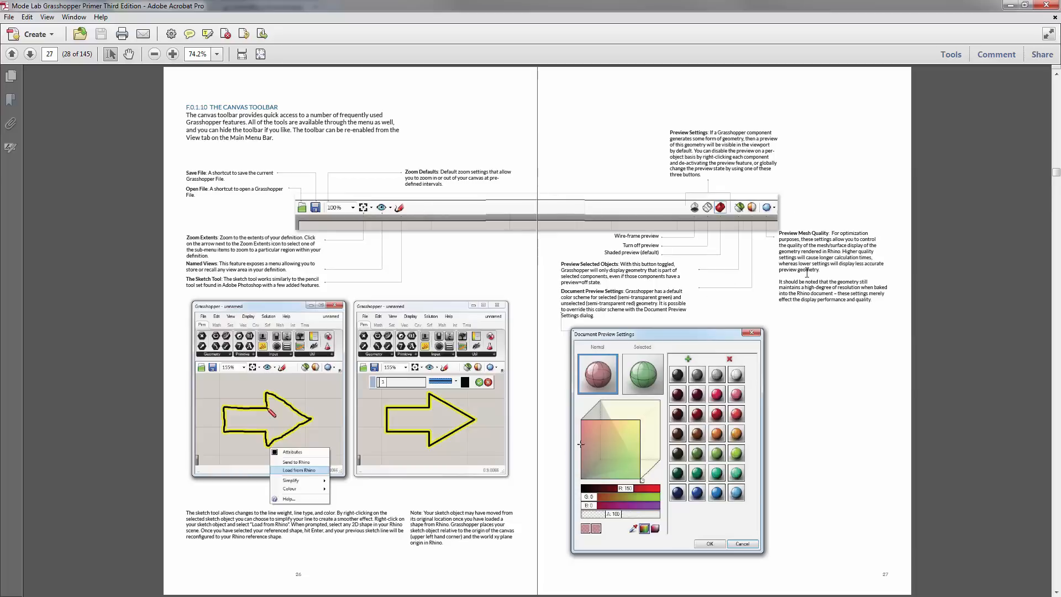
{"action": "scroll", "coordinate": [980, 103], "scroll_direction": "up", "scroll_amount": 2}
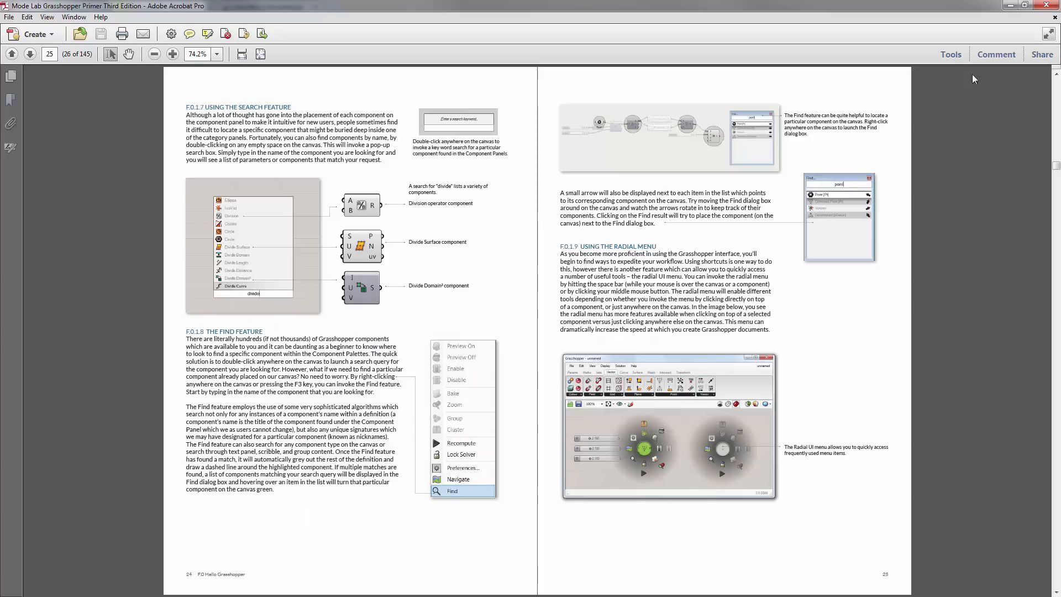
{"action": "scroll", "coordinate": [958, 135], "scroll_direction": "up", "scroll_amount": 2}
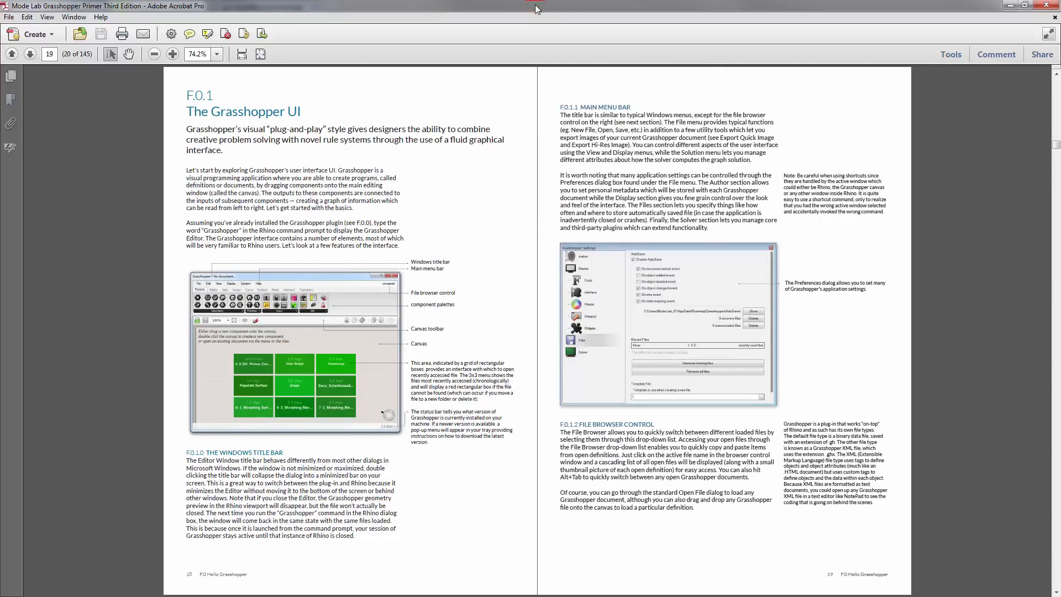
{"action": "left_click_drag", "start_coordinate": [538, 10], "coordinate": [0, 124]}
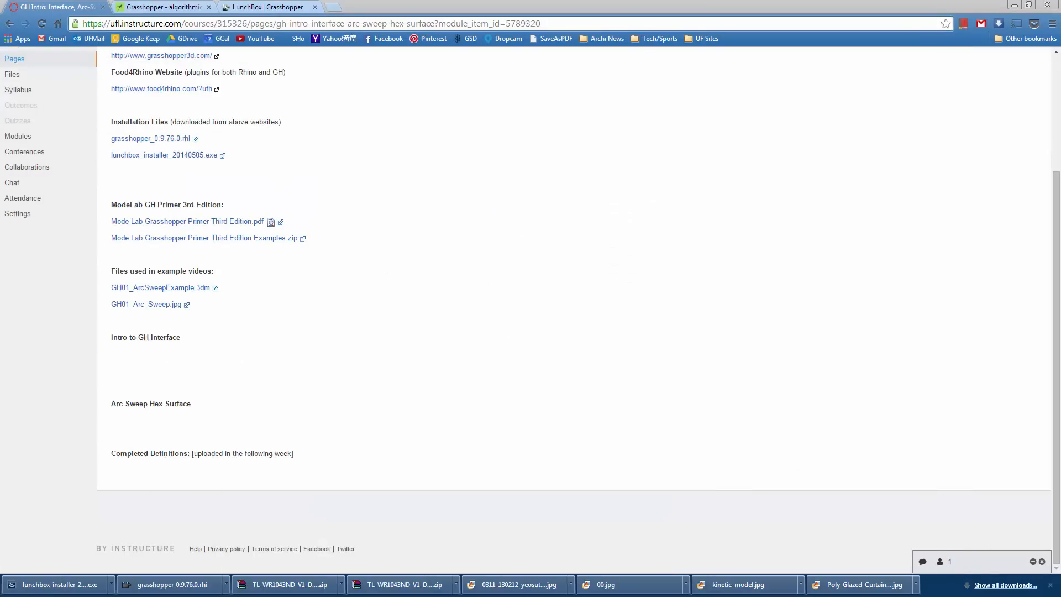
- Review the primer examples link on the course page, and bring up the GH01_Arc_Sweep image to examine its component definitions
{"action": "left_click", "coordinate": [357, 191]}
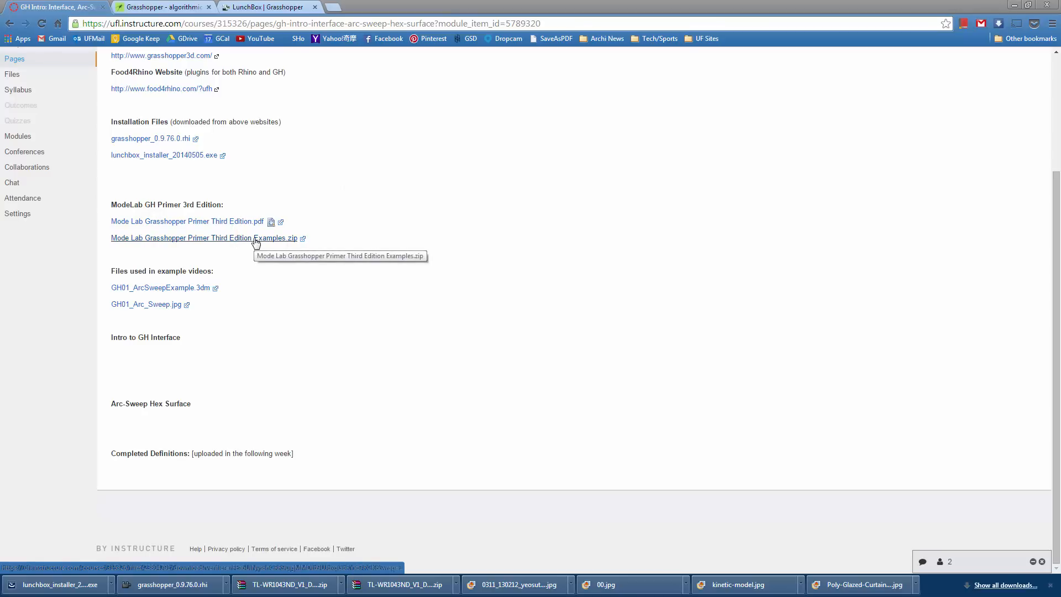
{"action": "left_click", "coordinate": [379, 291]}
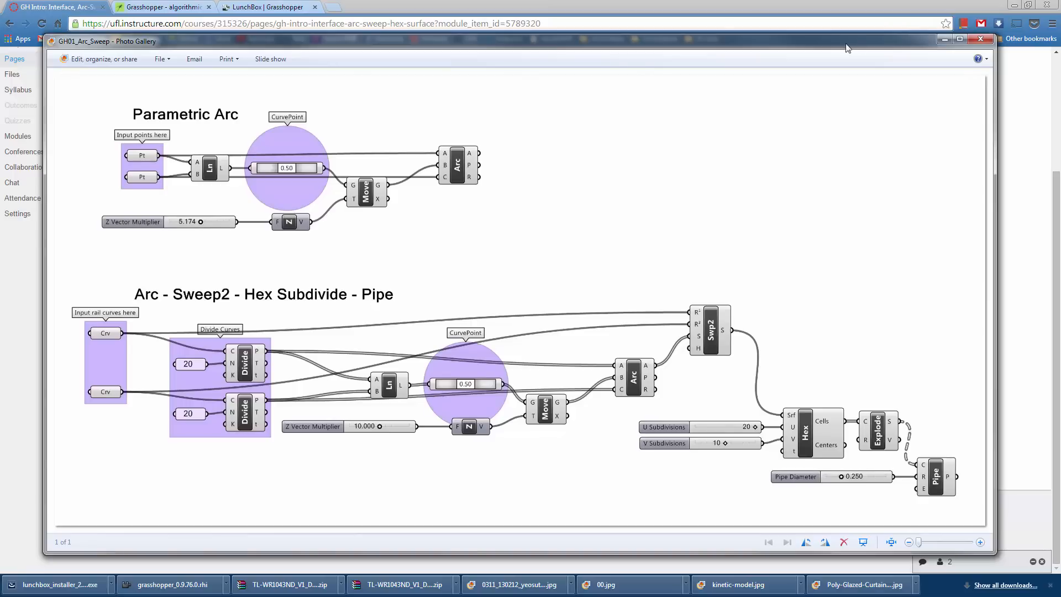
{"action": "left_click_drag", "start_coordinate": [598, 42], "coordinate": [663, 36]}
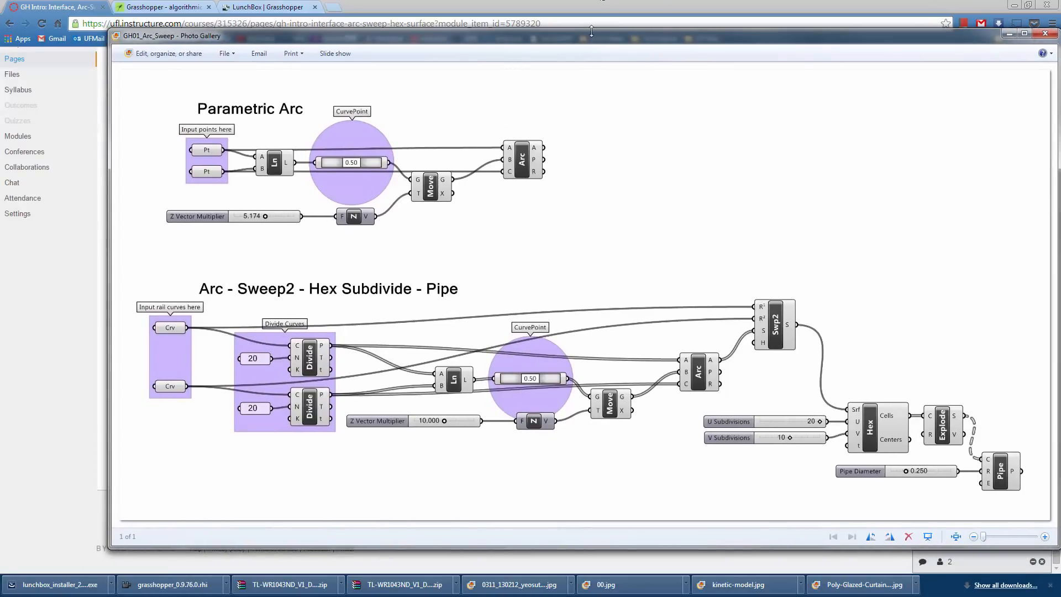
{"action": "left_click", "coordinate": [544, 42]}
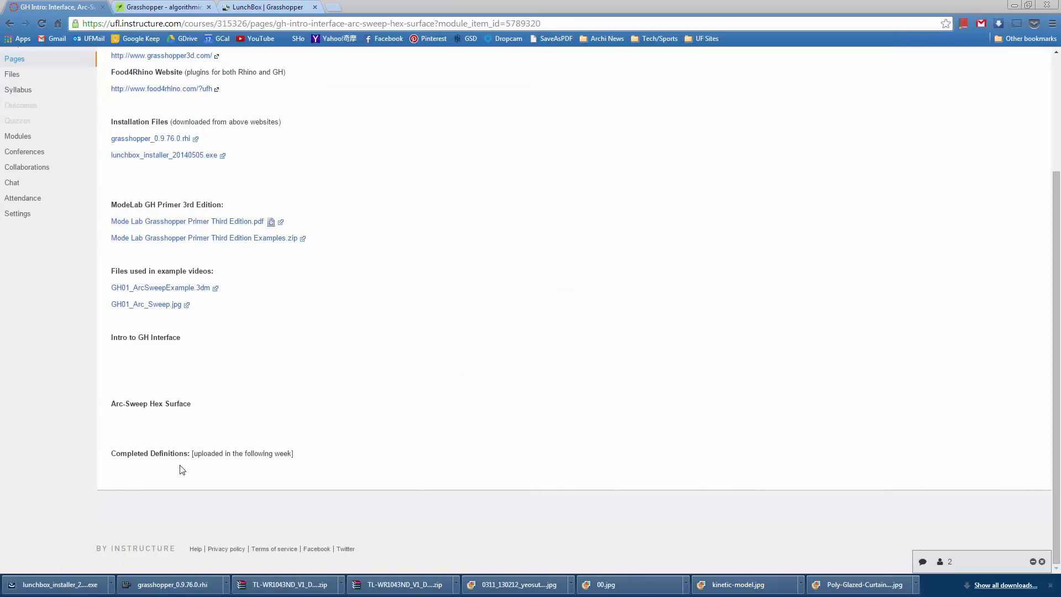
- Highlight the Completed Definitions line on the course page, and clear the selection
{"action": "left_click", "coordinate": [149, 448]}
{"action": "left_click_drag", "start_coordinate": [114, 454], "coordinate": [292, 472]}
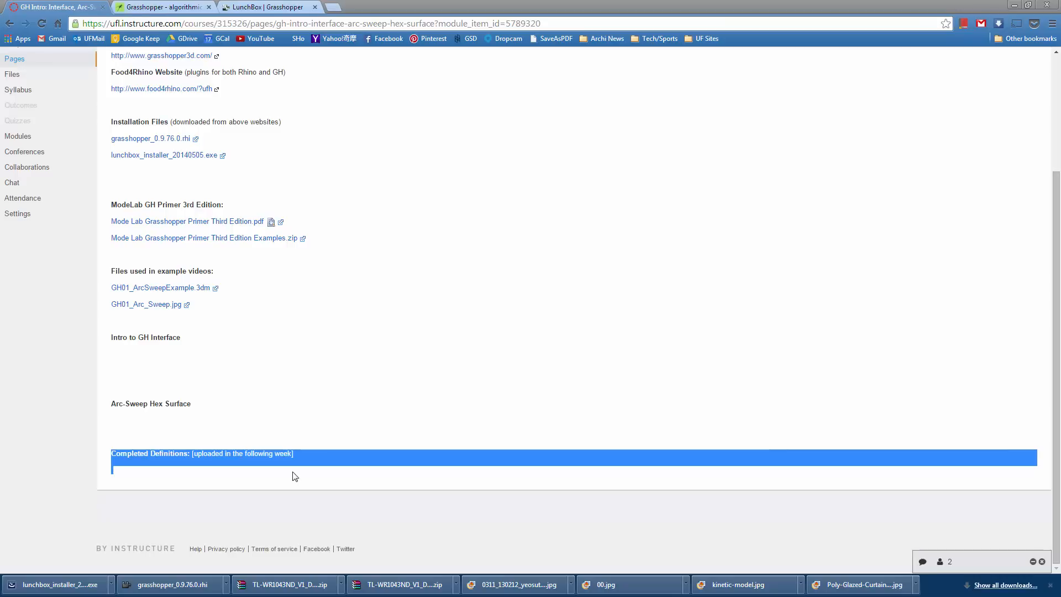
{"action": "left_click", "coordinate": [315, 379]}
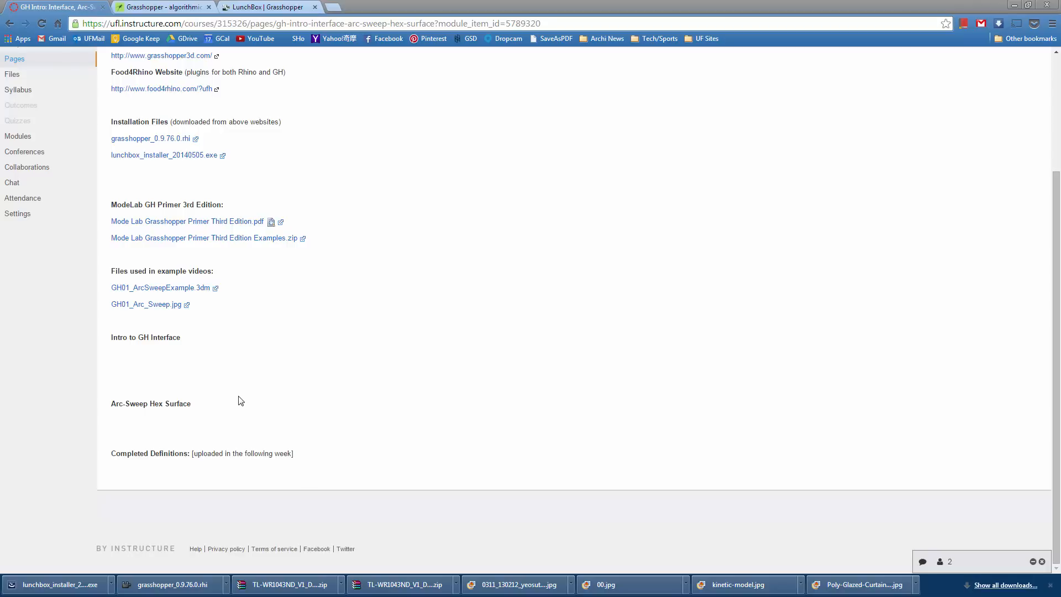
- Switch to Rhino with GH01_ArcSweepExample.3dm open and look over its input points and curves in the Perspective view
{"action": "left_click", "coordinate": [332, 334]}
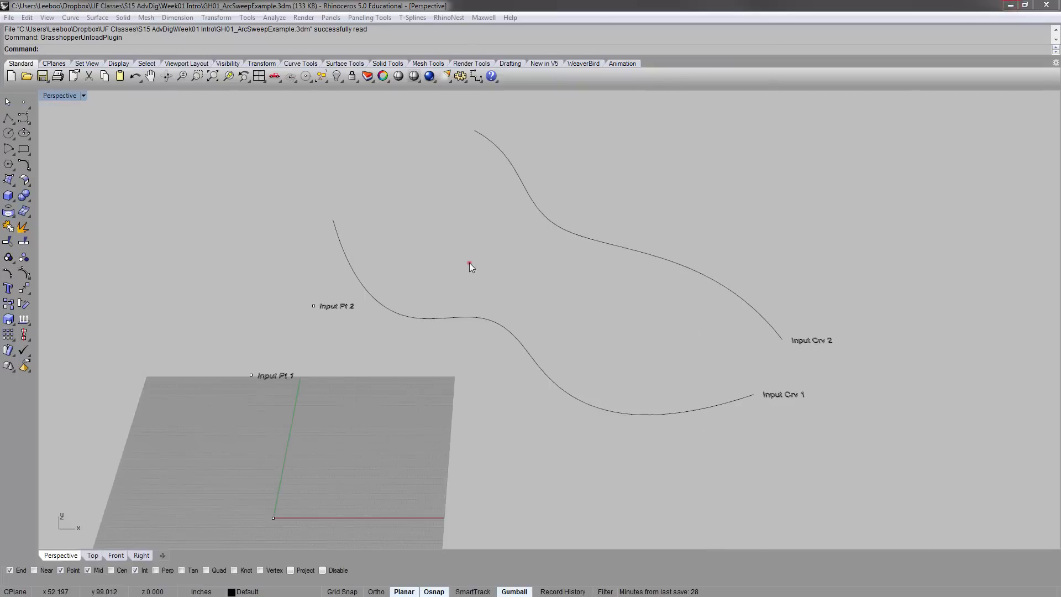
{"action": "left_click", "coordinate": [469, 263]}
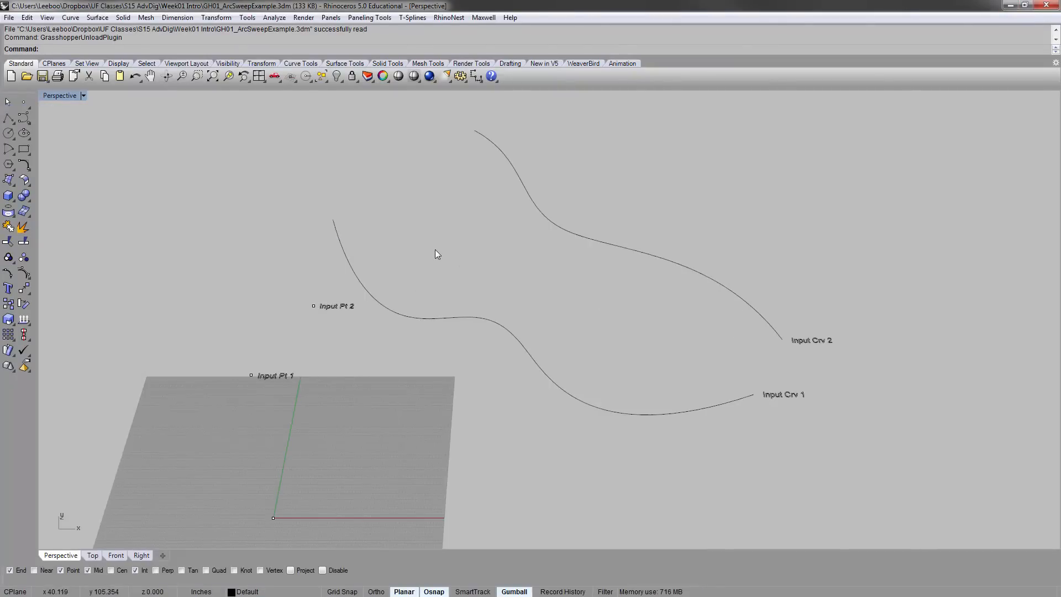
{"action": "right_click_drag", "start_coordinate": [453, 319], "coordinate": [451, 346]}
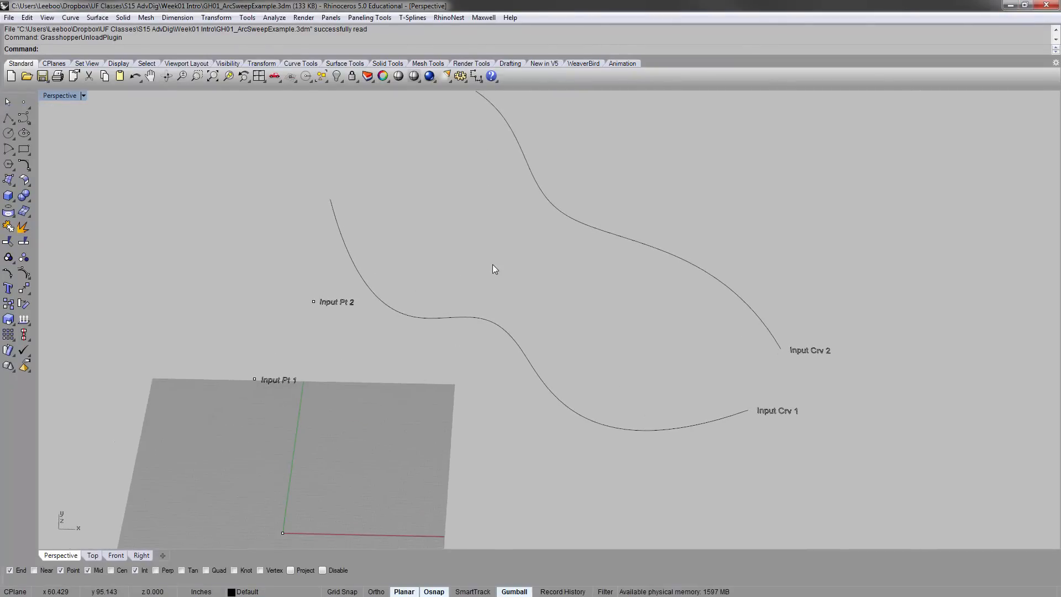
- Launch Grasshopper by running the Grasshopper command in Rhino
{"action": "type", "text": "Gr"}
{"action": "key", "text": "Down"}
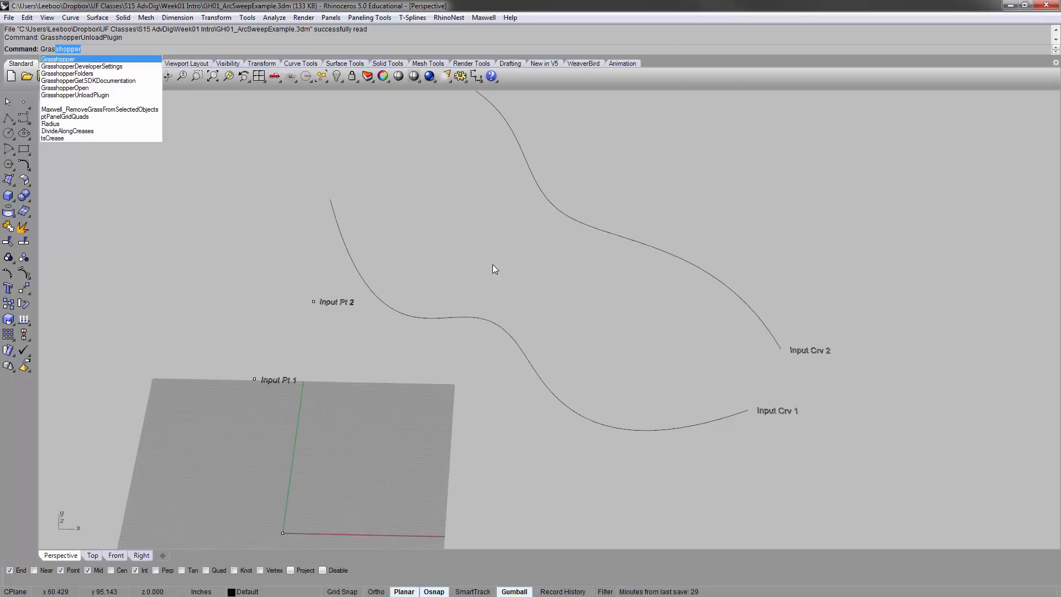
{"action": "key", "text": "Return"}
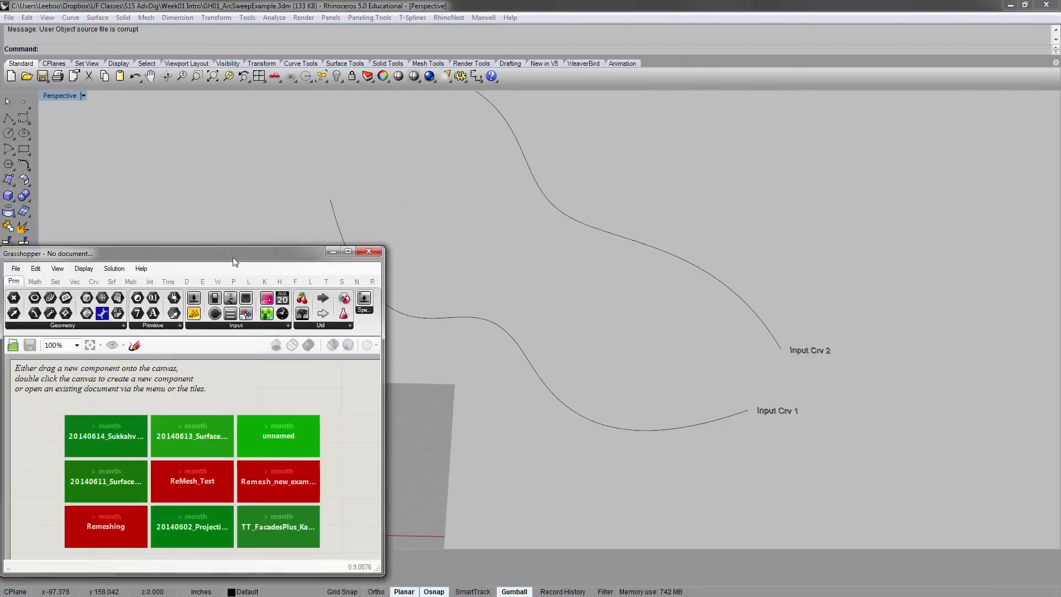
- Maximize and restore the Grasshopper window, leaving it enlarged over the Rhino Perspective viewport
{"action": "left_click_drag", "start_coordinate": [234, 254], "coordinate": [474, 1]}
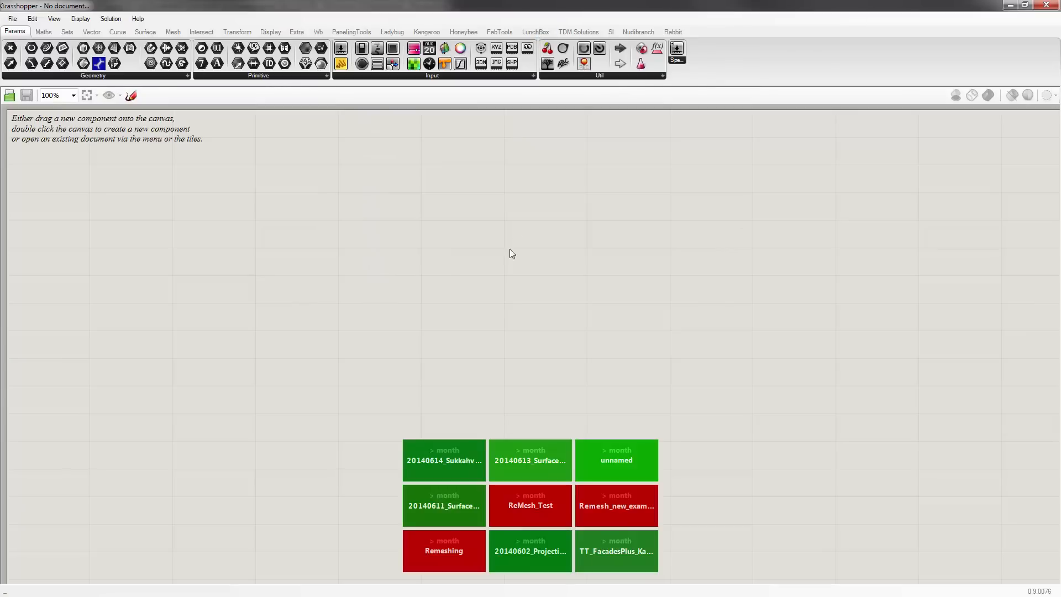
{"action": "double_click", "coordinate": [522, 5]}
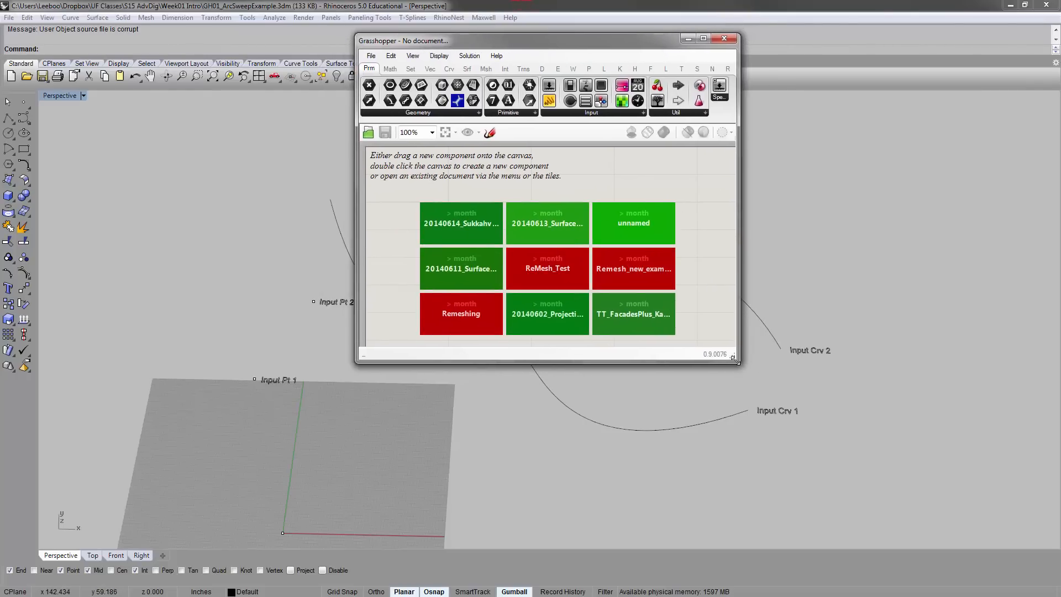
{"action": "left_click_drag", "start_coordinate": [738, 359], "coordinate": [849, 438]}
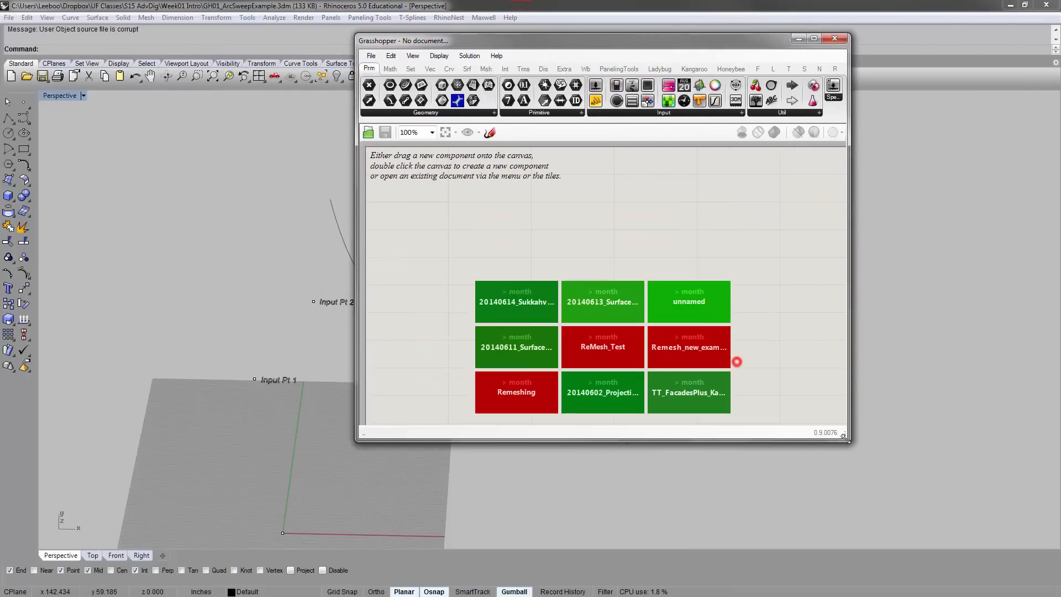
- Close the Grasshopper window, reopen it with the gh command alias, and reposition it over the Rhino viewport
{"action": "left_click", "coordinate": [833, 38]}
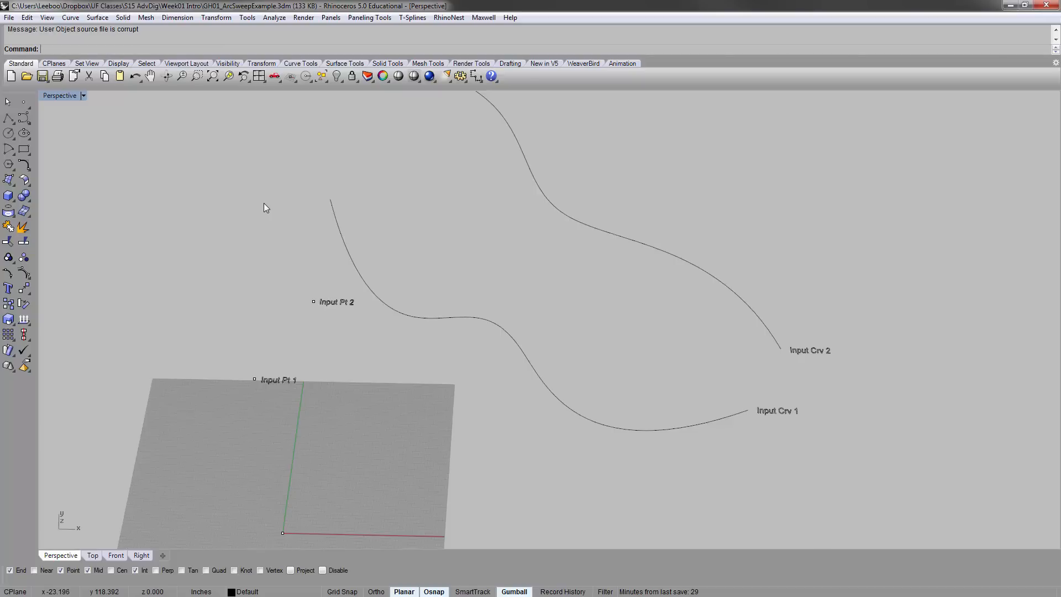
{"action": "type", "text": "gh"}
{"action": "key", "text": "Return"}
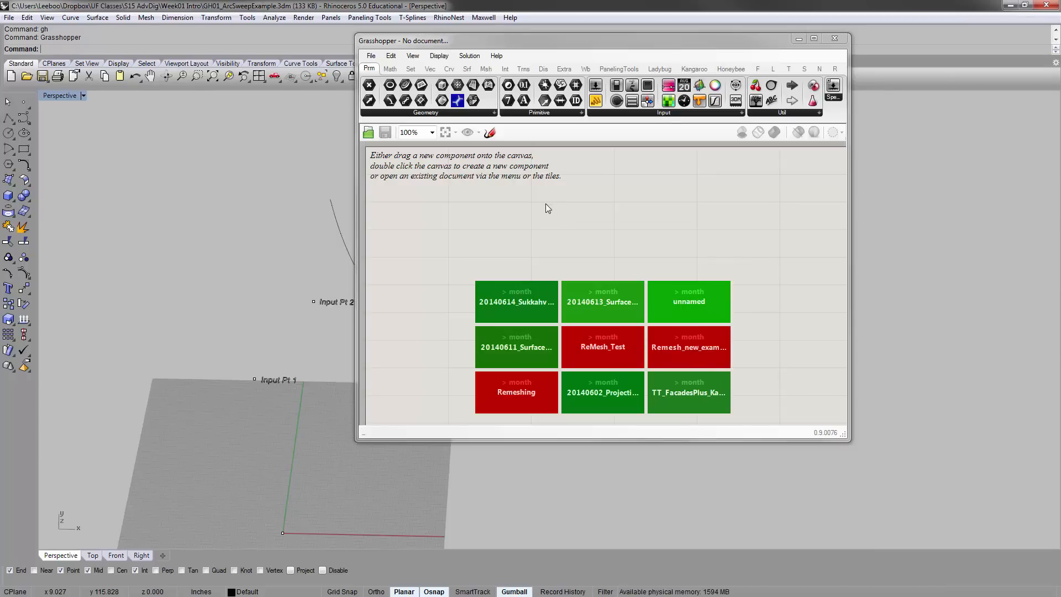
{"action": "left_click_drag", "start_coordinate": [720, 44], "coordinate": [781, 37]}
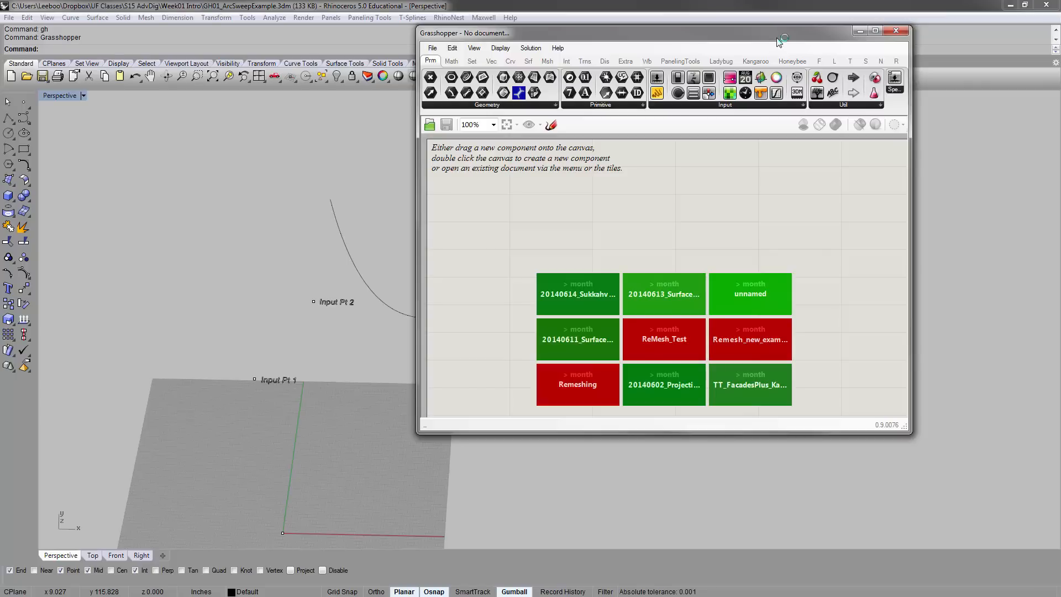
- Shift the Grasshopper window slightly and maximize it to fill the screen
{"action": "mouse_move", "coordinate": [623, 37]}
{"action": "left_mouse_down"}
{"action": "mouse_move", "coordinate": [623, 22]}
{"action": "mouse_move", "coordinate": [622, 41]}
{"action": "left_mouse_up"}
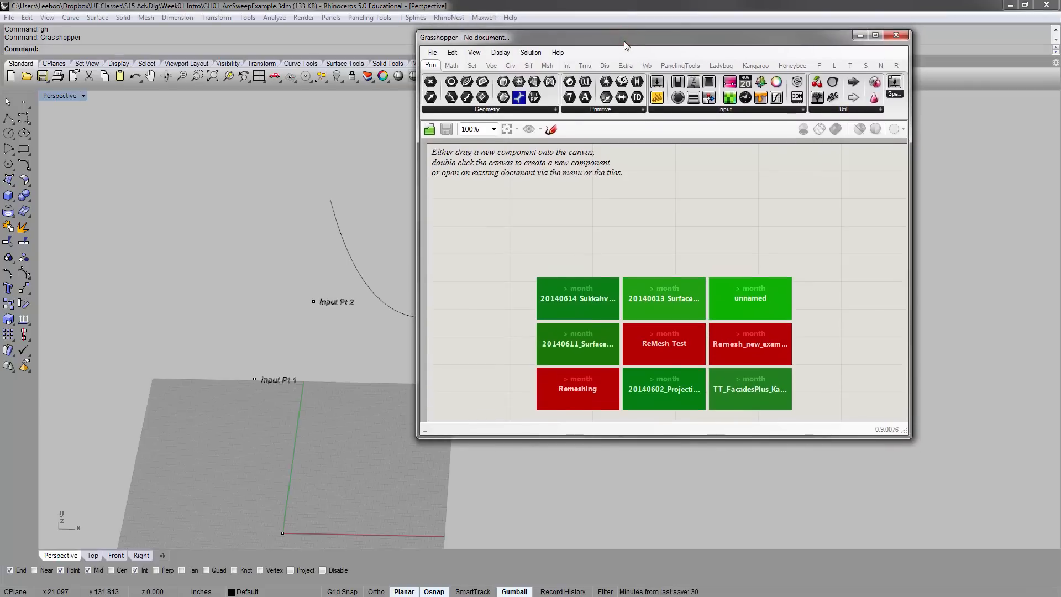
{"action": "double_click", "coordinate": [622, 41]}
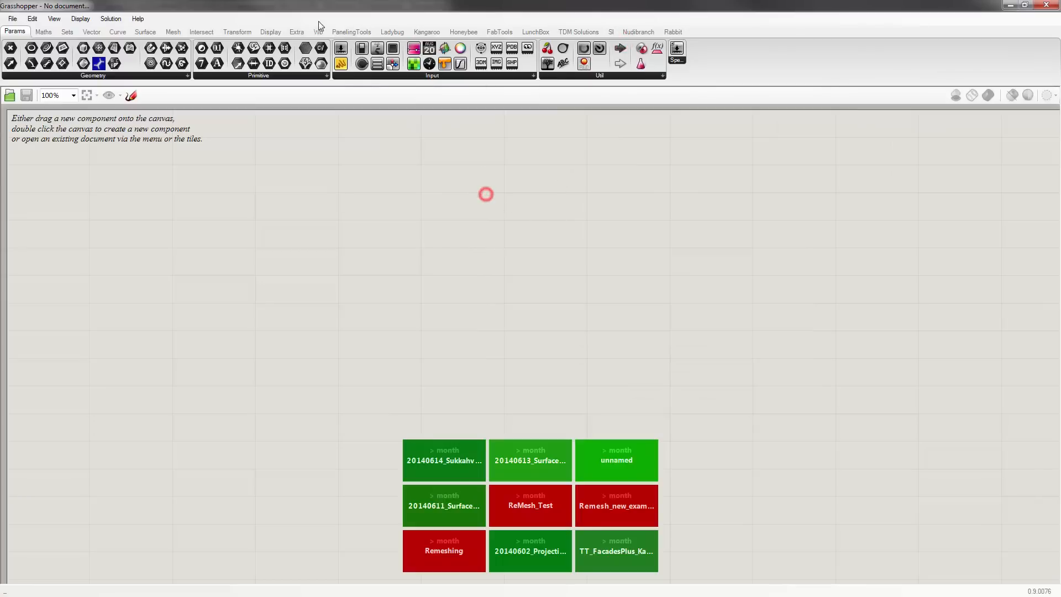
{"action": "mouse_move", "coordinate": [253, 33]}
- Turn off Obscure Components and look through the shortened Maths, Sets, Vector, Curve and Params component categories
{"action": "left_click", "coordinate": [54, 19]}
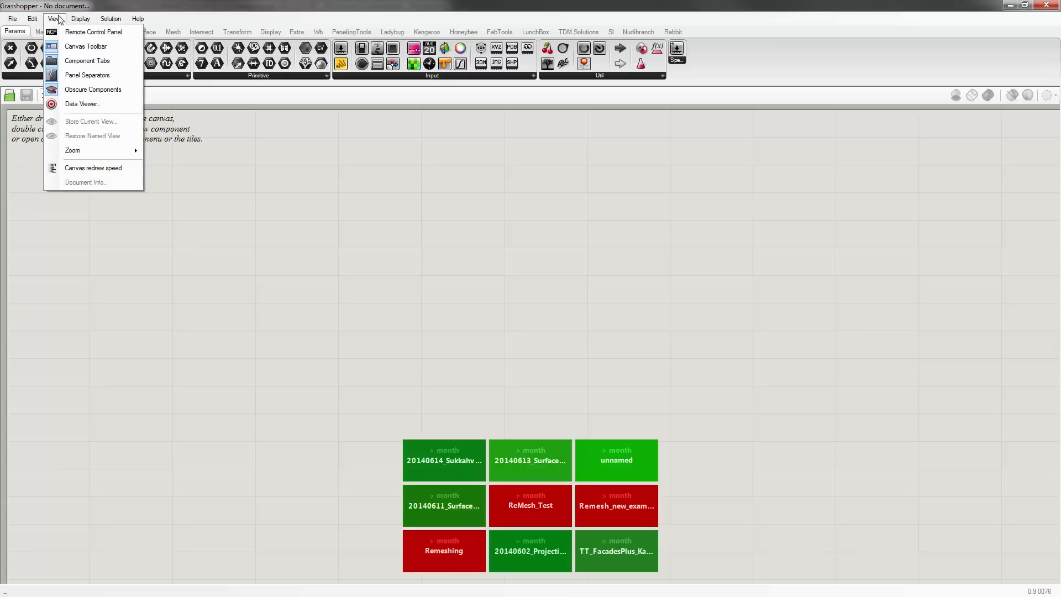
{"action": "left_click", "coordinate": [62, 90]}
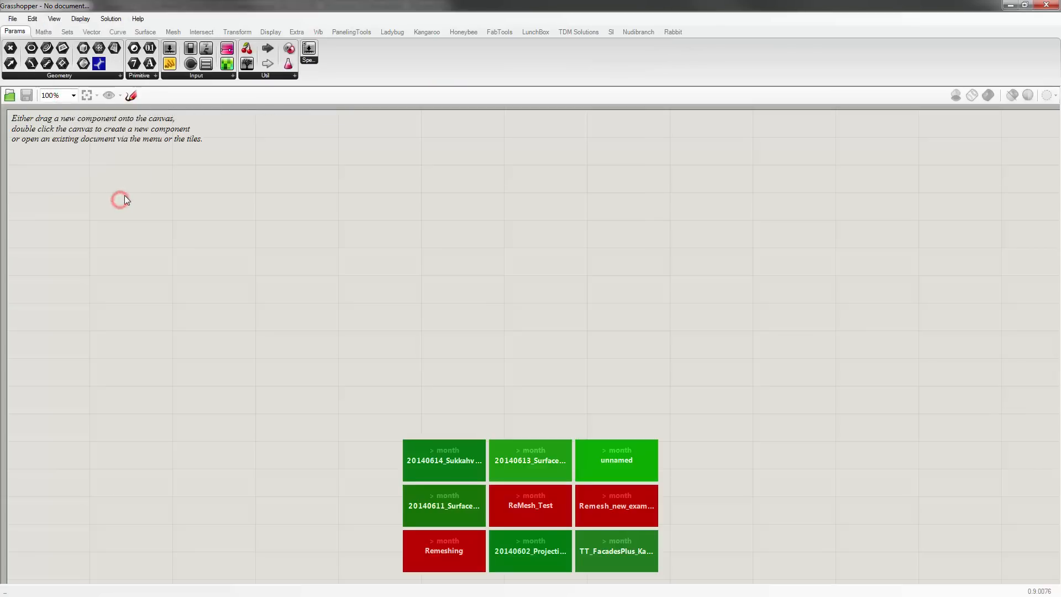
{"action": "left_click", "coordinate": [39, 31]}
{"action": "left_click", "coordinate": [67, 32]}
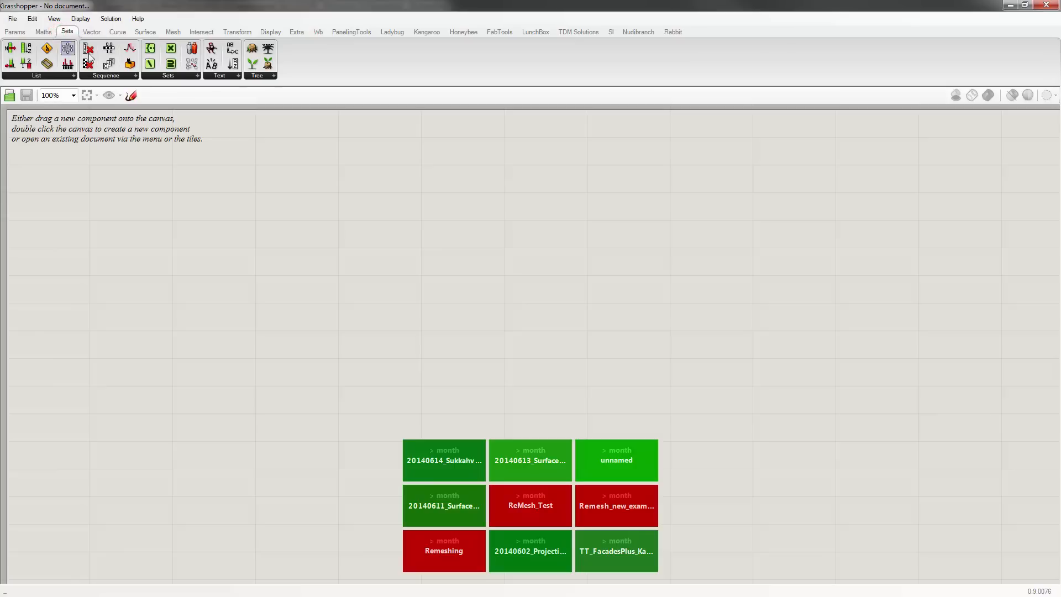
{"action": "left_click", "coordinate": [92, 32]}
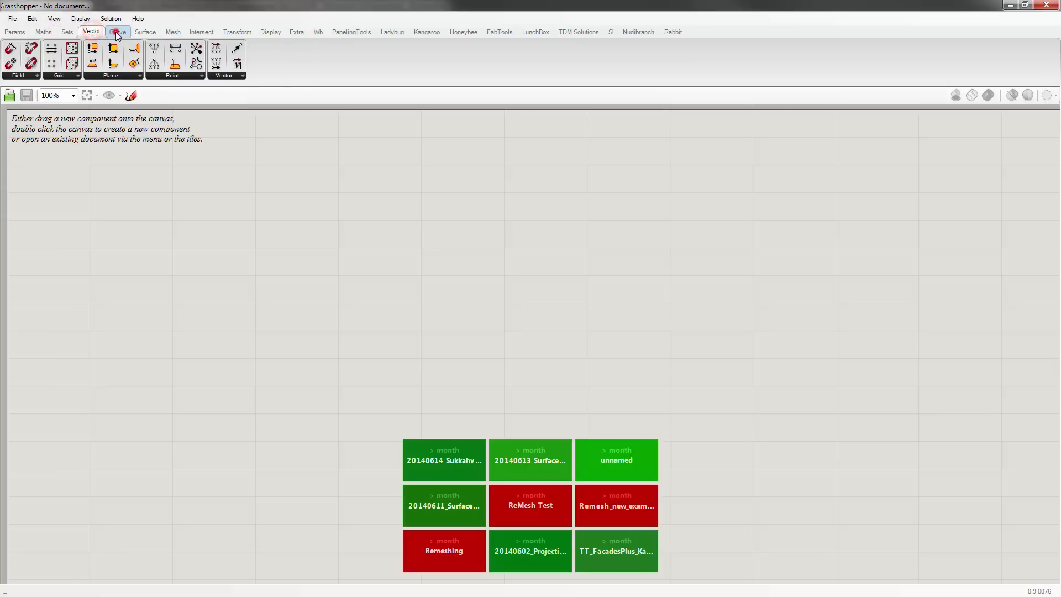
{"action": "left_click", "coordinate": [118, 31]}
{"action": "left_click", "coordinate": [15, 32]}
- Turn Obscure Components back on to restore the full set of component icons
{"action": "left_click", "coordinate": [32, 18]}
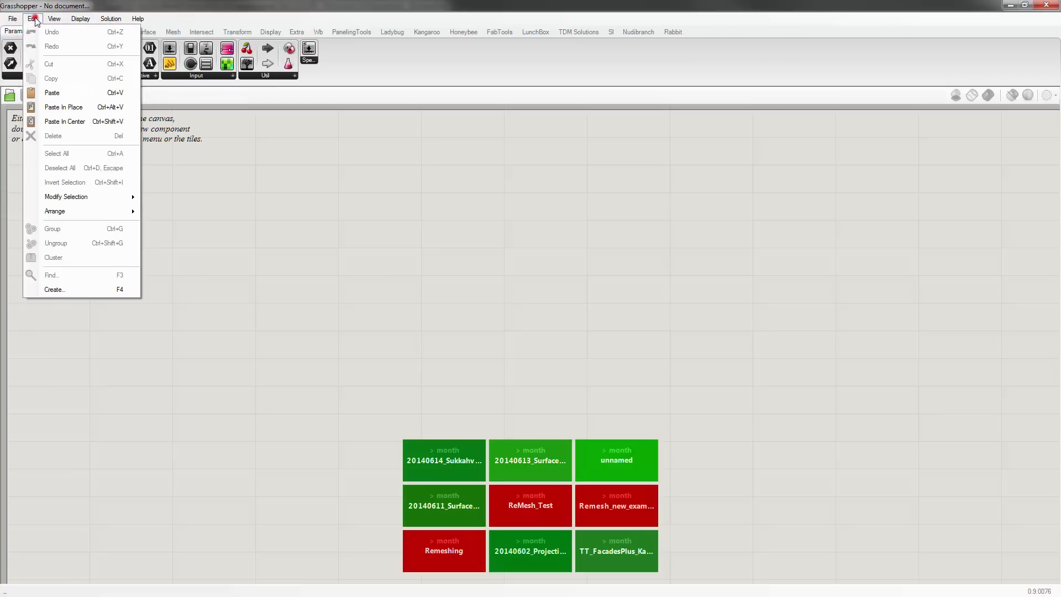
{"action": "mouse_move", "coordinate": [53, 20]}
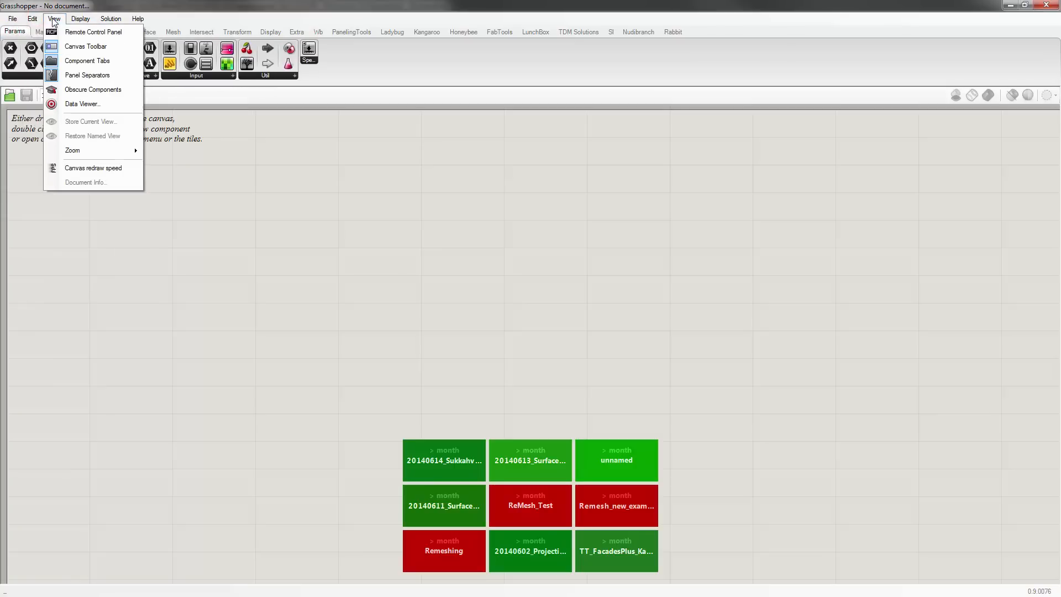
{"action": "left_click", "coordinate": [101, 91]}
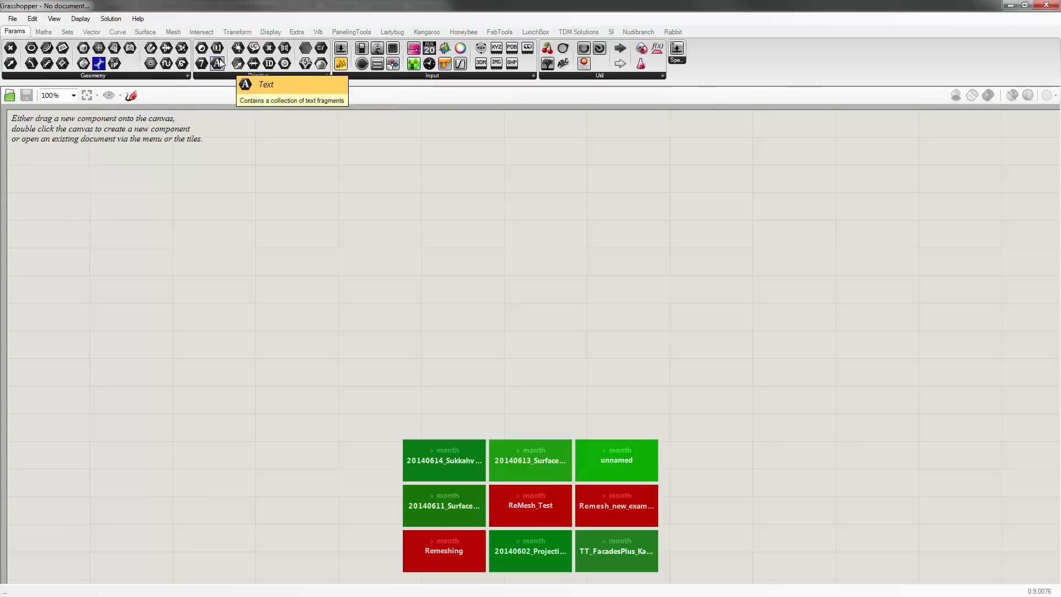
{"action": "left_click", "coordinate": [347, 167]}
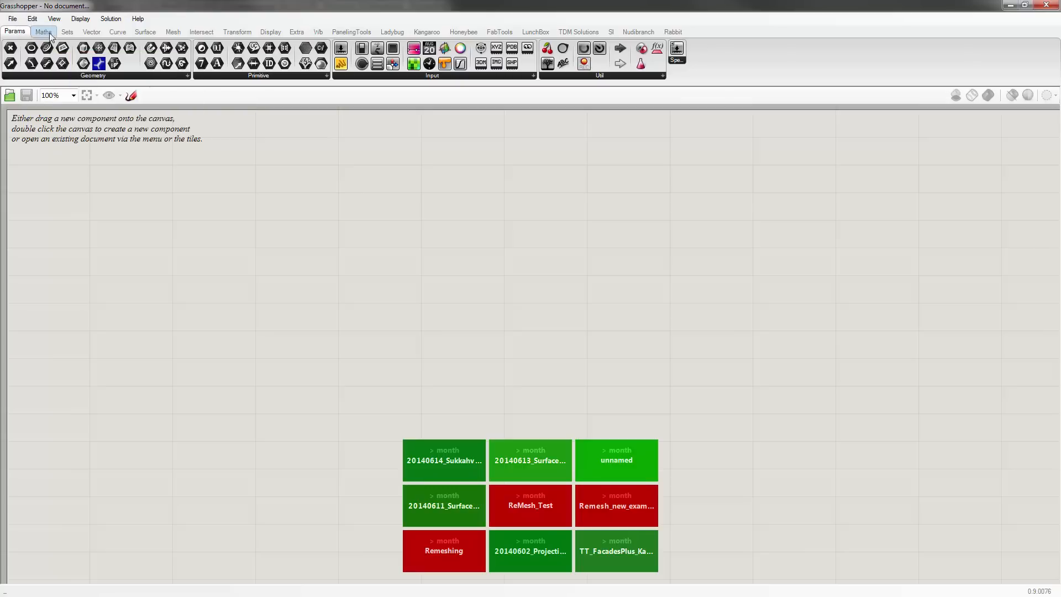
- View Grasshopper's About information for its version details, and dismiss the splash image
{"action": "left_click", "coordinate": [12, 19]}
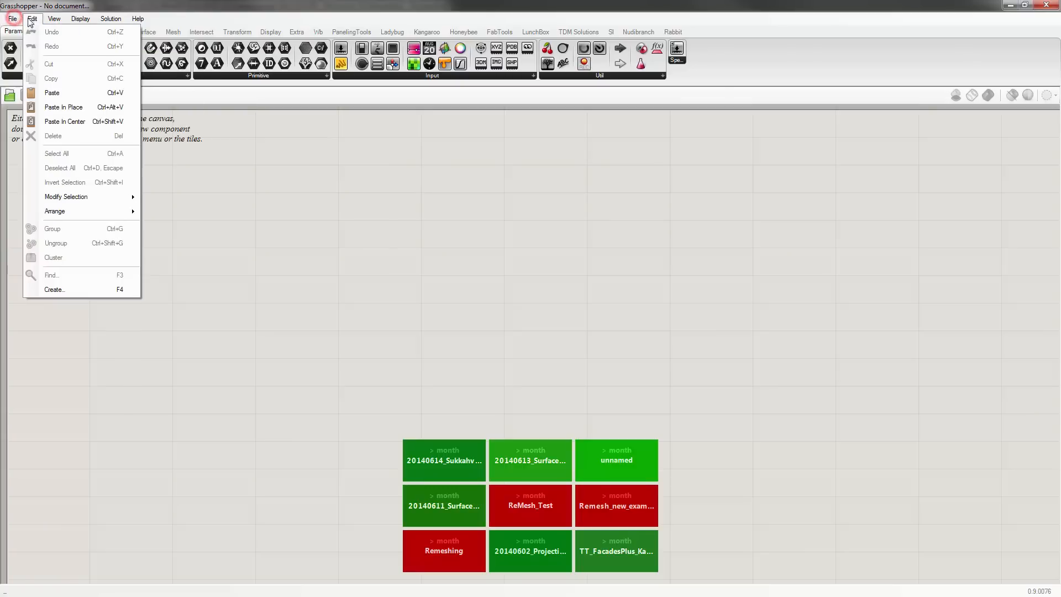
{"action": "mouse_move", "coordinate": [137, 19]}
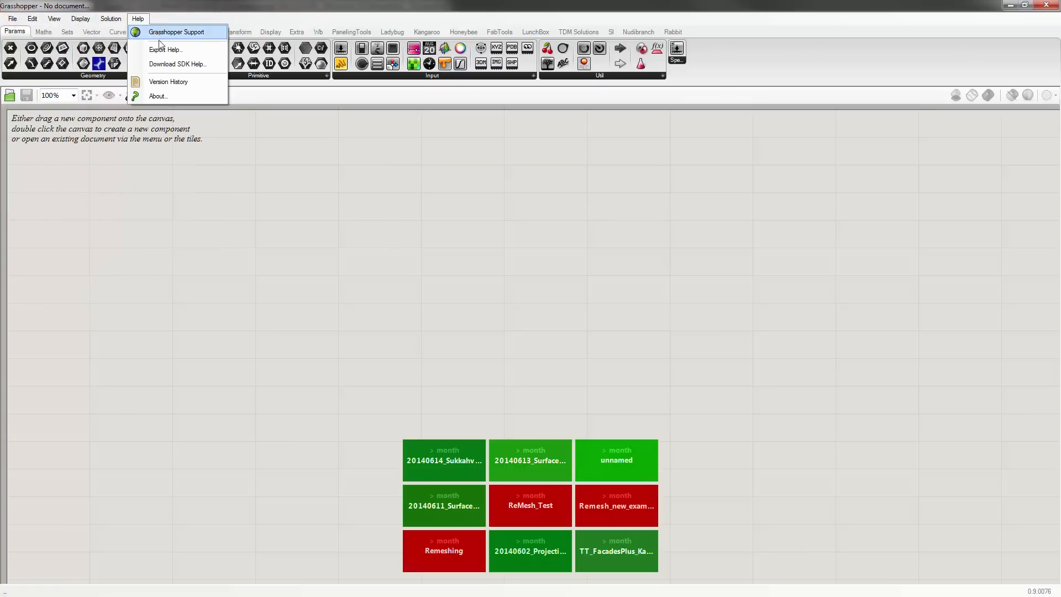
{"action": "left_click", "coordinate": [158, 96]}
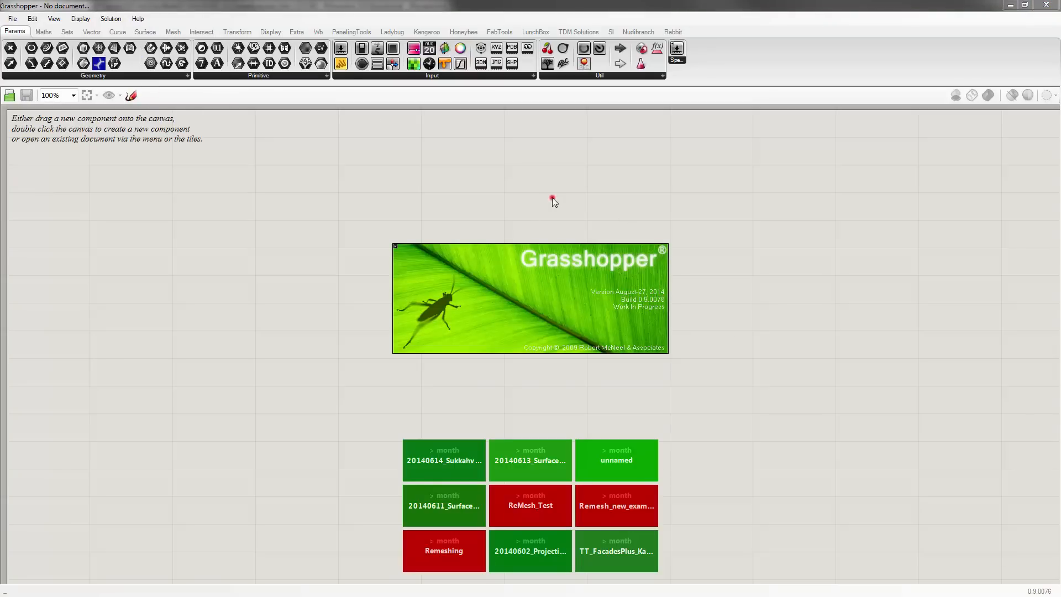
{"action": "left_click", "coordinate": [625, 336]}
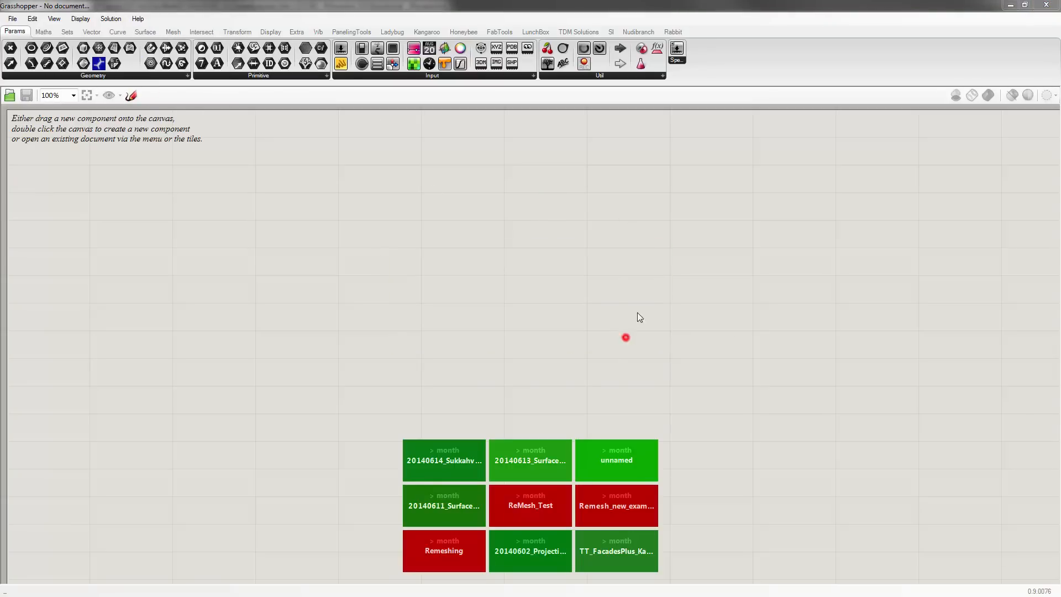
- Look through the Grasshopper preferences for Author, Display, Files, Solver, Viewport and Widgets, and close the settings
{"action": "left_click", "coordinate": [11, 19]}
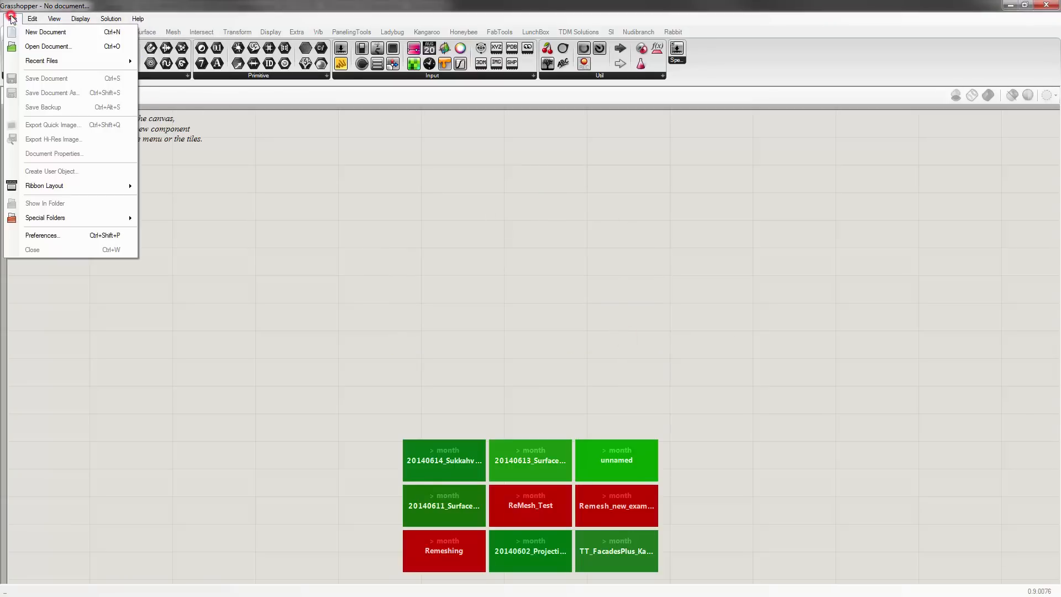
{"action": "left_click", "coordinate": [95, 235]}
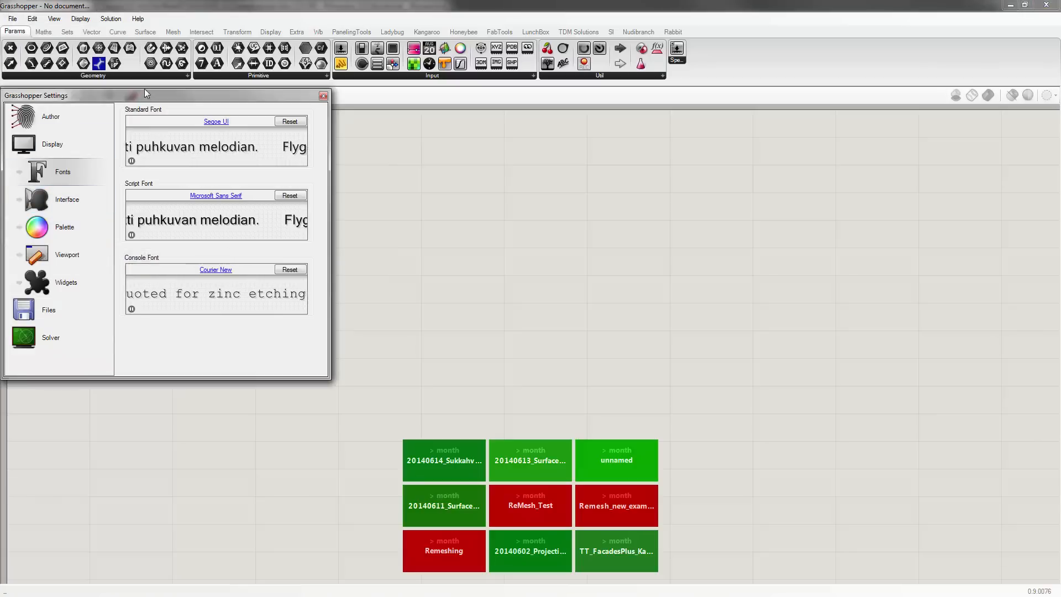
{"action": "left_click_drag", "start_coordinate": [143, 92], "coordinate": [322, 98]}
{"action": "left_click", "coordinate": [223, 118]}
{"action": "left_click", "coordinate": [226, 146]}
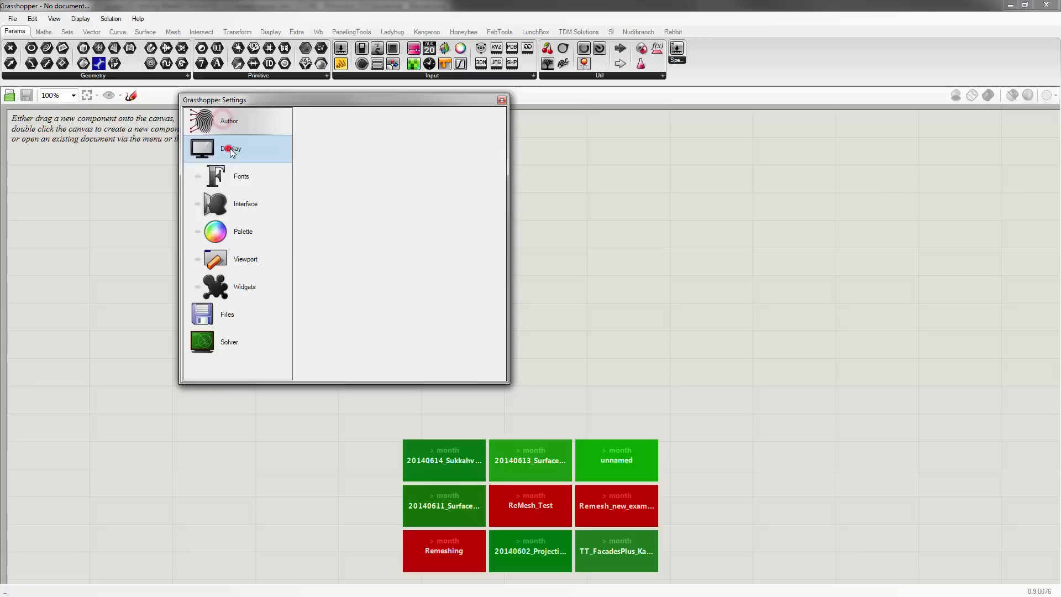
{"action": "left_click", "coordinate": [233, 314]}
{"action": "left_click", "coordinate": [237, 342]}
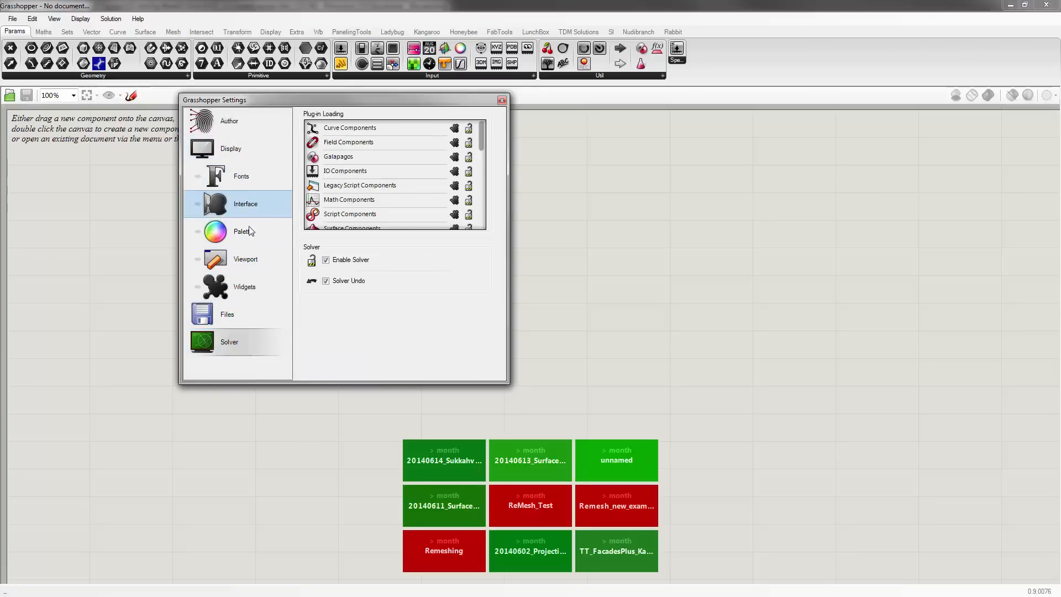
{"action": "left_click", "coordinate": [245, 264]}
{"action": "left_click", "coordinate": [242, 285]}
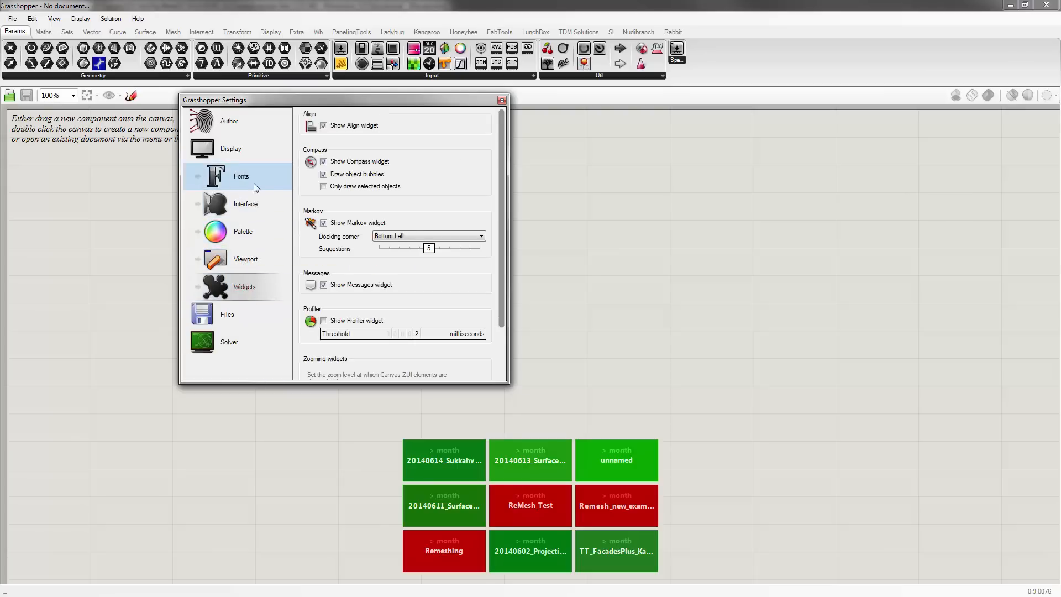
{"action": "left_click", "coordinate": [502, 100]}
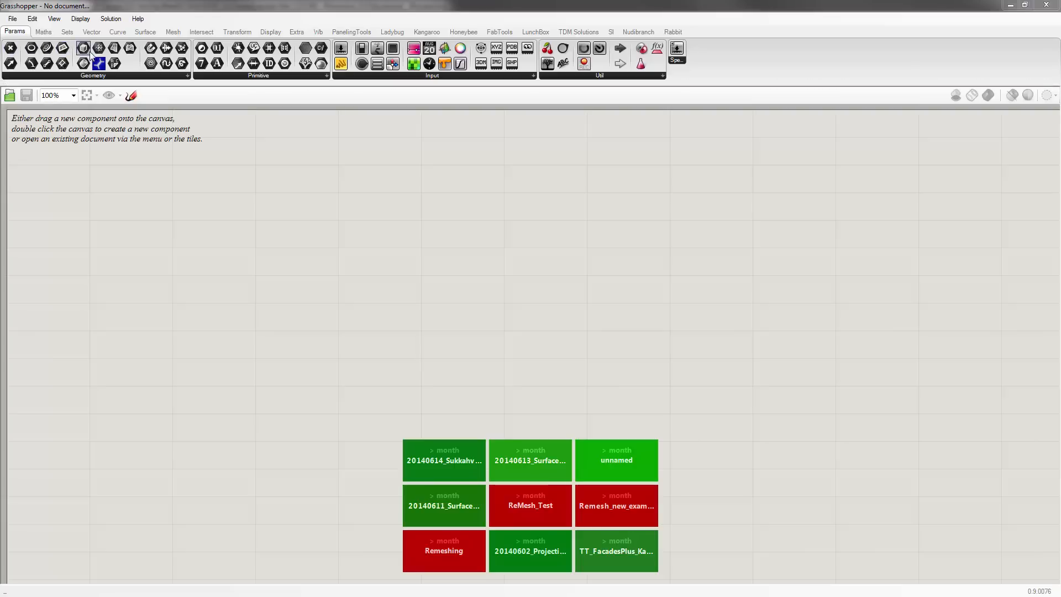
- Examine the full component lists of the Params groups, including Geometry, Primitive and Util
{"action": "left_click", "coordinate": [188, 76]}
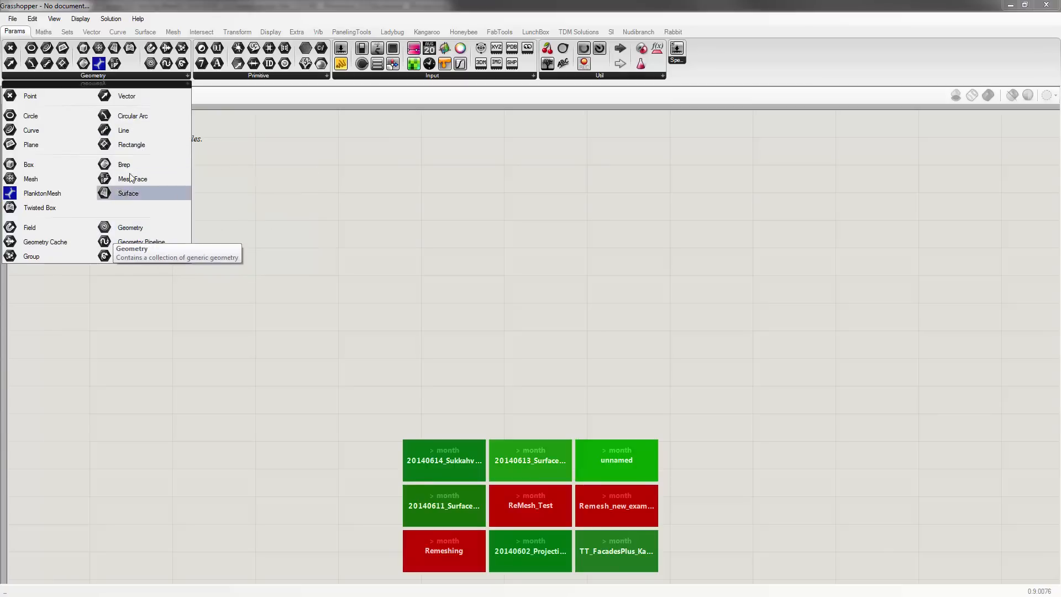
{"action": "left_click", "coordinate": [282, 76]}
{"action": "mouse_move", "coordinate": [558, 76]}
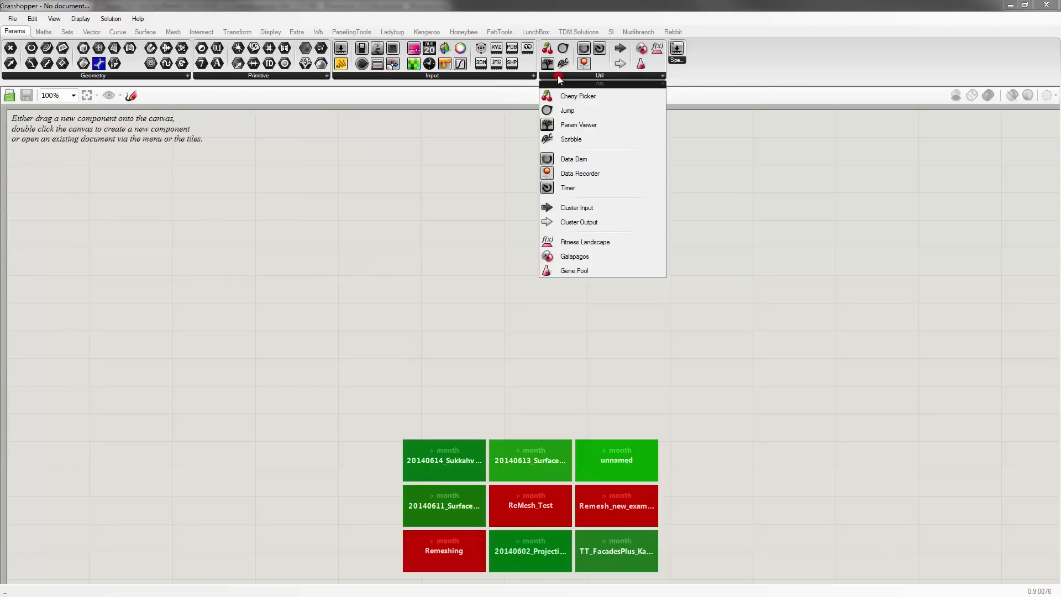
{"action": "left_click", "coordinate": [519, 4]}
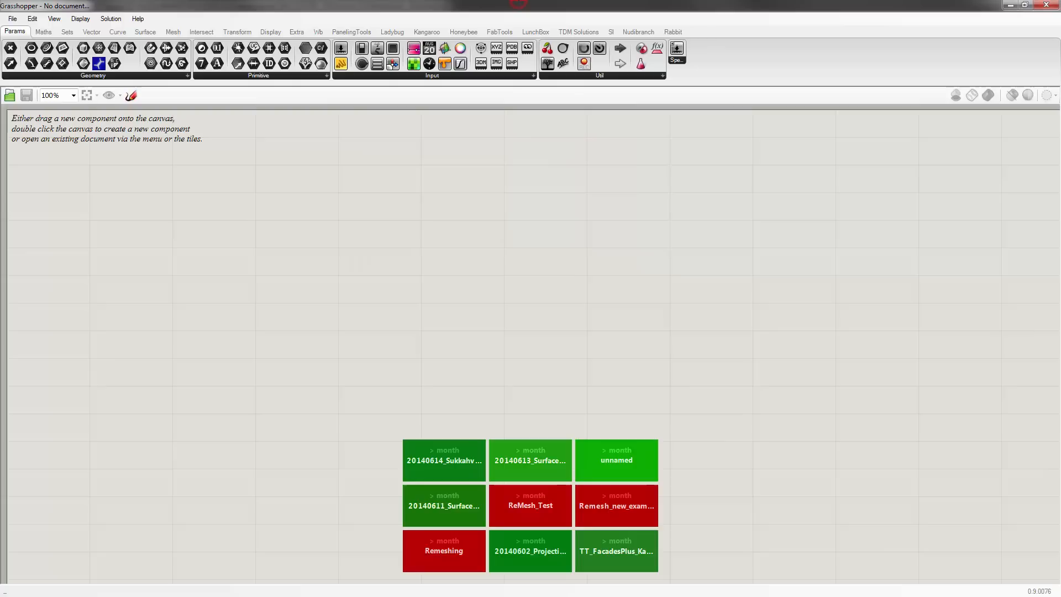
- Look through the Maths, Vector, Curve, Surface, Mesh, Intersect, Transform, Display and Extra component categories
{"action": "left_click", "coordinate": [50, 33]}
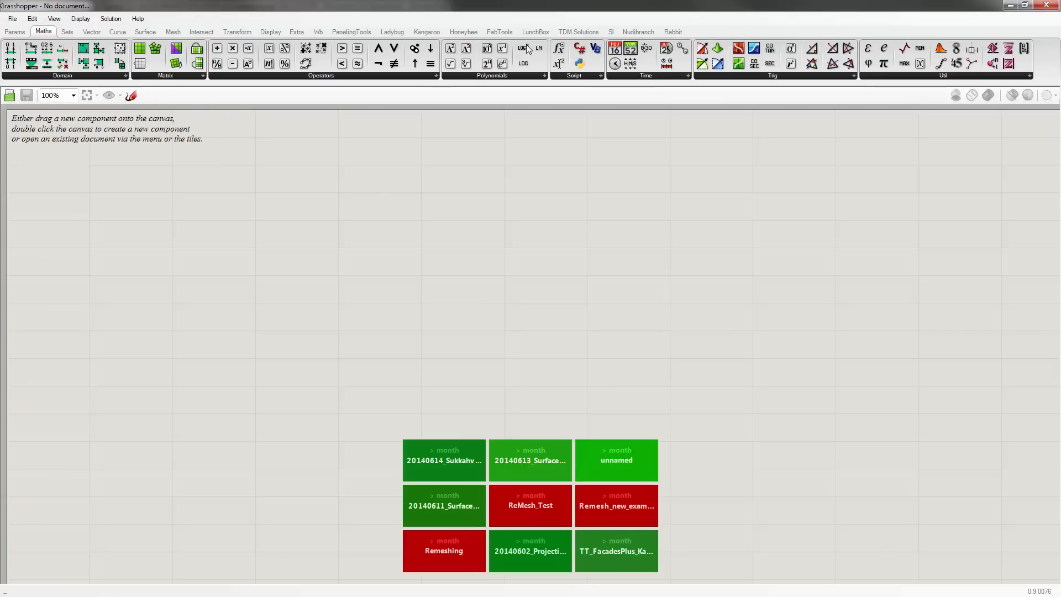
{"action": "left_click", "coordinate": [90, 31]}
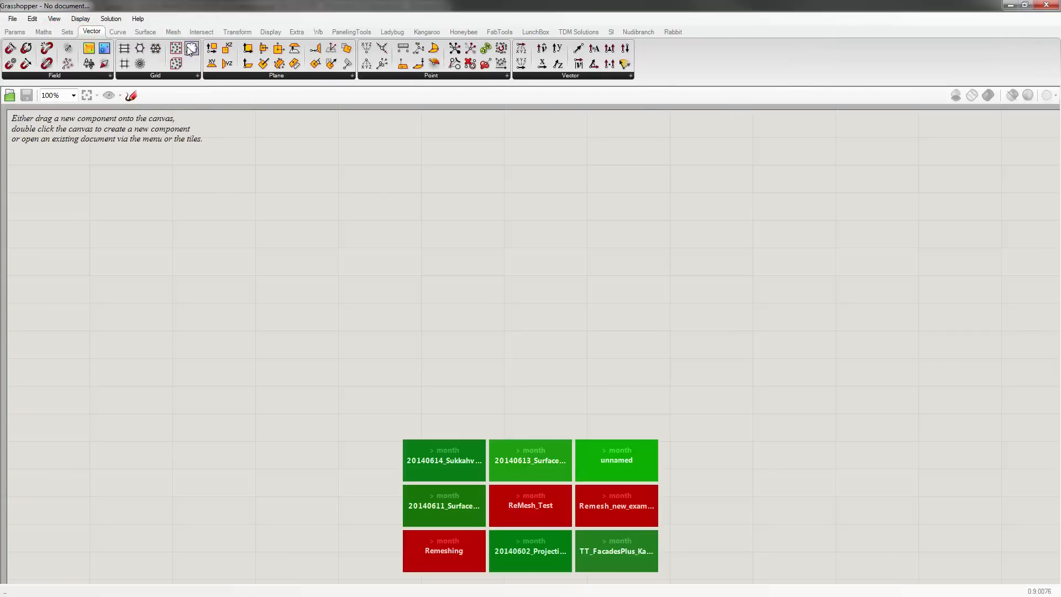
{"action": "left_click", "coordinate": [130, 32]}
{"action": "left_click", "coordinate": [144, 32]}
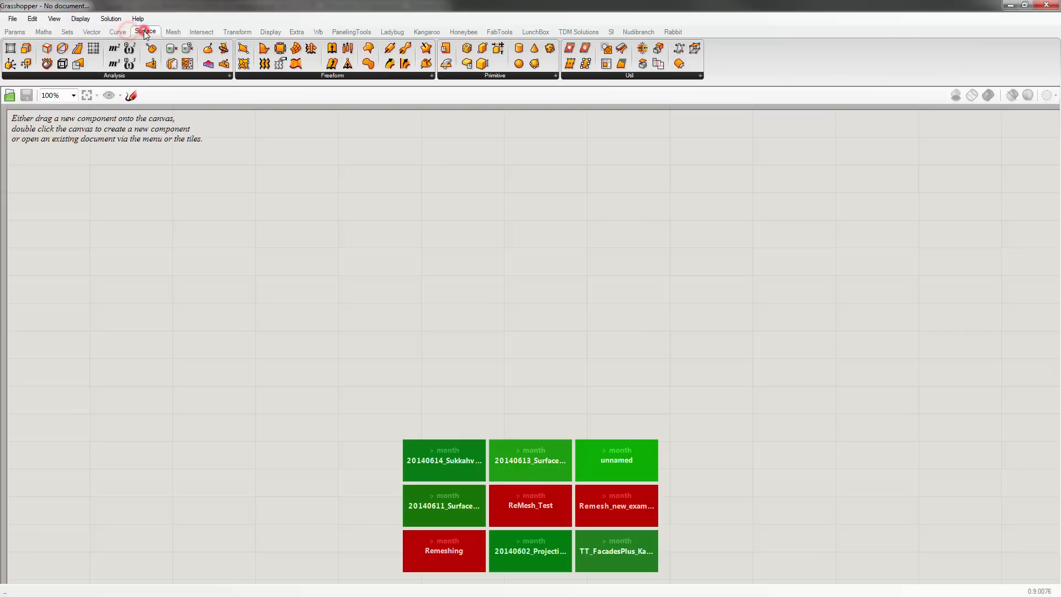
{"action": "left_click", "coordinate": [173, 32]}
{"action": "left_click", "coordinate": [200, 32]}
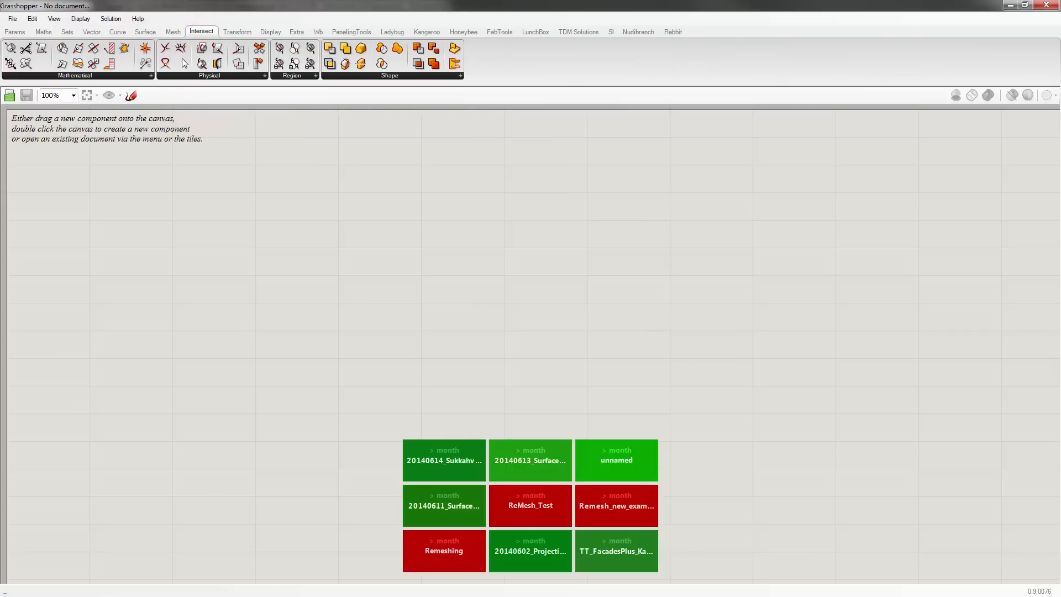
{"action": "left_click", "coordinate": [238, 31]}
{"action": "left_click", "coordinate": [270, 31]}
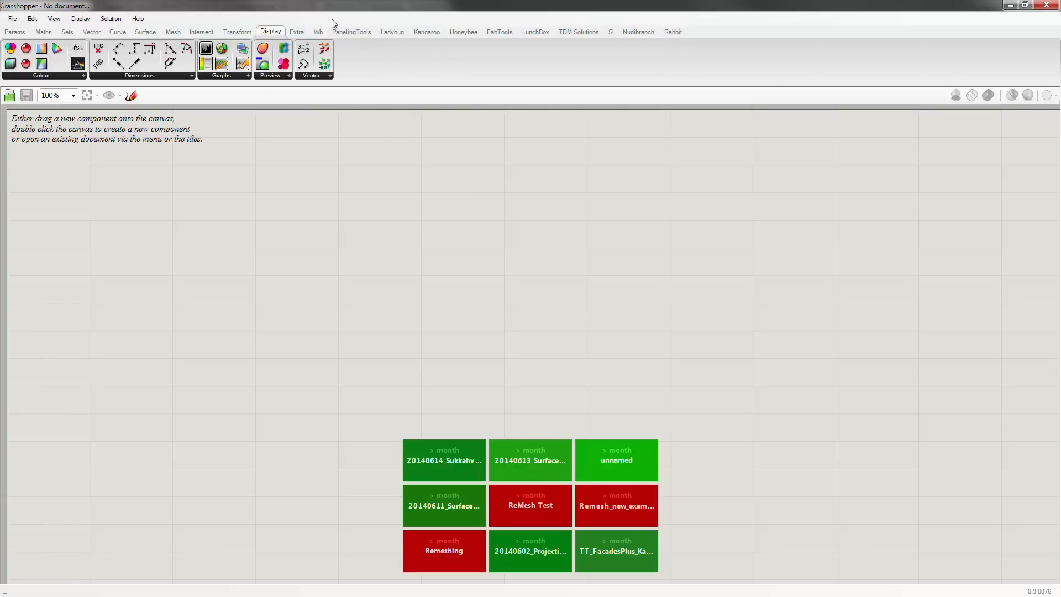
{"action": "left_click", "coordinate": [297, 32]}
{"action": "left_click", "coordinate": [271, 31]}
- Return to the Params components and examine the full Primitive and Input component lists
{"action": "left_click", "coordinate": [15, 31]}
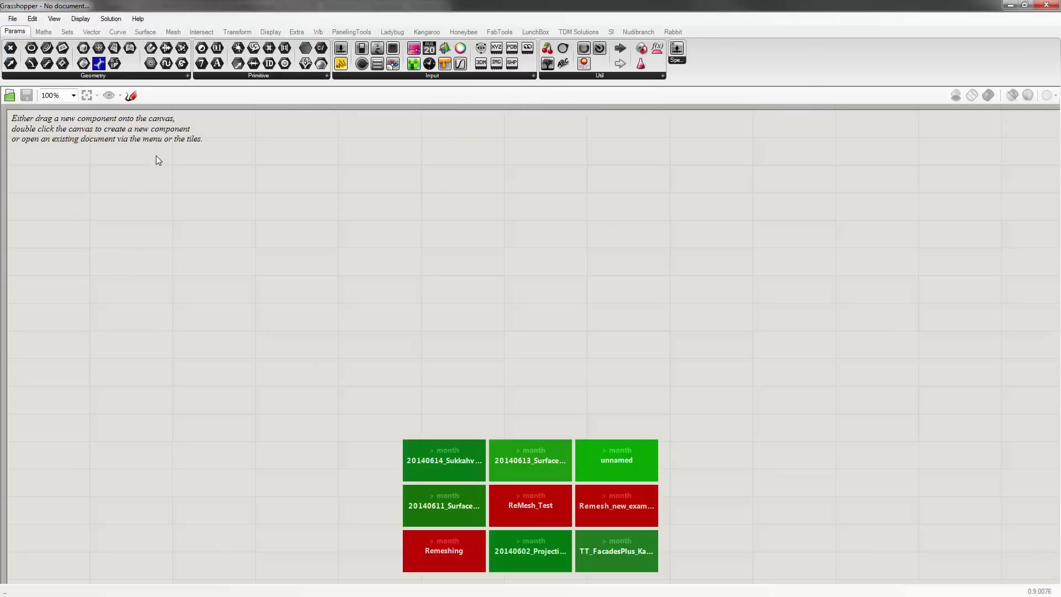
{"action": "left_click", "coordinate": [326, 76]}
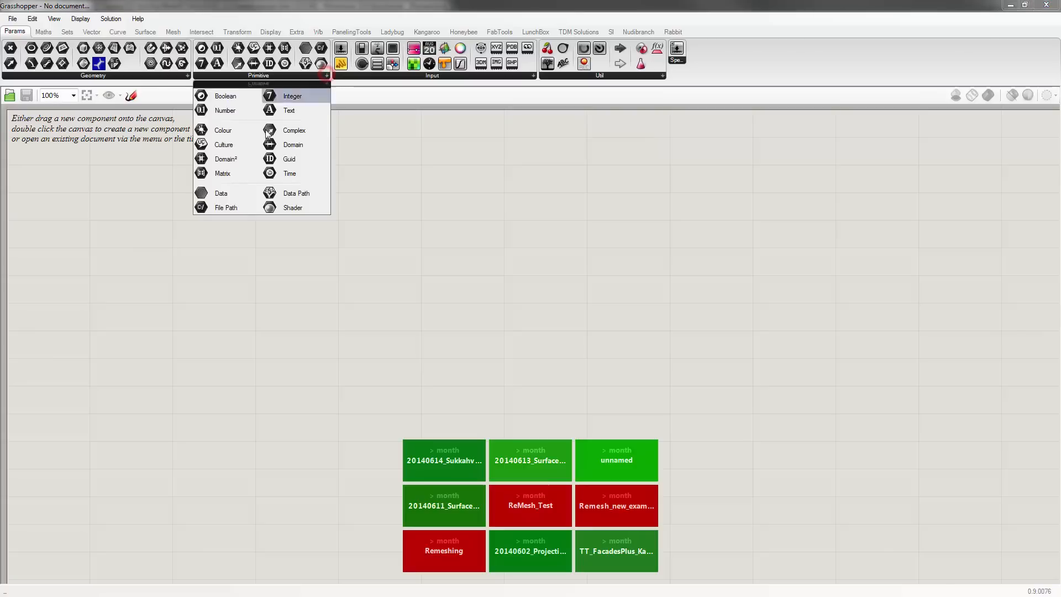
{"action": "left_click", "coordinate": [387, 76]}
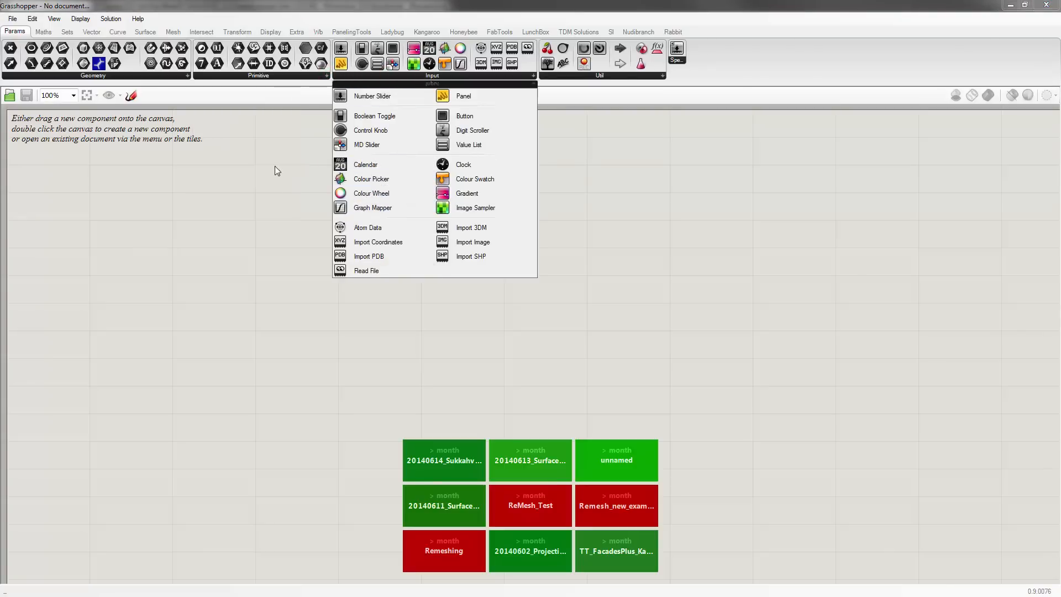
- Place a Point parameter from the Params Geometry group and position it near the canvas's upper-left corner
{"action": "left_click", "coordinate": [113, 77]}
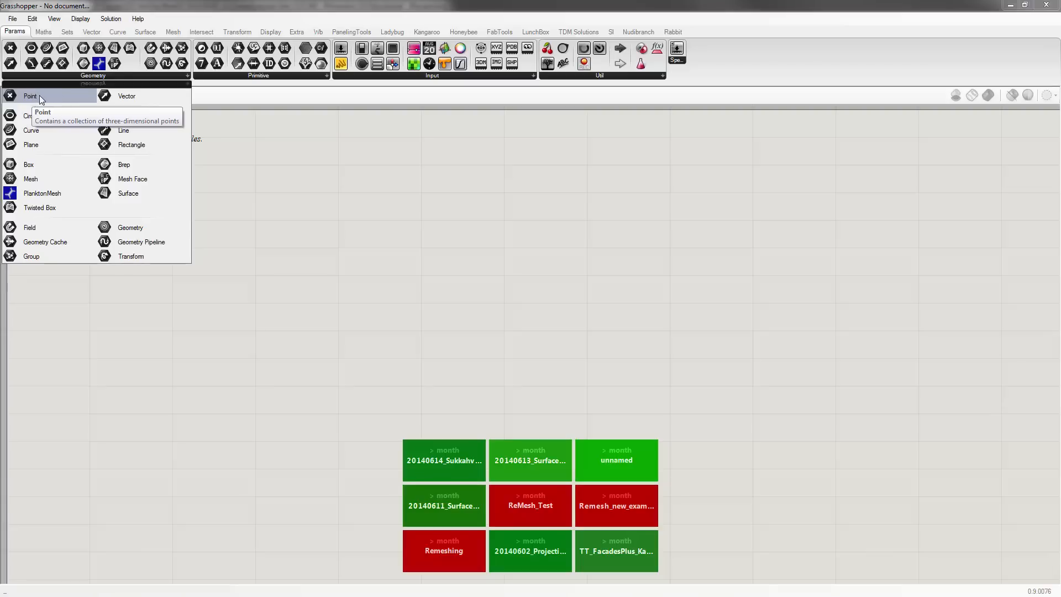
{"action": "left_click_drag", "start_coordinate": [38, 95], "coordinate": [251, 218]}
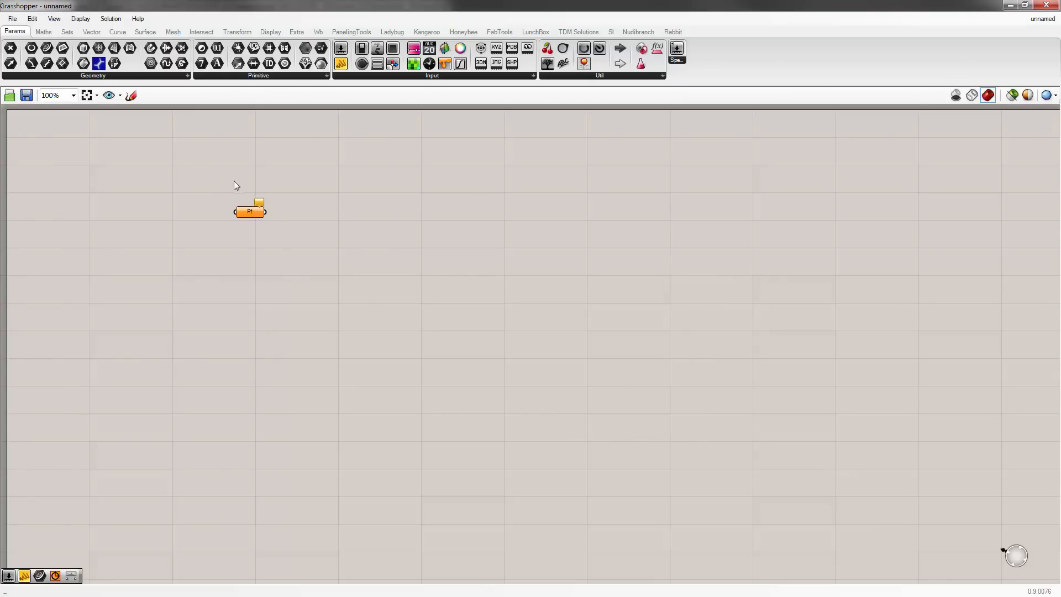
{"action": "left_click_drag", "start_coordinate": [133, 180], "coordinate": [151, 165]}
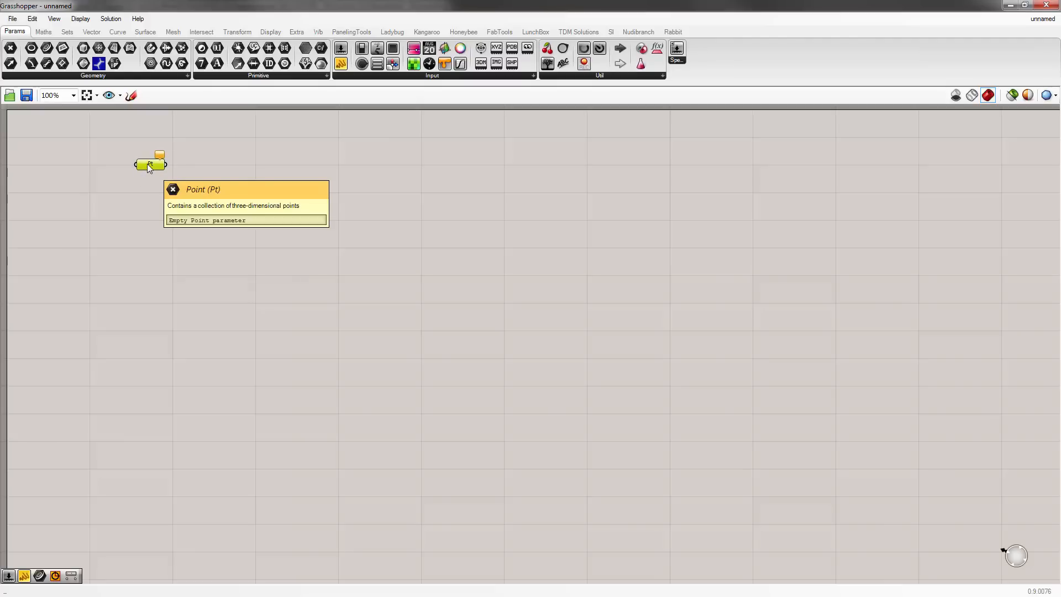
{"action": "right_click_drag", "start_coordinate": [221, 178], "coordinate": [338, 216]}
{"action": "scroll", "coordinate": [298, 229], "scroll_direction": "down", "scroll_amount": 2}
{"action": "scroll", "coordinate": [297, 228], "scroll_direction": "up", "scroll_amount": 2}
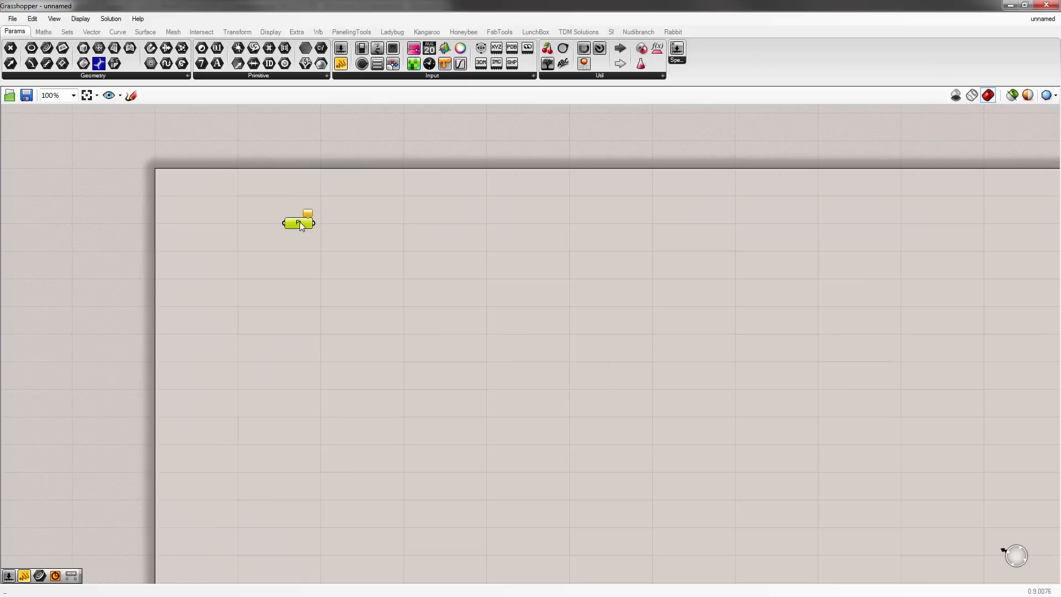
- Move the Point parameter closer to the upper-left corner of the canvas
{"action": "left_click_drag", "start_coordinate": [300, 225], "coordinate": [207, 204]}
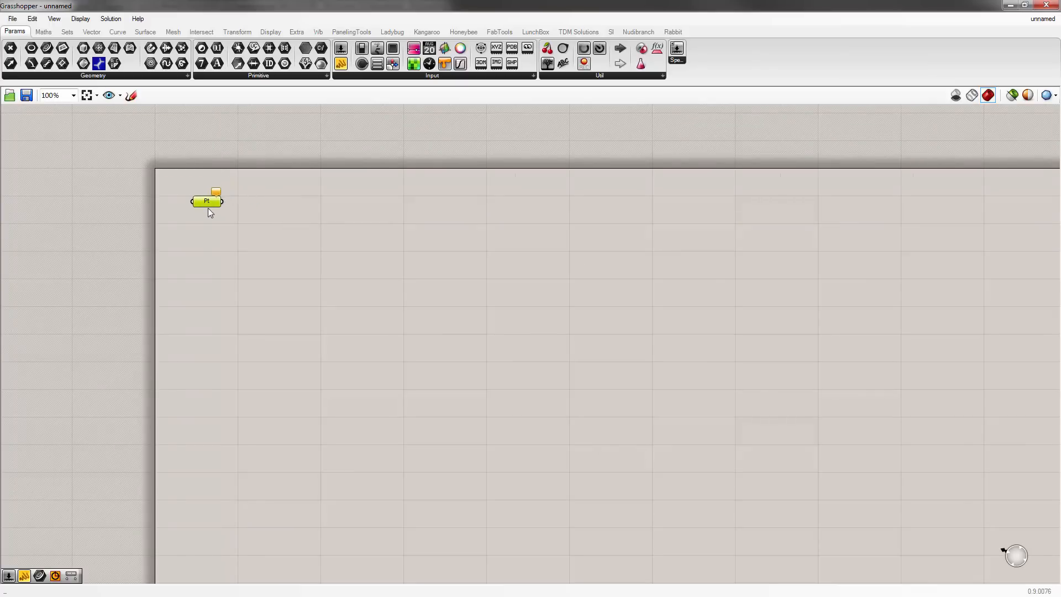
{"action": "right_click_drag", "start_coordinate": [326, 215], "coordinate": [349, 210]}
- Open the canvas's radial menu several times and examine its commands without choosing any
{"action": "middle_click", "coordinate": [318, 225]}
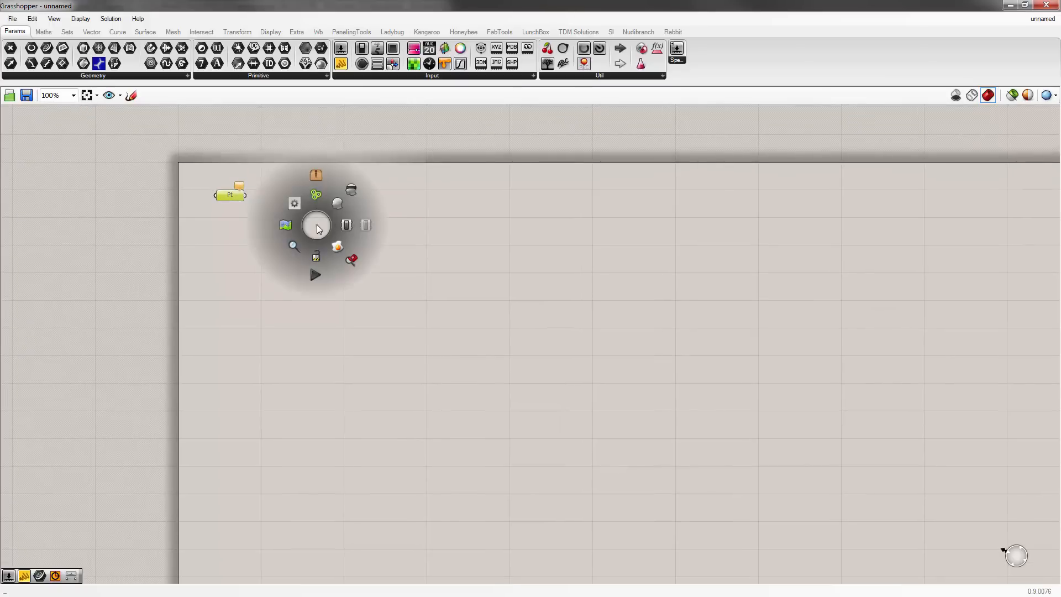
{"action": "left_click", "coordinate": [409, 218]}
{"action": "middle_click", "coordinate": [398, 225]}
{"action": "left_click", "coordinate": [399, 224]}
{"action": "middle_click", "coordinate": [410, 213]}
{"action": "left_click", "coordinate": [398, 216]}
{"action": "middle_click", "coordinate": [391, 213]}
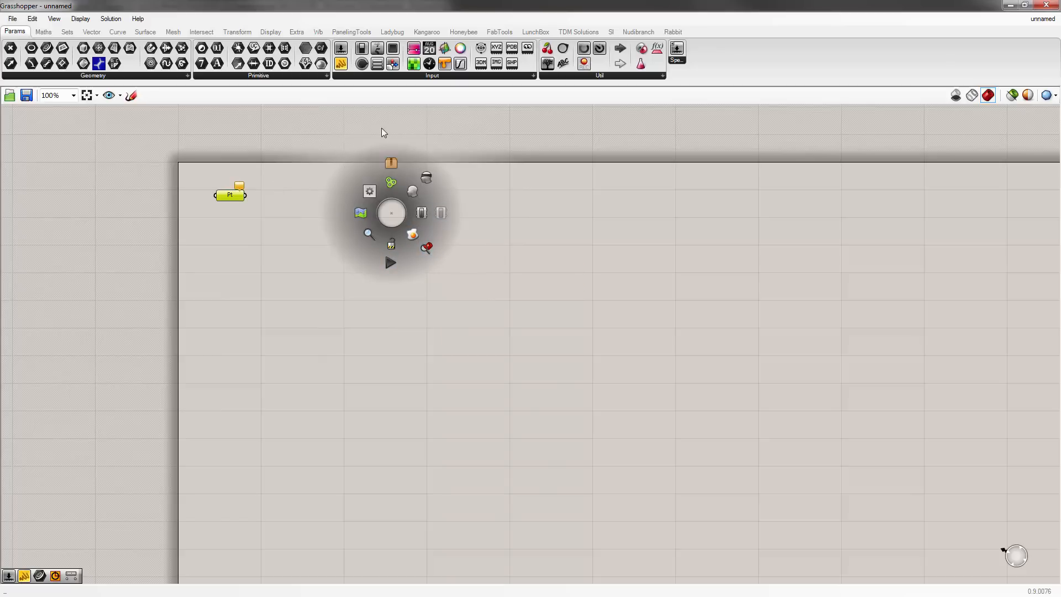
{"action": "left_click", "coordinate": [314, 183]}
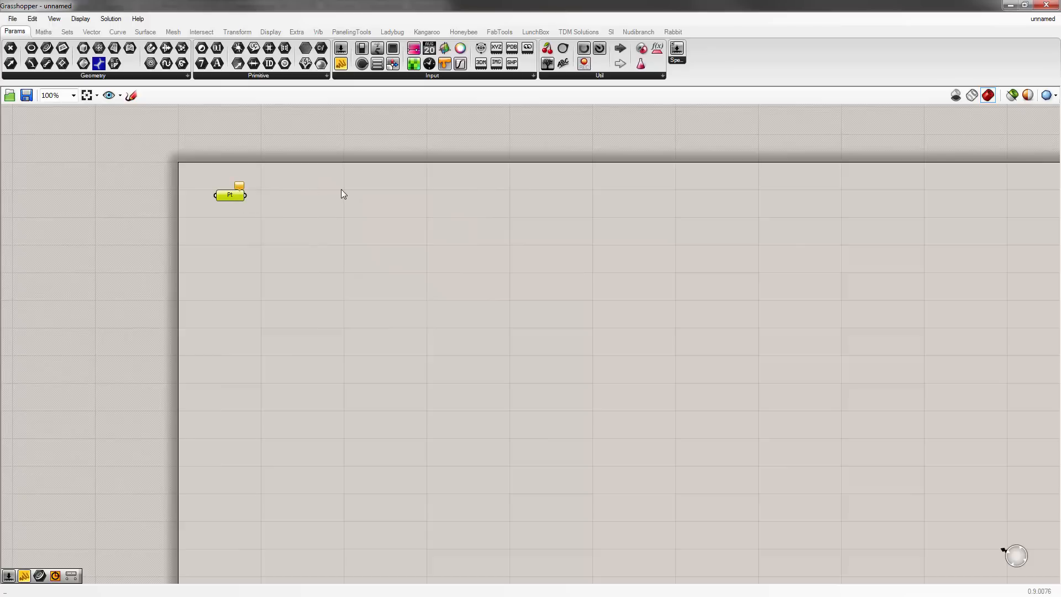
{"action": "middle_click", "coordinate": [366, 198]}
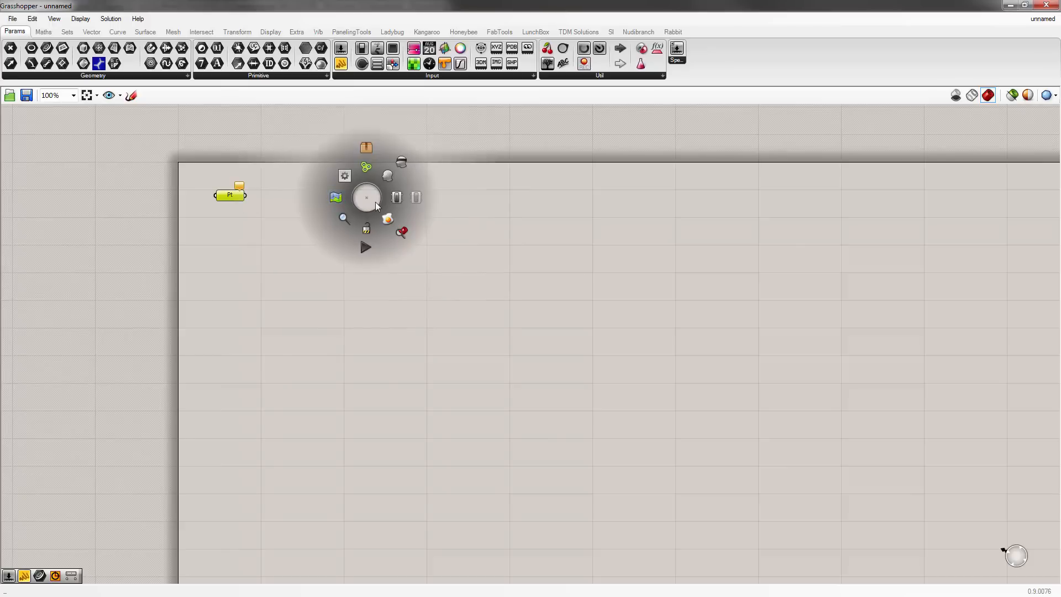
{"action": "left_click", "coordinate": [277, 162]}
{"action": "middle_click", "coordinate": [456, 214]}
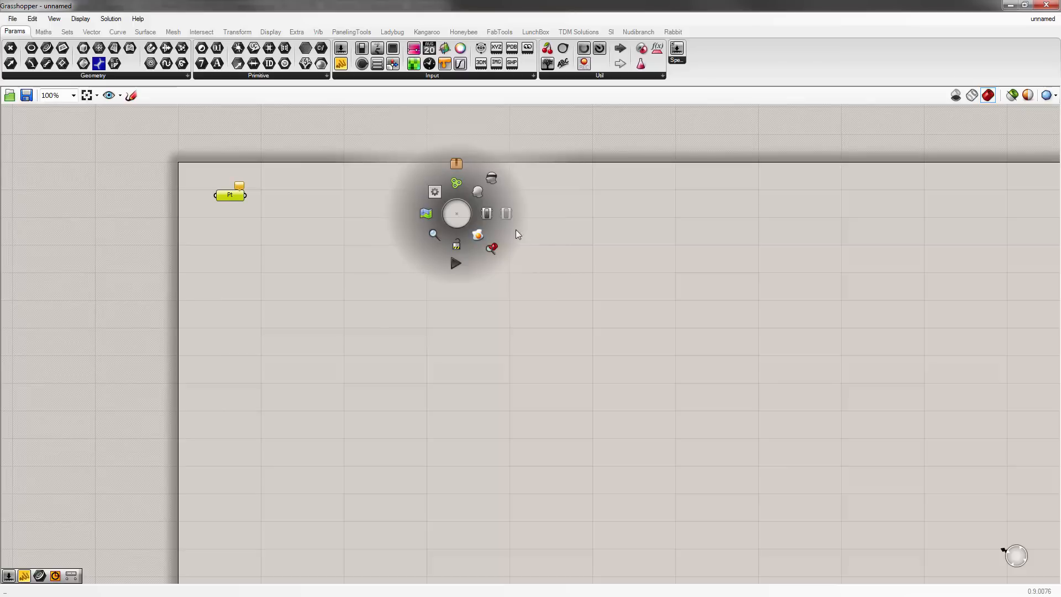
{"action": "left_click", "coordinate": [297, 185]}
{"action": "left_click", "coordinate": [241, 227]}
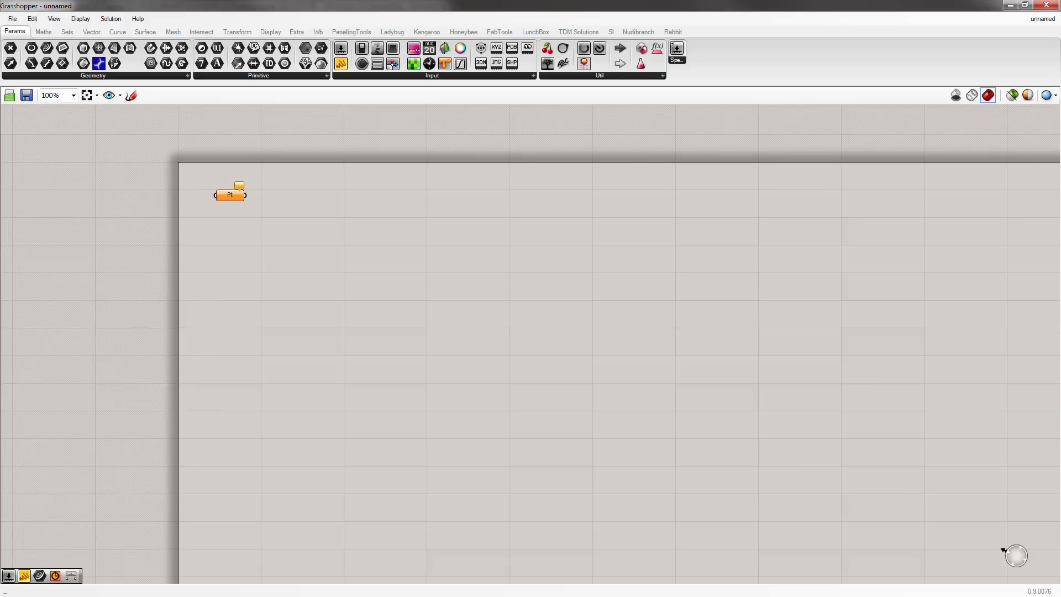
- Consult the GH01_Arc_Sweep reference diagram, then arrange Grasshopper beside the Rhino viewport with Input Pt 1 and Input Pt 2 in view
{"action": "left_click_drag", "start_coordinate": [1, 265], "coordinate": [571, 22]}
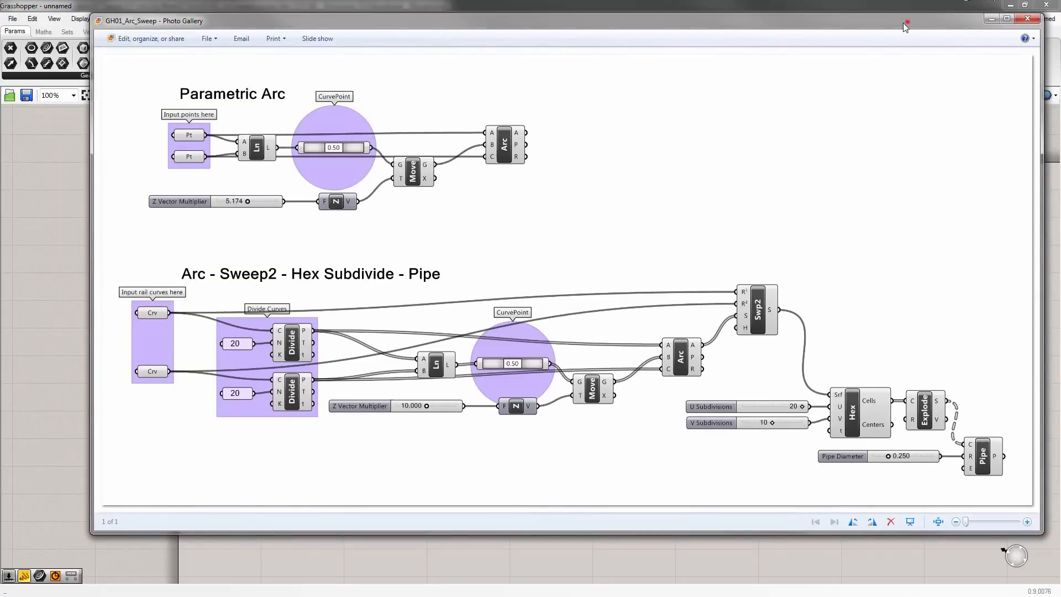
{"action": "left_click_drag", "start_coordinate": [907, 22], "coordinate": [1, 83]}
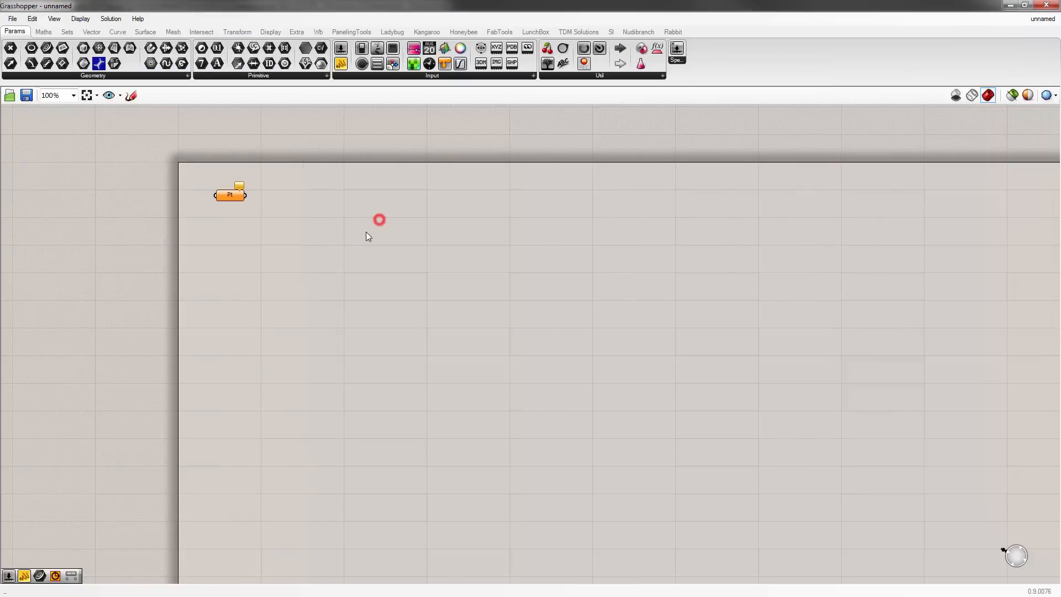
{"action": "left_click_drag", "start_coordinate": [356, 11], "coordinate": [997, 177]}
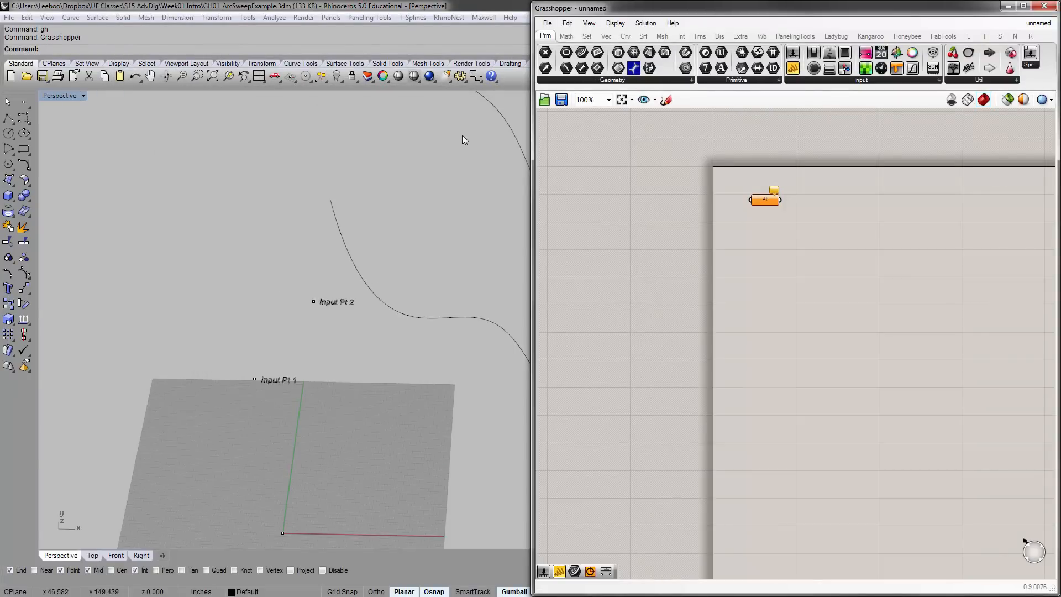
{"action": "right_click_drag", "start_coordinate": [338, 347], "coordinate": [479, 337]}
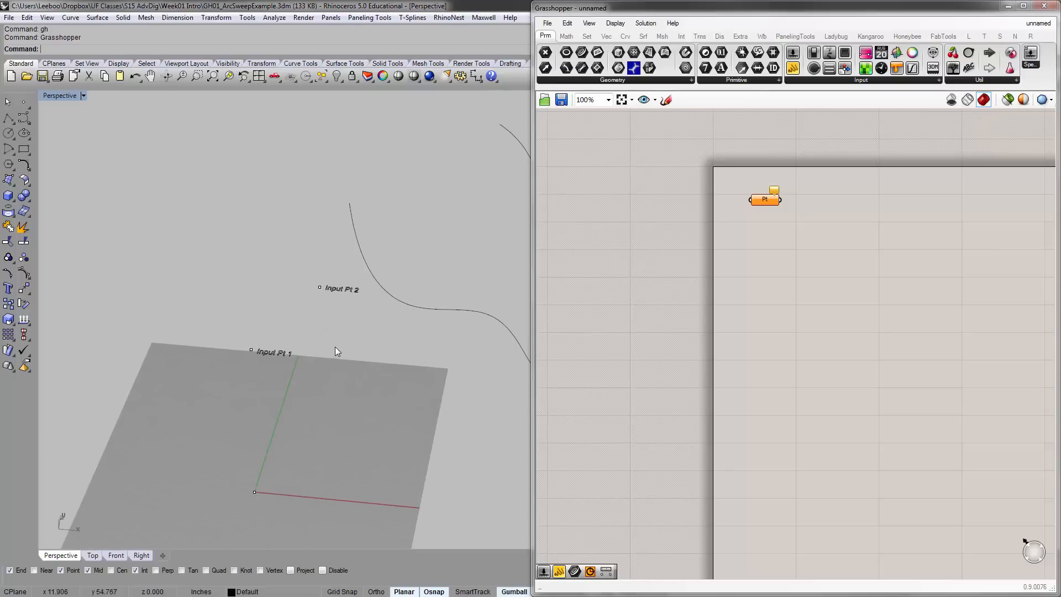
{"action": "right_click_drag", "start_coordinate": [315, 329], "coordinate": [247, 339]}
{"action": "right_click_drag", "start_coordinate": [365, 324], "coordinate": [307, 342], "text": "shift"}
{"action": "scroll", "coordinate": [333, 362], "scroll_direction": "up", "scroll_amount": 6}
- Draw a short test line above Input Pt 1 with the Line command in Rhino and delete it
{"action": "left_click", "coordinate": [146, 46]}
{"action": "type", "text": "line"}
{"action": "key", "text": "Return"}
{"action": "left_click", "coordinate": [195, 231]}
{"action": "left_click", "coordinate": [175, 299]}
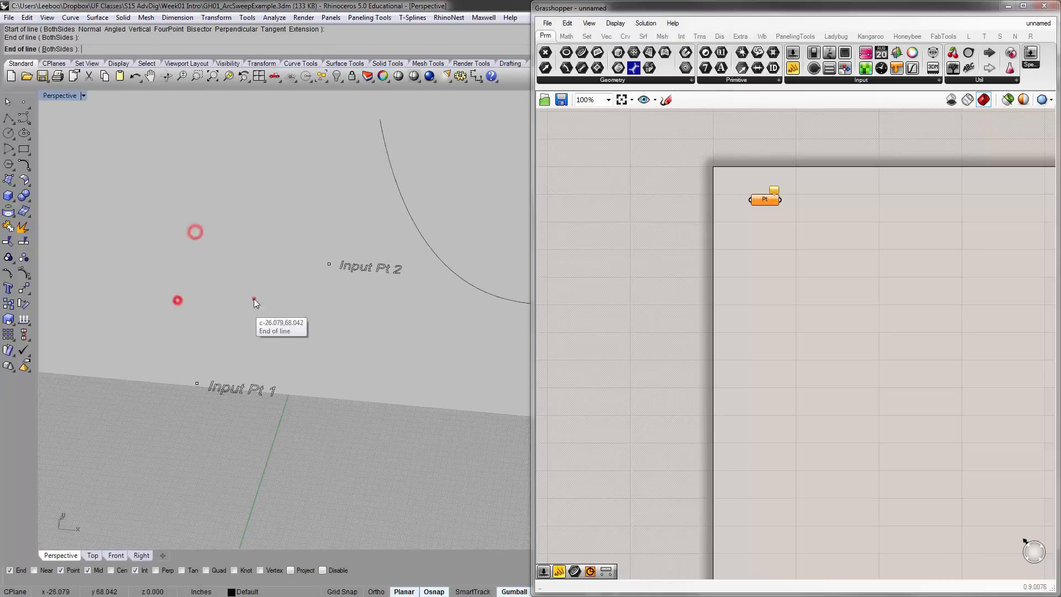
{"action": "left_click", "coordinate": [194, 247]}
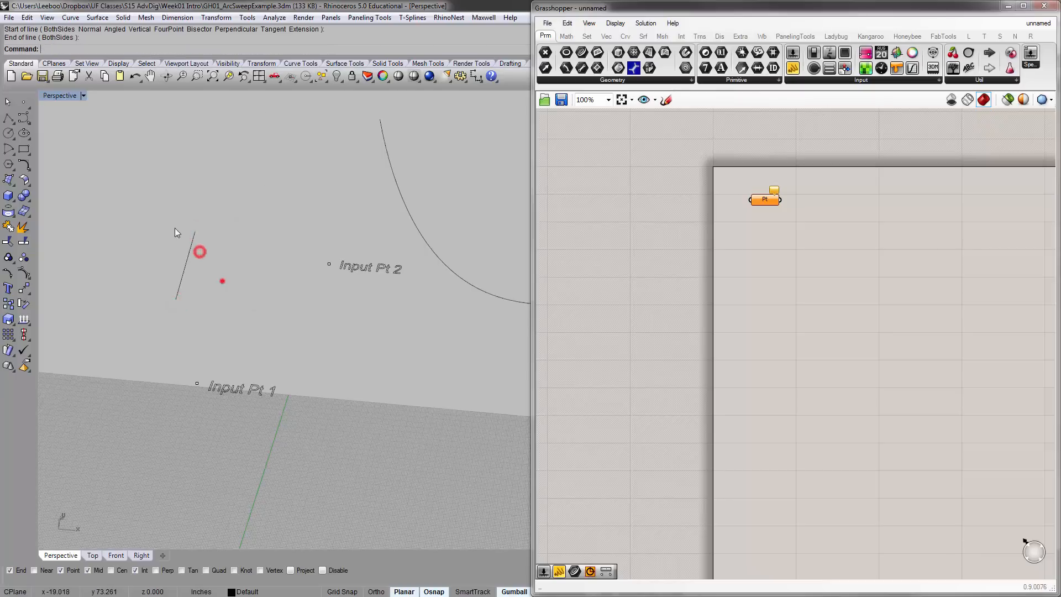
{"action": "key", "text": "Delete"}
- Draw a closed, many-sided test polyline above Input Pt 1 in the perspective viewport and delete it
{"action": "type", "text": "polyline"}
{"action": "key", "text": "Return"}
{"action": "left_click", "coordinate": [200, 214]}
{"action": "left_click", "coordinate": [136, 272]}
{"action": "left_click", "coordinate": [230, 324]}
{"action": "left_click", "coordinate": [287, 298]}
{"action": "left_click", "coordinate": [258, 233]}
{"action": "left_click", "coordinate": [231, 208]}
{"action": "left_click", "coordinate": [200, 213]}
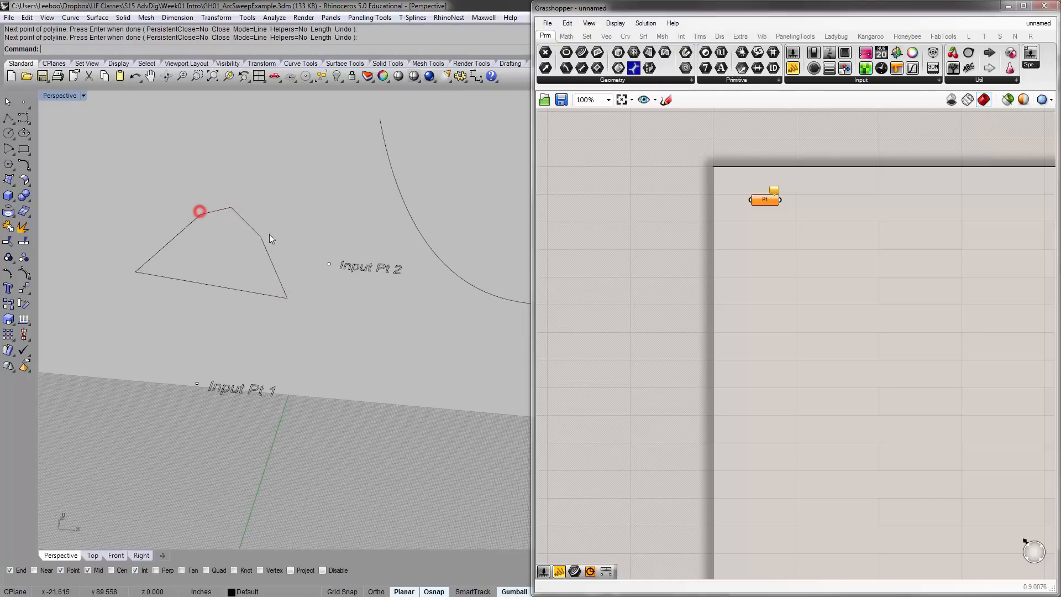
{"action": "left_click", "coordinate": [246, 222]}
{"action": "key", "text": "Delete"}
- Select the points at Input Pt 1 and Input Pt 2 in turn in Rhino to identify both input points
{"action": "right_click_drag", "start_coordinate": [348, 308], "coordinate": [333, 282], "text": "shift"}
{"action": "scroll", "coordinate": [331, 273], "scroll_direction": "up", "scroll_amount": 2}
{"action": "left_click", "coordinate": [170, 394]}
{"action": "left_click", "coordinate": [287, 302]}
{"action": "left_click_drag", "start_coordinate": [161, 379], "coordinate": [177, 412]}
{"action": "left_click", "coordinate": [203, 307]}
{"action": "left_click_drag", "start_coordinate": [151, 366], "coordinate": [175, 424]}
{"action": "left_click", "coordinate": [327, 297]}
{"action": "left_click_drag", "start_coordinate": [308, 213], "coordinate": [334, 295]}
{"action": "left_click", "coordinate": [333, 303]}
- Reposition the Point parameter near the upper-left corner of the Grasshopper canvas and deselect it
{"action": "left_click", "coordinate": [650, 250]}
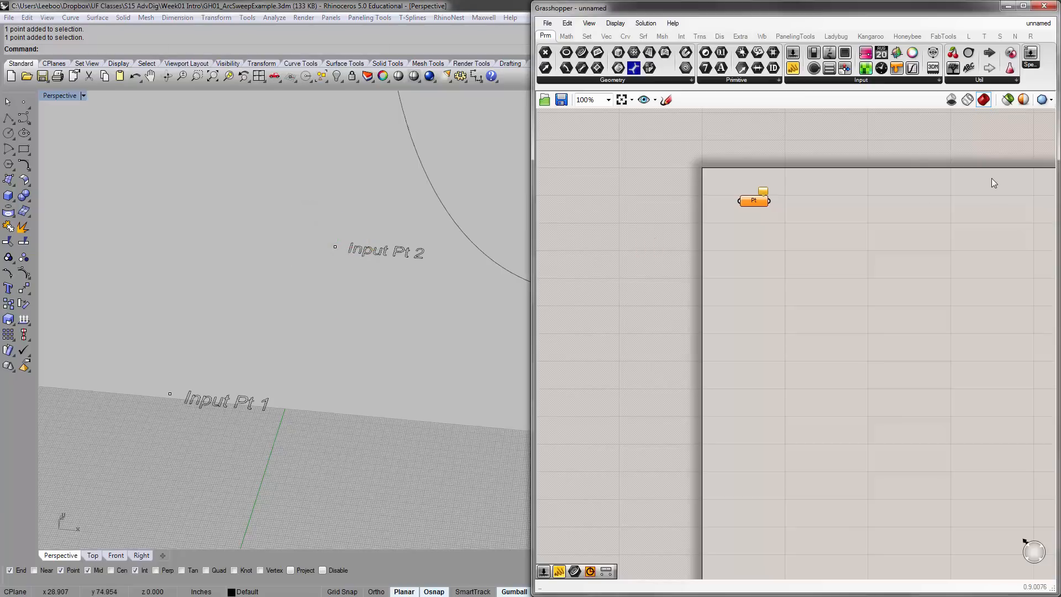
{"action": "right_click_drag", "start_coordinate": [812, 191], "coordinate": [759, 198]}
{"action": "mouse_move", "coordinate": [705, 205]}
{"action": "left_mouse_down"}
{"action": "mouse_move", "coordinate": [693, 201]}
{"action": "mouse_move", "coordinate": [703, 200]}
{"action": "left_mouse_up"}
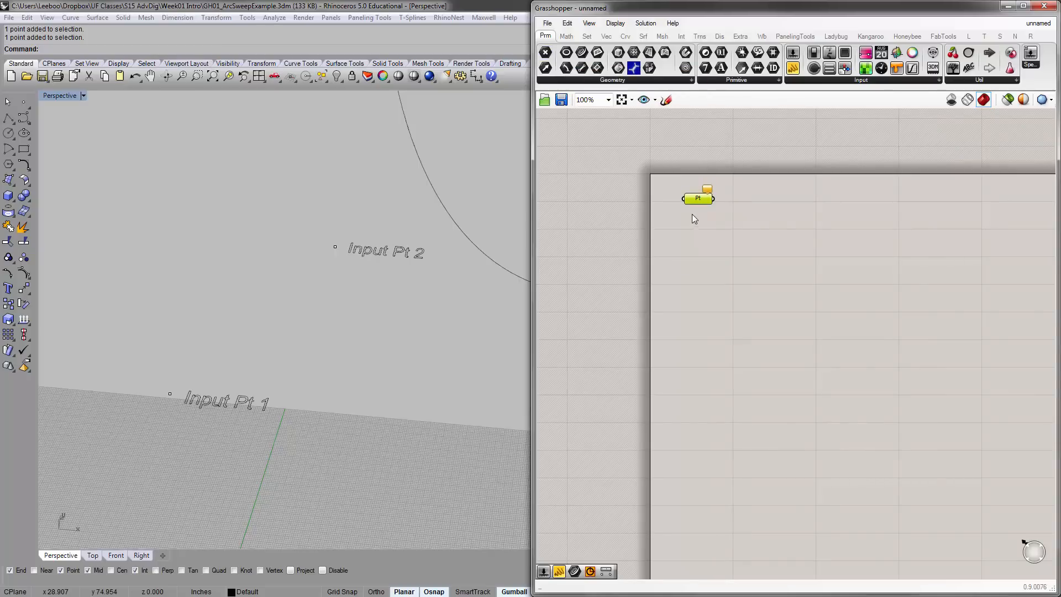
{"action": "right_click_drag", "start_coordinate": [668, 225], "coordinate": [590, 198]}
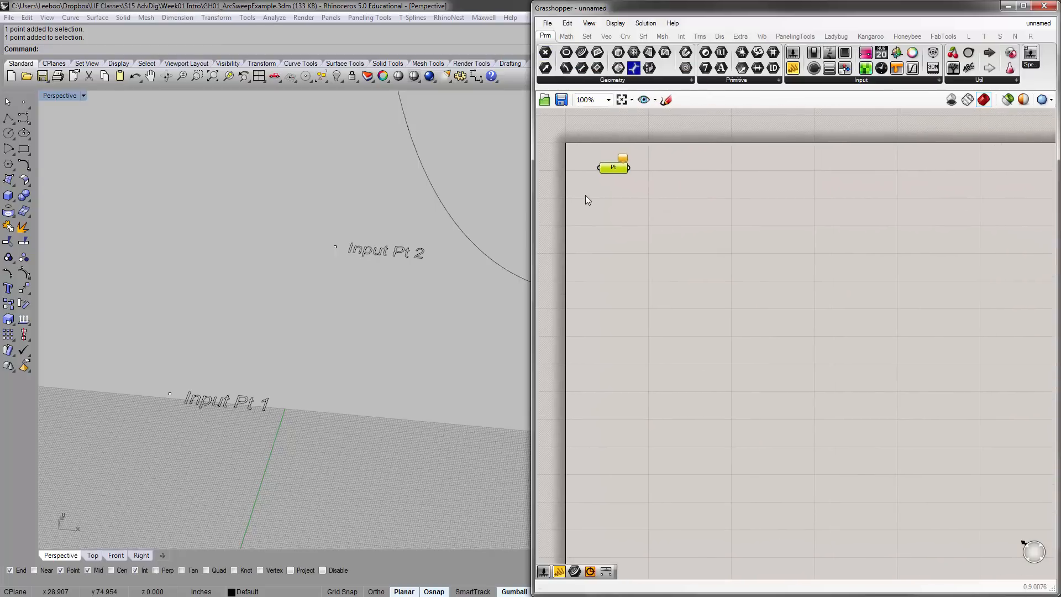
{"action": "left_click_drag", "start_coordinate": [603, 173], "coordinate": [608, 188]}
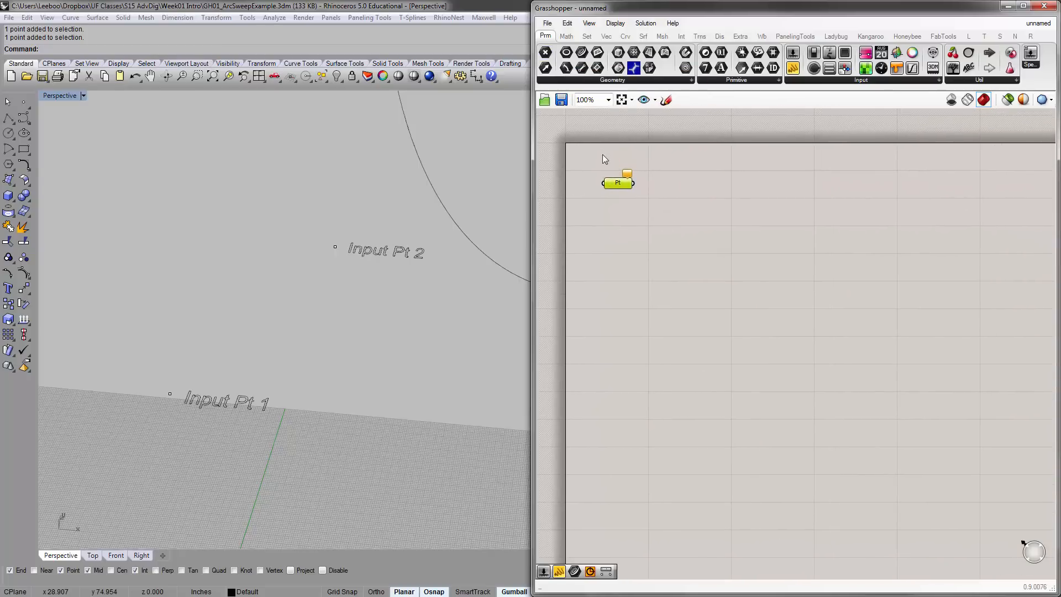
{"action": "left_click", "coordinate": [556, 81]}
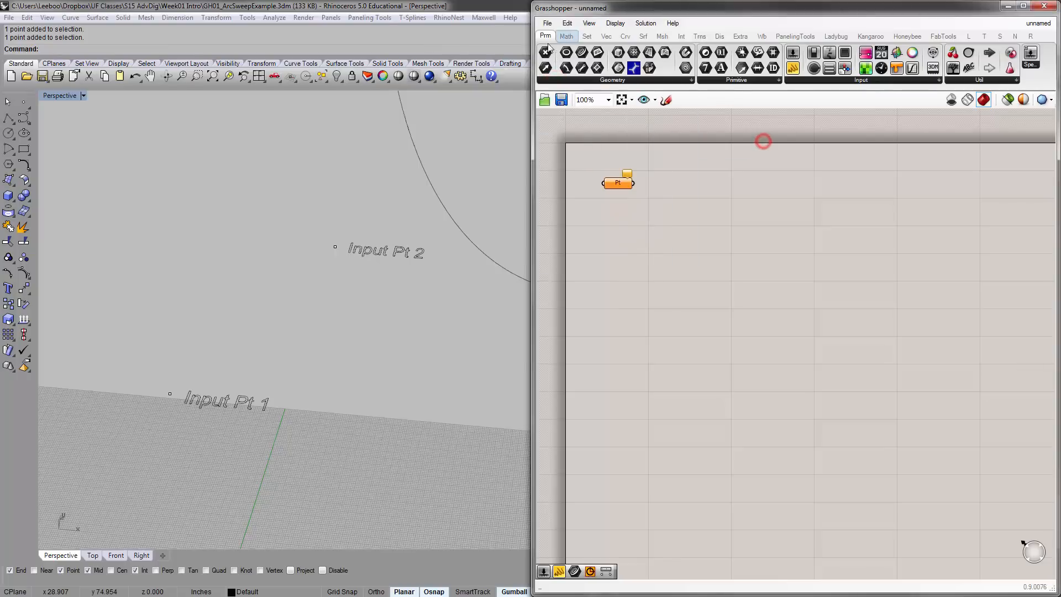
- Place a second Point parameter directly below the first and delete the extra parameter beneath them
{"action": "left_click_drag", "start_coordinate": [545, 52], "coordinate": [607, 204]}
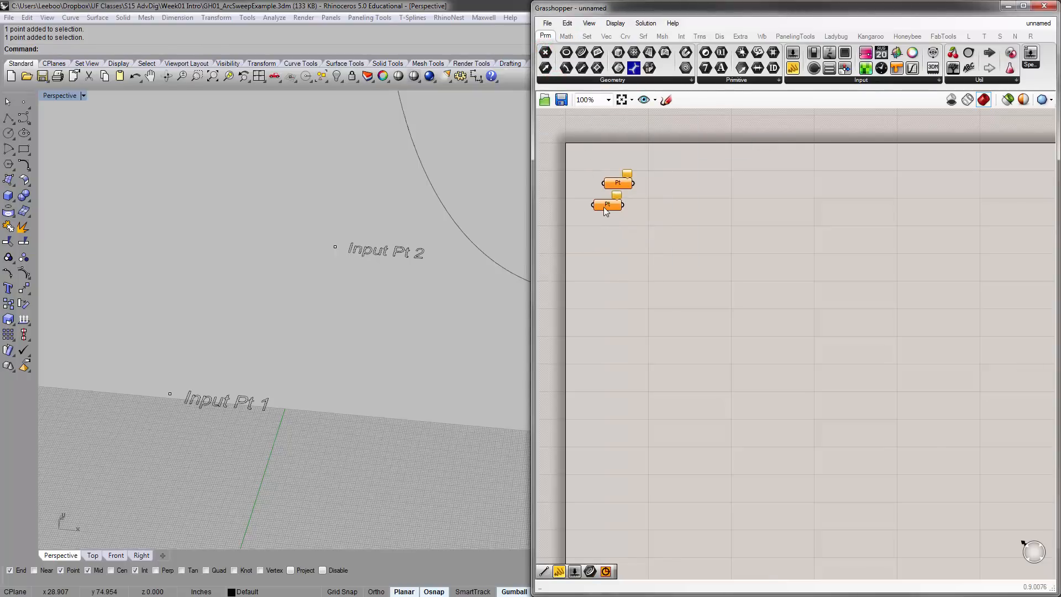
{"action": "left_click_drag", "start_coordinate": [544, 52], "coordinate": [619, 258]}
{"action": "left_click", "coordinate": [621, 259]}
{"action": "key", "text": "Delete"}
{"action": "left_click", "coordinate": [621, 220]}
{"action": "left_click_drag", "start_coordinate": [610, 205], "coordinate": [616, 210]}
- Delete the lower of the two Point parameters
{"action": "left_click_drag", "start_coordinate": [669, 225], "coordinate": [603, 153]}
{"action": "left_click", "coordinate": [672, 260]}
{"action": "scroll", "coordinate": [634, 213], "scroll_direction": "up", "scroll_amount": 2}
{"action": "right_click_drag", "start_coordinate": [650, 222], "coordinate": [717, 278]}
{"action": "left_click", "coordinate": [679, 264]}
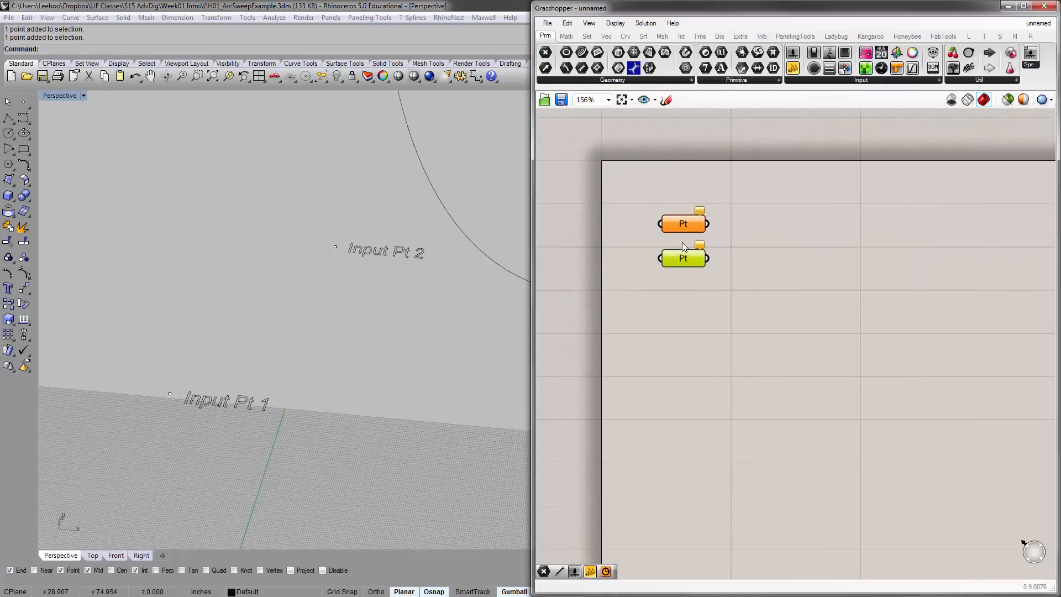
{"action": "key", "text": "Delete"}
- Move the remaining Point parameter closer to the canvas corner and place a pasted copy of it below
{"action": "left_click", "coordinate": [681, 224]}
{"action": "left_click_drag", "start_coordinate": [657, 198], "coordinate": [655, 193]}
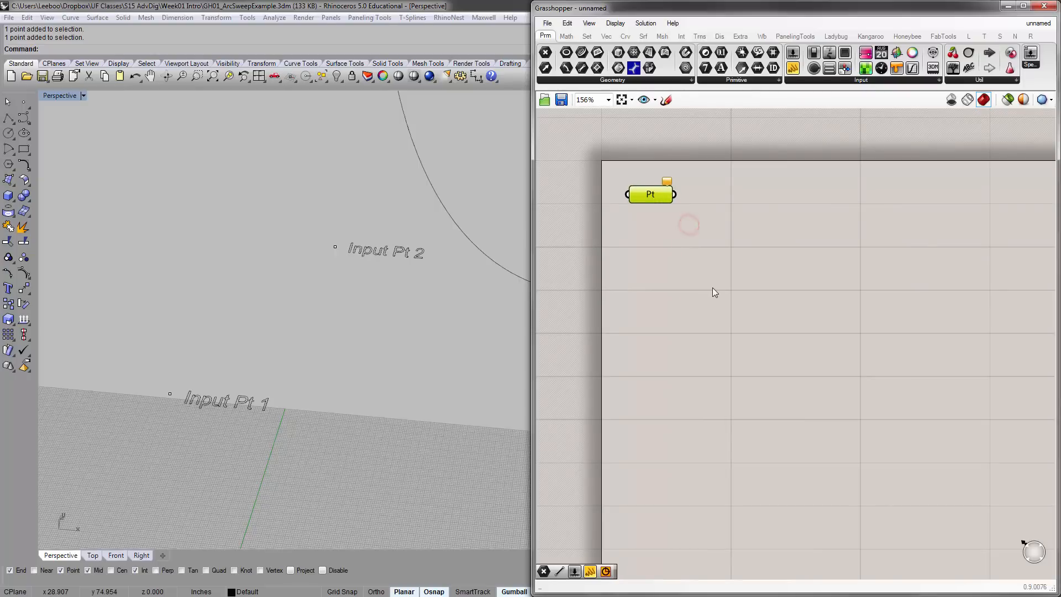
{"action": "key", "text": "ctrl+v"}
{"action": "left_click", "coordinate": [681, 244]}
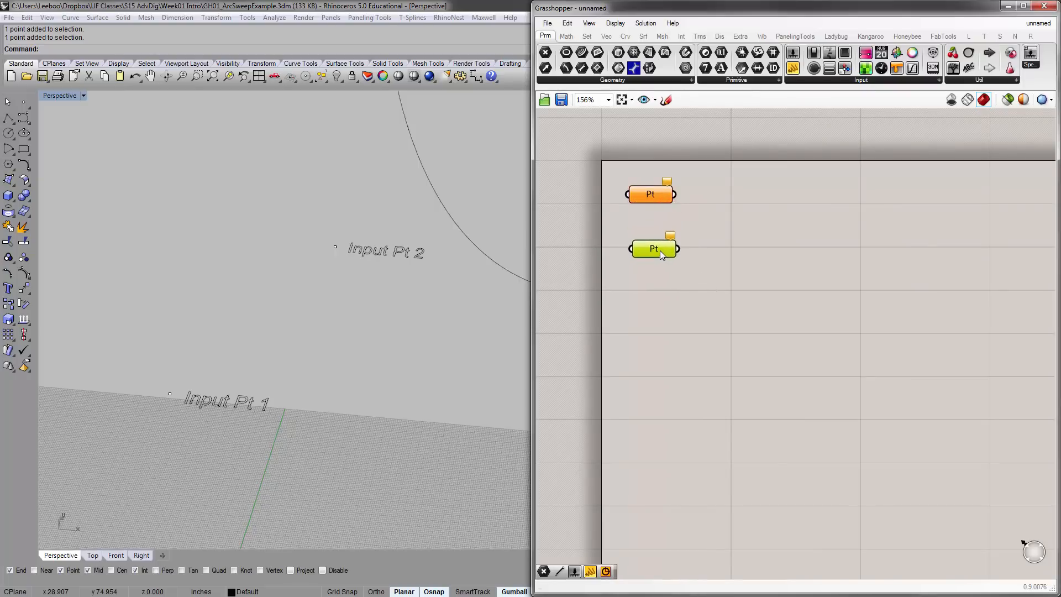
- Shift the lower Point parameter to the right, select both parameters and align them in a vertical column
{"action": "left_click_drag", "start_coordinate": [721, 296], "coordinate": [627, 128]}
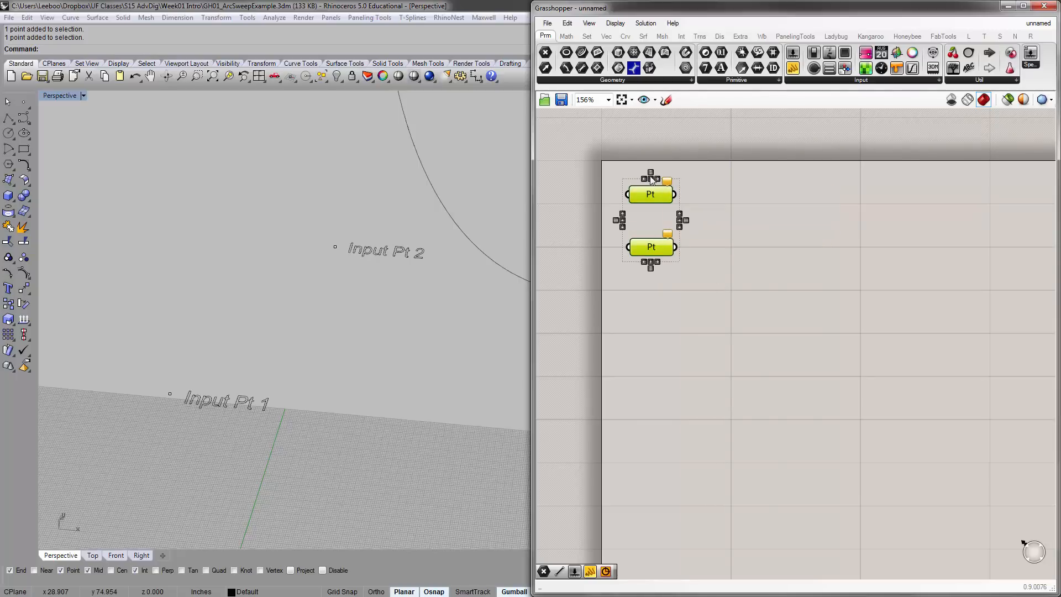
{"action": "left_click", "coordinate": [692, 305]}
{"action": "left_click_drag", "start_coordinate": [652, 246], "coordinate": [681, 249]}
{"action": "left_click", "coordinate": [675, 275]}
{"action": "left_click_drag", "start_coordinate": [770, 308], "coordinate": [604, 131]}
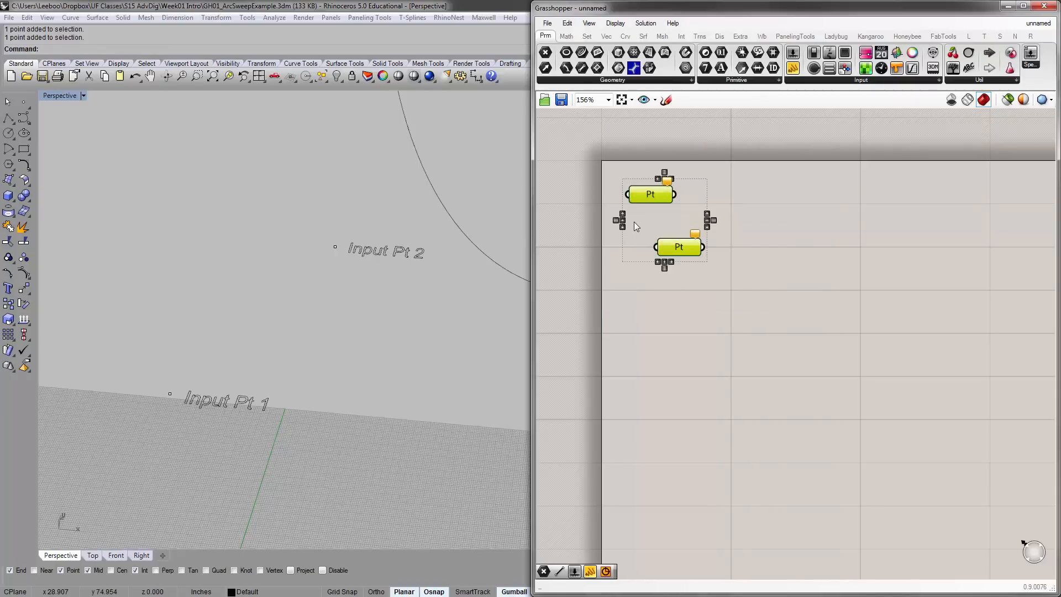
{"action": "left_click_drag", "start_coordinate": [737, 290], "coordinate": [611, 171]}
{"action": "scroll", "coordinate": [666, 174], "scroll_direction": "up", "scroll_amount": 1}
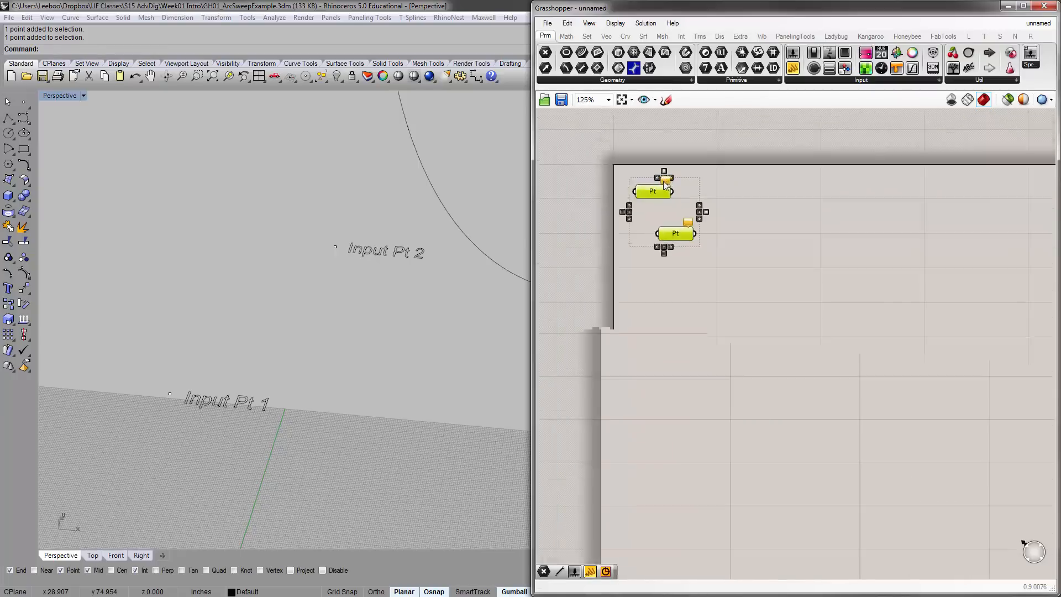
{"action": "left_click", "coordinate": [662, 245]}
- Select both Point parameters to check their alignment and clear the selection
{"action": "right_click_drag", "start_coordinate": [739, 227], "coordinate": [710, 303]}
{"action": "scroll", "coordinate": [708, 293], "scroll_direction": "down", "scroll_amount": 1}
{"action": "left_click", "coordinate": [721, 257]}
{"action": "left_click_drag", "start_coordinate": [606, 216], "coordinate": [723, 369]}
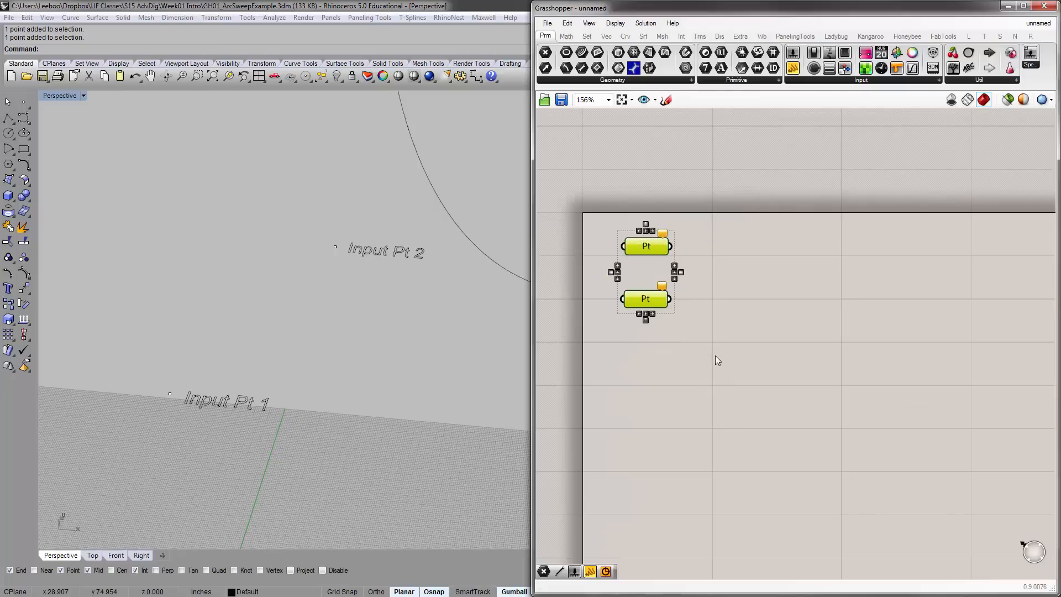
{"action": "left_click", "coordinate": [716, 333]}
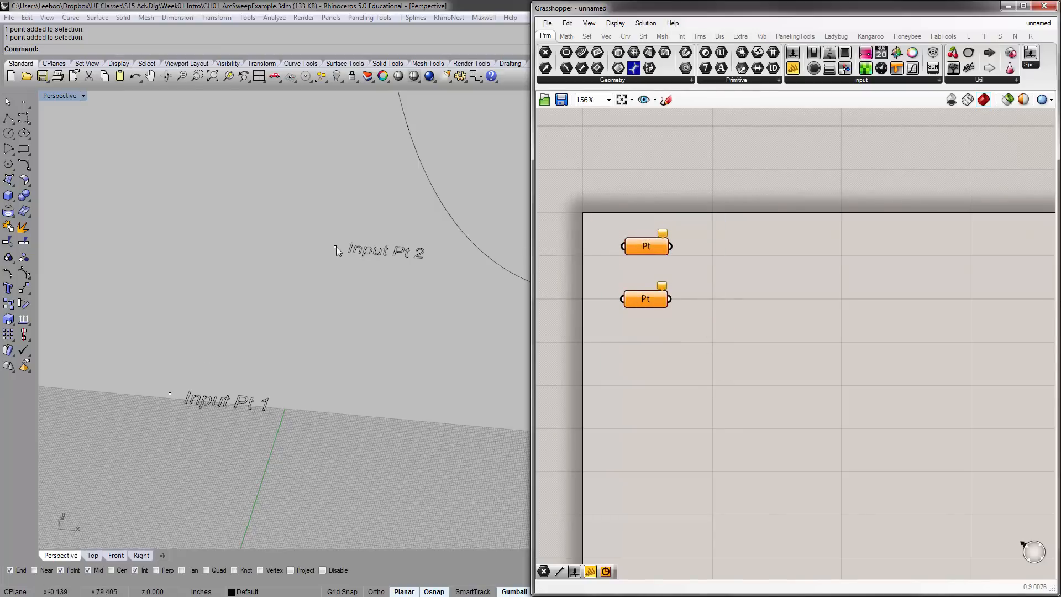
- Set one point for the upper Point parameter, referencing the Rhino point at Input Pt 1
{"action": "left_click", "coordinate": [644, 245]}
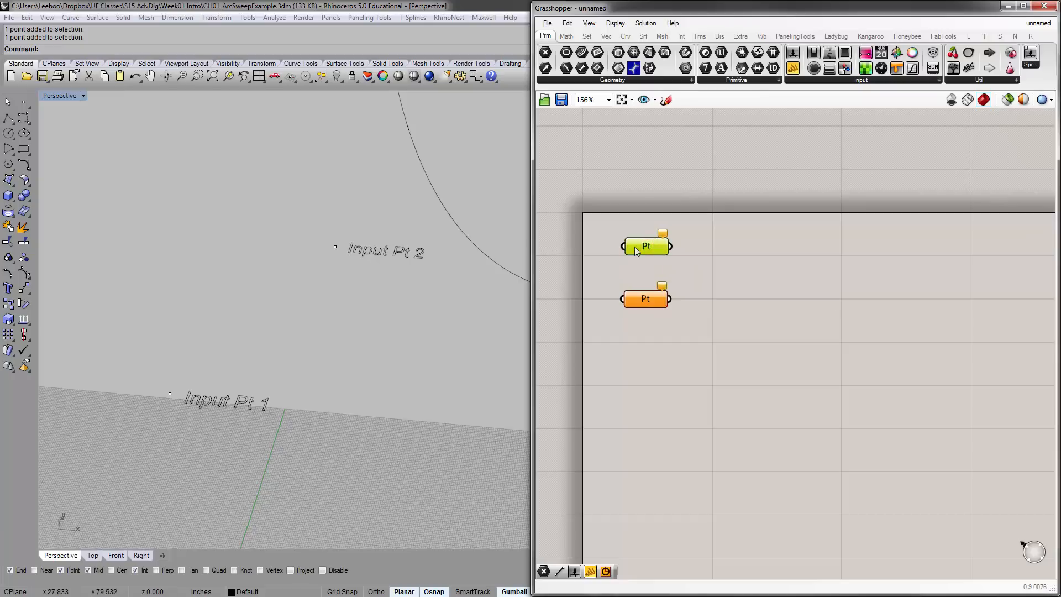
{"action": "left_click", "coordinate": [641, 225]}
{"action": "left_click", "coordinate": [645, 246]}
{"action": "right_click", "coordinate": [646, 247]}
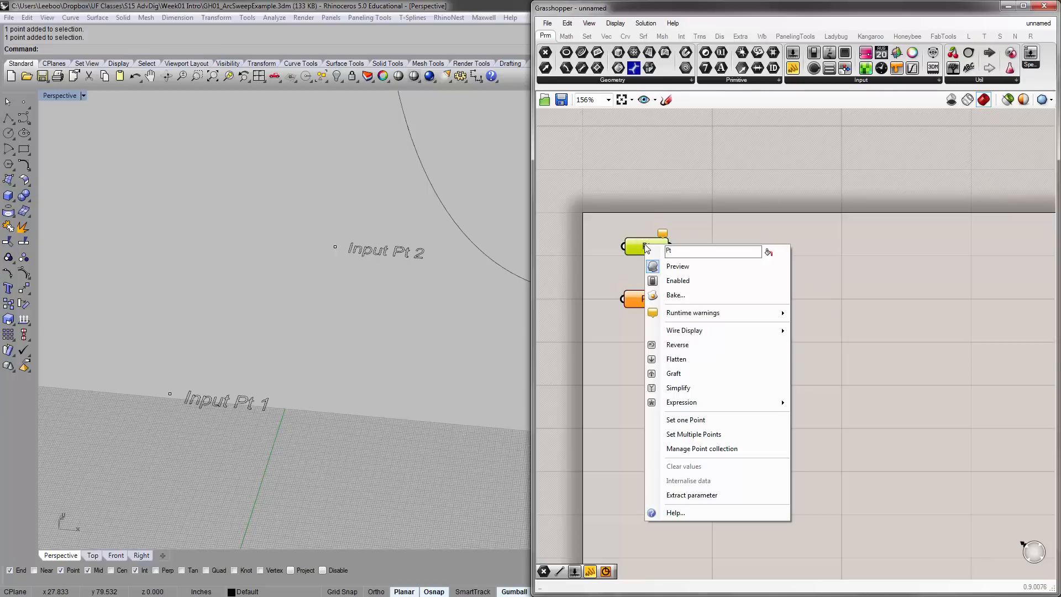
{"action": "mouse_move", "coordinate": [680, 403]}
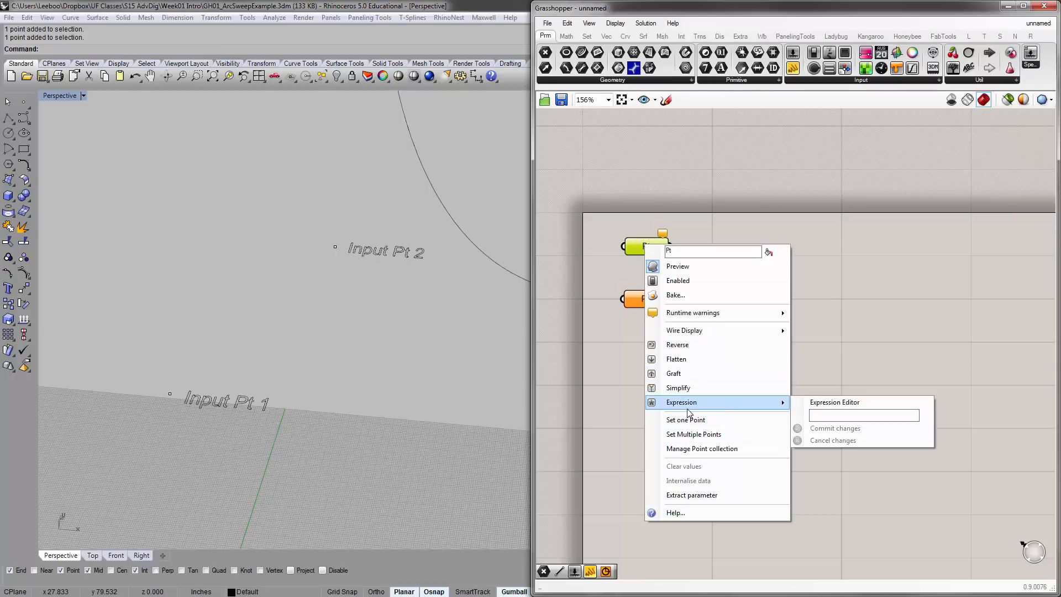
{"action": "left_click", "coordinate": [685, 420]}
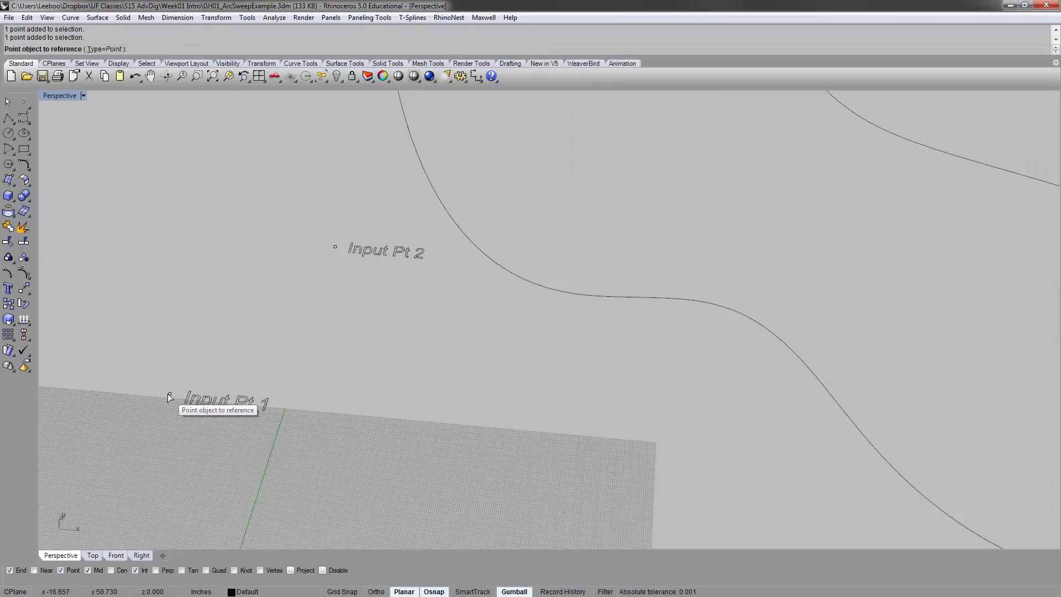
{"action": "left_click", "coordinate": [169, 394]}
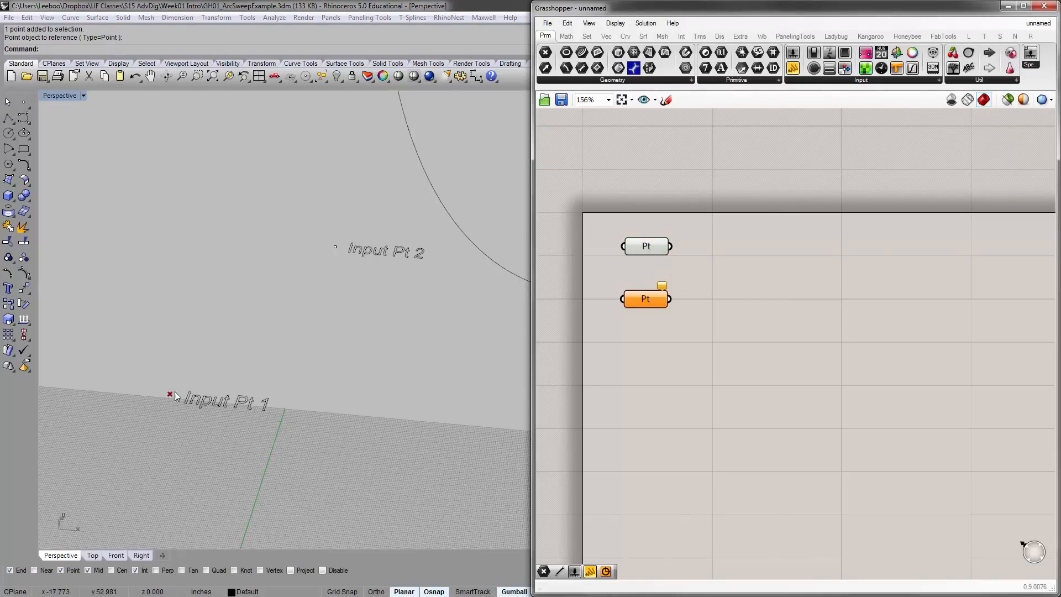
- Inspect the upper Point parameter's stored data and select it to highlight its referenced point in Rhino
{"action": "mouse_move", "coordinate": [646, 249]}
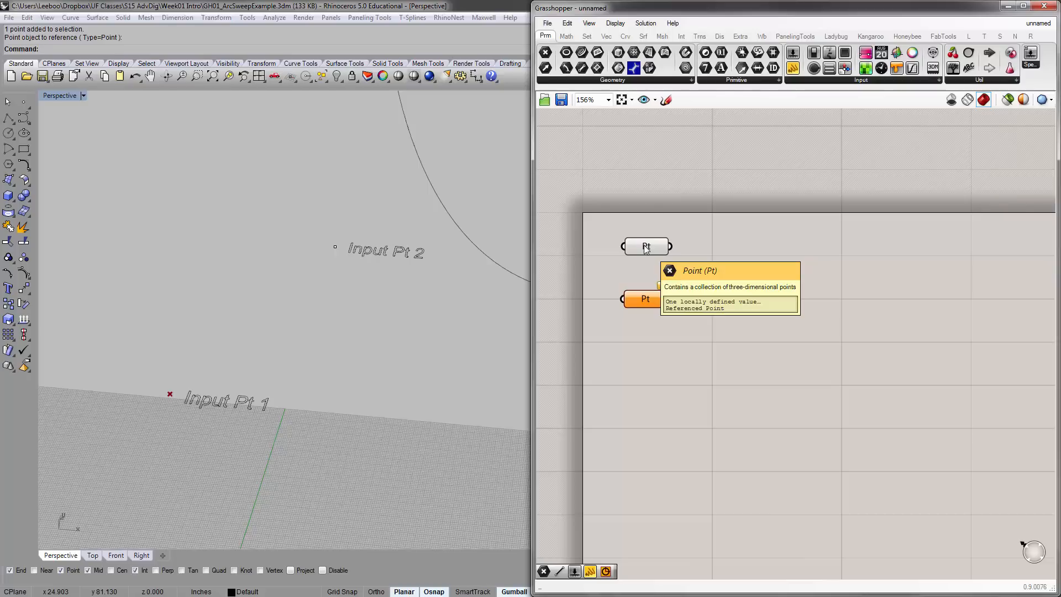
{"action": "left_click", "coordinate": [643, 249]}
{"action": "mouse_move", "coordinate": [646, 247]}
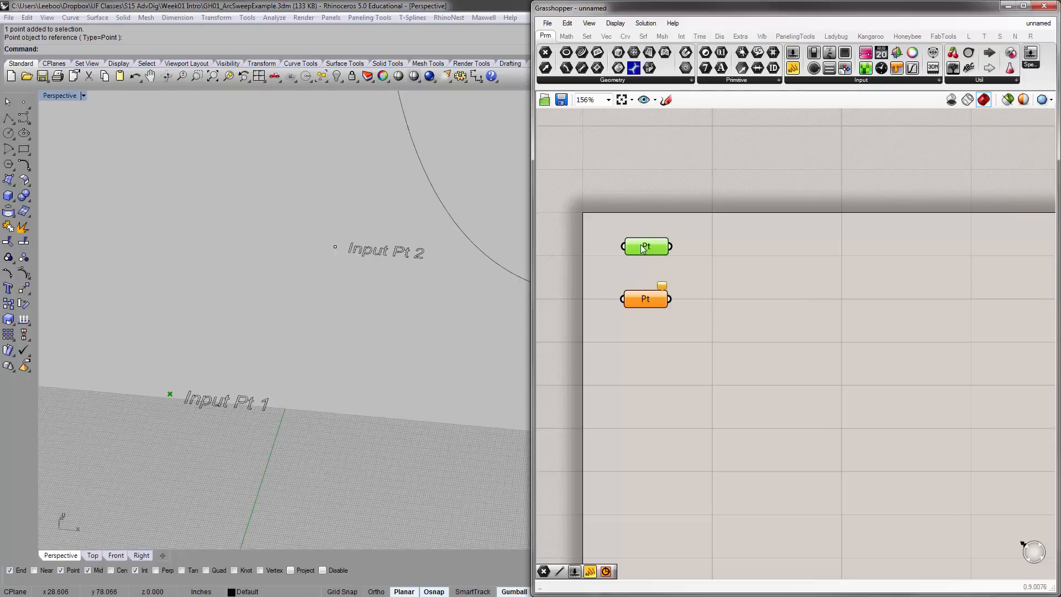
- Set one point for the lower Point parameter, referencing the Rhino point at Input Pt 2
{"action": "right_click", "coordinate": [645, 302]}
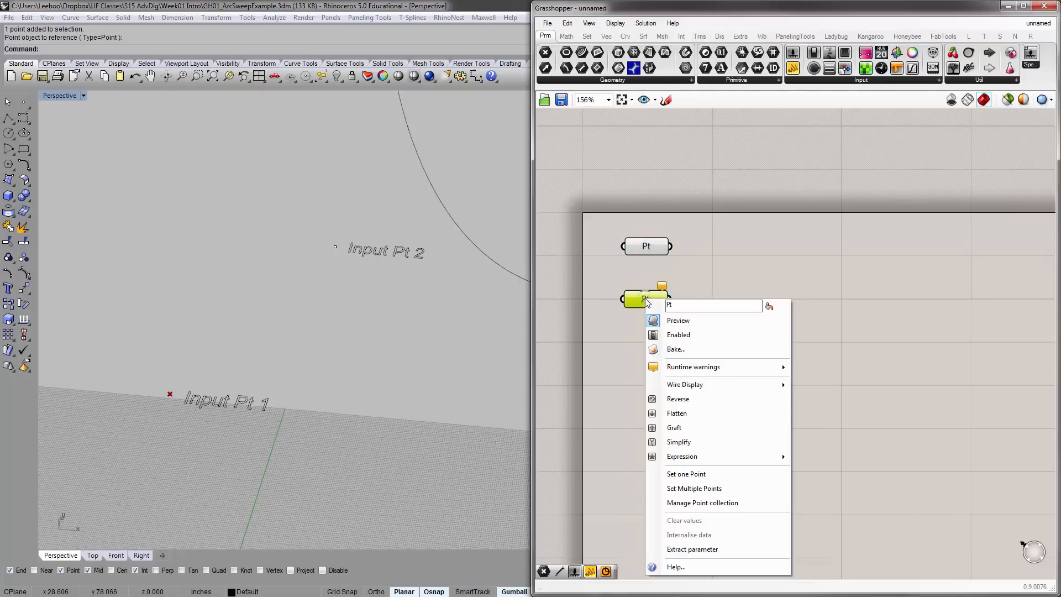
{"action": "left_click", "coordinate": [685, 474]}
{"action": "left_click_drag", "start_coordinate": [284, 175], "coordinate": [344, 280]}
{"action": "left_click", "coordinate": [328, 277]}
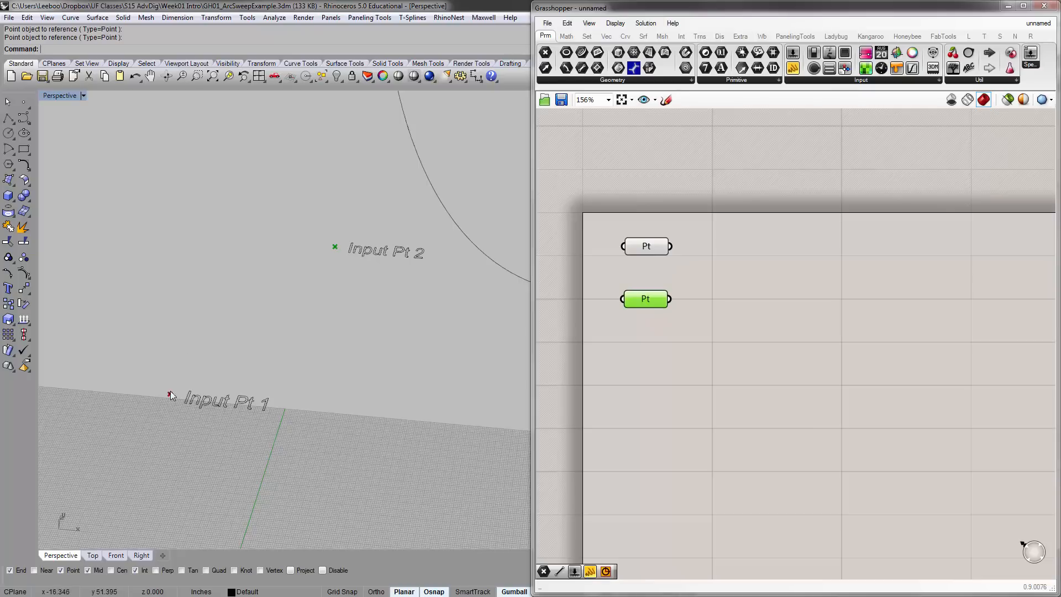
- Check the link between the Rhino points and Point parameters by selecting the Input Pt 2 point and the upper parameter, clearing each selection
{"action": "left_click", "coordinate": [334, 248]}
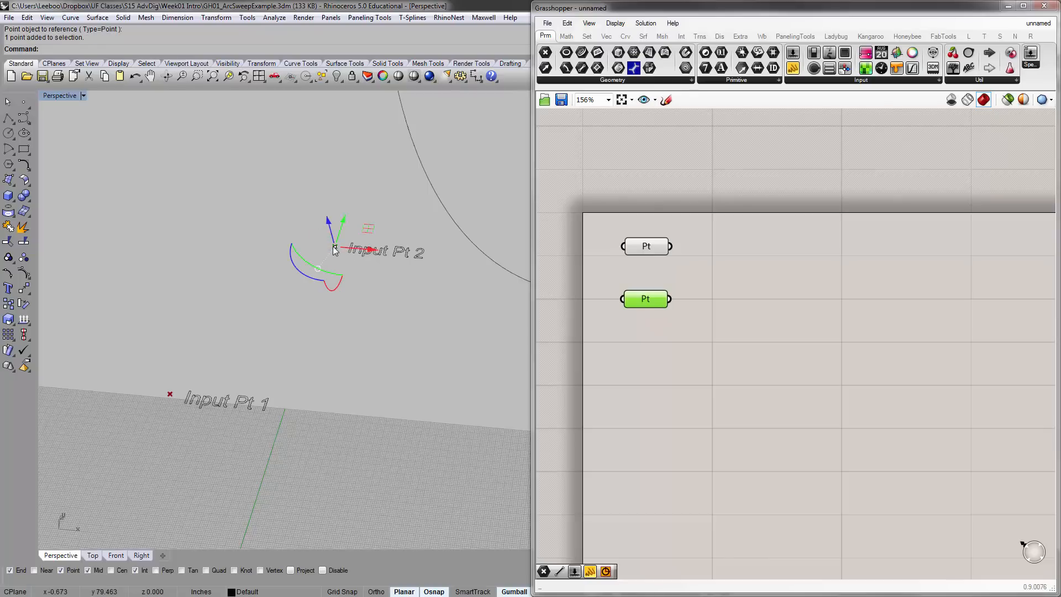
{"action": "left_click", "coordinate": [304, 245]}
{"action": "left_click", "coordinate": [211, 343]}
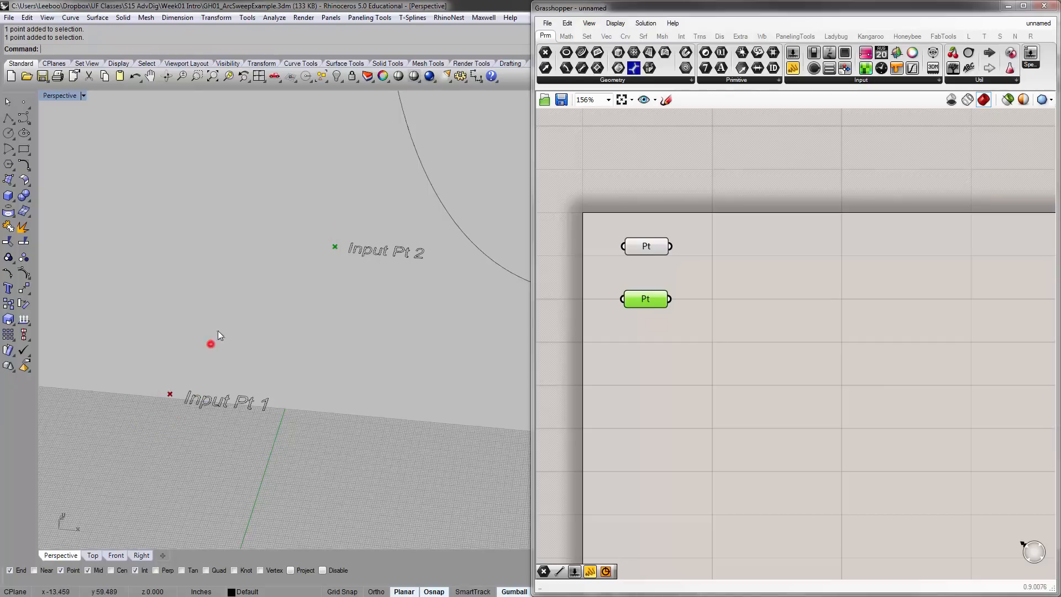
{"action": "left_click", "coordinate": [755, 348]}
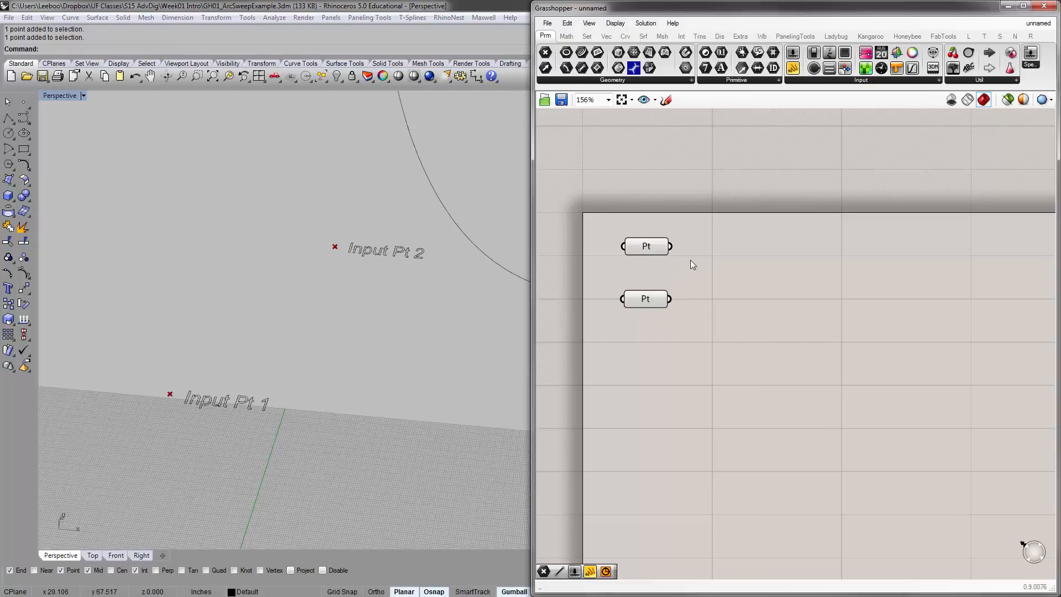
{"action": "left_click", "coordinate": [649, 248]}
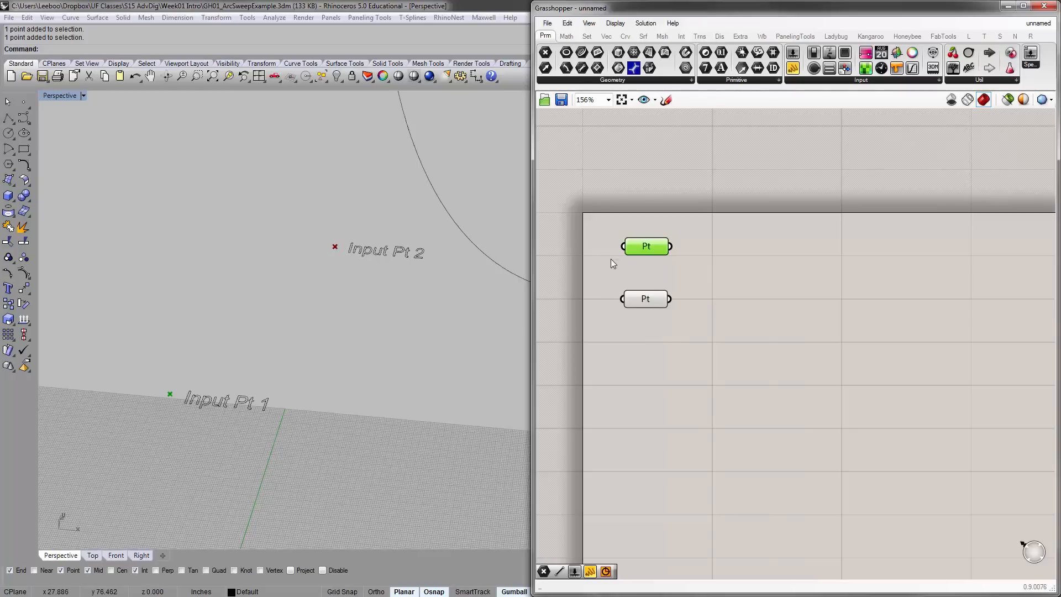
{"action": "left_click", "coordinate": [647, 272]}
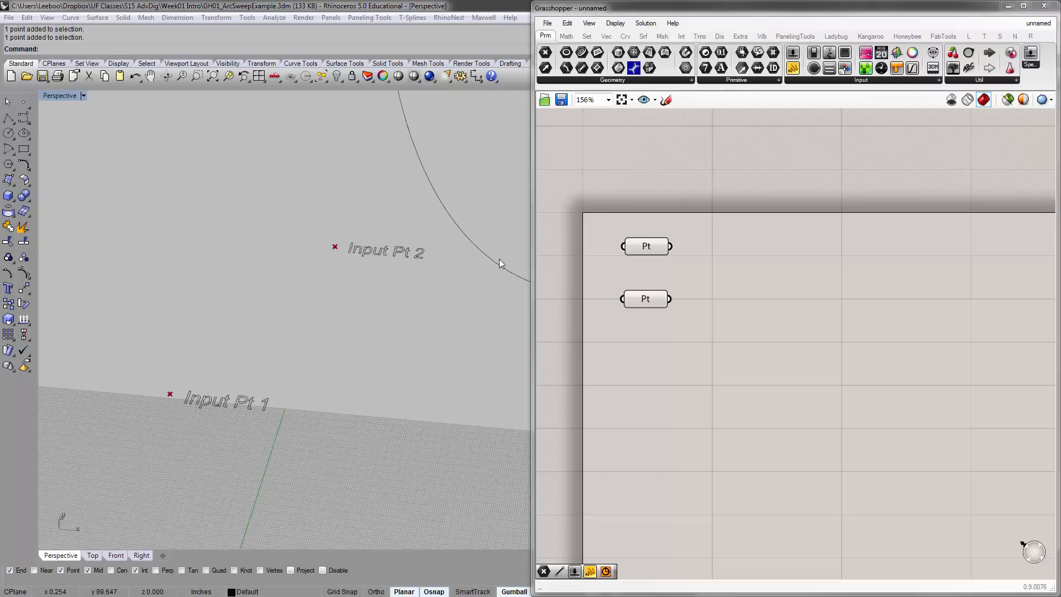
{"action": "left_click", "coordinate": [758, 279]}
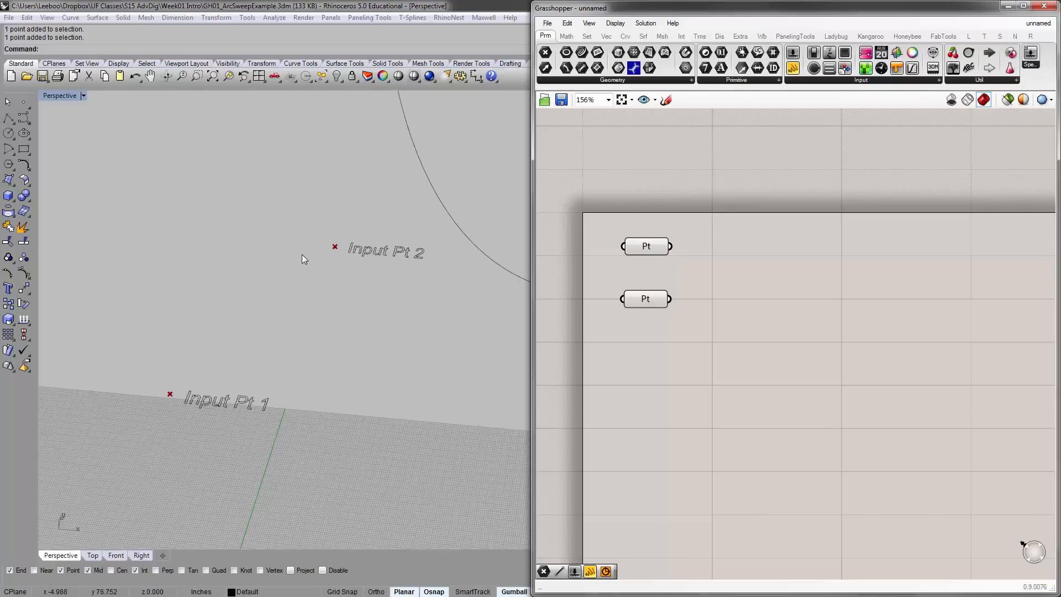
- Search for "line", add the two-point Line component and place it beside the two Point parameters, roughly midway between their heights
{"action": "right_click_drag", "start_coordinate": [744, 281], "coordinate": [719, 222]}
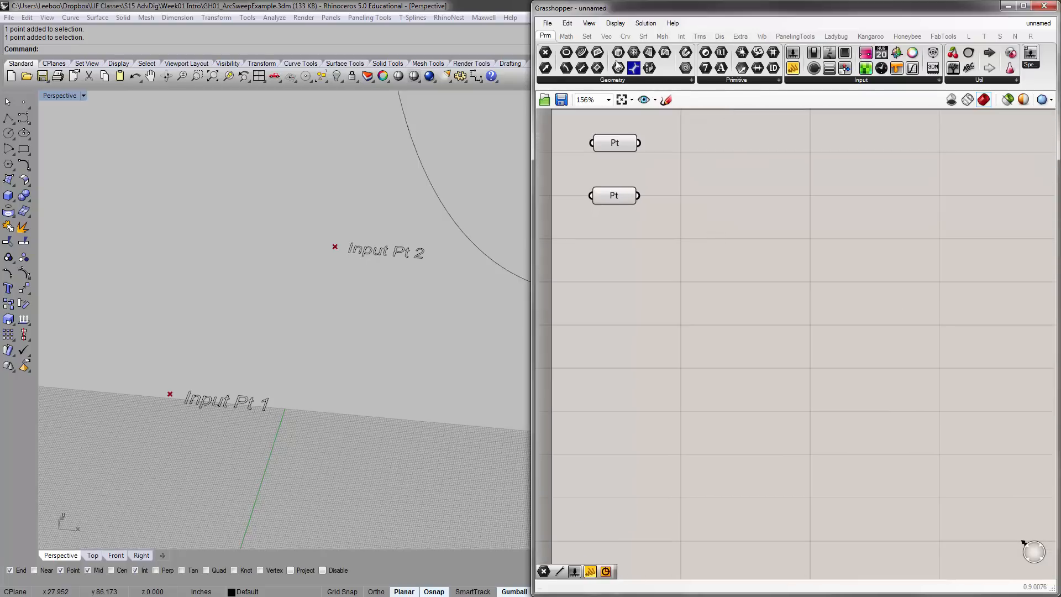
{"action": "left_click_drag", "start_coordinate": [662, 288], "coordinate": [663, 286]}
{"action": "right_click_drag", "start_coordinate": [700, 184], "coordinate": [708, 211]}
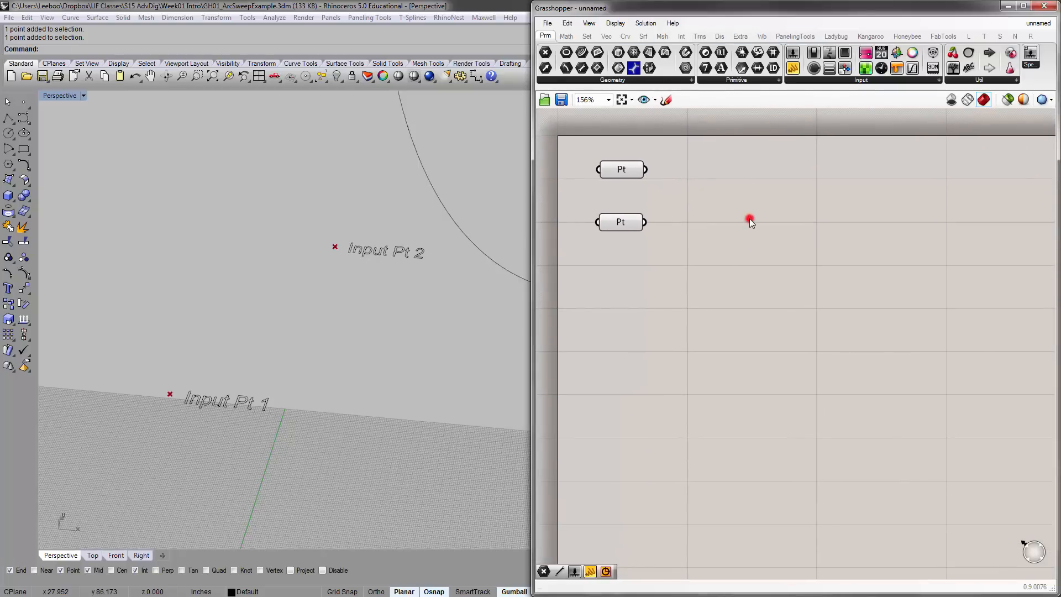
{"action": "double_click", "coordinate": [749, 218]}
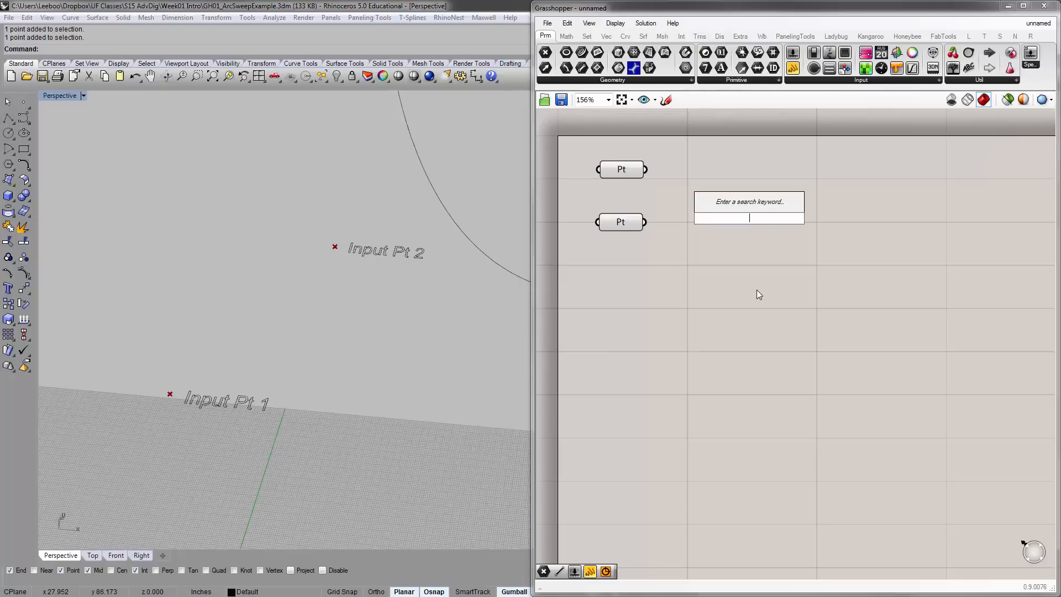
{"action": "type", "text": "line"}
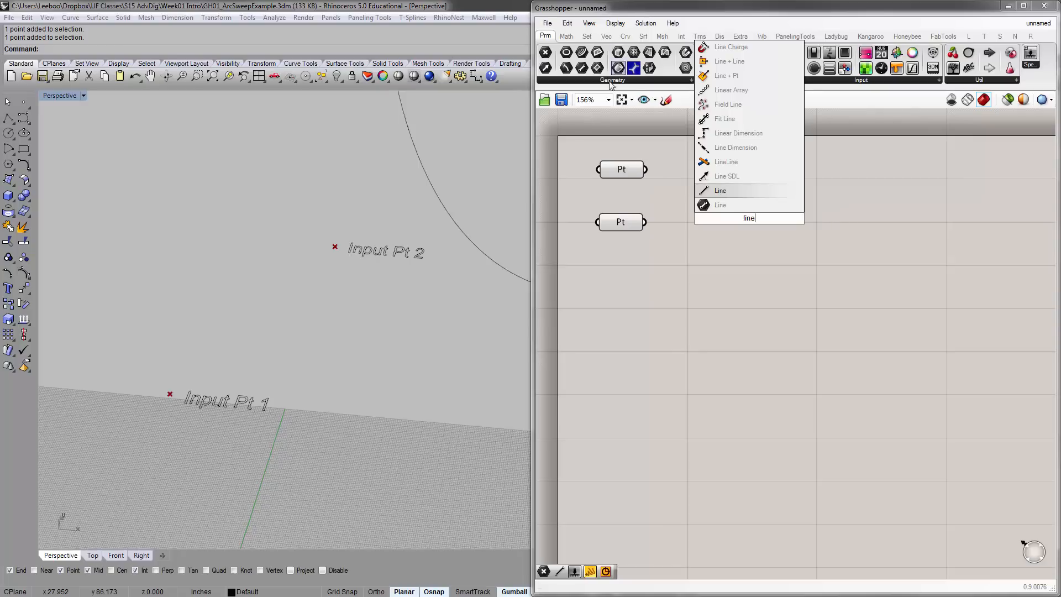
{"action": "left_click", "coordinate": [735, 191]}
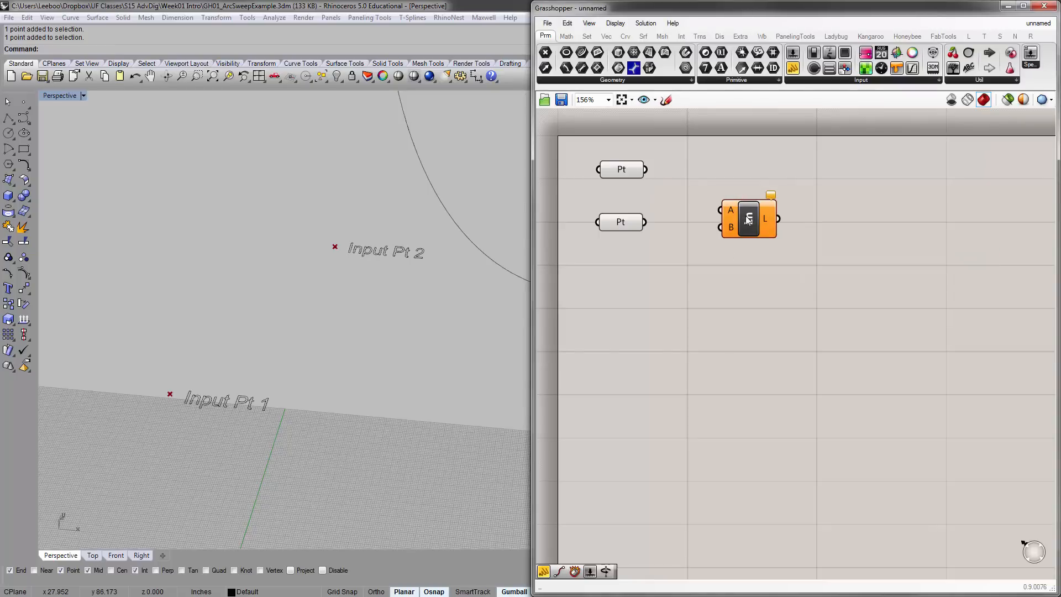
{"action": "left_click_drag", "start_coordinate": [751, 217], "coordinate": [755, 199]}
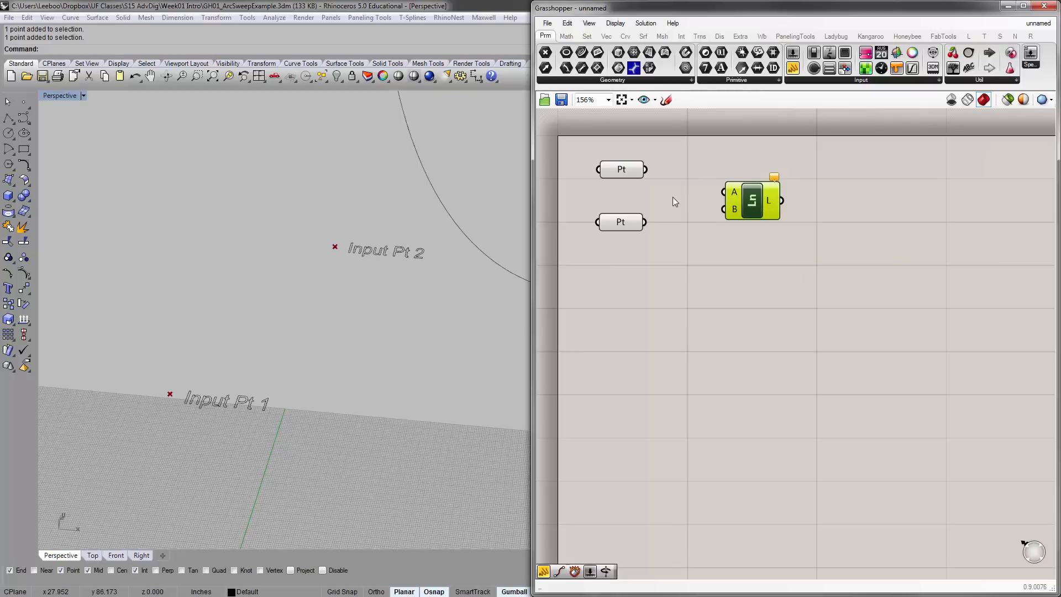
- Nudge the Line component slightly closer to the two Point parameters
{"action": "scroll", "coordinate": [668, 242], "scroll_direction": "down", "scroll_amount": 2}
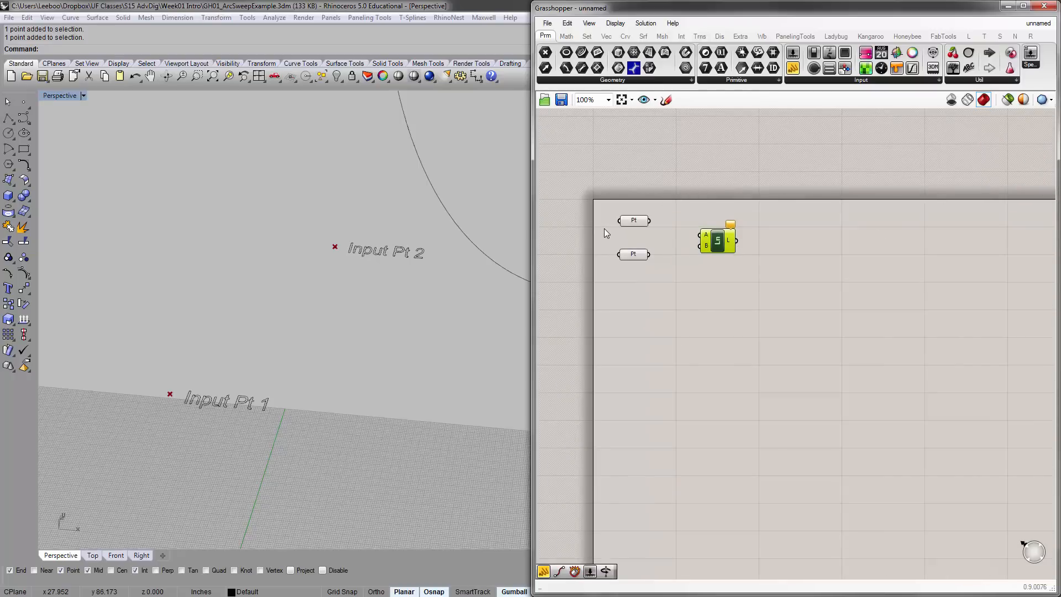
{"action": "right_click_drag", "start_coordinate": [650, 246], "coordinate": [622, 230]}
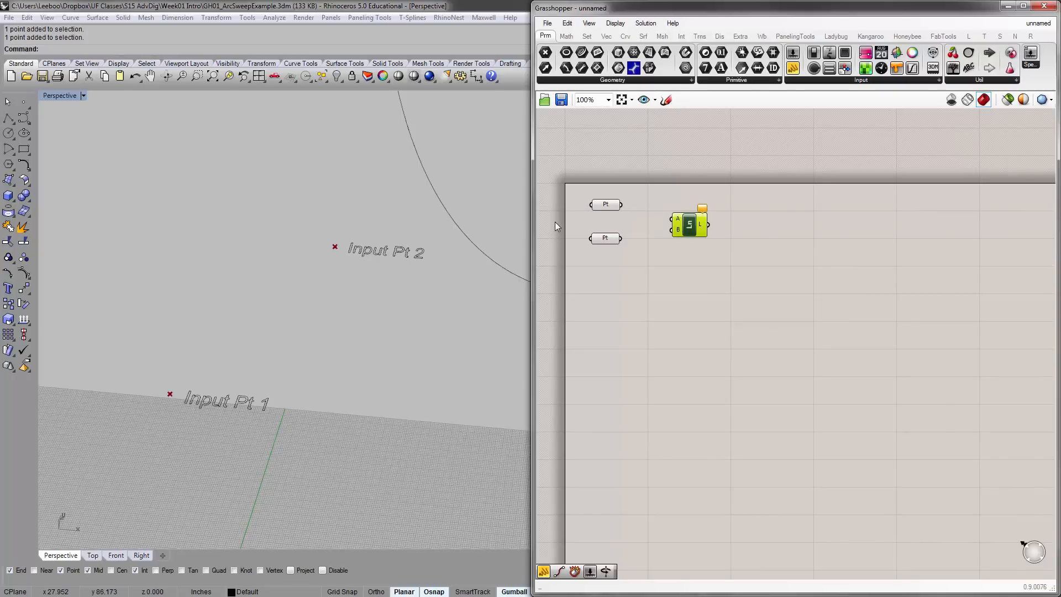
{"action": "left_click", "coordinate": [565, 152]}
{"action": "left_click", "coordinate": [983, 157]}
{"action": "left_click_drag", "start_coordinate": [691, 217], "coordinate": [684, 216]}
{"action": "right_click_drag", "start_coordinate": [661, 215], "coordinate": [669, 224]}
{"action": "scroll", "coordinate": [643, 230], "scroll_direction": "down", "scroll_amount": 1}
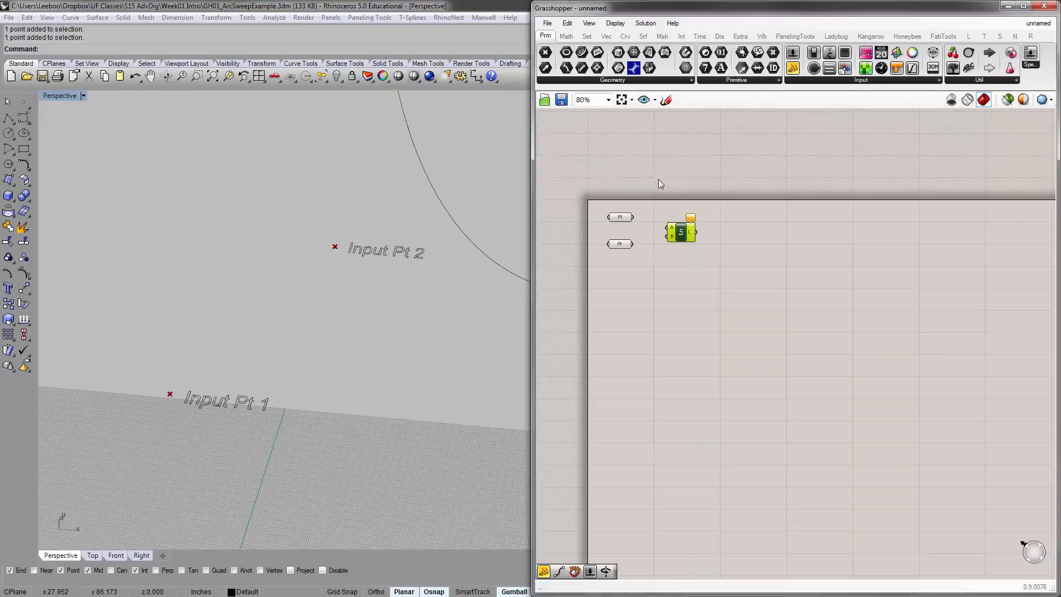
{"action": "scroll", "coordinate": [631, 223], "scroll_direction": "up", "scroll_amount": 4}
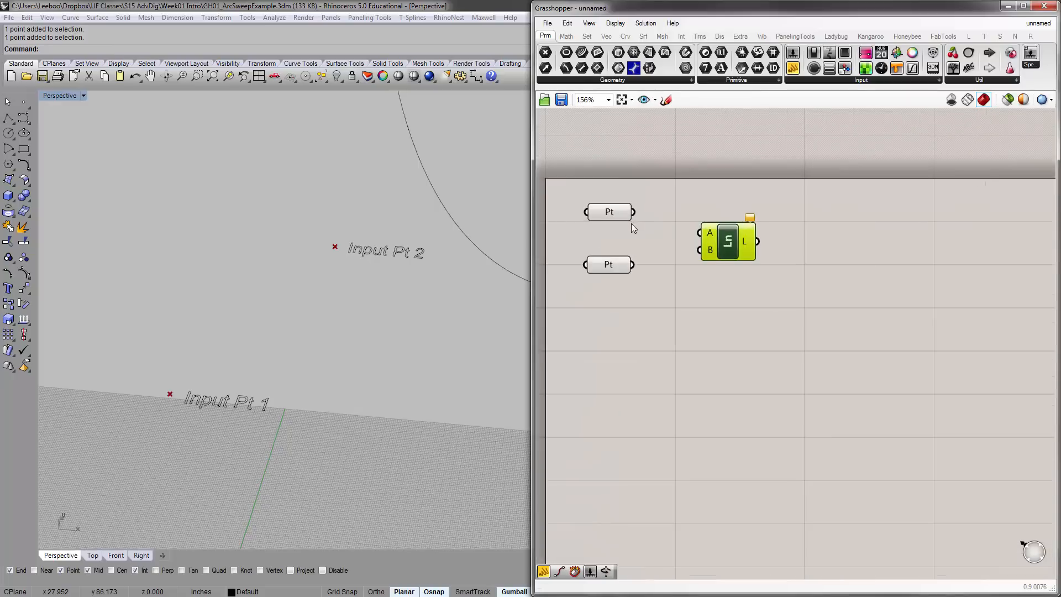
{"action": "right_click_drag", "start_coordinate": [650, 230], "coordinate": [659, 222]}
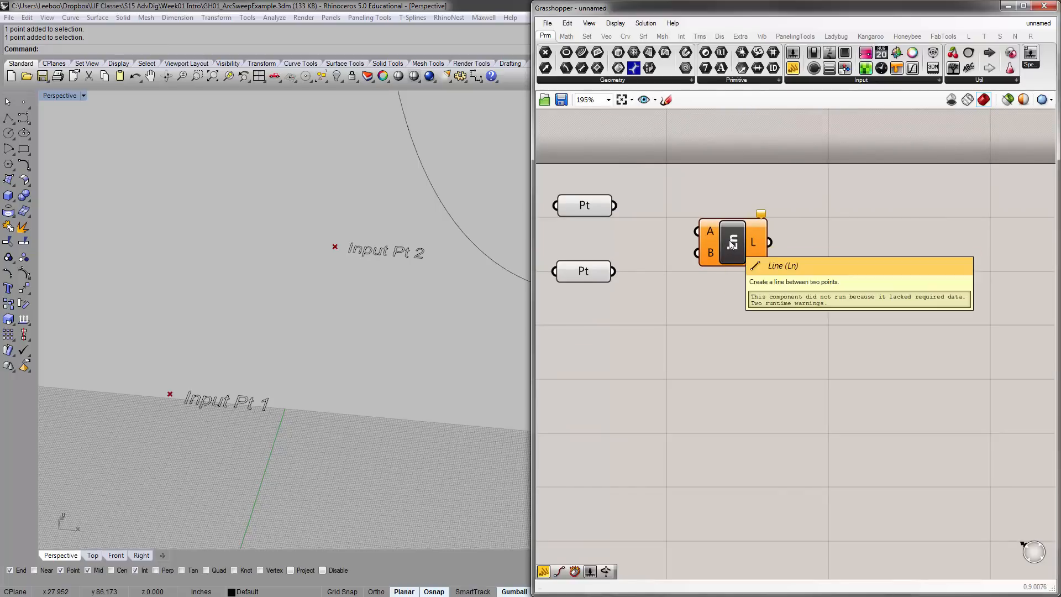
- Examine the Line component's options, its runtime warning and the point-setting options of its A input without changing anything
{"action": "left_click", "coordinate": [733, 242]}
{"action": "right_click", "coordinate": [733, 242]}
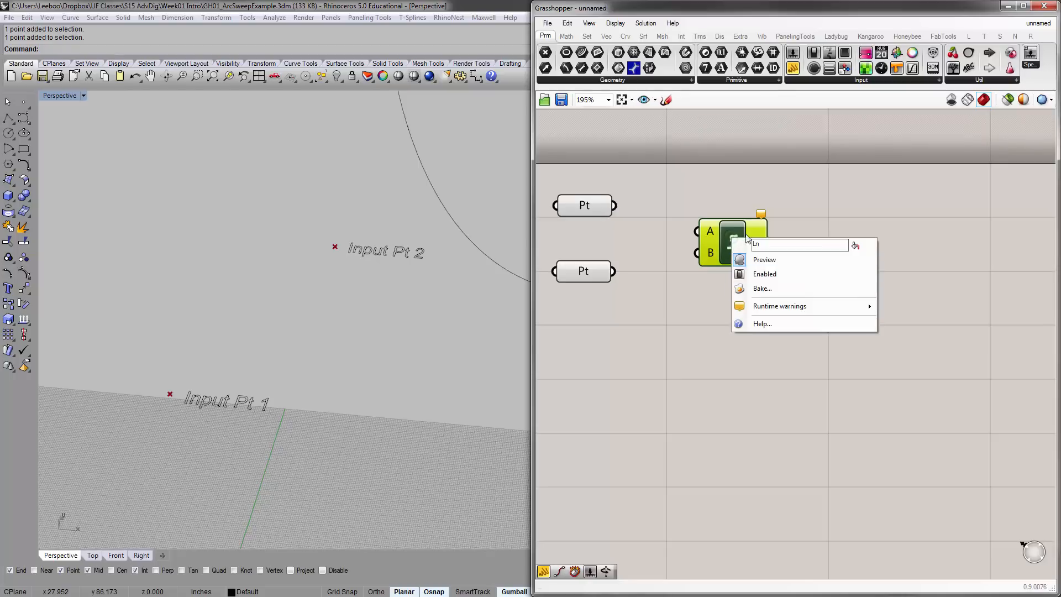
{"action": "left_click", "coordinate": [723, 288]}
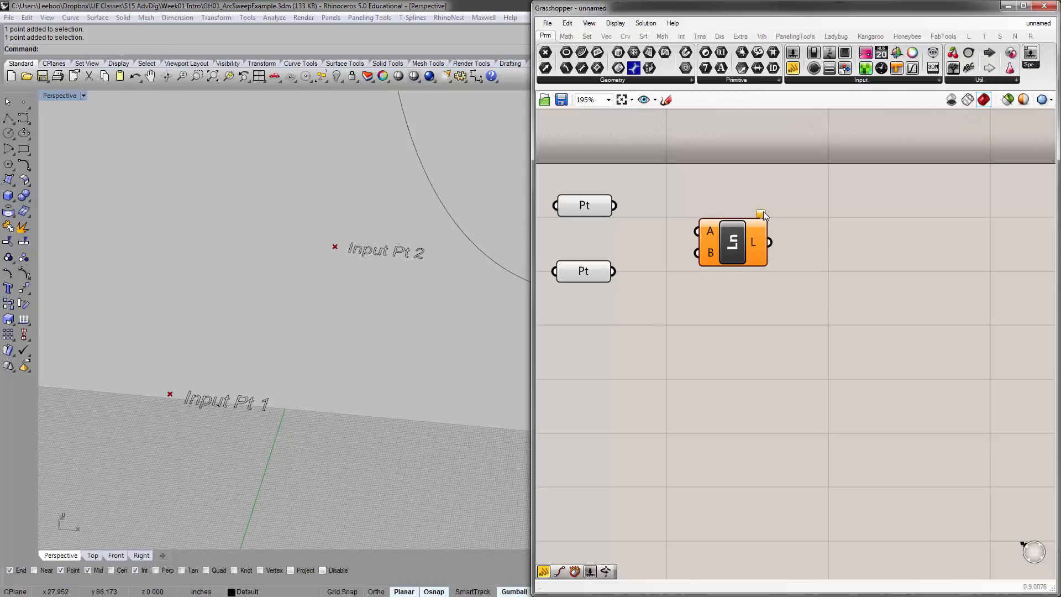
{"action": "mouse_move", "coordinate": [762, 216]}
{"action": "right_click", "coordinate": [710, 227]}
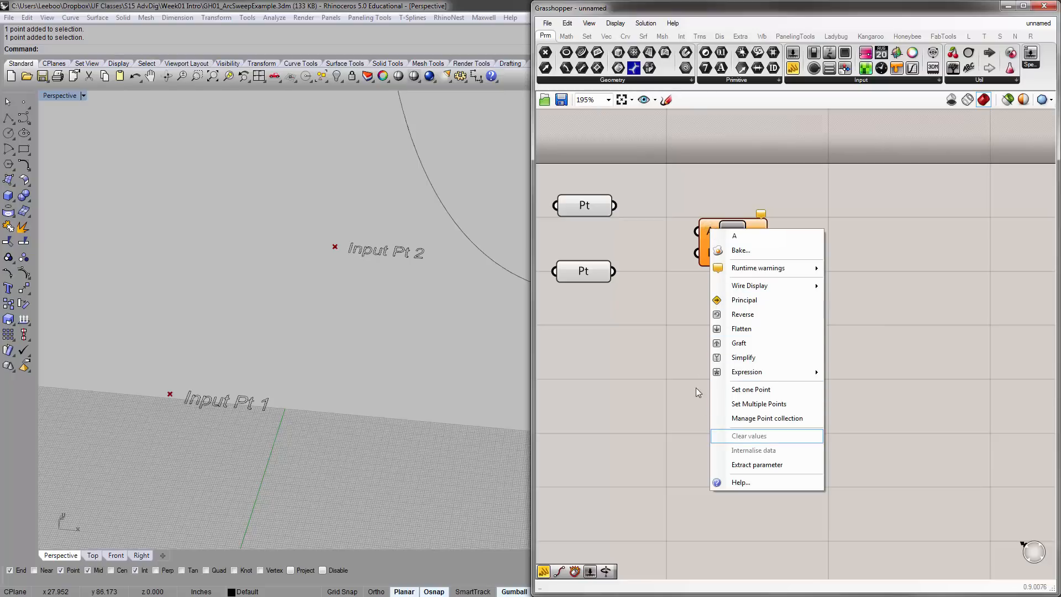
{"action": "left_click", "coordinate": [684, 343]}
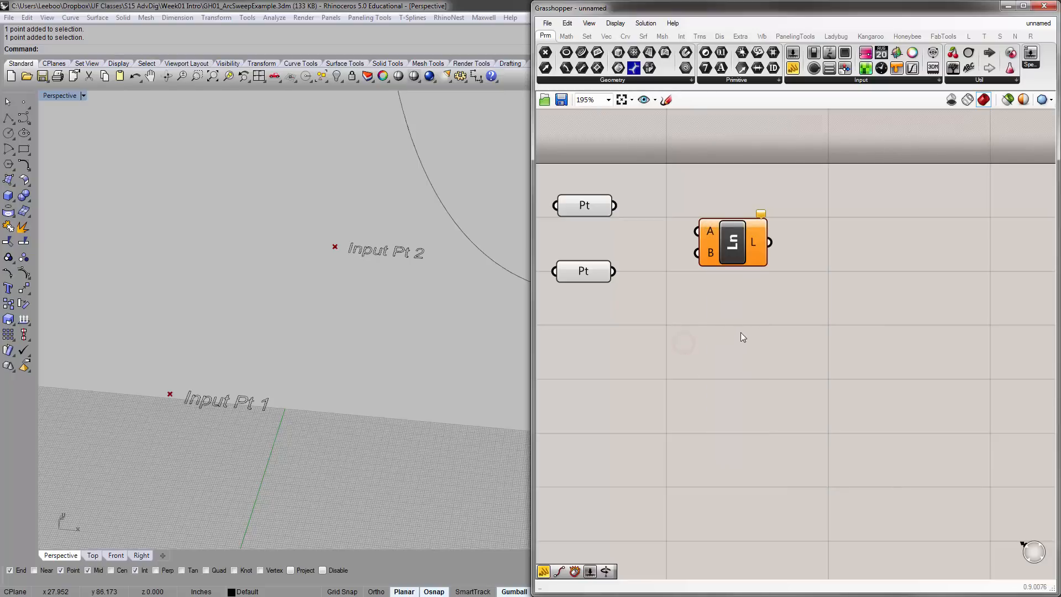
{"action": "right_click", "coordinate": [713, 235]}
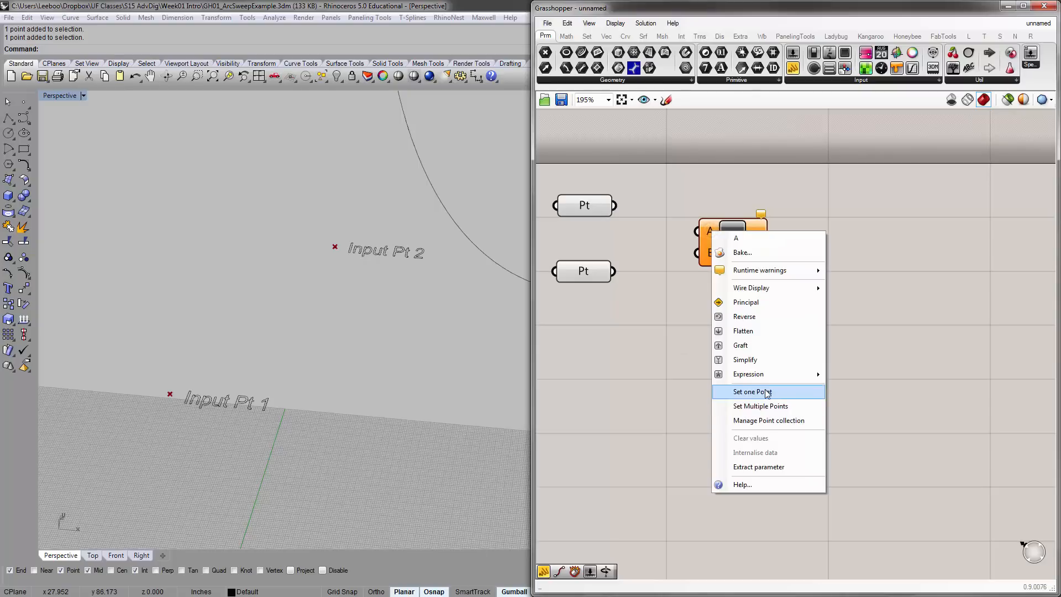
{"action": "left_click", "coordinate": [689, 304]}
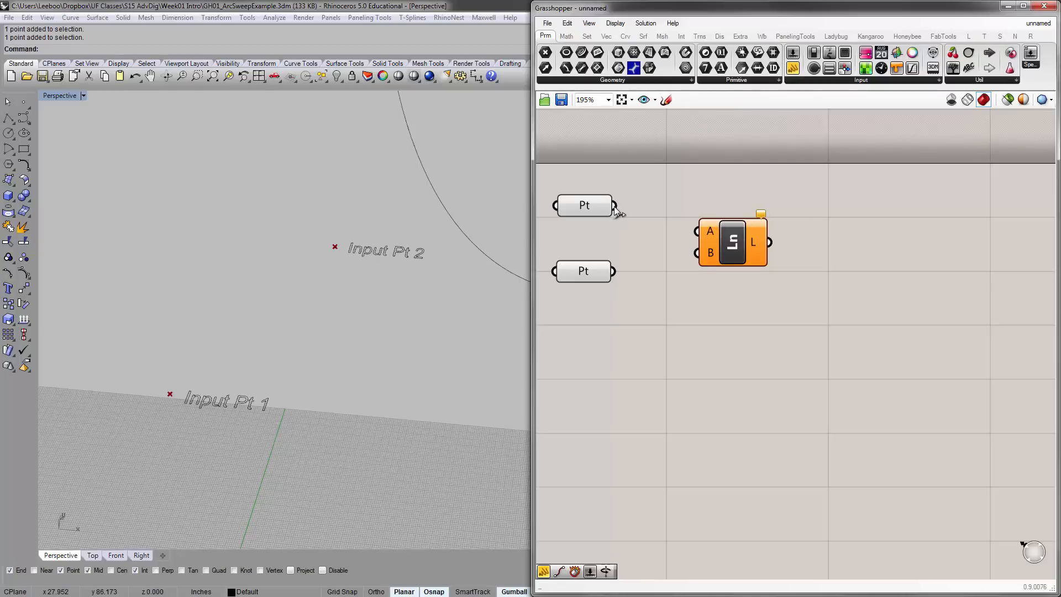
- Connect the upper Point parameter to the Line component's A input and the lower Point parameter to its B input
{"action": "left_click_drag", "start_coordinate": [615, 208], "coordinate": [689, 233]}
{"action": "left_click_drag", "start_coordinate": [614, 271], "coordinate": [697, 253]}
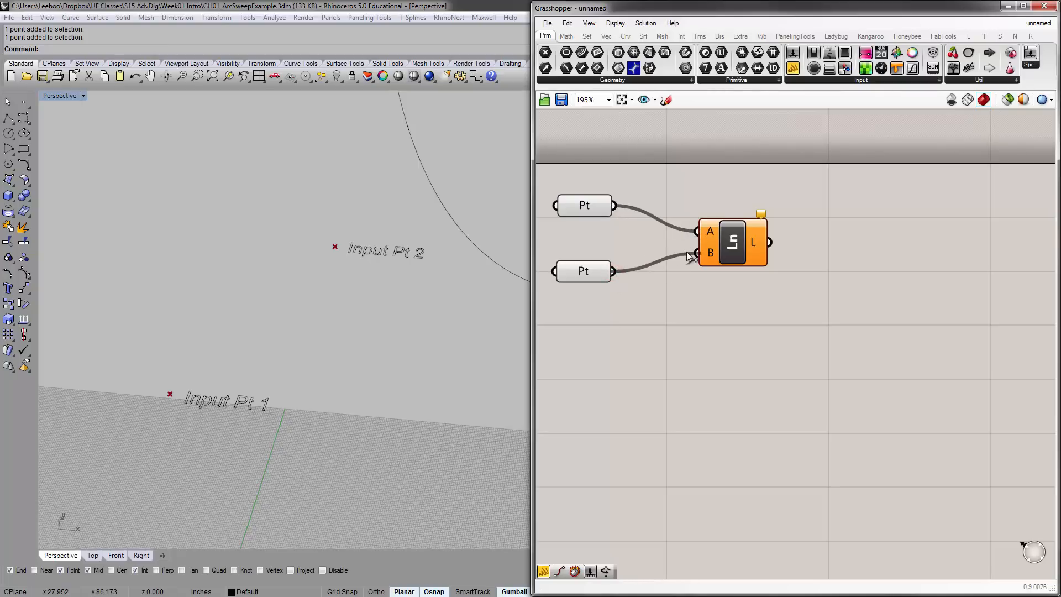
{"action": "left_click", "coordinate": [714, 329]}
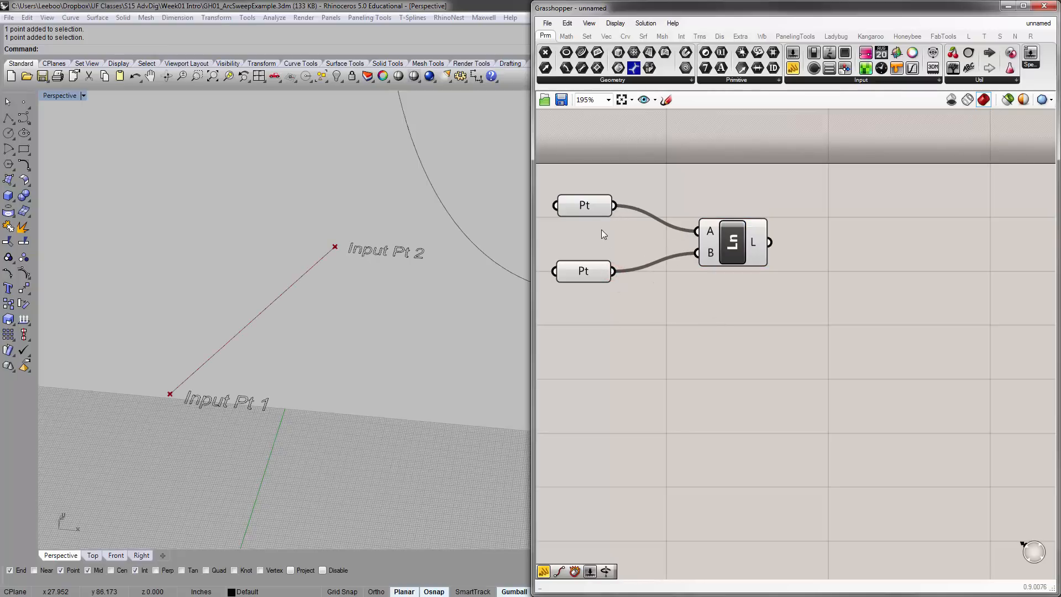
- Select the Line component to check its resulting line in Rhino, and clear the selection
{"action": "right_click_drag", "start_coordinate": [601, 229], "coordinate": [639, 251]}
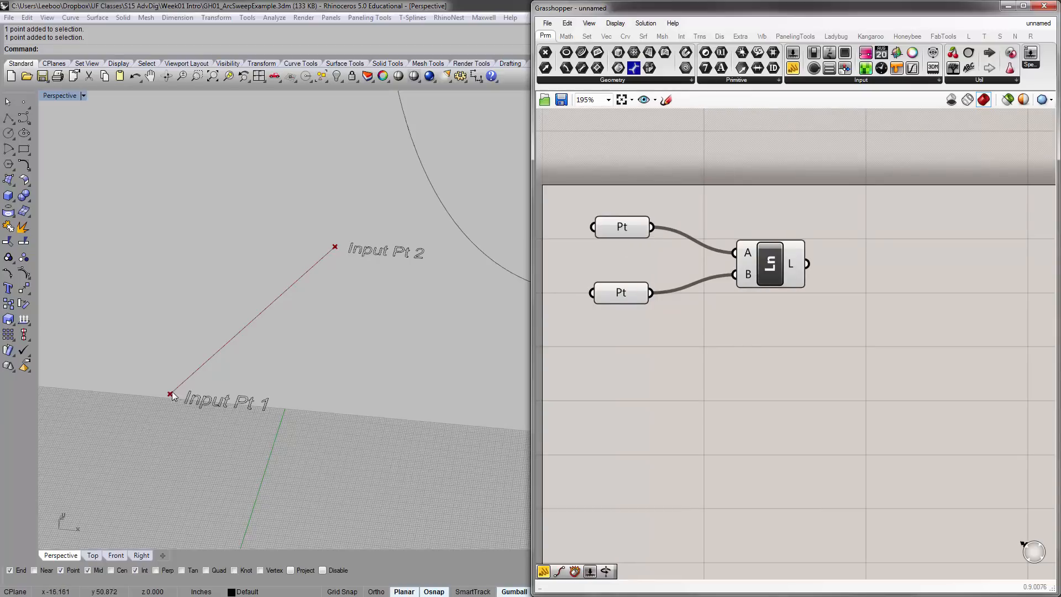
{"action": "left_click", "coordinate": [767, 267]}
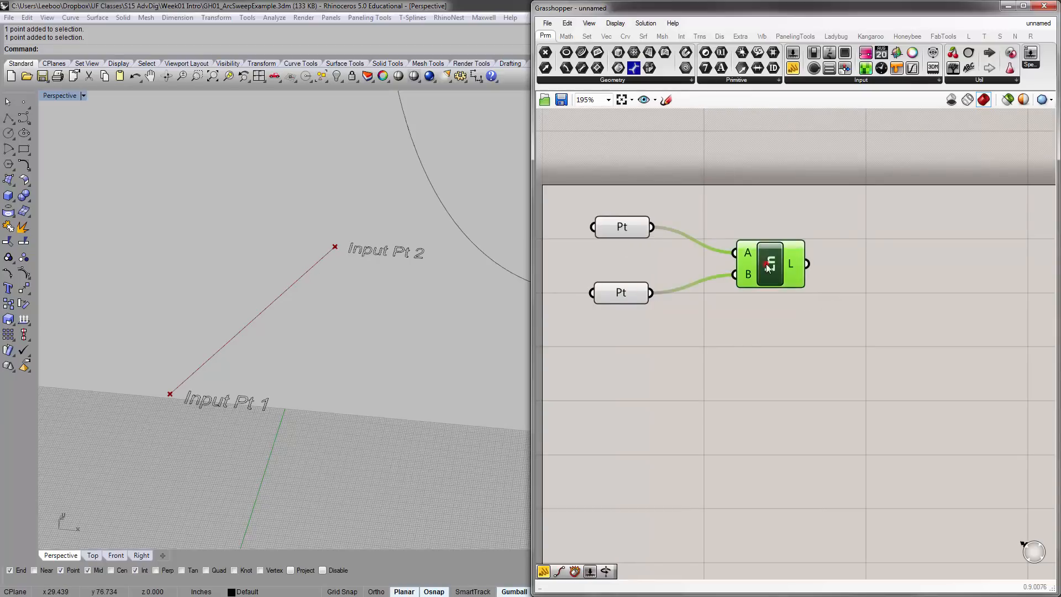
{"action": "left_click", "coordinate": [722, 314]}
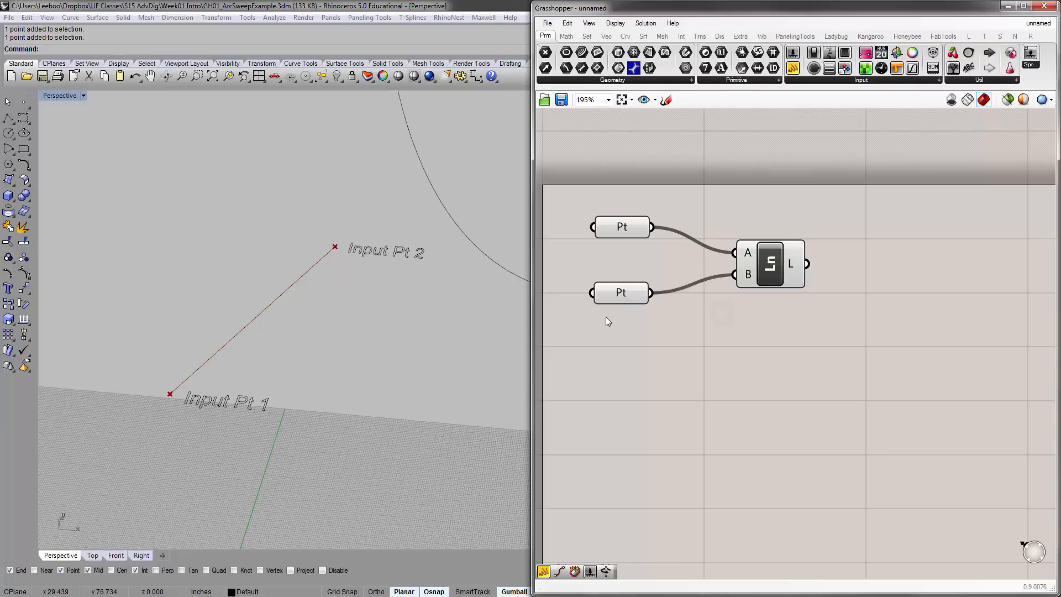
- Test the parametric line by moving the Rhino point at Input Pt 2 toward Input Pt 1, and undo the move
{"action": "left_click_drag", "start_coordinate": [309, 209], "coordinate": [346, 293]}
{"action": "left_click", "coordinate": [408, 322]}
{"action": "left_click", "coordinate": [334, 246]}
{"action": "left_click_drag", "start_coordinate": [335, 246], "coordinate": [208, 281]}
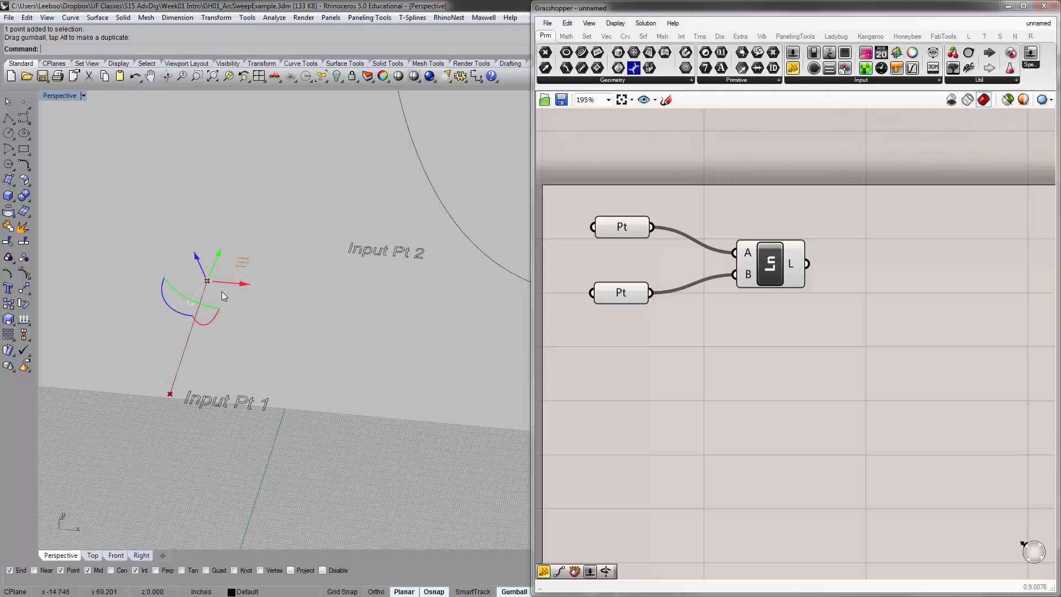
{"action": "left_click", "coordinate": [299, 311]}
{"action": "key", "text": "ctrl+z"}
{"action": "left_click", "coordinate": [351, 312]}
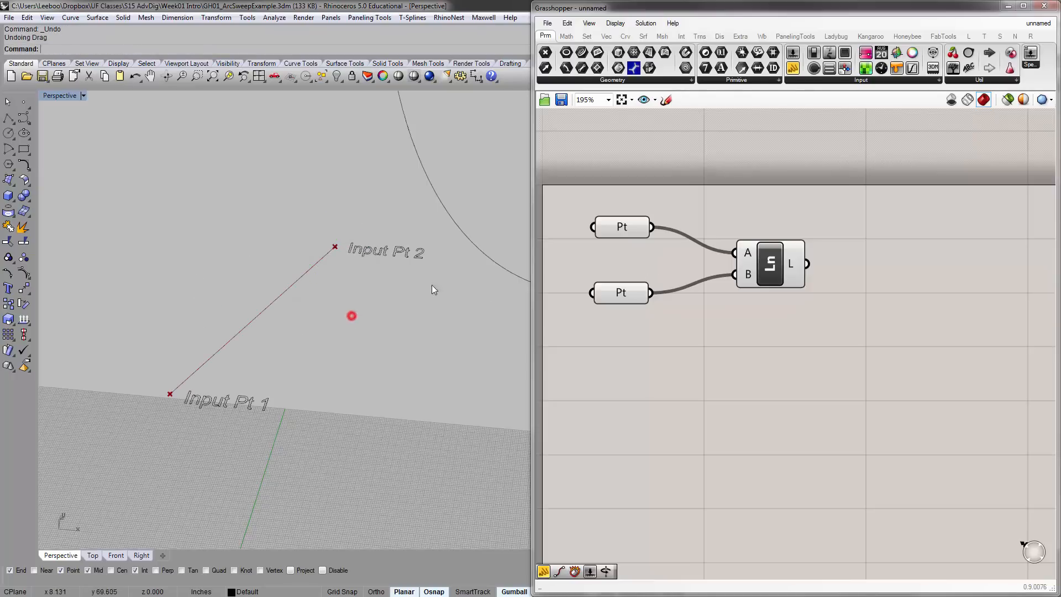
- Group the two Point parameters and undo the grouping
{"action": "left_click", "coordinate": [680, 296]}
{"action": "left_click_drag", "start_coordinate": [579, 205], "coordinate": [679, 351]}
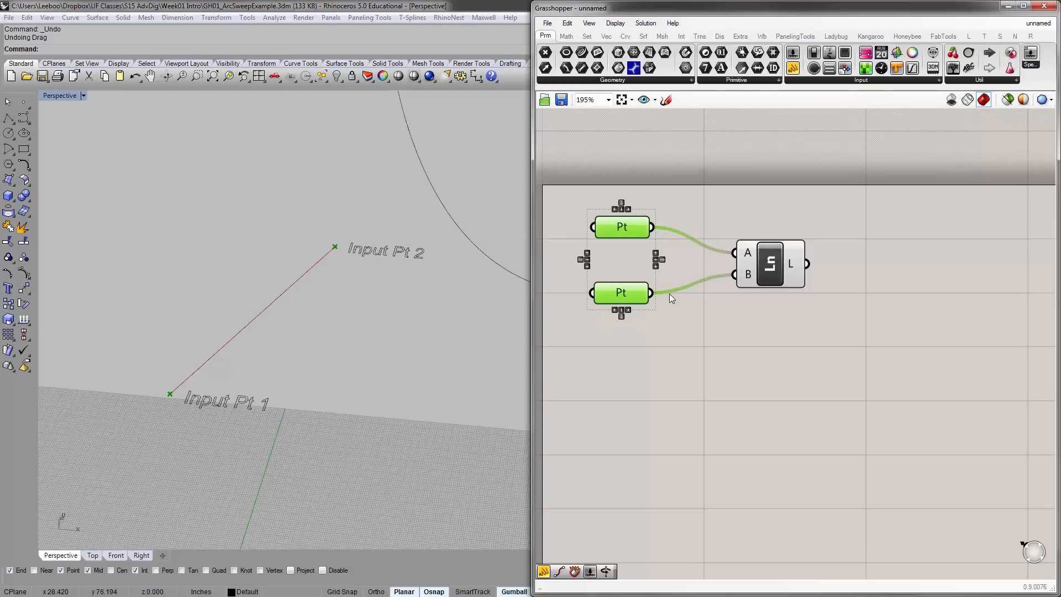
{"action": "key", "text": "ctrl+g"}
{"action": "left_click", "coordinate": [685, 353]}
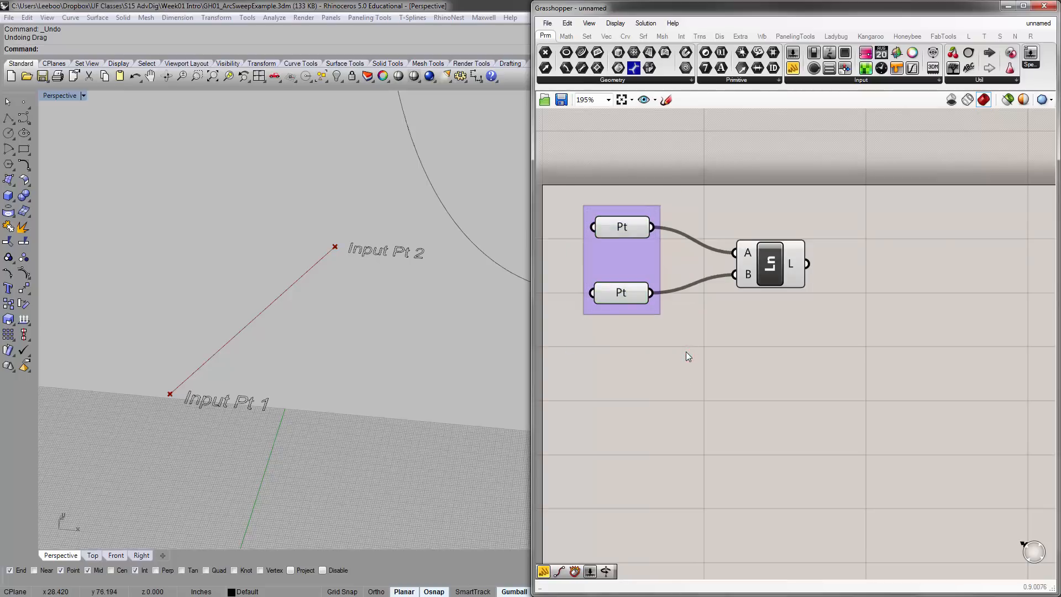
{"action": "key", "text": "ctrl+z"}
- Group the two Point parameters together on the canvas
{"action": "left_click_drag", "start_coordinate": [567, 178], "coordinate": [710, 365]}
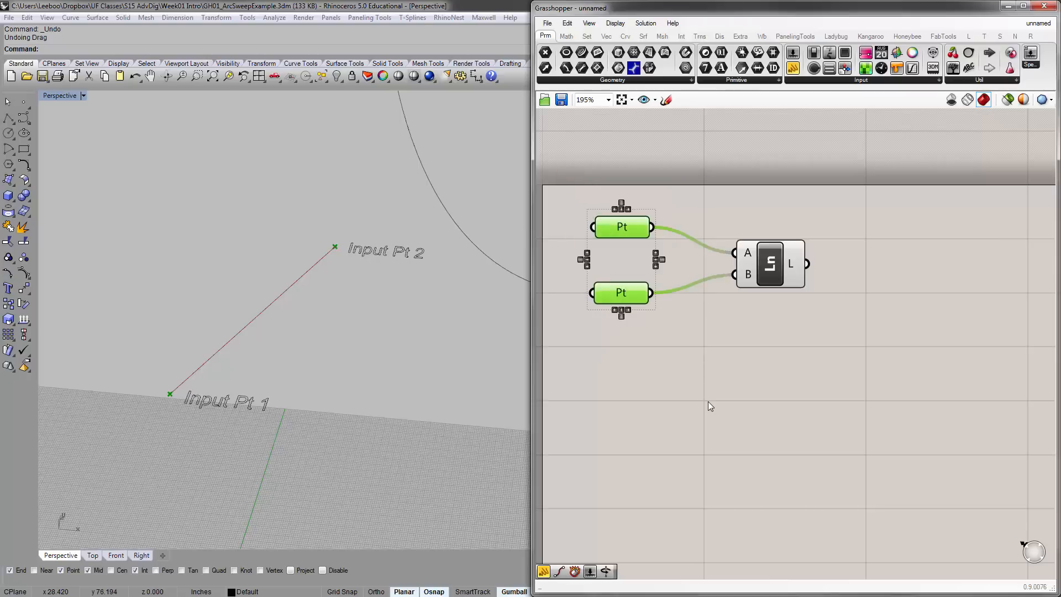
{"action": "right_click", "coordinate": [627, 228]}
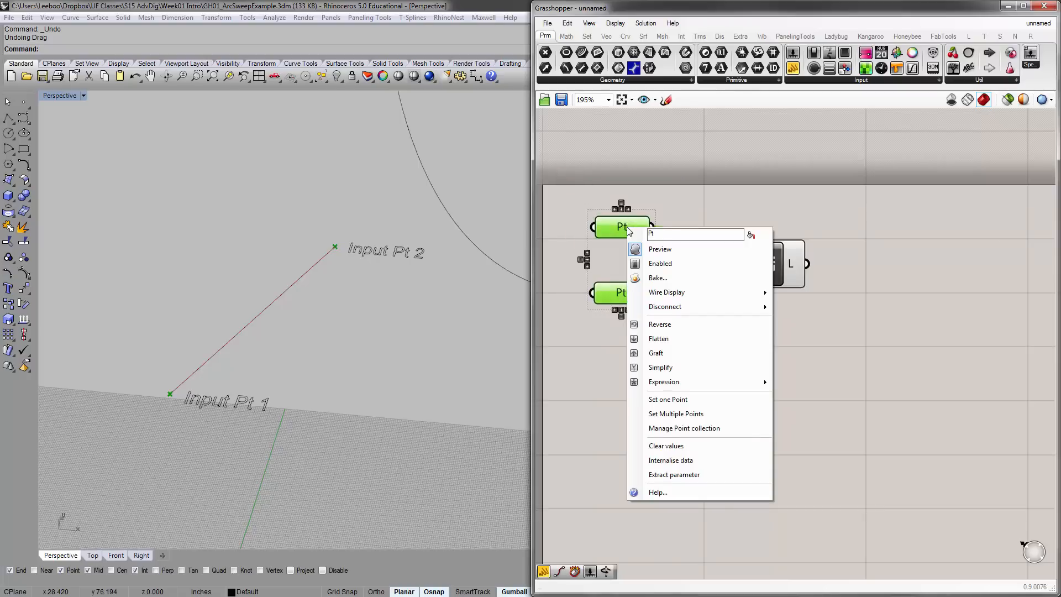
{"action": "left_click", "coordinate": [645, 164]}
{"action": "left_click_drag", "start_coordinate": [561, 178], "coordinate": [718, 381]}
{"action": "key", "text": "space"}
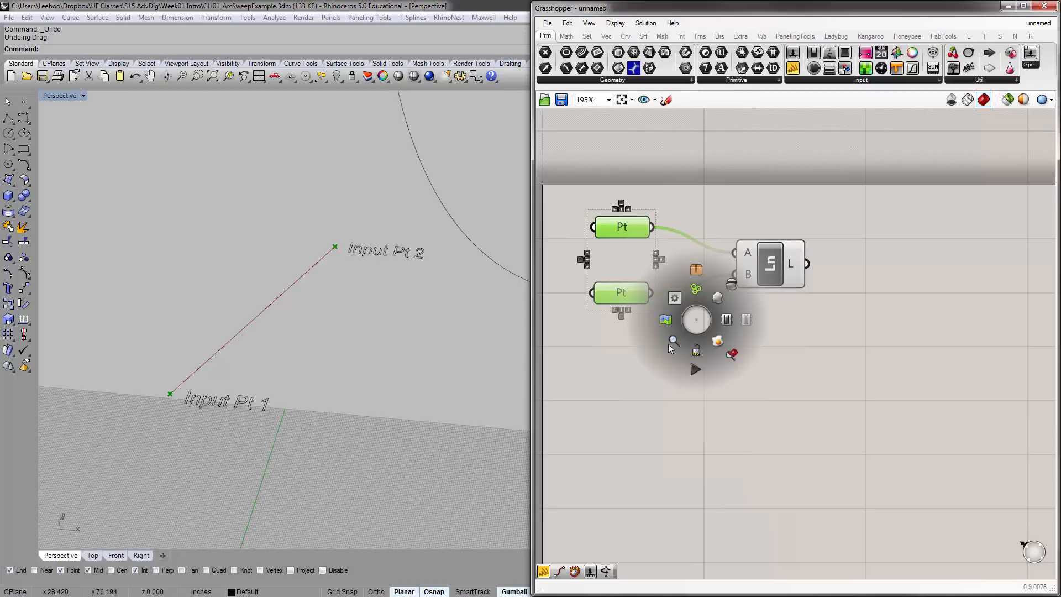
{"action": "left_click", "coordinate": [798, 379]}
{"action": "left_click_drag", "start_coordinate": [564, 184], "coordinate": [721, 381]}
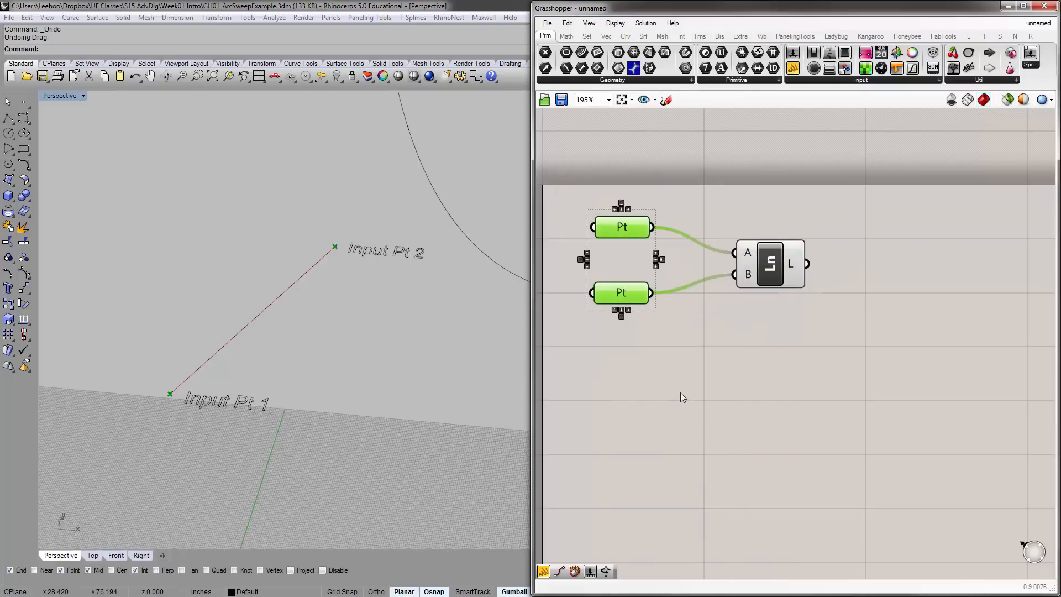
{"action": "key", "text": "ctrl+g"}
{"action": "left_click", "coordinate": [621, 271]}
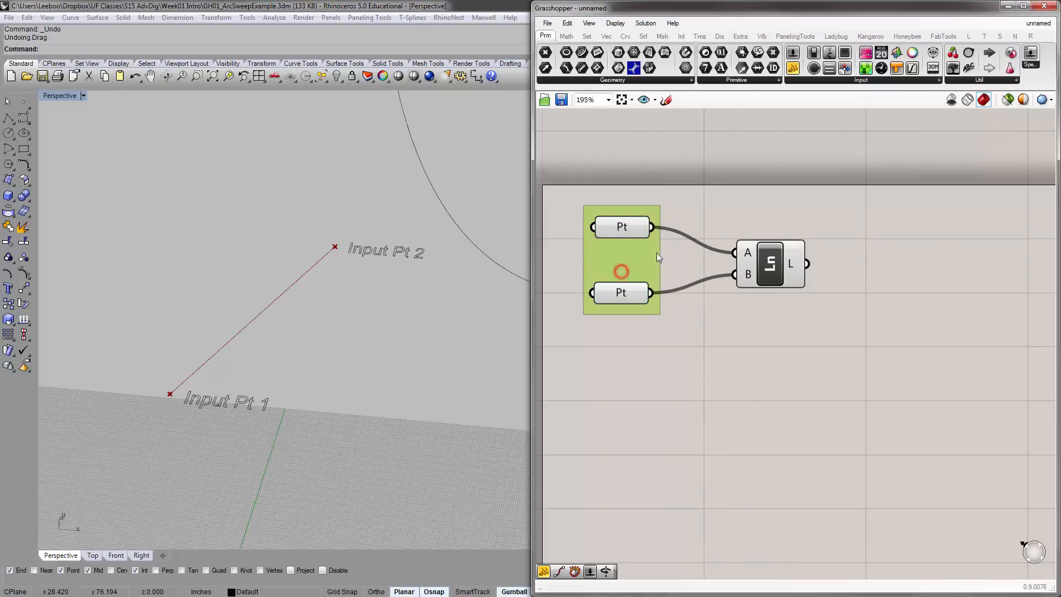
{"action": "left_click", "coordinate": [678, 262]}
- Move the upper Point parameter slightly toward the lower one inside the group, and align both in a vertical column
{"action": "left_click", "coordinate": [628, 252]}
{"action": "mouse_move", "coordinate": [622, 230]}
{"action": "left_mouse_down"}
{"action": "mouse_move", "coordinate": [723, 235]}
{"action": "mouse_move", "coordinate": [638, 148]}
{"action": "mouse_move", "coordinate": [629, 237]}
{"action": "left_mouse_up"}
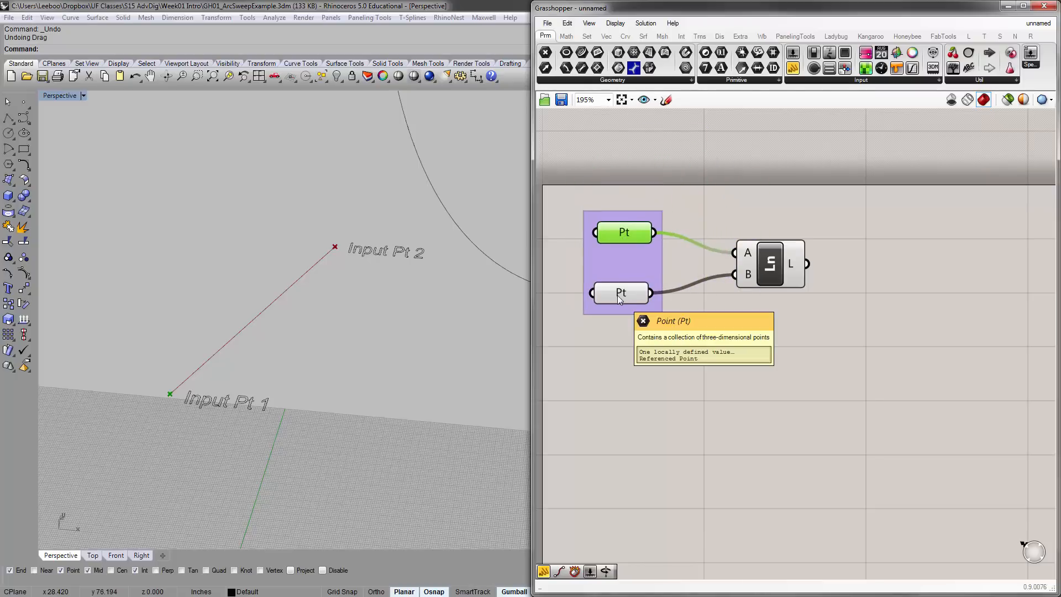
{"action": "left_click", "coordinate": [618, 295], "text": "shift"}
{"action": "left_click", "coordinate": [674, 185]}
- Switch the group's outline style between blob and box a few times, ending on the box outline
{"action": "left_click", "coordinate": [620, 254]}
{"action": "double_click", "coordinate": [608, 261]}
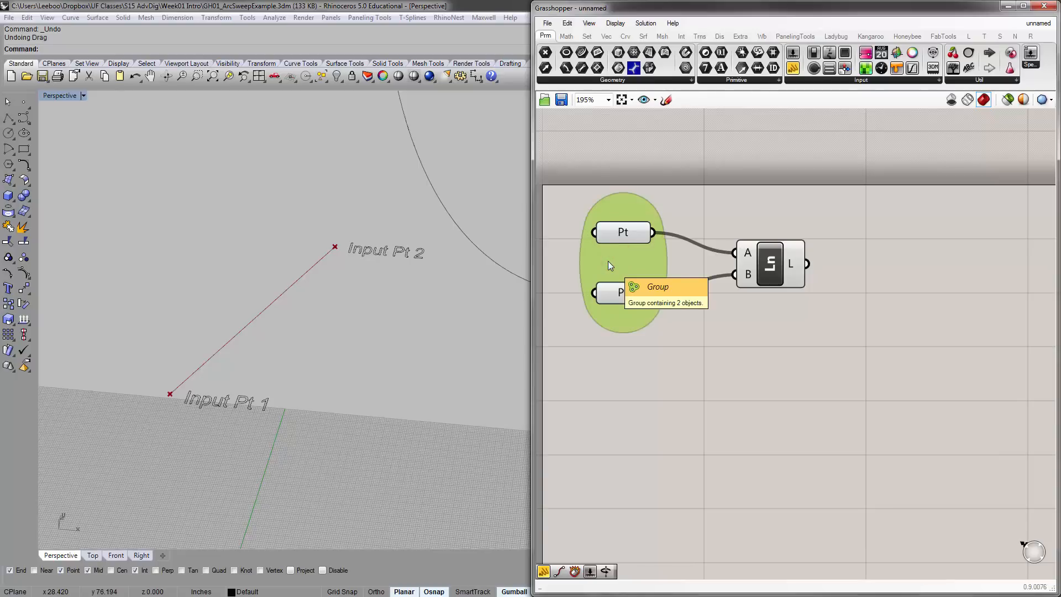
{"action": "double_click", "coordinate": [607, 260]}
{"action": "double_click", "coordinate": [608, 261]}
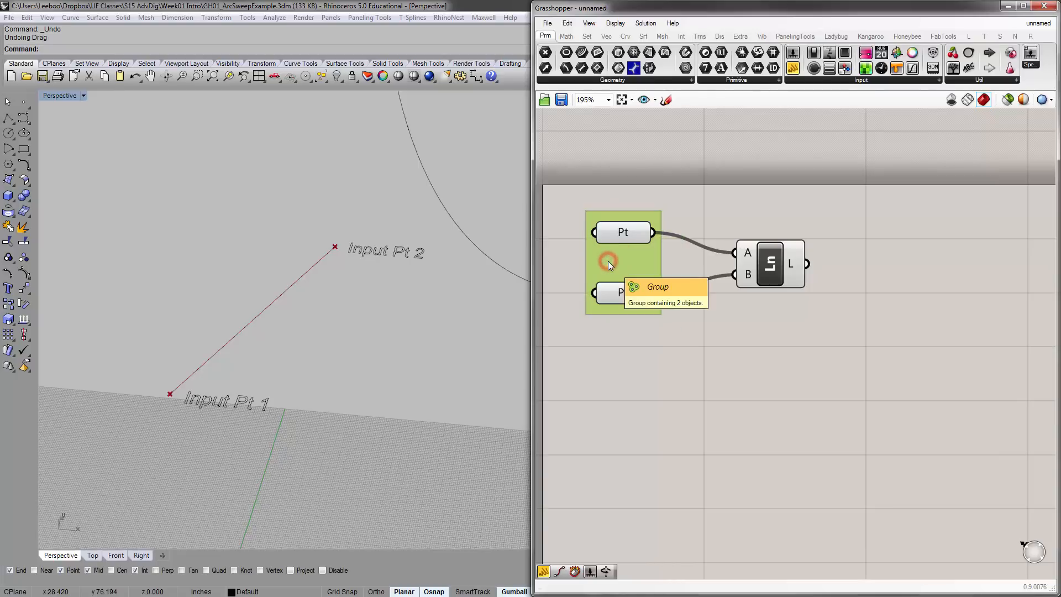
{"action": "double_click", "coordinate": [607, 260]}
{"action": "double_click", "coordinate": [608, 261]}
{"action": "left_click", "coordinate": [714, 384]}
{"action": "left_click", "coordinate": [600, 264]}
{"action": "double_click", "coordinate": [600, 264]}
- Move the group of Point parameters farther from the Line component and name the group "Input Pts"
{"action": "left_click_drag", "start_coordinate": [639, 251], "coordinate": [608, 249]}
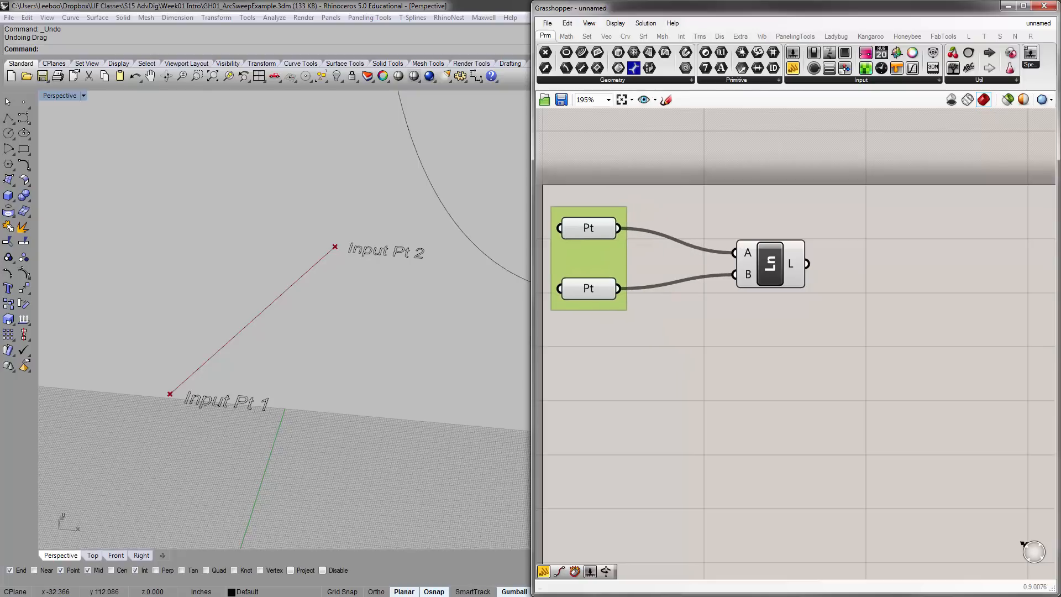
{"action": "left_click", "coordinate": [589, 244]}
{"action": "left_click", "coordinate": [672, 338]}
{"action": "left_click", "coordinate": [599, 260]}
{"action": "right_click", "coordinate": [617, 252]}
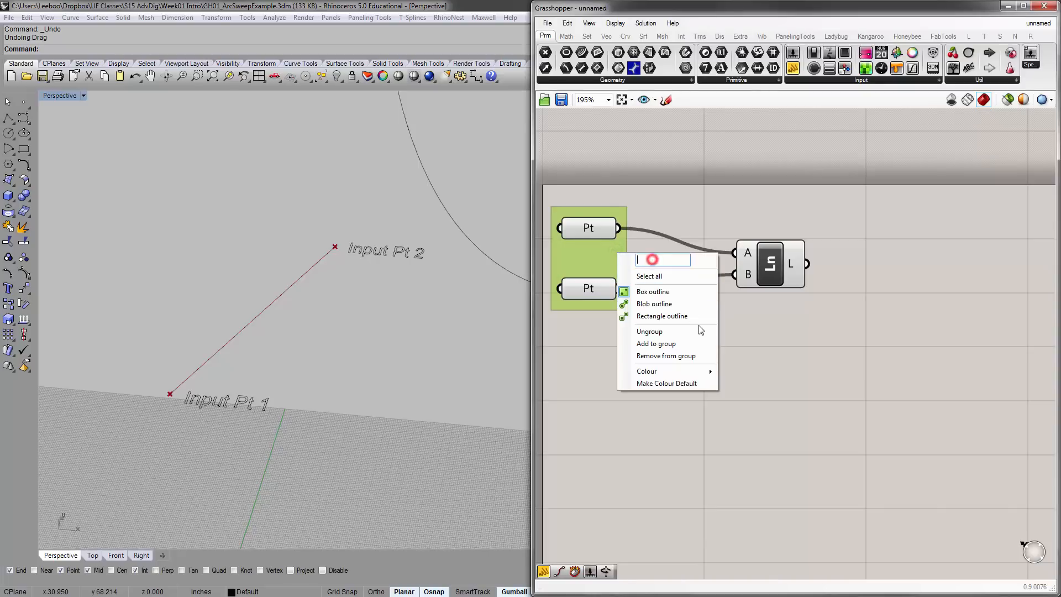
{"action": "type", "text": "Input Pts"}
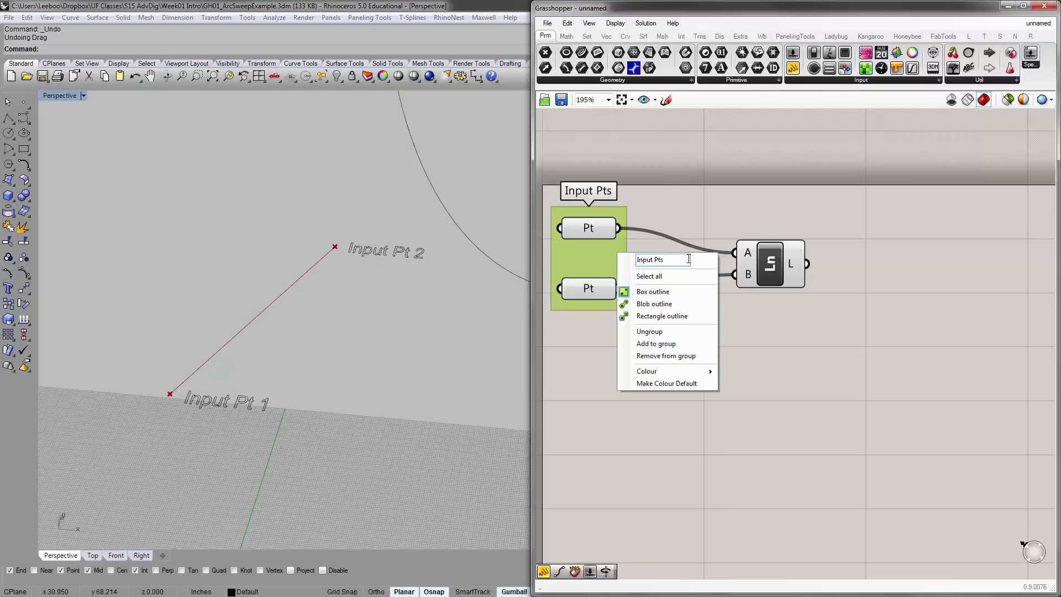
{"action": "left_click", "coordinate": [669, 214]}
- Shift the Input Pts group slightly lower and move the Line component a little closer to it
{"action": "left_click_drag", "start_coordinate": [603, 210], "coordinate": [605, 217]}
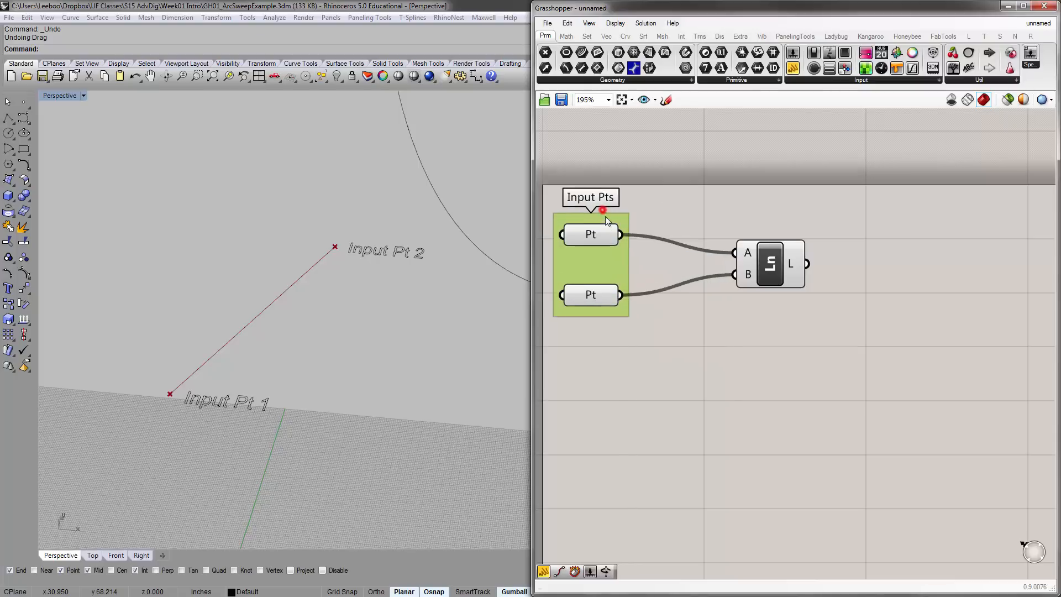
{"action": "left_click_drag", "start_coordinate": [764, 283], "coordinate": [750, 285]}
{"action": "left_click", "coordinate": [620, 226]}
{"action": "left_click", "coordinate": [733, 191]}
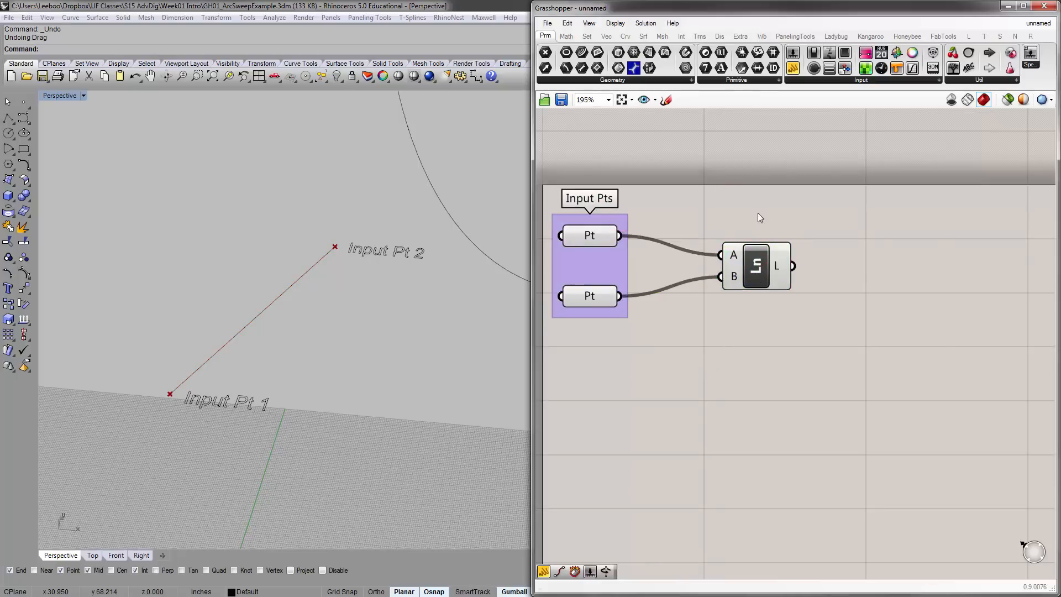
{"action": "left_click", "coordinate": [676, 384]}
- Display the Curve component category and widen the Grasshopper window so its full toolbar fits
{"action": "left_click", "coordinate": [446, 369]}
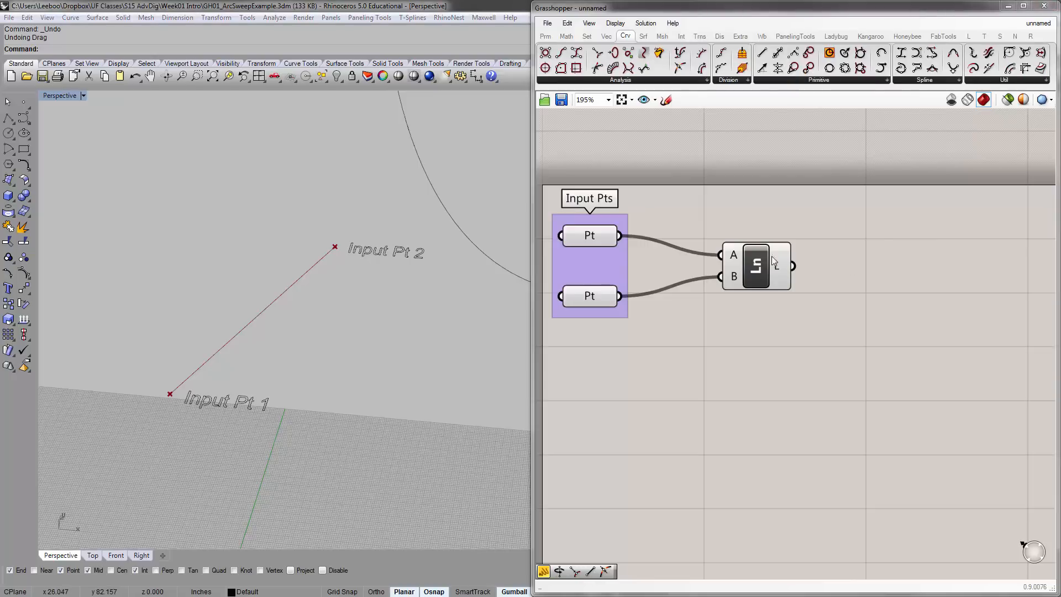
{"action": "left_click", "coordinate": [759, 14]}
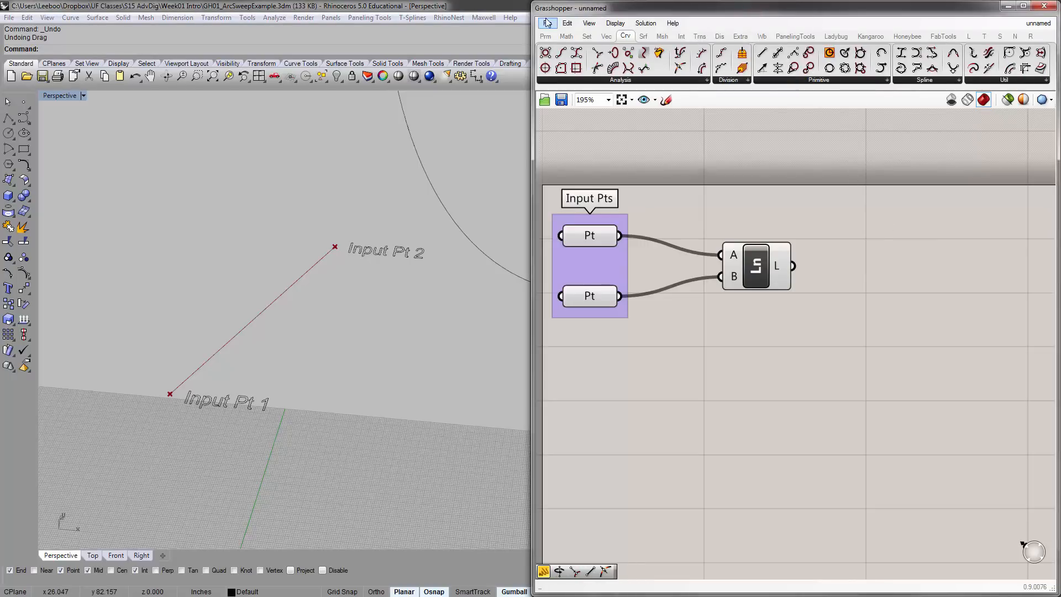
{"action": "left_click", "coordinate": [545, 37]}
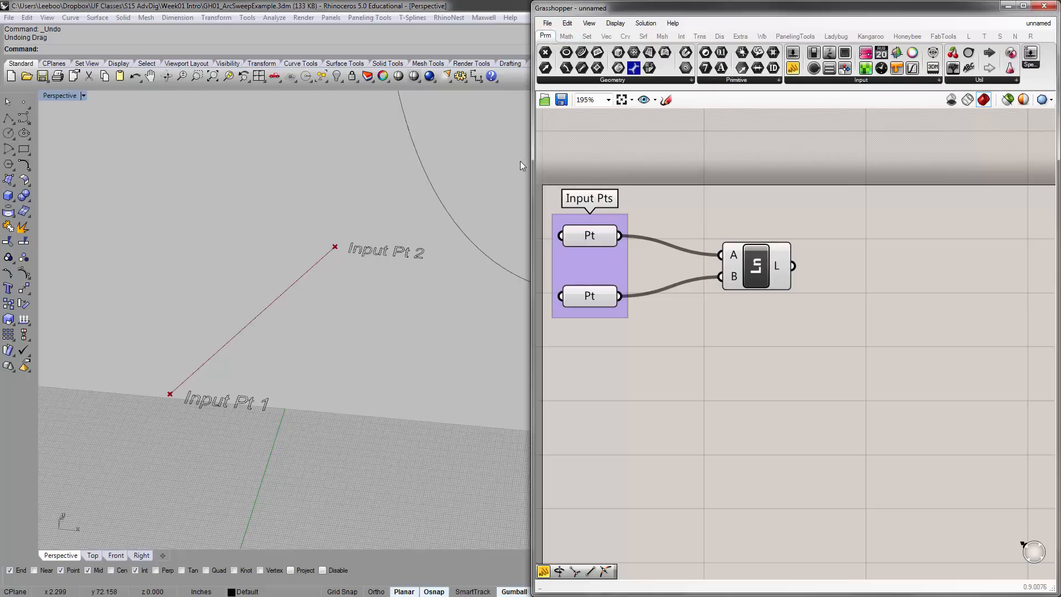
{"action": "left_click", "coordinate": [626, 37]}
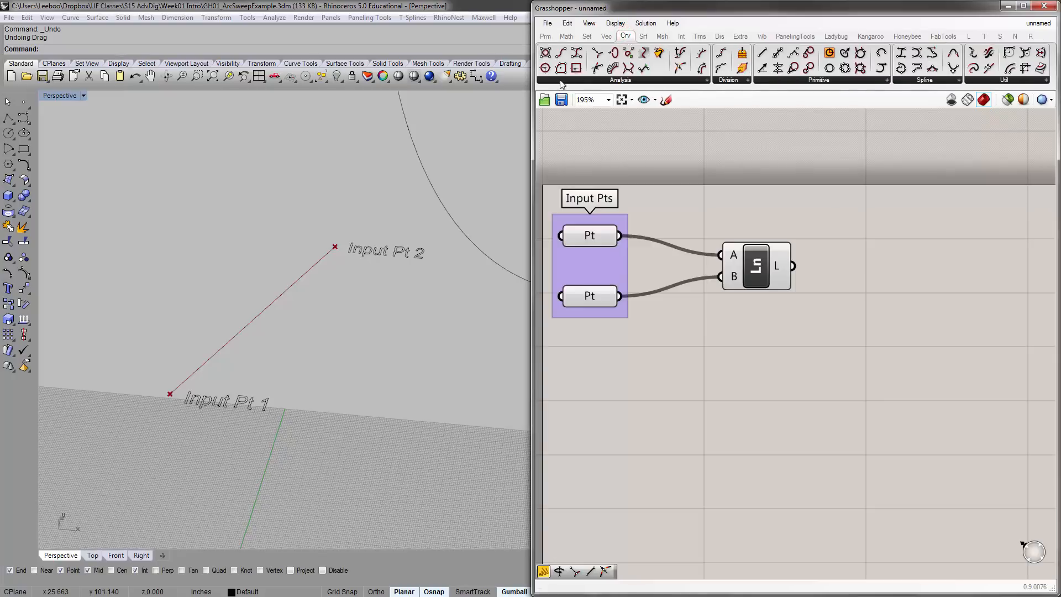
{"action": "left_click_drag", "start_coordinate": [532, 98], "coordinate": [200, 98]}
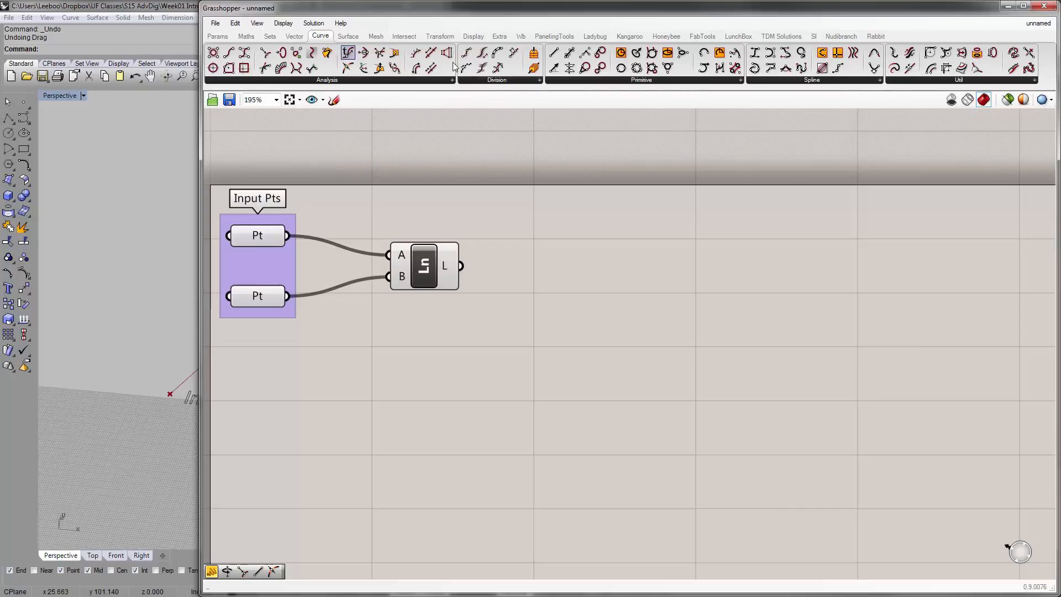
- Browse the Curve component groups and place a Point On Curve component on the output side of the Line component
{"action": "left_click", "coordinate": [907, 82]}
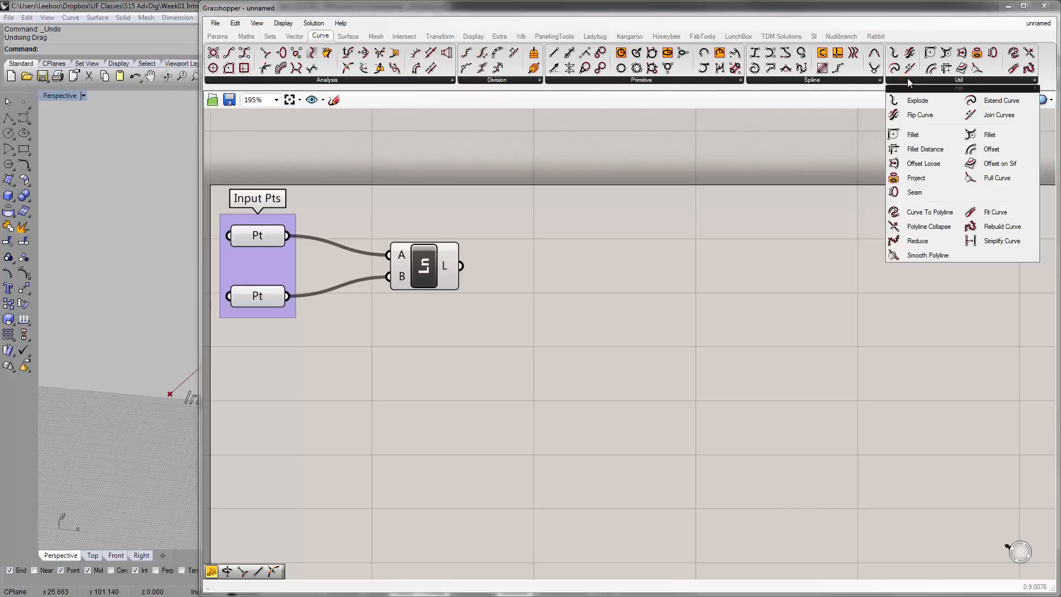
{"action": "left_click", "coordinate": [609, 80]}
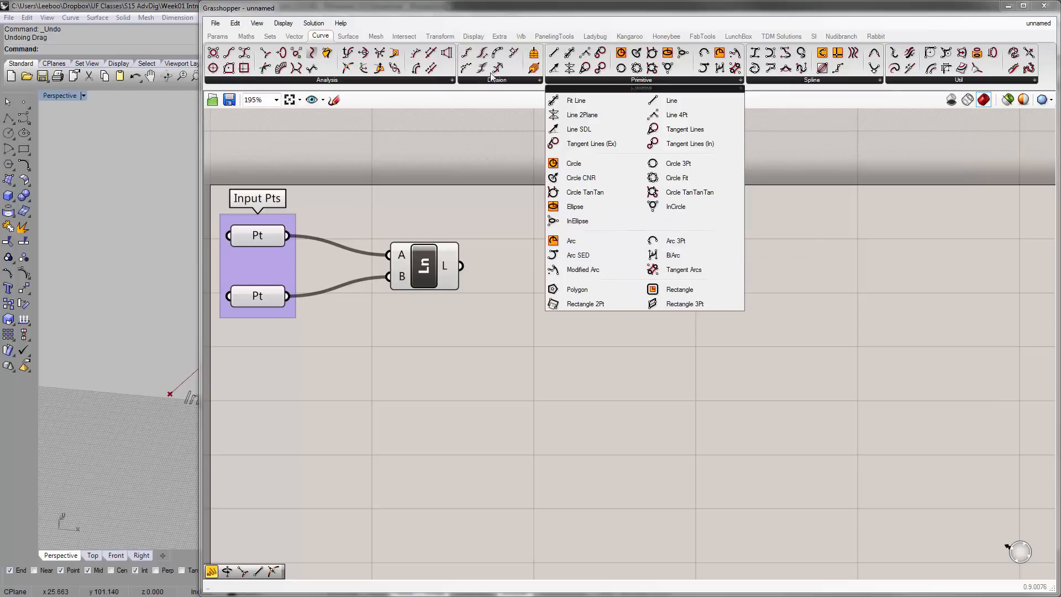
{"action": "left_click", "coordinate": [313, 81]}
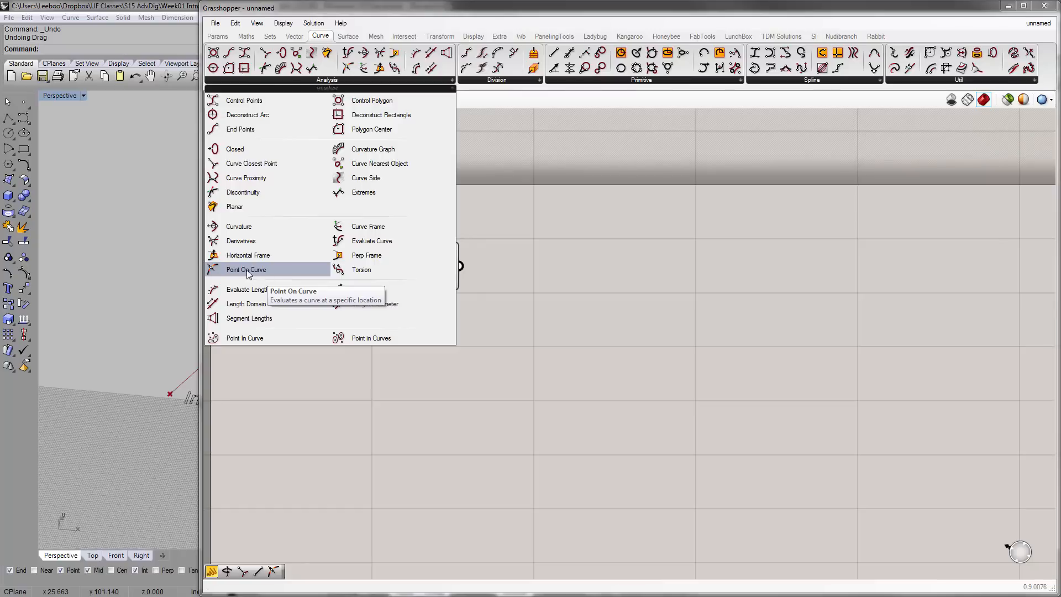
{"action": "left_click", "coordinate": [274, 269]}
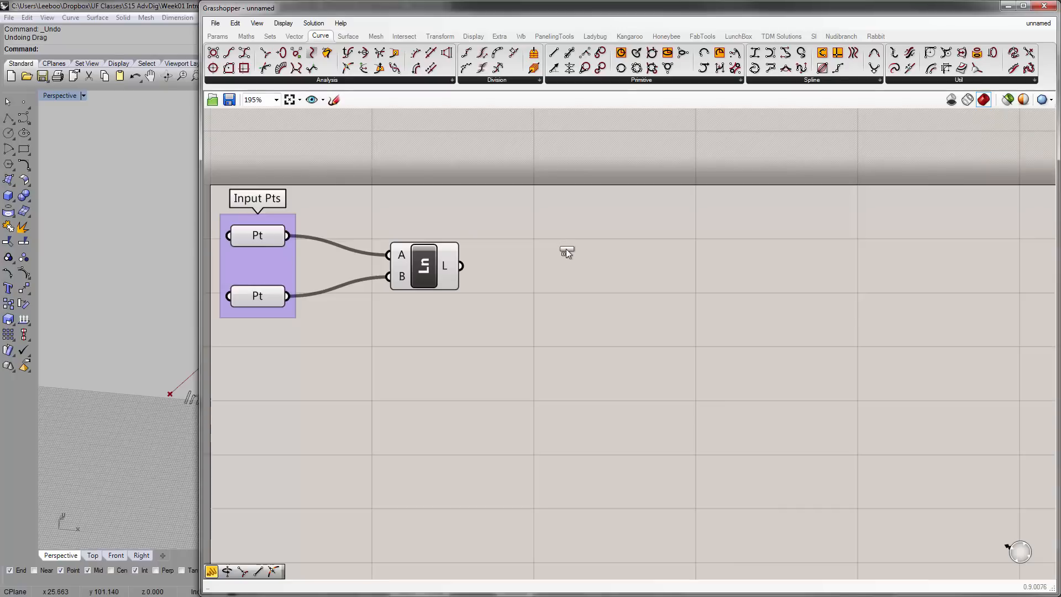
{"action": "left_click", "coordinate": [605, 236]}
{"action": "left_click", "coordinate": [590, 337]}
{"action": "left_click", "coordinate": [567, 232]}
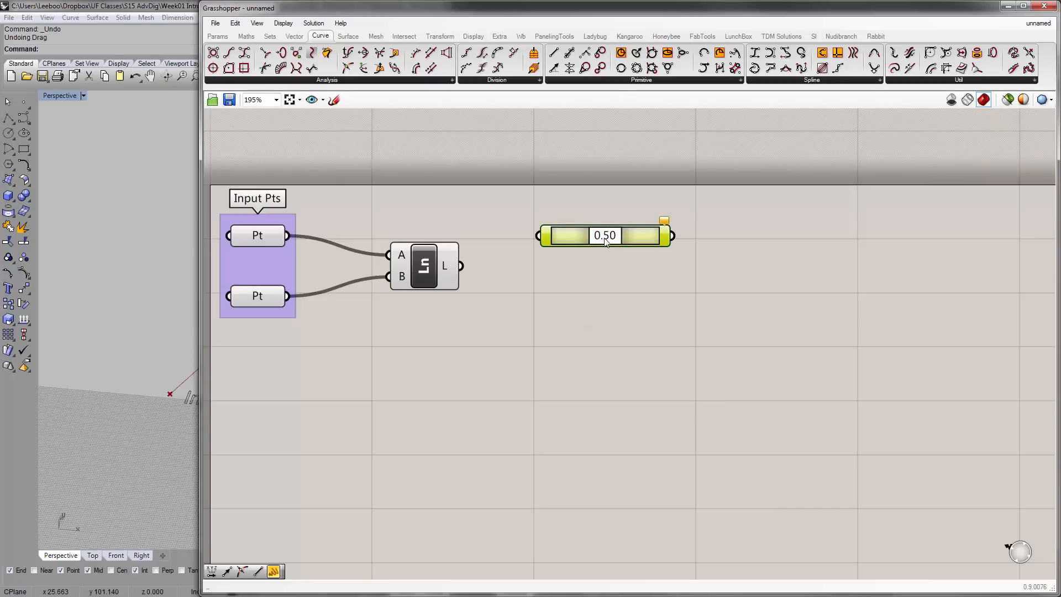
- Try a Point On Curve parameter of 0.49, and set it back to 0.50
{"action": "left_click_drag", "start_coordinate": [605, 236], "coordinate": [585, 251]}
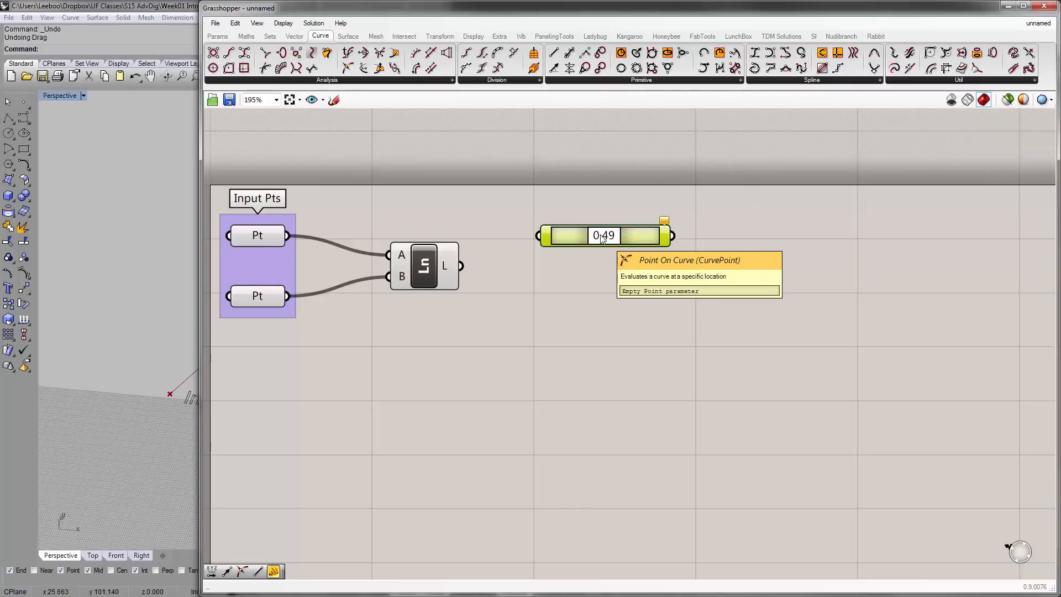
{"action": "left_click_drag", "start_coordinate": [602, 238], "coordinate": [584, 253]}
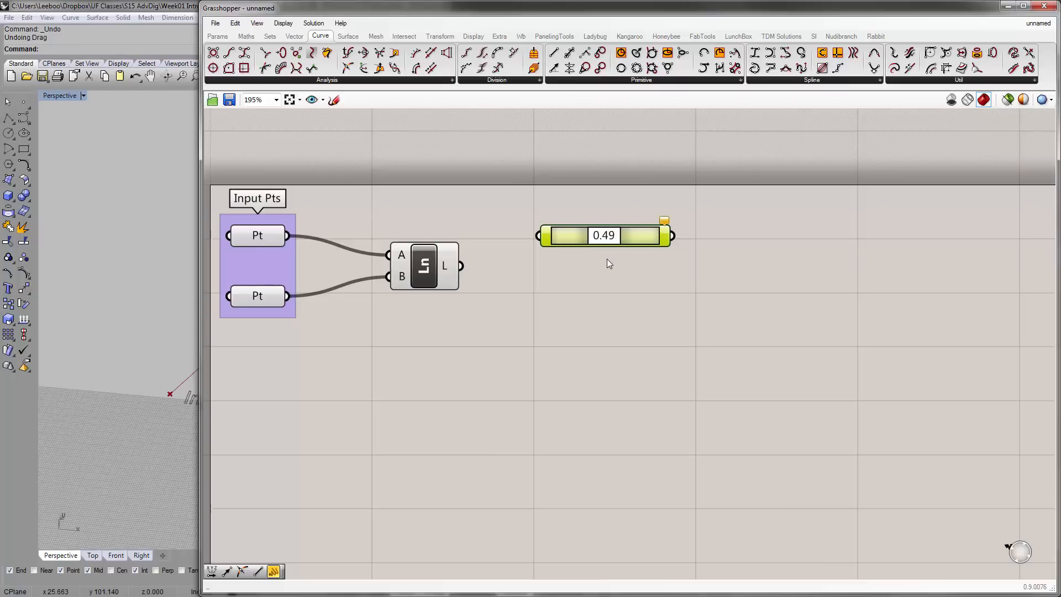
{"action": "mouse_move", "coordinate": [606, 259]}
{"action": "left_mouse_down"}
{"action": "mouse_move", "coordinate": [606, 234]}
{"action": "mouse_move", "coordinate": [606, 248]}
{"action": "left_mouse_up"}
{"action": "left_click", "coordinate": [574, 307]}
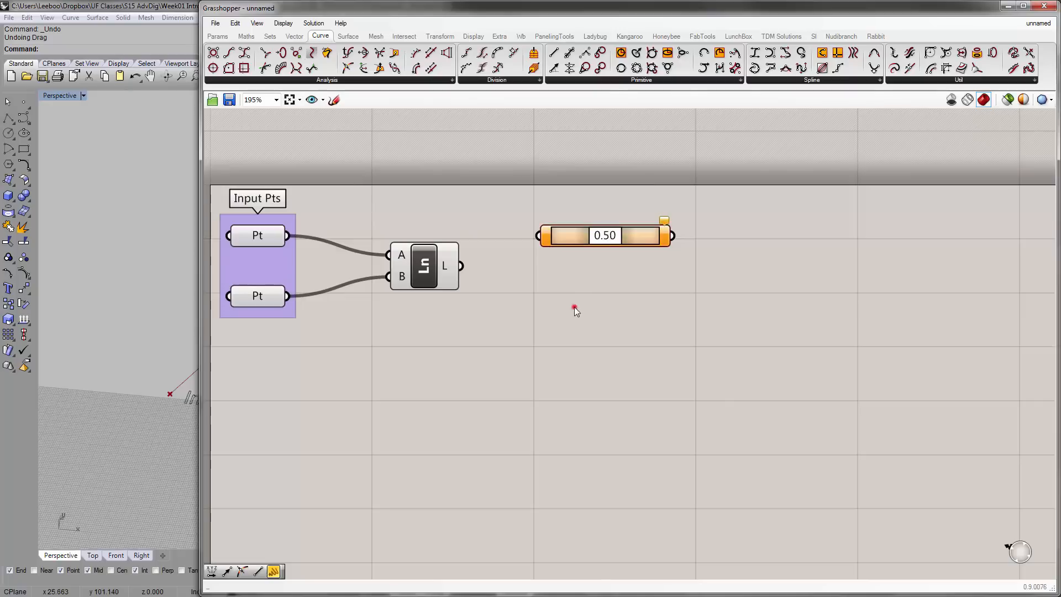
- Connect the Line component's L output to the Point On Curve component, and narrow the Grasshopper window to reveal the Rhino viewport
{"action": "left_click_drag", "start_coordinate": [561, 237], "coordinate": [547, 269]}
{"action": "left_click_drag", "start_coordinate": [456, 265], "coordinate": [525, 267]}
{"action": "left_click_drag", "start_coordinate": [199, 264], "coordinate": [484, 263]}
- Move the Point On Curve component close beside the Line component and inspect the resulting point on the line in Rhino
{"action": "right_click_drag", "start_coordinate": [303, 310], "coordinate": [302, 247]}
{"action": "left_click_drag", "start_coordinate": [876, 268], "coordinate": [874, 340]}
{"action": "left_click", "coordinate": [876, 339]}
{"action": "right_click_drag", "start_coordinate": [783, 306], "coordinate": [722, 328]}
{"action": "left_click_drag", "start_coordinate": [764, 292], "coordinate": [729, 292]}
{"action": "left_click", "coordinate": [723, 324]}
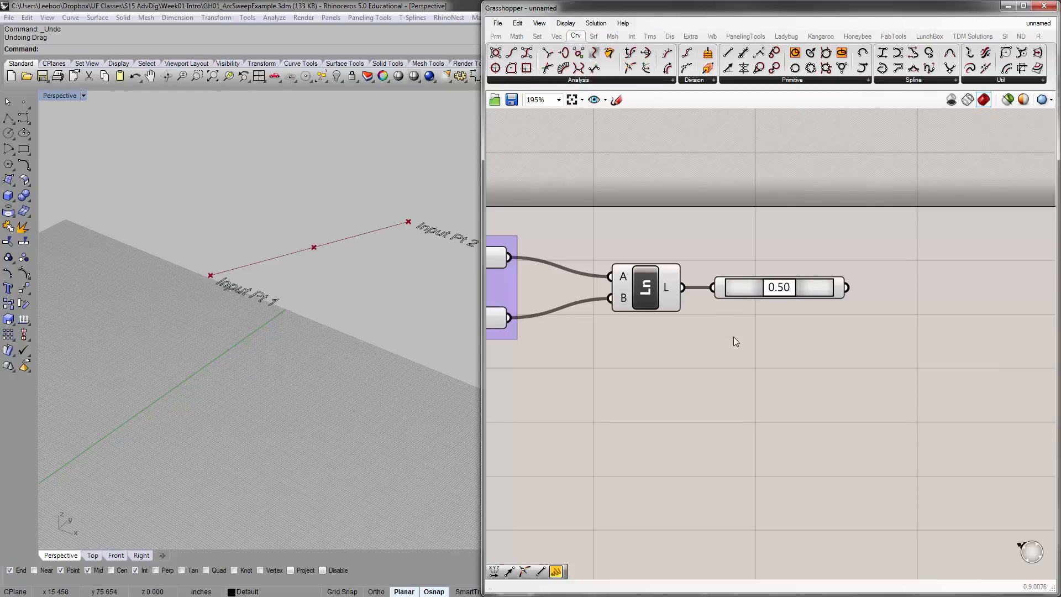
{"action": "right_click_drag", "start_coordinate": [675, 320], "coordinate": [748, 293]}
{"action": "right_click_drag", "start_coordinate": [341, 243], "coordinate": [325, 268]}
{"action": "right_click_drag", "start_coordinate": [397, 228], "coordinate": [384, 309], "text": "shift"}
{"action": "right_click_drag", "start_coordinate": [336, 335], "coordinate": [130, 365]}
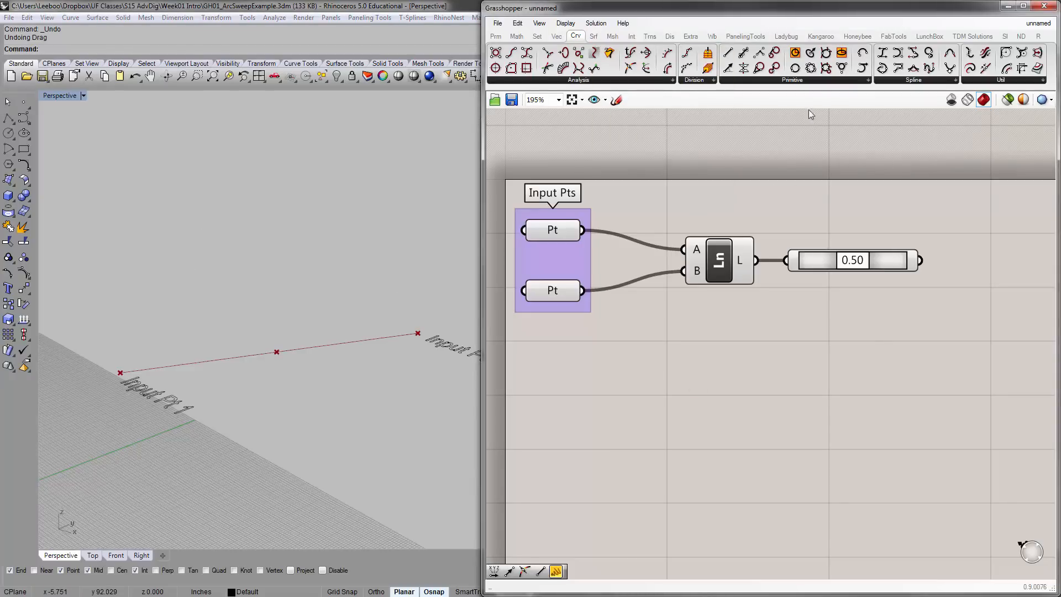
{"action": "left_click", "coordinate": [809, 81]}
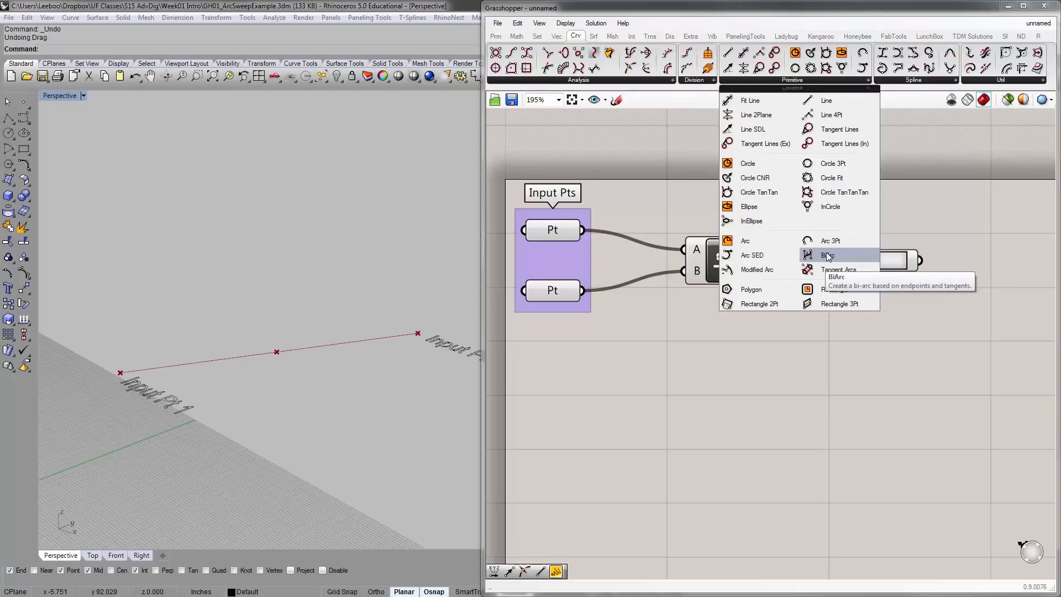
{"action": "left_click_drag", "start_coordinate": [827, 256], "coordinate": [772, 362]}
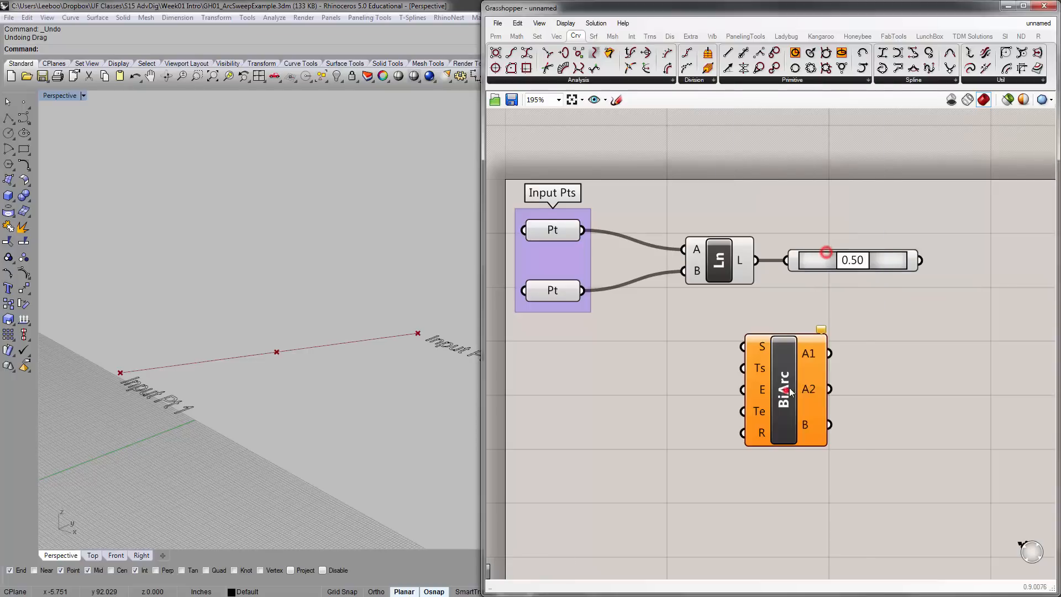
{"action": "left_click", "coordinate": [776, 362]}
{"action": "key", "text": "Delete"}
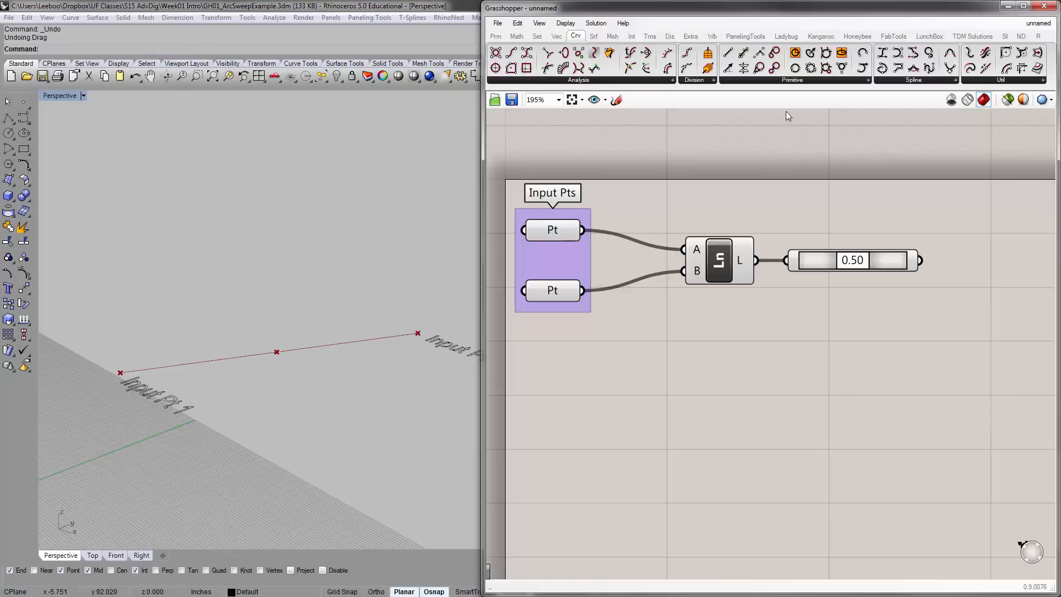
- Add an Arc 3Pt component and position it below the Point On Curve component
{"action": "left_click", "coordinate": [771, 80]}
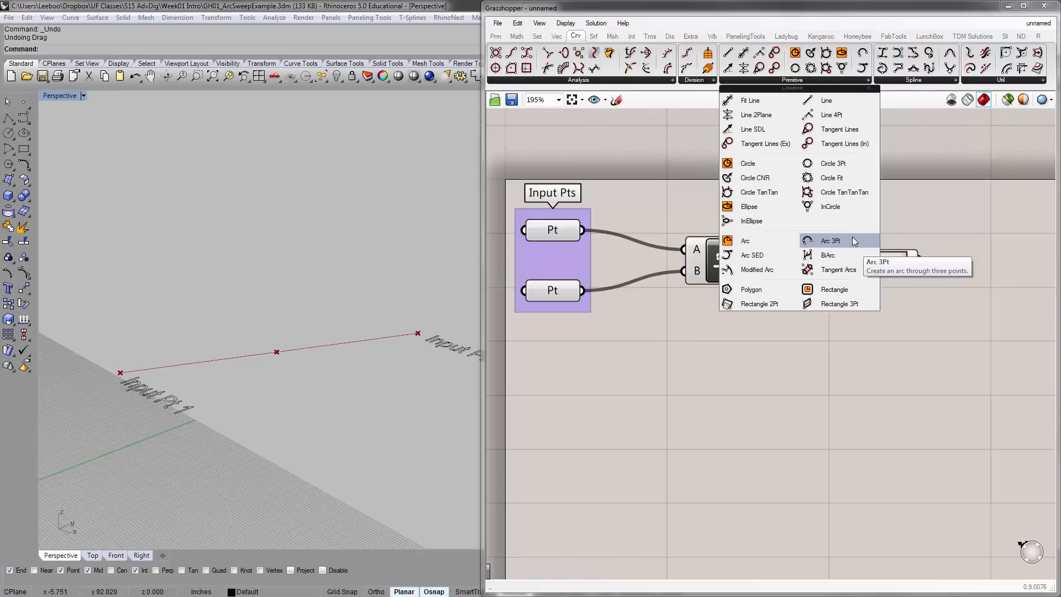
{"action": "left_click", "coordinate": [854, 241]}
{"action": "left_click", "coordinate": [765, 339]}
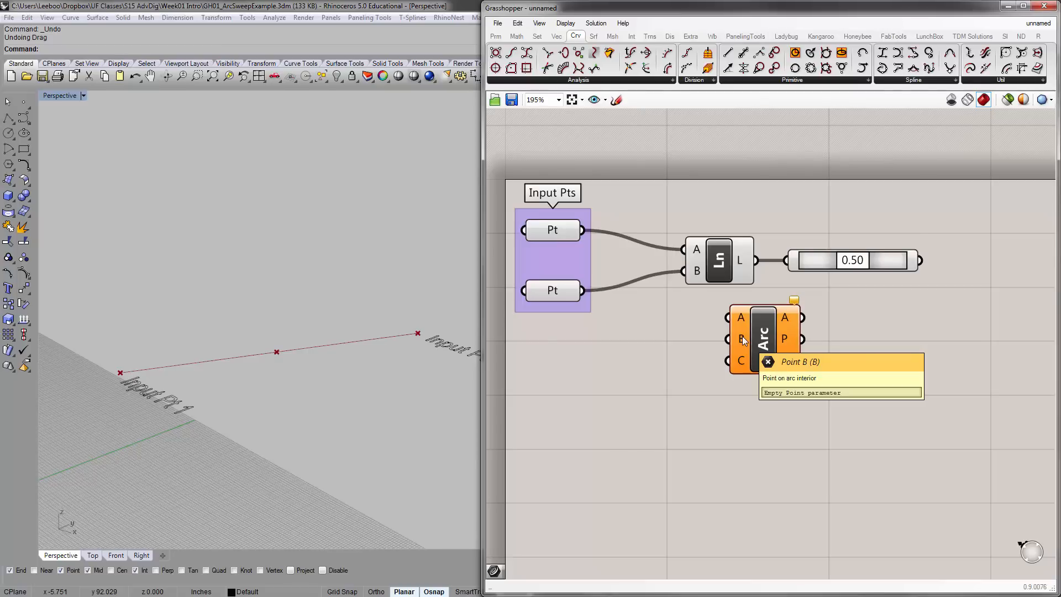
{"action": "left_click_drag", "start_coordinate": [749, 344], "coordinate": [805, 349]}
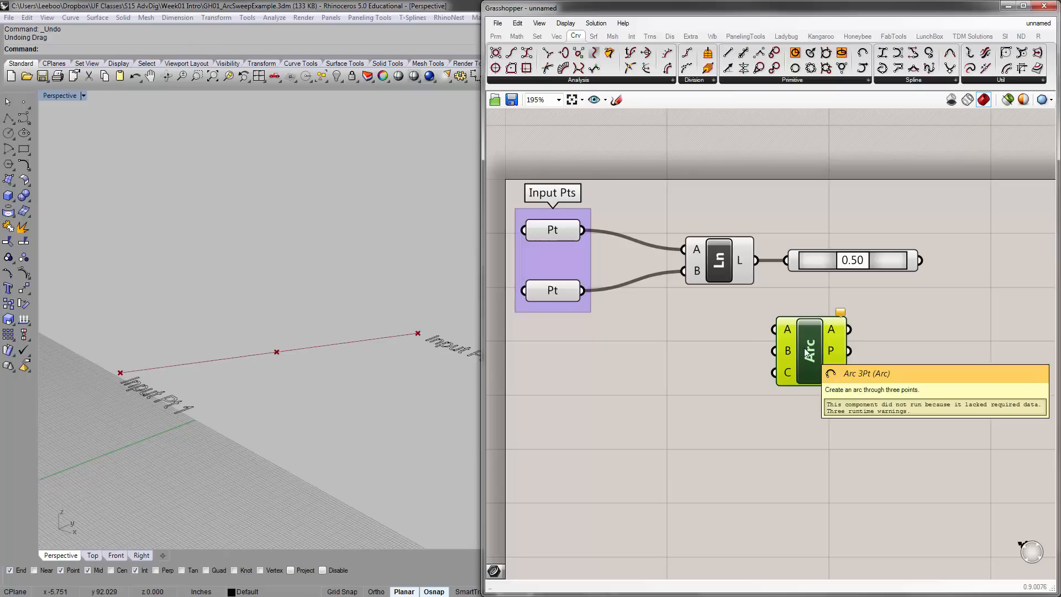
- Check which components the two input points and the line are, and shift the Line and Point On Curve components closer to the Input Pts group
{"action": "left_click", "coordinate": [569, 296]}
{"action": "left_click", "coordinate": [556, 238]}
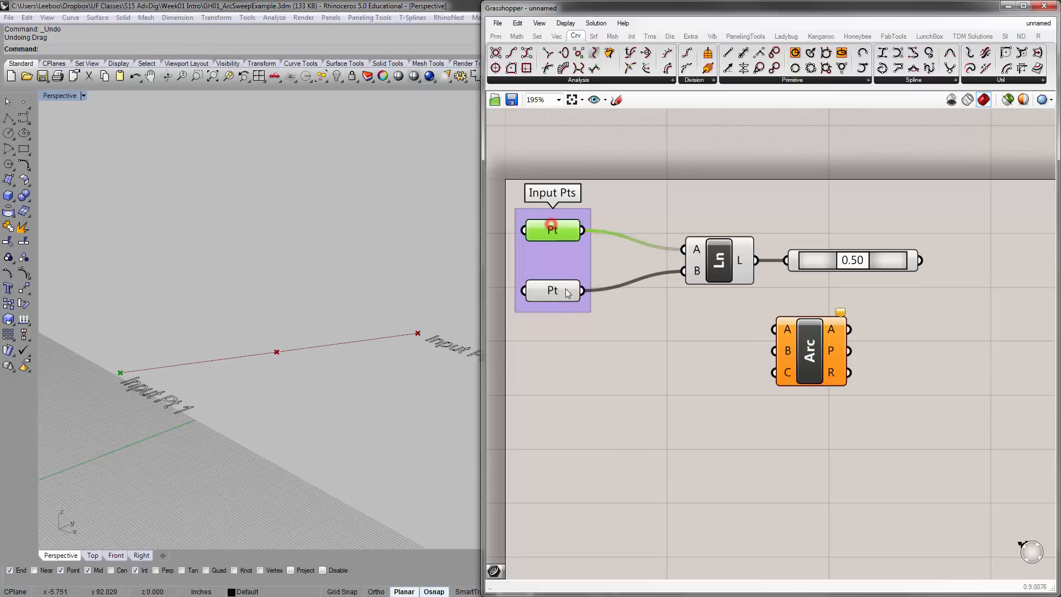
{"action": "left_click", "coordinate": [699, 259]}
{"action": "left_click", "coordinate": [726, 315]}
{"action": "right_click_drag", "start_coordinate": [722, 308], "coordinate": [725, 345]}
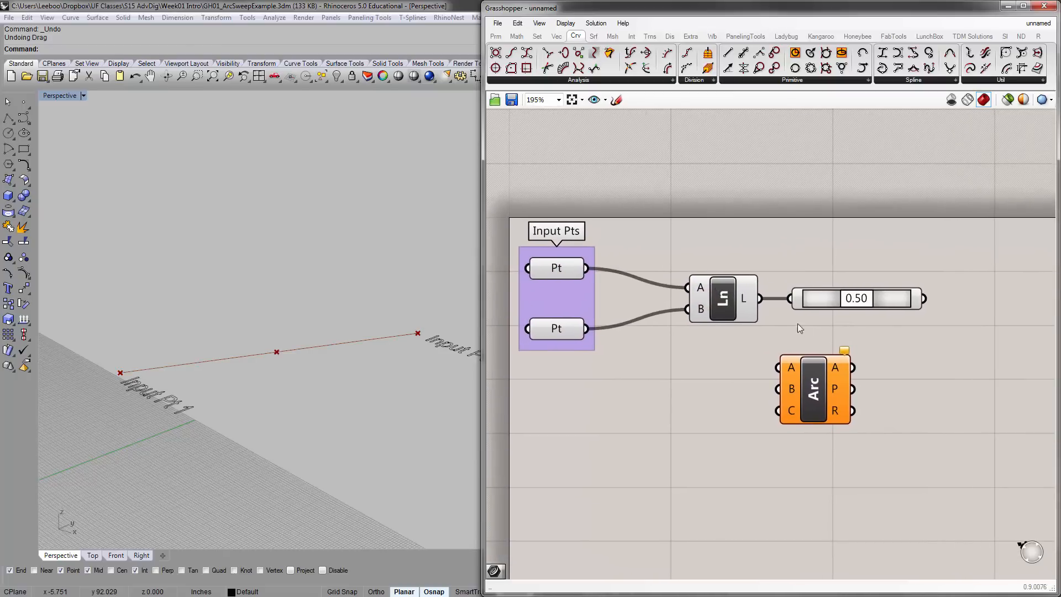
{"action": "left_click_drag", "start_coordinate": [827, 315], "coordinate": [708, 296]}
{"action": "left_click", "coordinate": [713, 244]}
{"action": "left_click", "coordinate": [757, 80]}
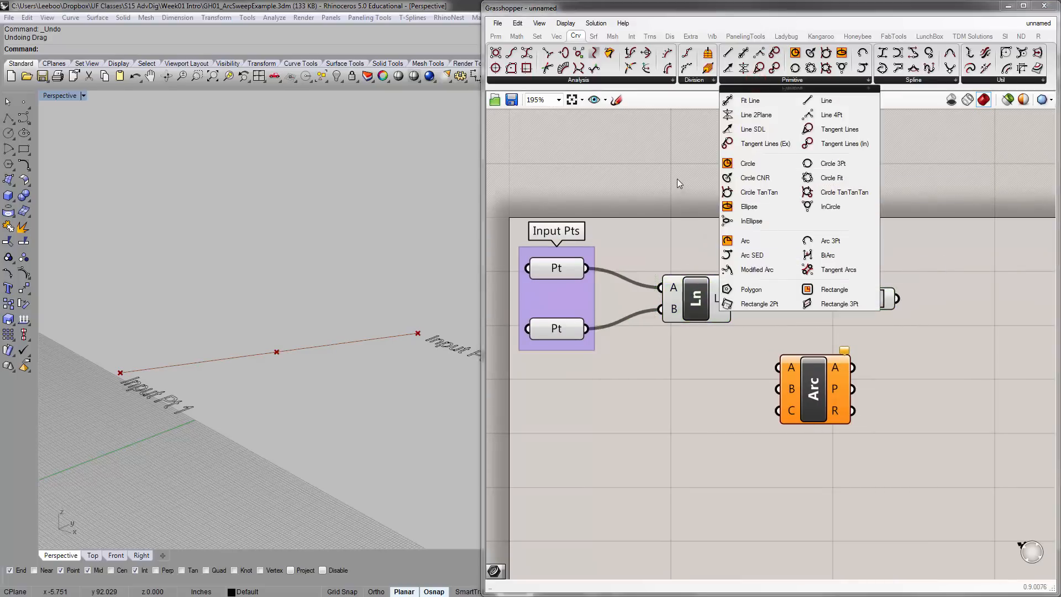
{"action": "left_click", "coordinate": [677, 178]}
{"action": "left_click", "coordinate": [760, 82]}
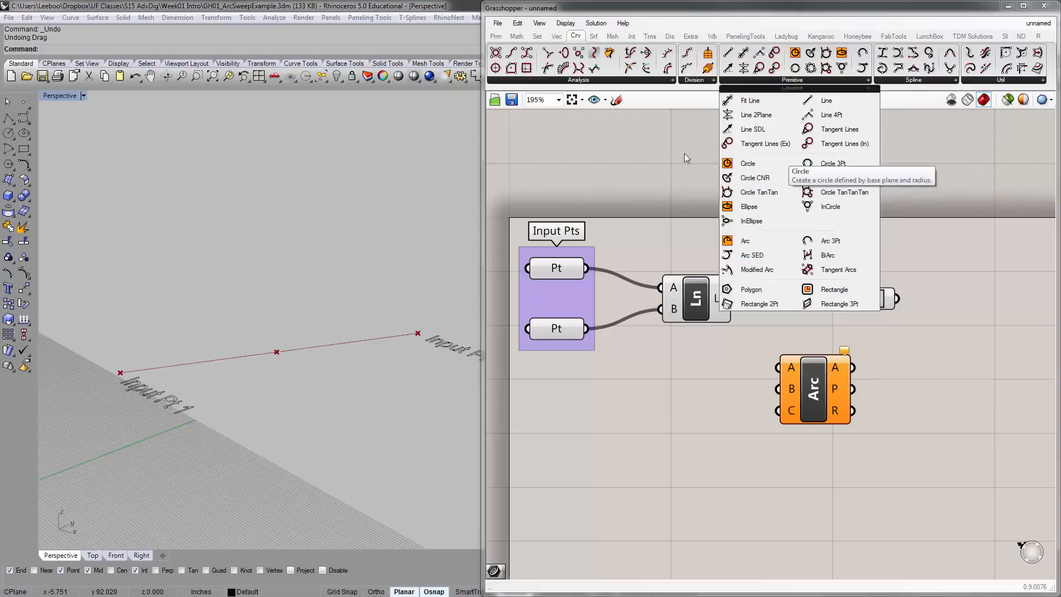
{"action": "left_click", "coordinate": [679, 181]}
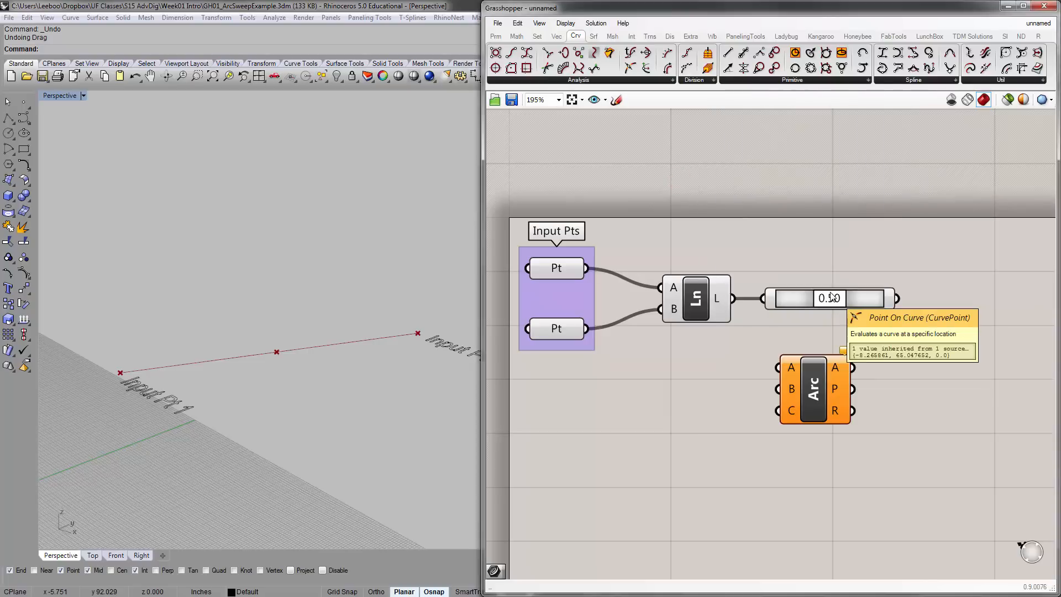
- Move the Arc 3Pt component up beyond the Point On Curve component's output, level with the Line component
{"action": "scroll", "coordinate": [922, 346], "scroll_direction": "down", "scroll_amount": 3}
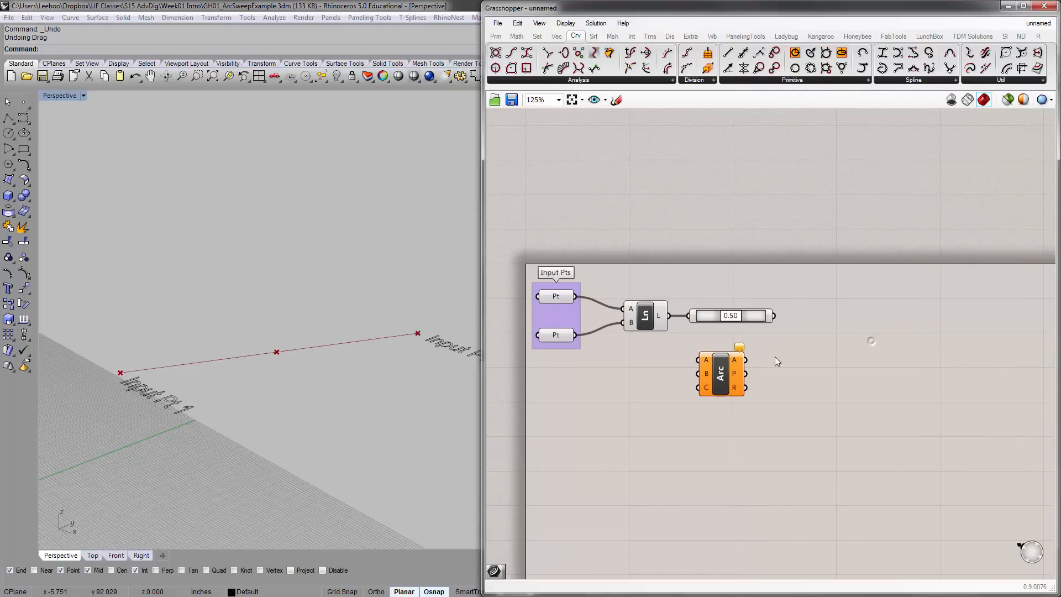
{"action": "left_click_drag", "start_coordinate": [717, 376], "coordinate": [835, 316]}
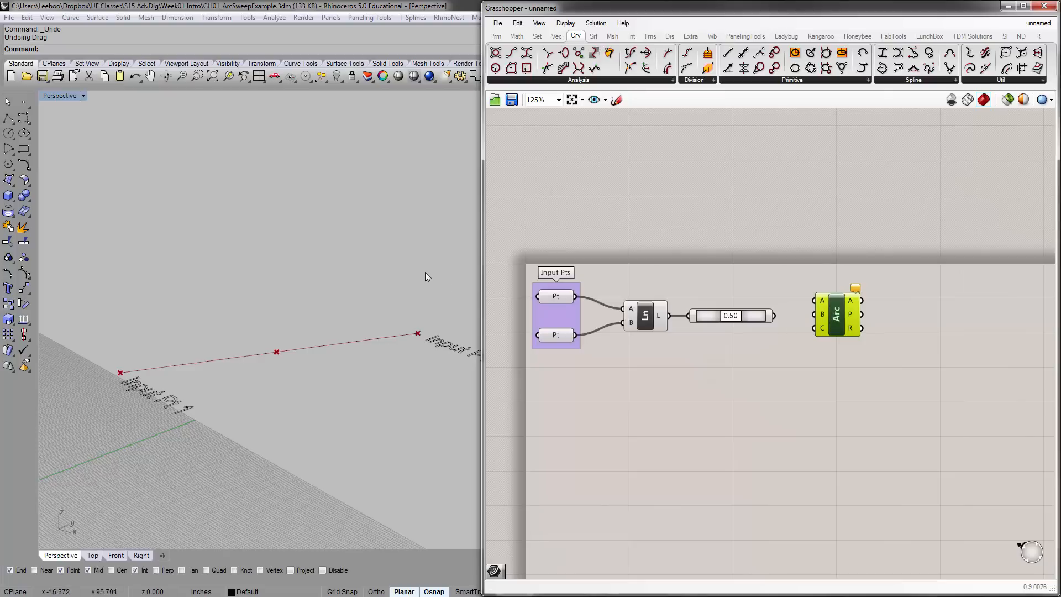
{"action": "right_click_drag", "start_coordinate": [701, 291], "coordinate": [747, 272]}
{"action": "scroll", "coordinate": [746, 273], "scroll_direction": "up", "scroll_amount": 1}
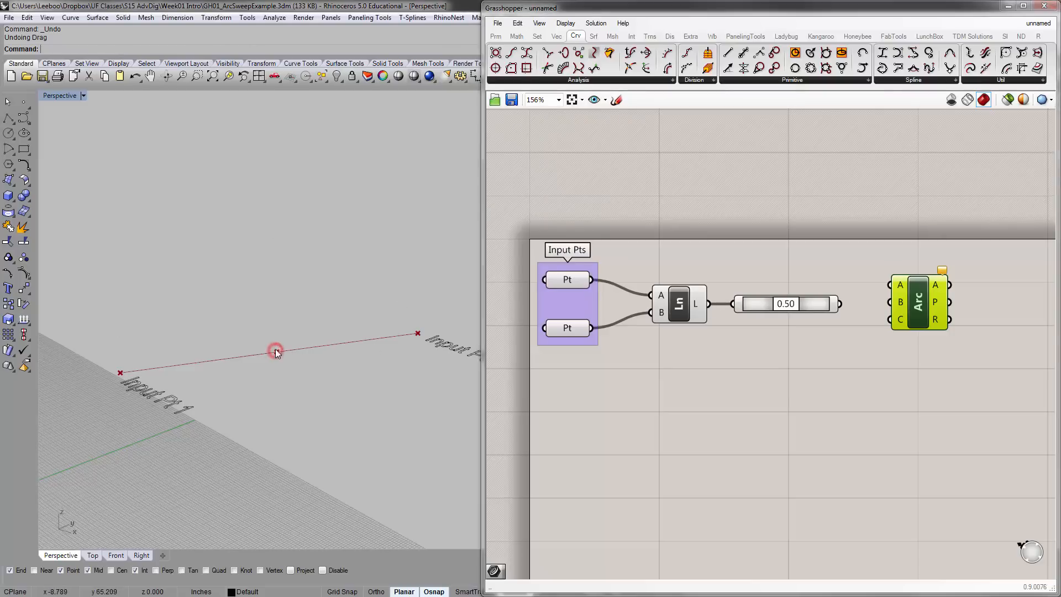
- Highlight the line's midpoint by selecting Point On Curve, and move the Arc 3Pt component farther away to make room between them
{"action": "left_click", "coordinate": [268, 366]}
{"action": "left_click", "coordinate": [266, 327]}
{"action": "left_click", "coordinate": [765, 307]}
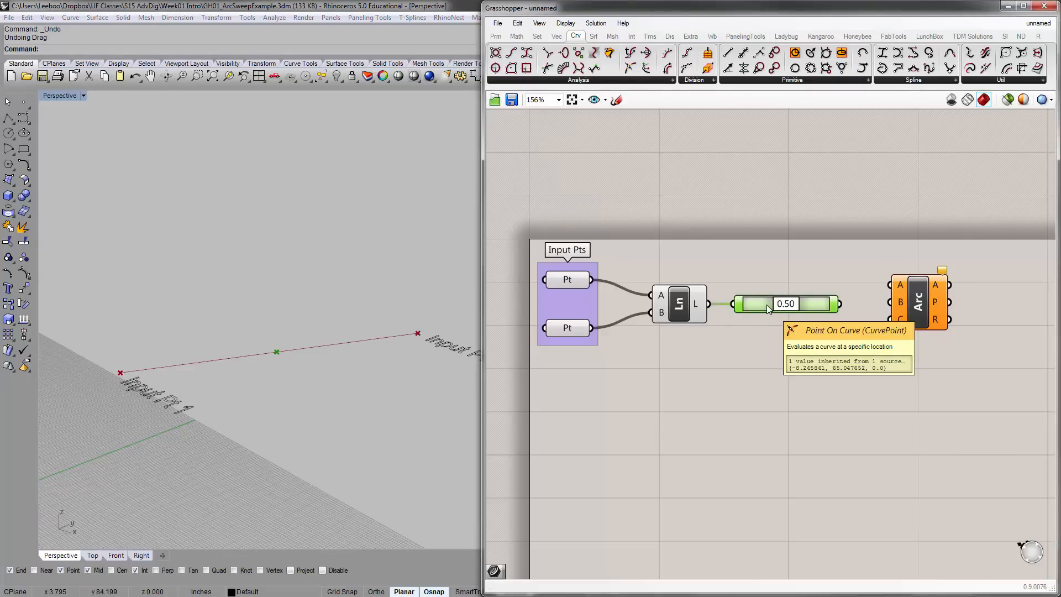
{"action": "left_click", "coordinate": [785, 341]}
{"action": "right_click_drag", "start_coordinate": [827, 334], "coordinate": [807, 339]}
{"action": "left_click_drag", "start_coordinate": [896, 305], "coordinate": [947, 306]}
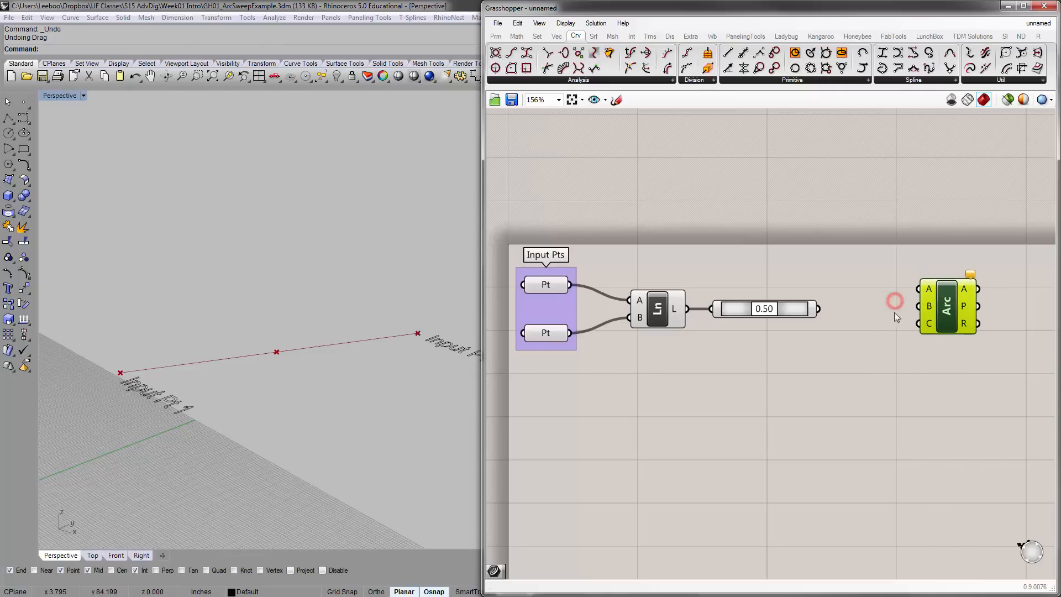
{"action": "right_click_drag", "start_coordinate": [813, 334], "coordinate": [815, 327]}
{"action": "left_click_drag", "start_coordinate": [937, 298], "coordinate": [938, 308]}
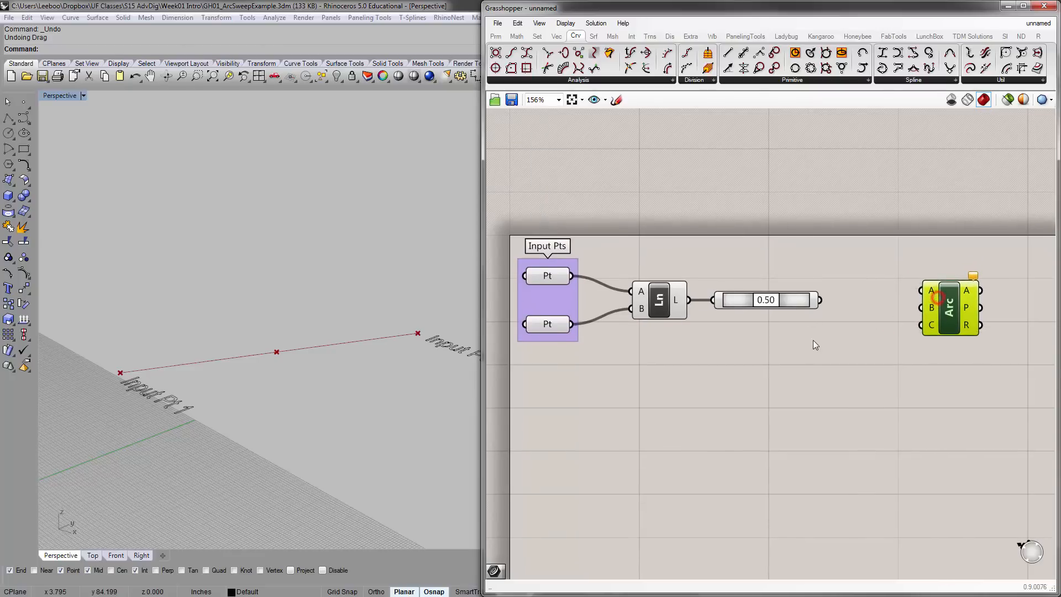
- Add a Move component and place it between the Point On Curve and Arc 3Pt components, shifting the Arc 3Pt farther out
{"action": "double_click", "coordinate": [813, 339]}
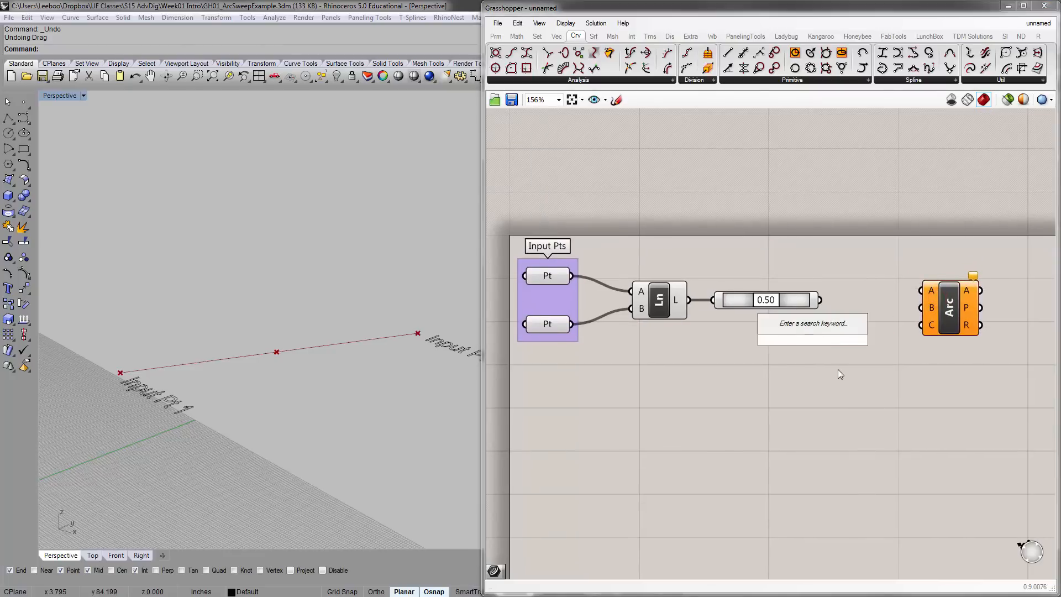
{"action": "type", "text": "move"}
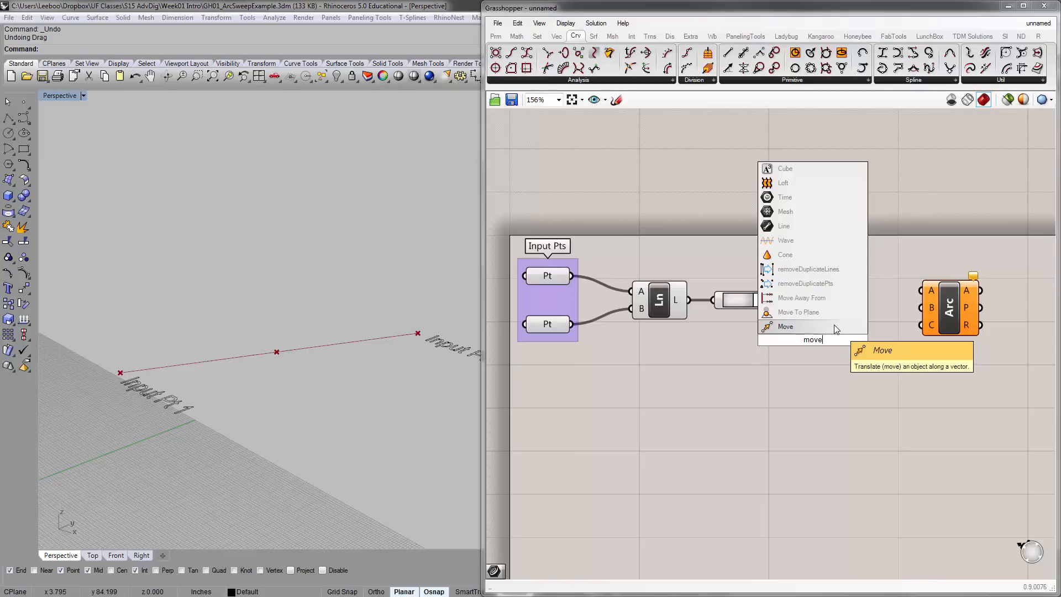
{"action": "left_click", "coordinate": [798, 326]}
{"action": "right_click_drag", "start_coordinate": [821, 347], "coordinate": [720, 347]}
{"action": "left_click_drag", "start_coordinate": [715, 345], "coordinate": [776, 318]}
{"action": "right_click_drag", "start_coordinate": [775, 316], "coordinate": [771, 306]}
{"action": "left_click_drag", "start_coordinate": [844, 301], "coordinate": [897, 302]}
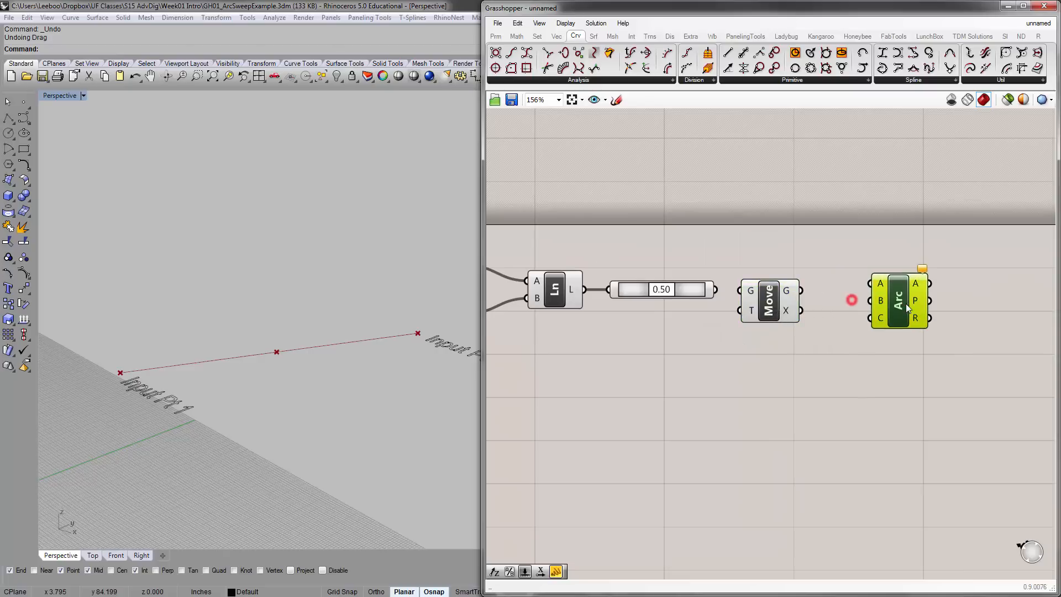
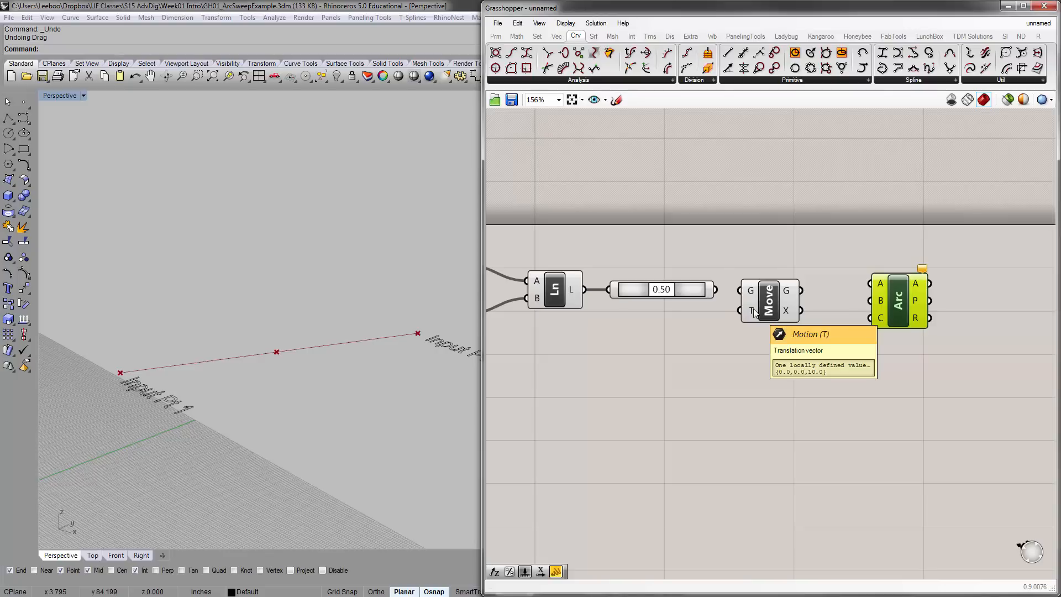
- Connect the Point On Curve output to the Move component's G input, and inspect the raised point from several angles in Rhino
{"action": "right_click_drag", "start_coordinate": [753, 309], "coordinate": [781, 293]}
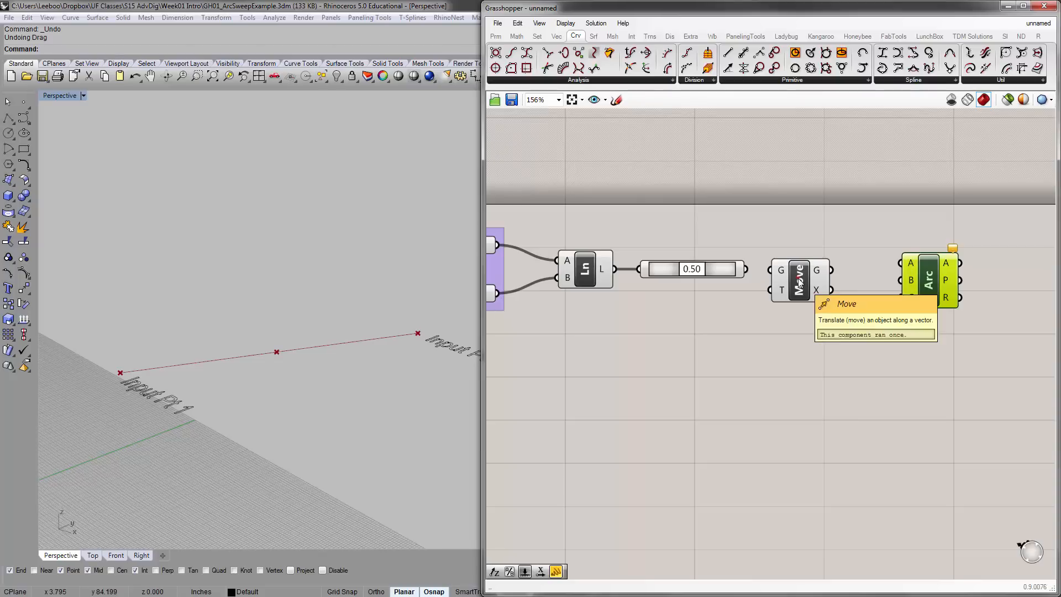
{"action": "left_click_drag", "start_coordinate": [801, 285], "coordinate": [817, 285]}
{"action": "left_click_drag", "start_coordinate": [746, 269], "coordinate": [781, 285]}
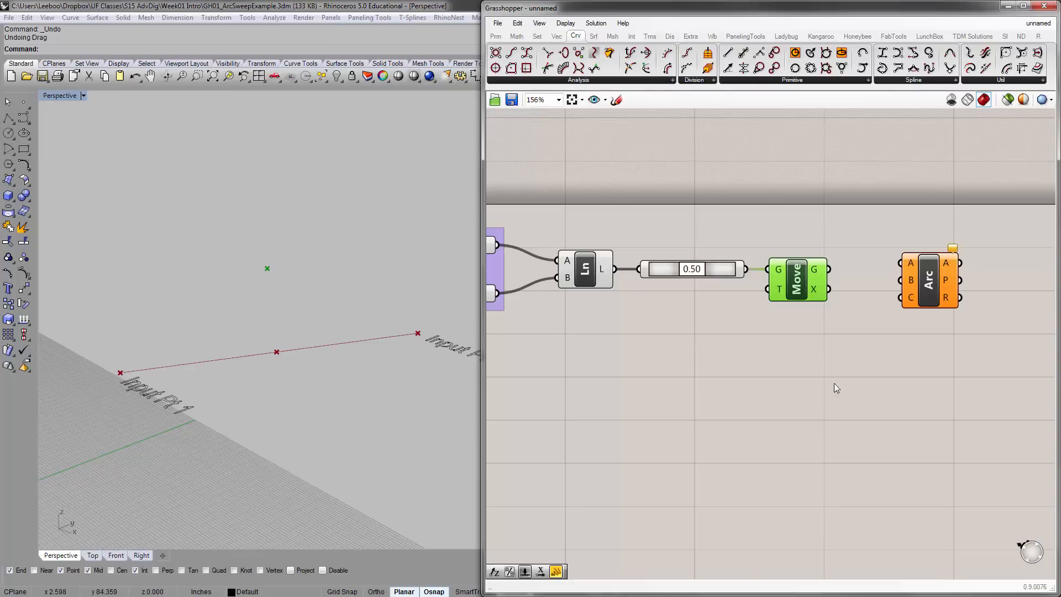
{"action": "right_click_drag", "start_coordinate": [277, 277], "coordinate": [355, 267]}
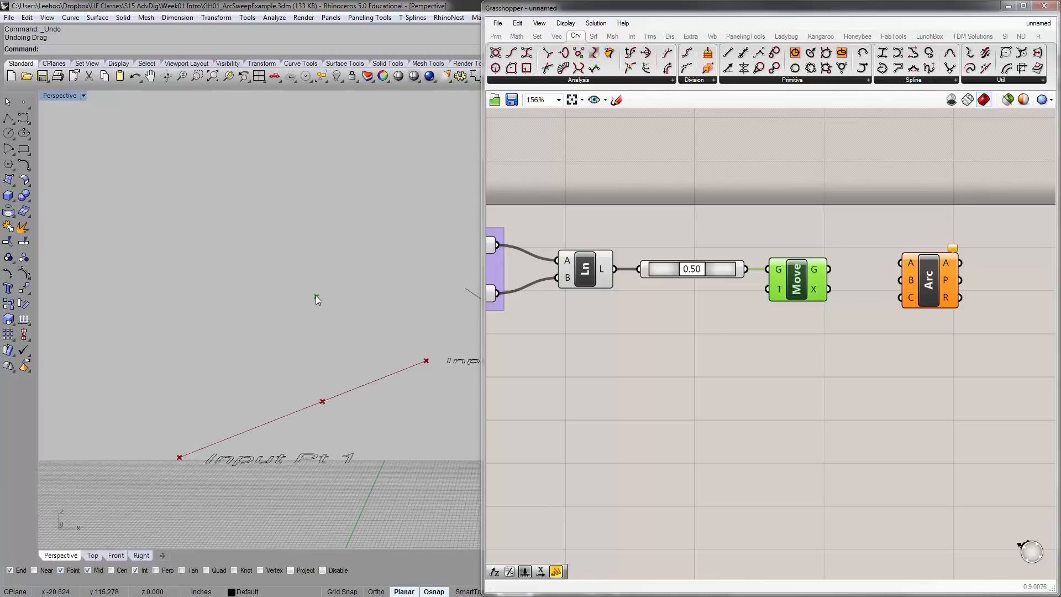
{"action": "right_click_drag", "start_coordinate": [347, 329], "coordinate": [262, 305]}
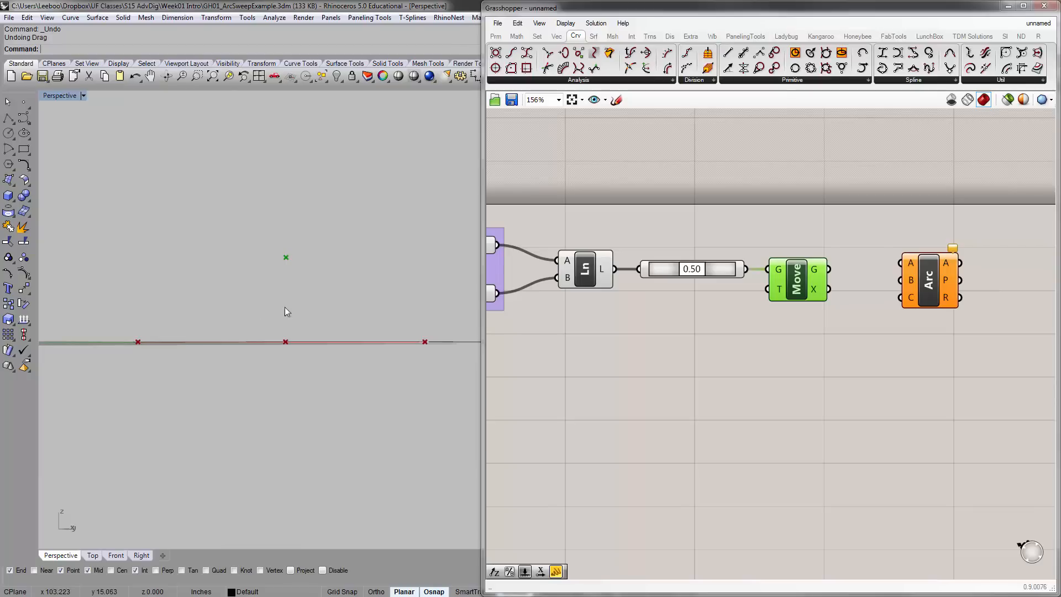
{"action": "right_click_drag", "start_coordinate": [329, 301], "coordinate": [359, 344]}
{"action": "left_click", "coordinate": [836, 415]}
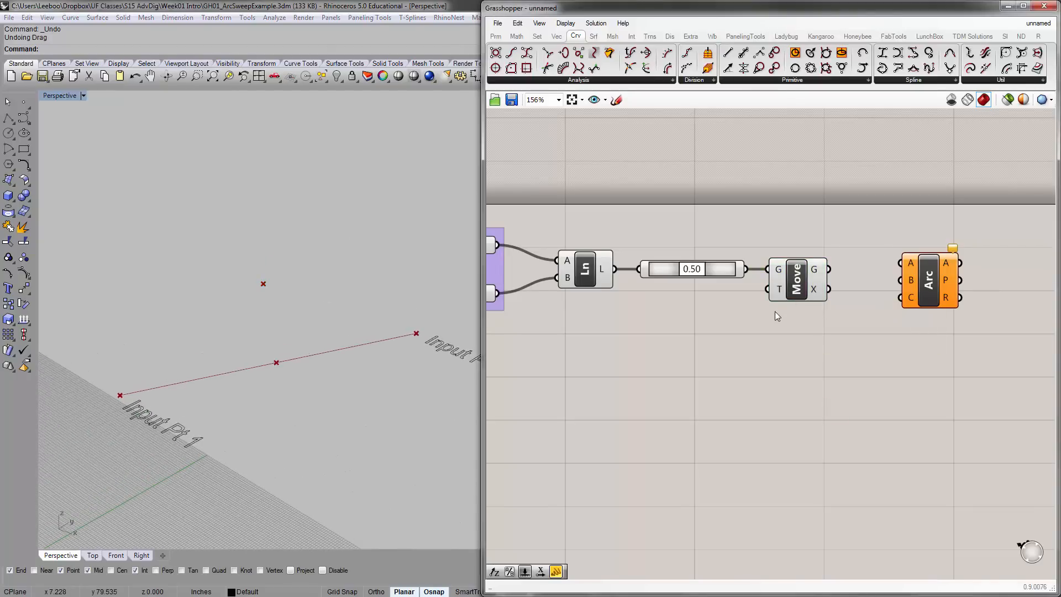
- Place the Arc 3Pt component above the definition, and connect the first input point to its A input and the second to its C input
{"action": "scroll", "coordinate": [782, 310], "scroll_direction": "down", "scroll_amount": 2}
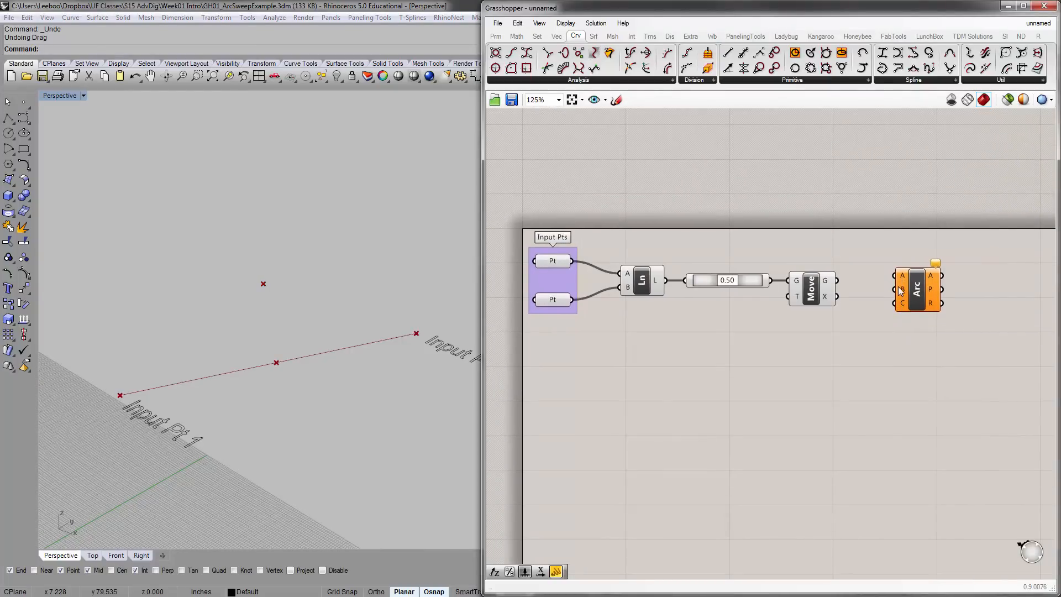
{"action": "left_click", "coordinate": [550, 261]}
{"action": "left_click_drag", "start_coordinate": [572, 262], "coordinate": [801, 202]}
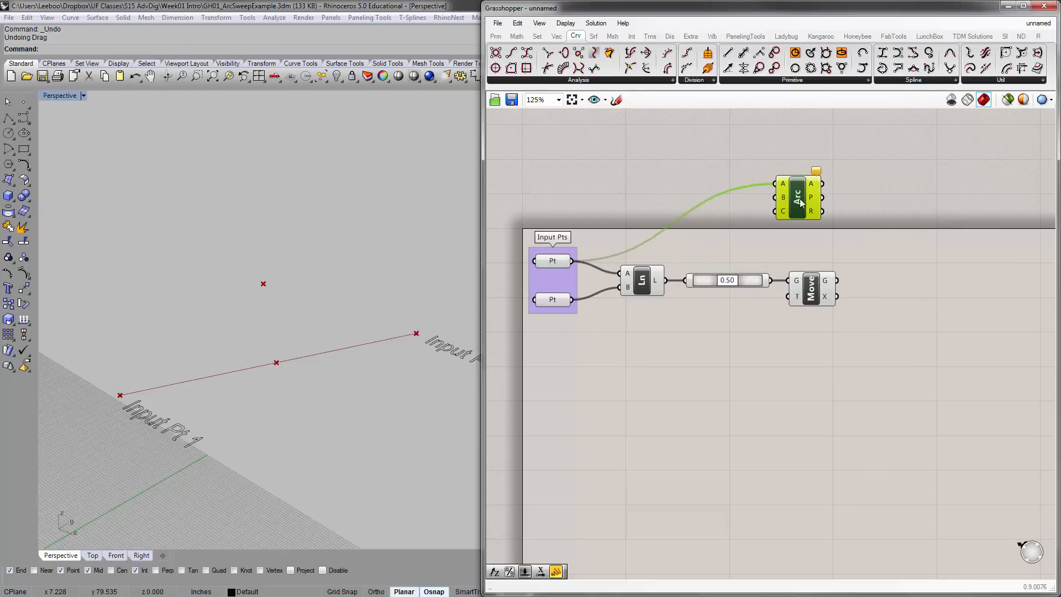
{"action": "left_click", "coordinate": [718, 242]}
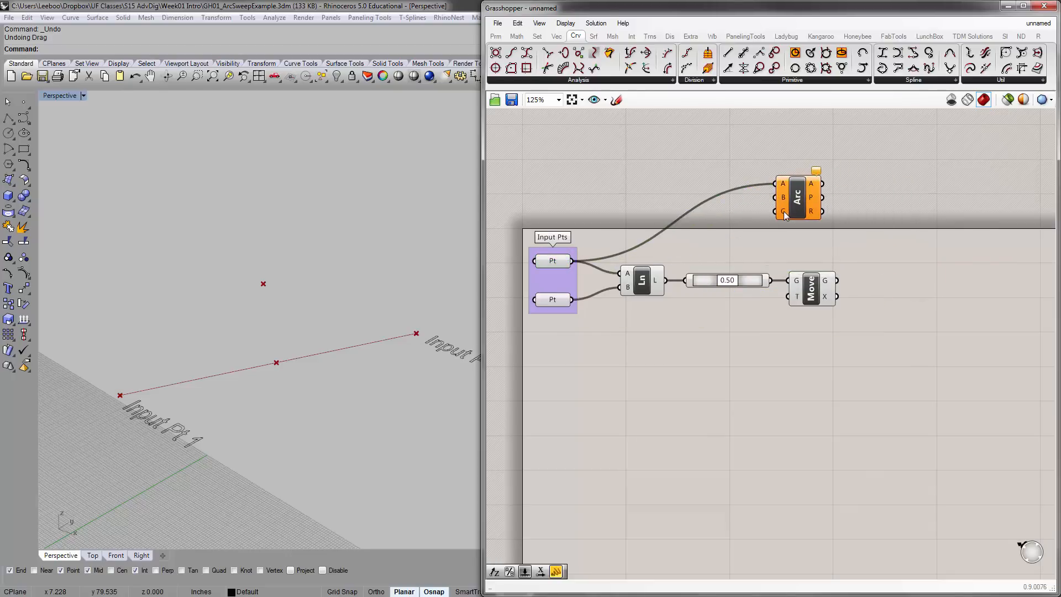
{"action": "left_click", "coordinate": [552, 299]}
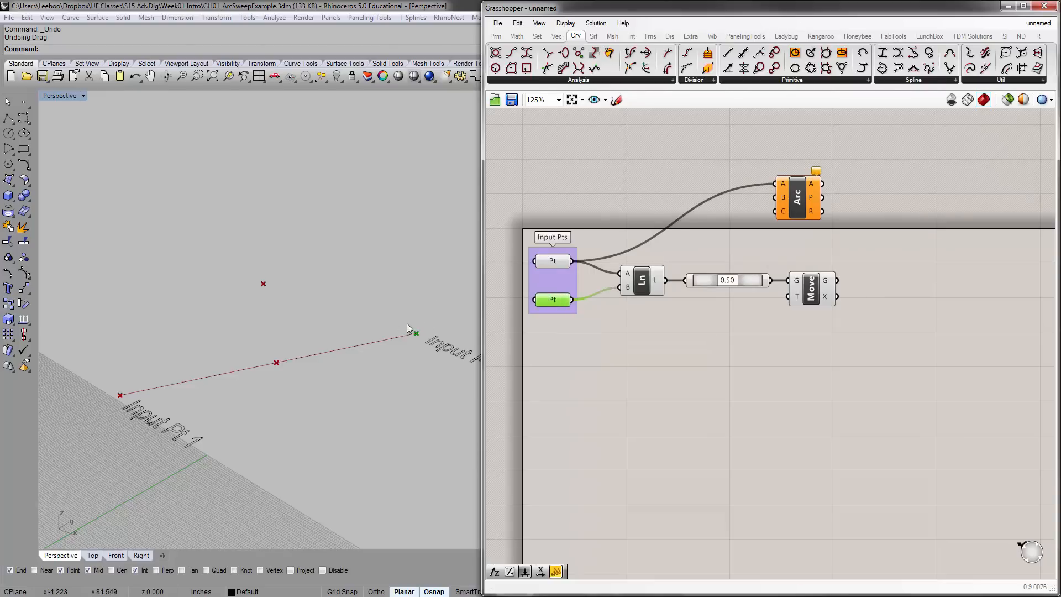
{"action": "left_click_drag", "start_coordinate": [572, 299], "coordinate": [774, 212]}
- Place the Arc 3Pt component beside Move and connect Move's G output to the arc's B input
{"action": "right_click_drag", "start_coordinate": [833, 249], "coordinate": [748, 251]}
{"action": "left_click_drag", "start_coordinate": [720, 205], "coordinate": [823, 296]}
{"action": "mouse_move", "coordinate": [743, 284]}
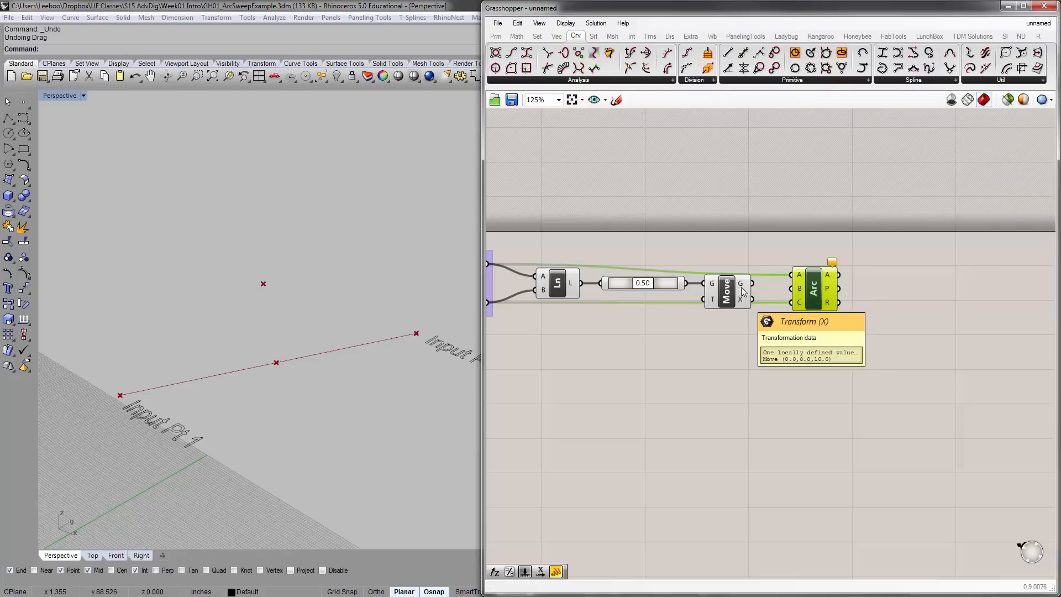
{"action": "left_click_drag", "start_coordinate": [751, 283], "coordinate": [791, 288]}
{"action": "left_click", "coordinate": [748, 344]}
{"action": "mouse_move", "coordinate": [243, 292]}
{"action": "right_mouse_down"}
{"action": "mouse_move", "coordinate": [239, 256]}
{"action": "mouse_move", "coordinate": [236, 279]}
{"action": "right_mouse_up"}
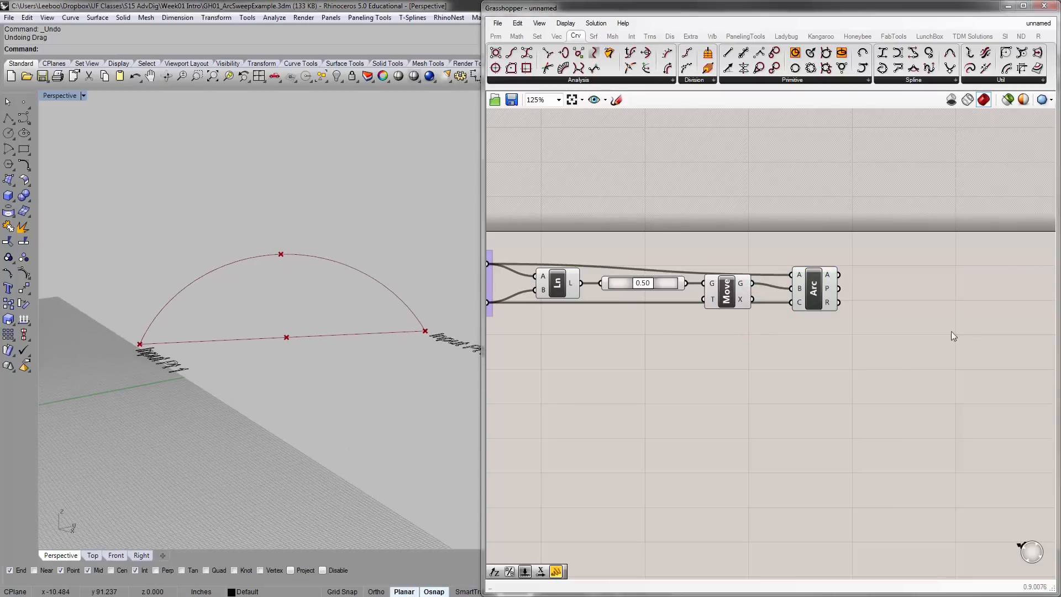
- Rearrange the Move component below the wires running to the Arc 3Pt component, and bring the Arc 3Pt closer so the connections read clearly
{"action": "left_click", "coordinate": [823, 291]}
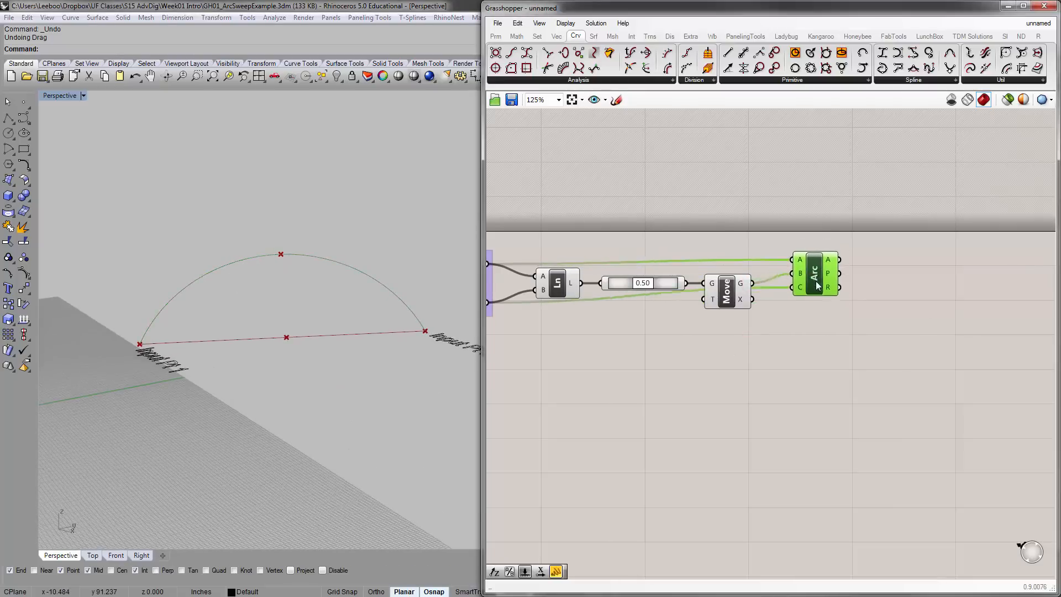
{"action": "mouse_move", "coordinate": [815, 286]}
{"action": "left_mouse_down"}
{"action": "mouse_move", "coordinate": [860, 277]}
{"action": "mouse_move", "coordinate": [795, 287]}
{"action": "left_mouse_up"}
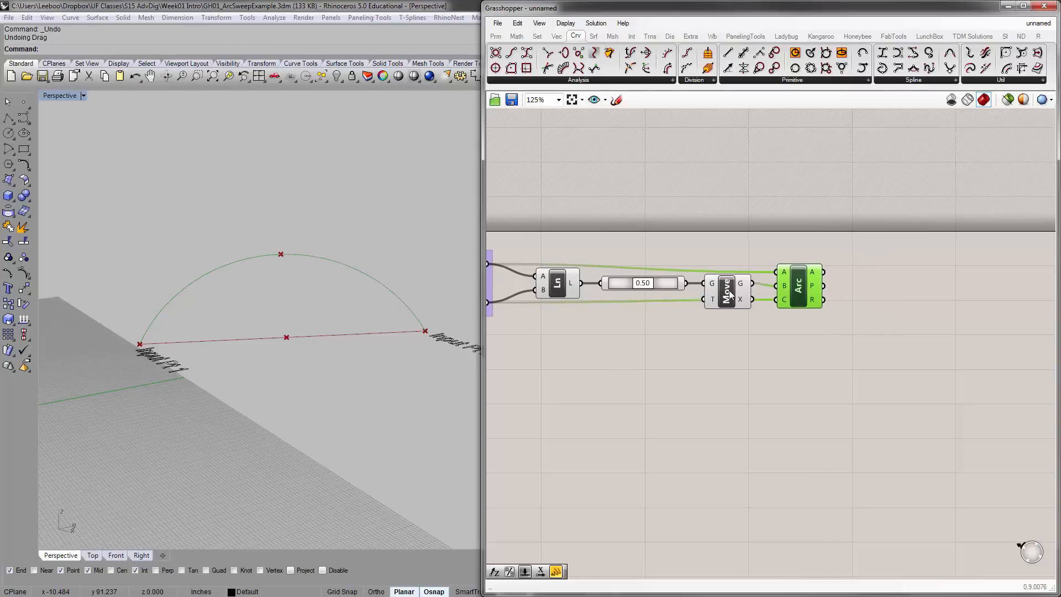
{"action": "left_click_drag", "start_coordinate": [727, 298], "coordinate": [725, 351]}
{"action": "left_click", "coordinate": [801, 289]}
{"action": "left_click_drag", "start_coordinate": [800, 289], "coordinate": [803, 287]}
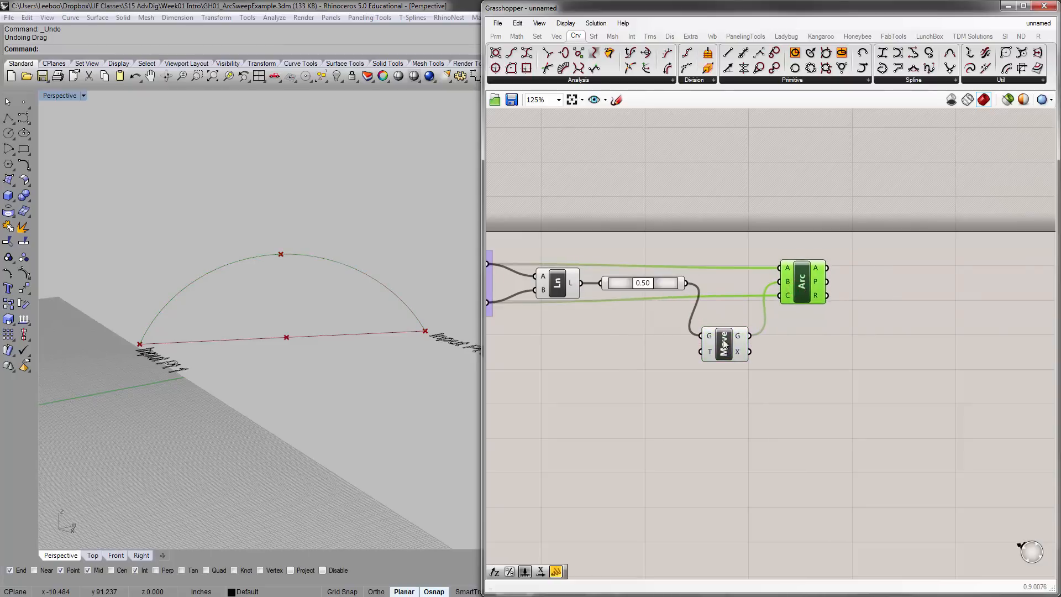
{"action": "left_click_drag", "start_coordinate": [723, 343], "coordinate": [730, 335]}
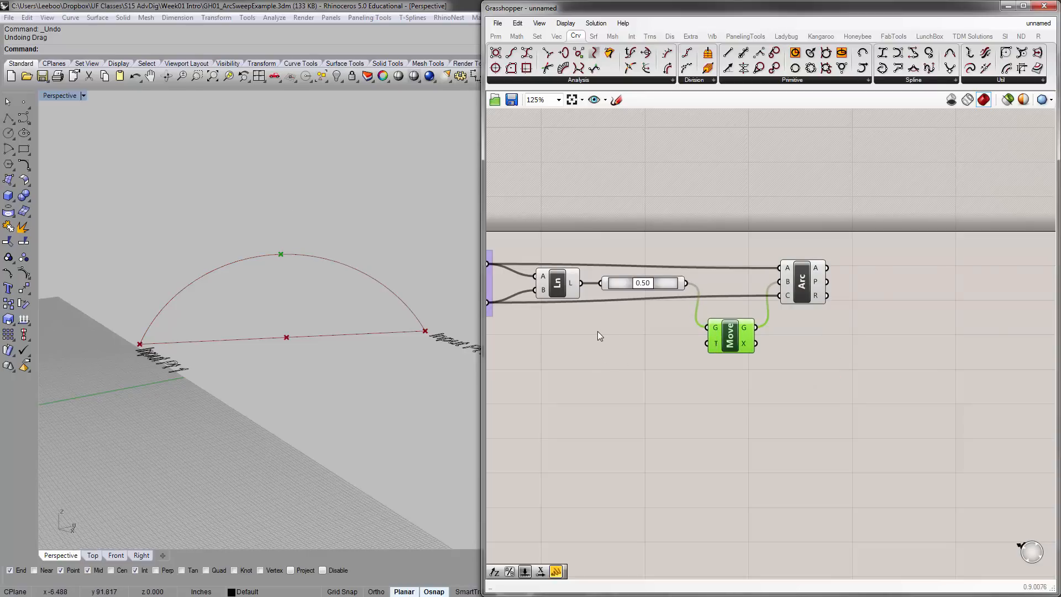
{"action": "right_click_drag", "start_coordinate": [594, 332], "coordinate": [654, 327]}
{"action": "scroll", "coordinate": [792, 332], "scroll_direction": "up", "scroll_amount": 1}
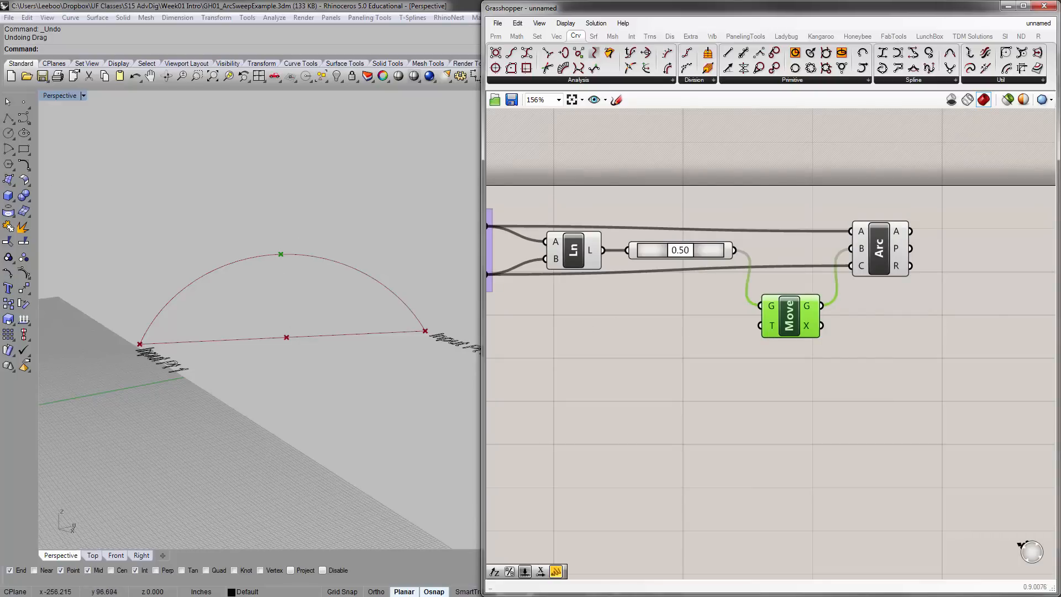
{"action": "left_click", "coordinate": [644, 378]}
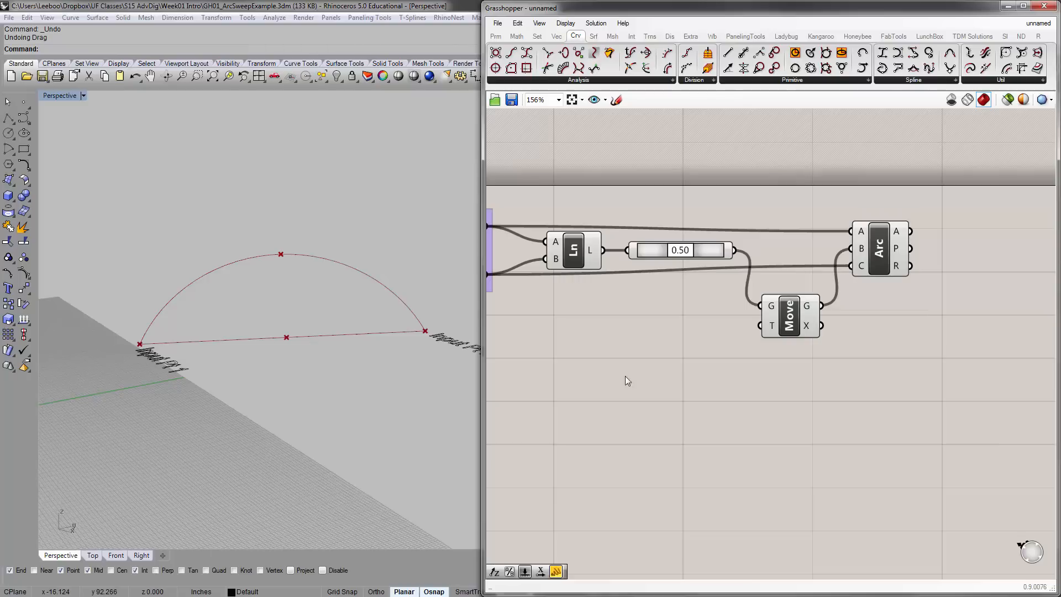
- Place a Unit Z vector component to the left of the Move component
{"action": "left_click", "coordinate": [662, 162]}
{"action": "left_click", "coordinate": [556, 36]}
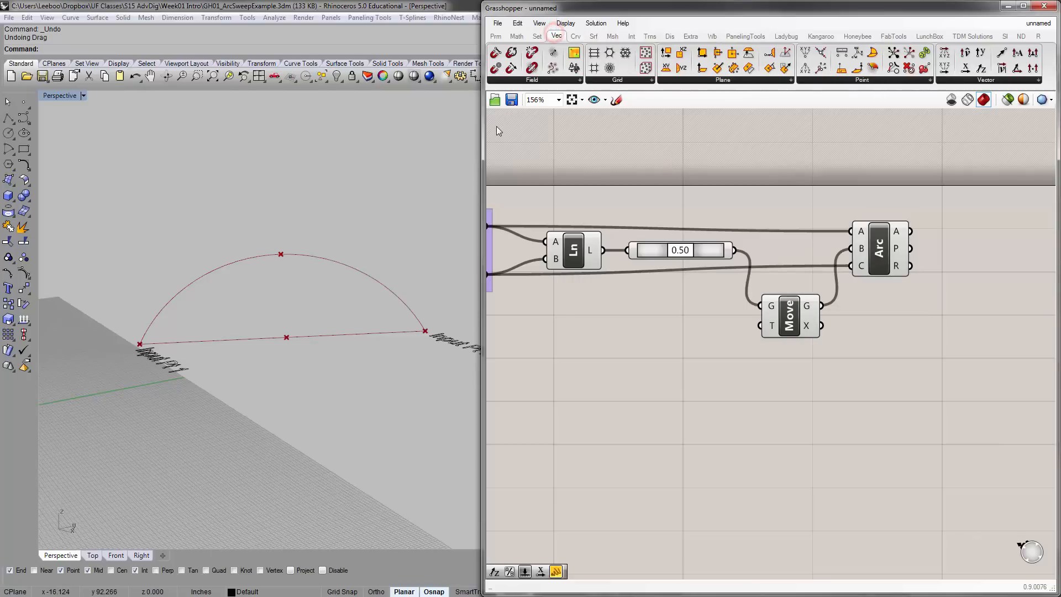
{"action": "left_click_drag", "start_coordinate": [483, 124], "coordinate": [243, 142]}
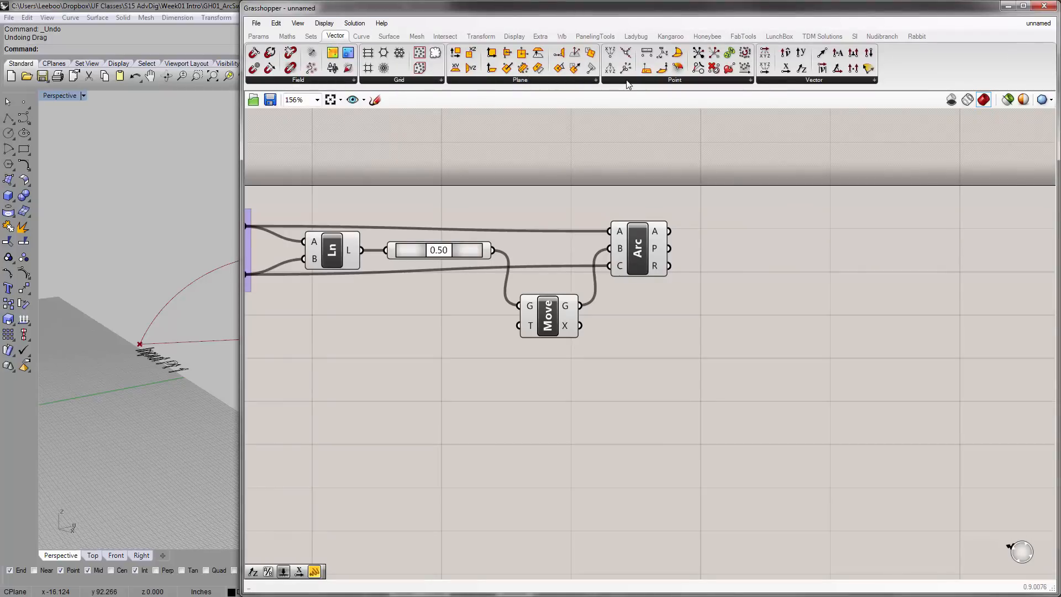
{"action": "left_click", "coordinate": [798, 80]}
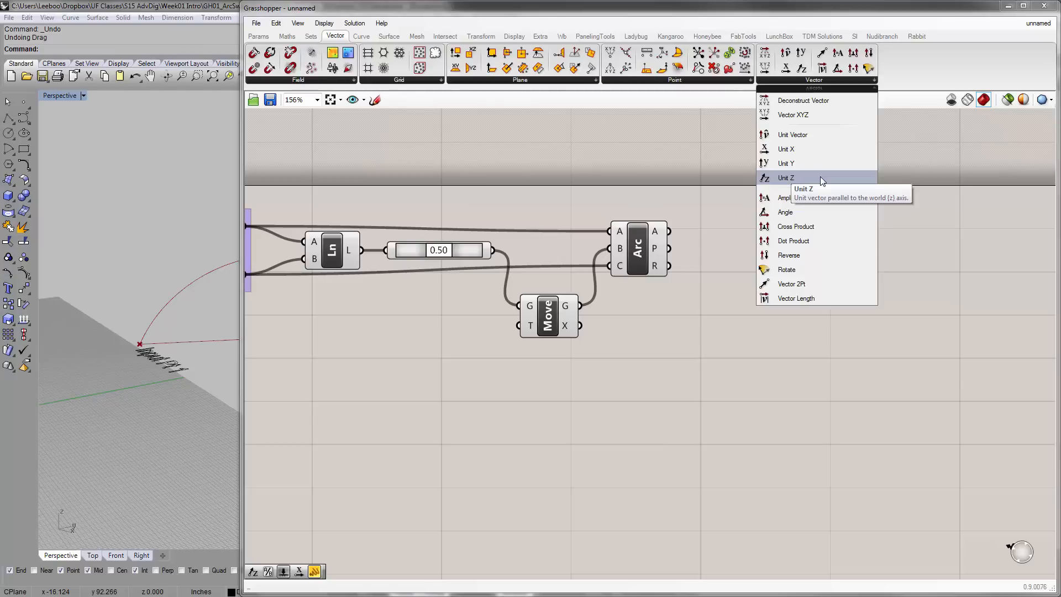
{"action": "left_click_drag", "start_coordinate": [820, 177], "coordinate": [423, 330]}
{"action": "right_click_drag", "start_coordinate": [472, 380], "coordinate": [691, 380]}
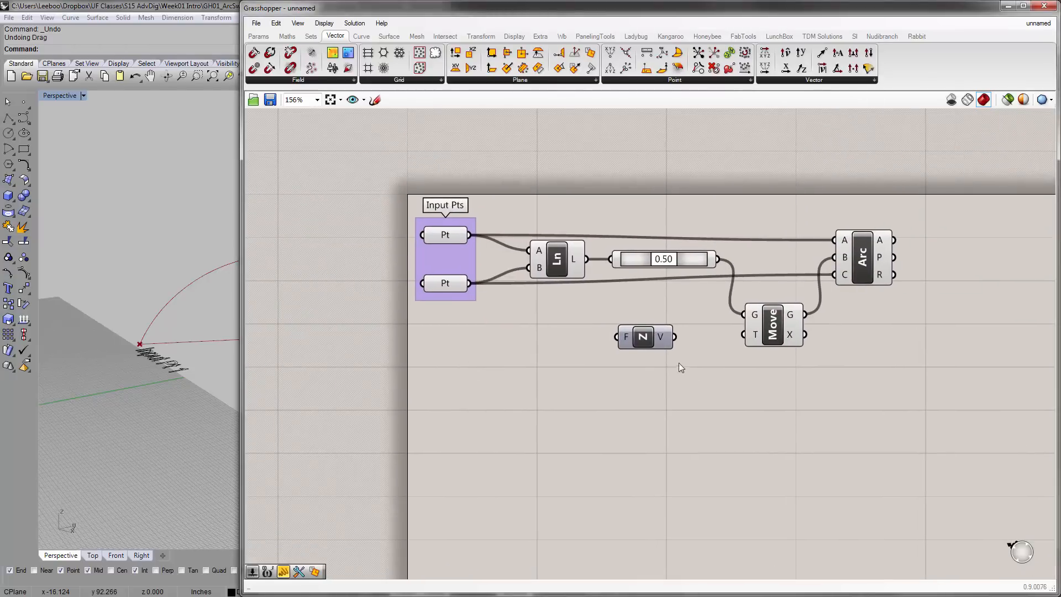
{"action": "left_click_drag", "start_coordinate": [646, 342], "coordinate": [660, 342]}
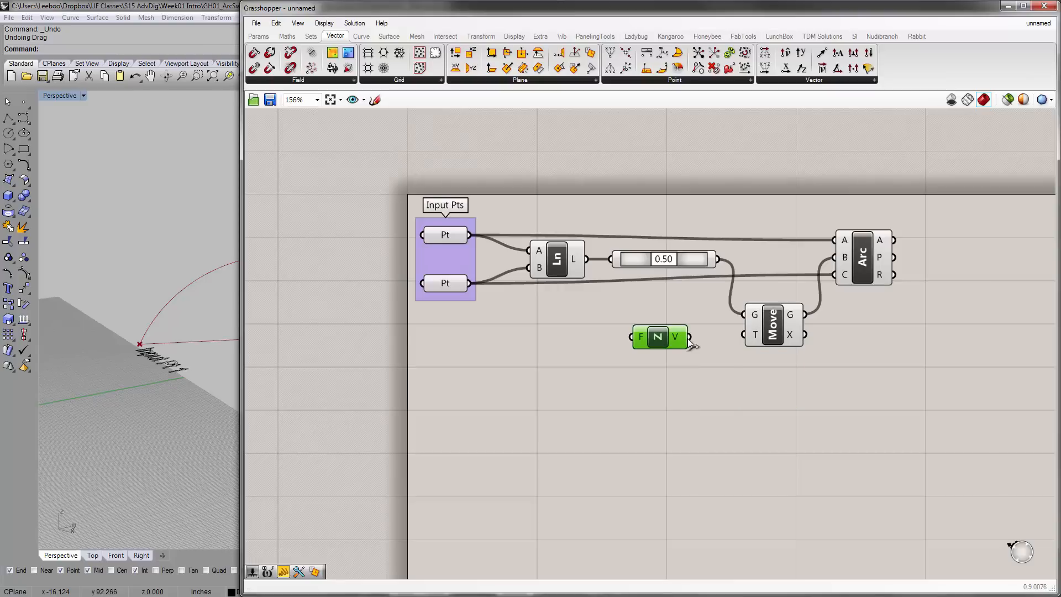
- Connect the Unit Z component's V output to Move's T input, and position Unit Z close beside Move
{"action": "left_click_drag", "start_coordinate": [244, 318], "coordinate": [461, 324]}
{"action": "right_click_drag", "start_coordinate": [807, 326], "coordinate": [756, 290]}
{"action": "left_click_drag", "start_coordinate": [831, 299], "coordinate": [886, 297]}
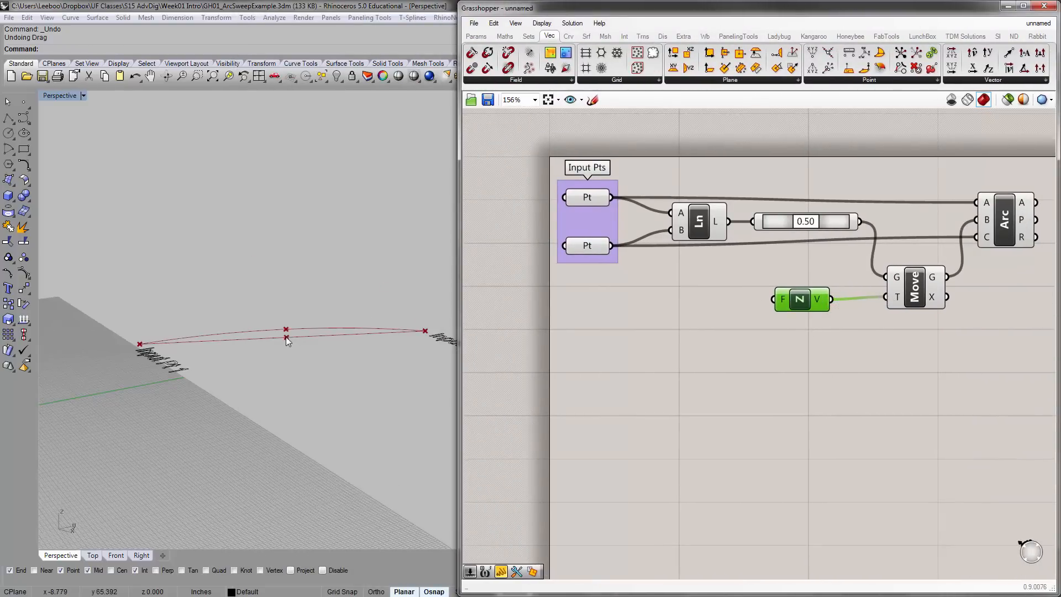
{"action": "left_click_drag", "start_coordinate": [800, 300], "coordinate": [835, 298]}
{"action": "left_click", "coordinate": [762, 302]}
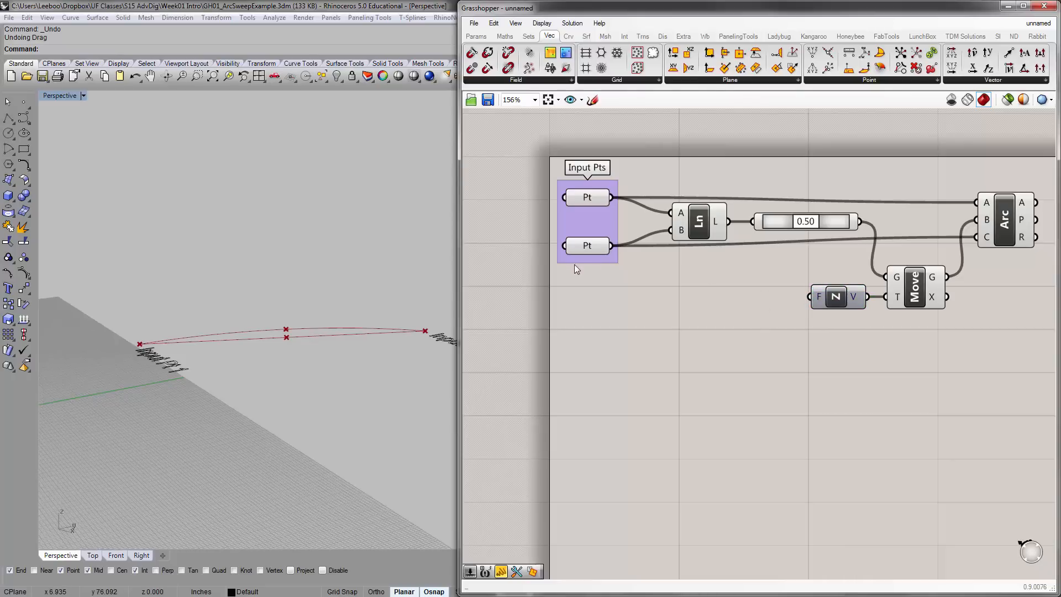
- Place a Panel on the canvas to the left of the Unit Z component
{"action": "left_click", "coordinate": [476, 35]}
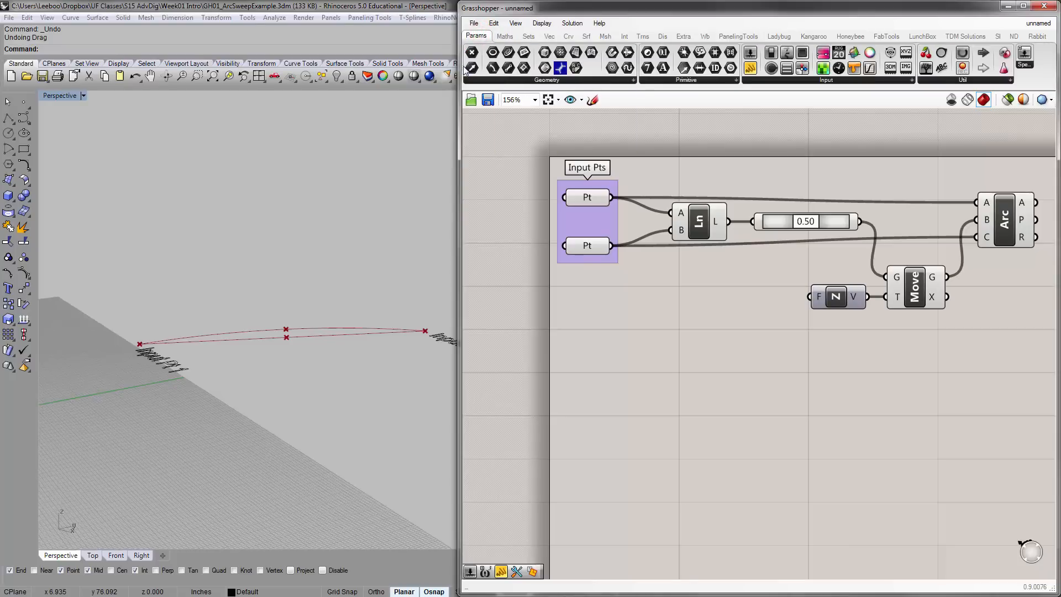
{"action": "left_click_drag", "start_coordinate": [459, 69], "coordinate": [260, 69]}
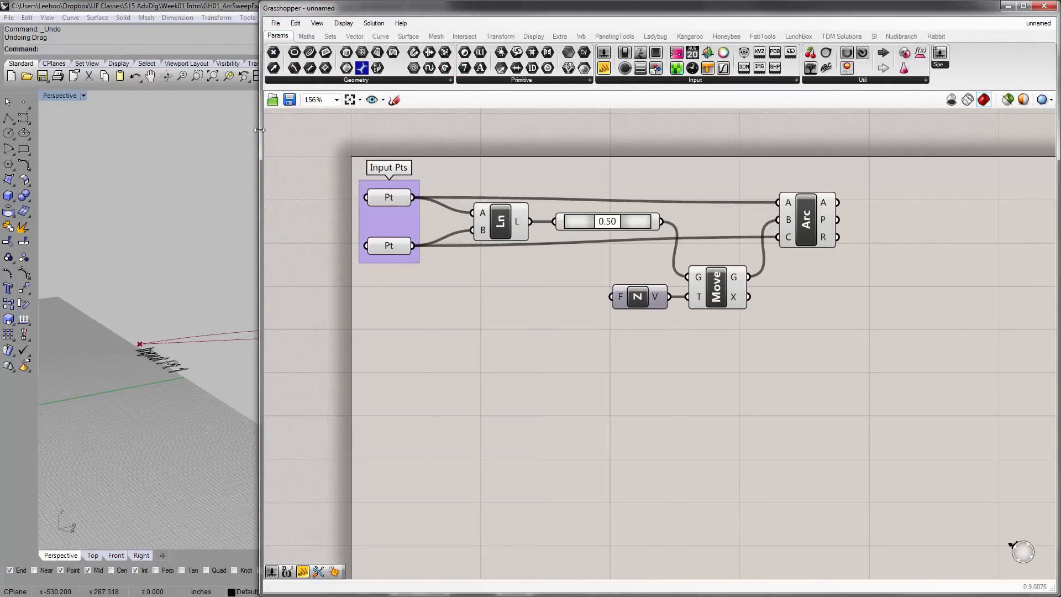
{"action": "left_click", "coordinate": [695, 81]}
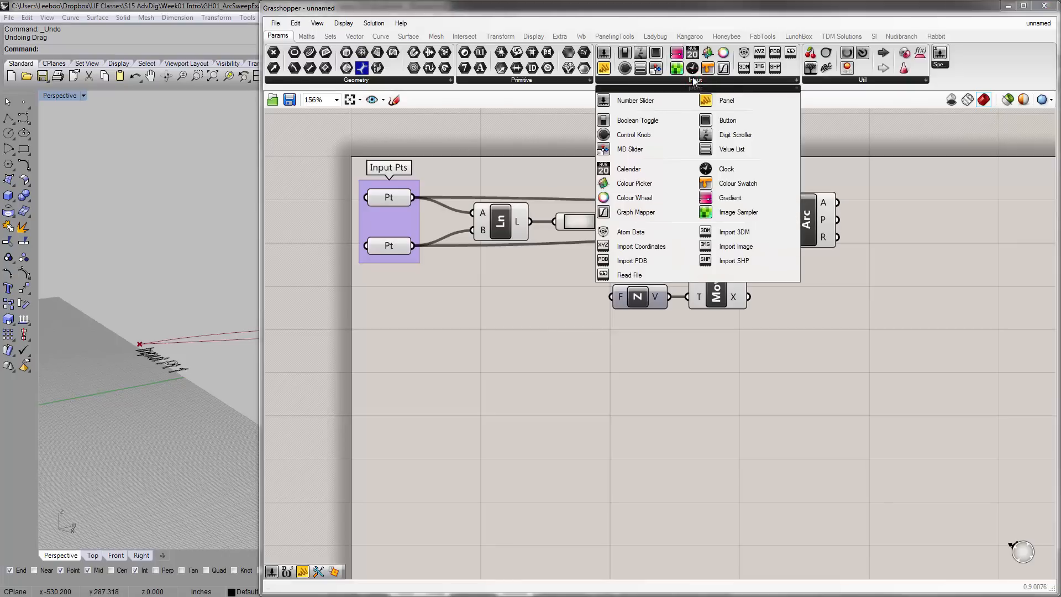
{"action": "left_click_drag", "start_coordinate": [709, 100], "coordinate": [567, 273]}
{"action": "left_click", "coordinate": [540, 329]}
{"action": "left_click_drag", "start_coordinate": [554, 315], "coordinate": [535, 305]}
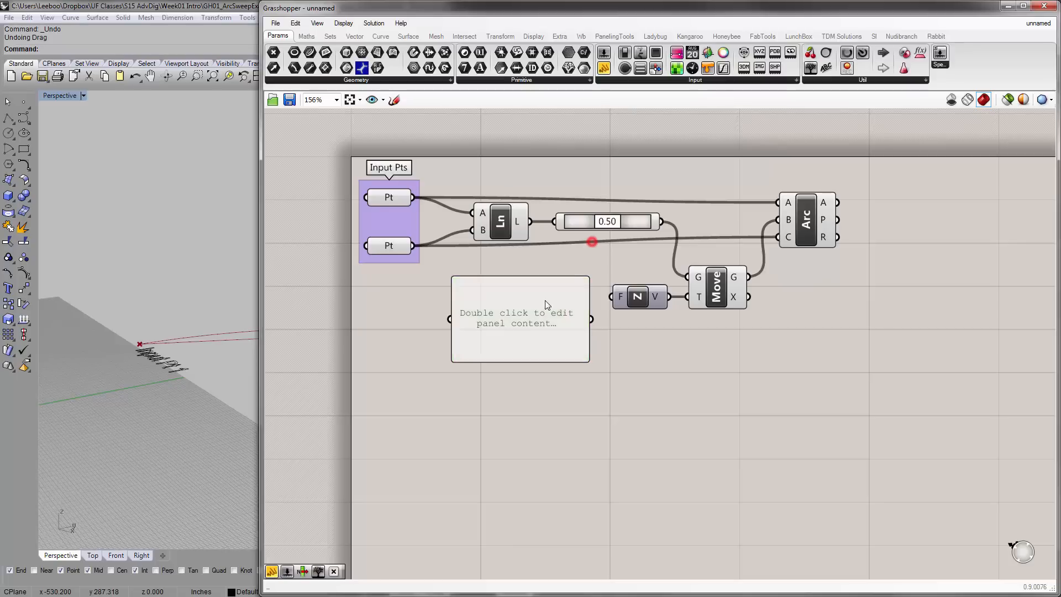
- Place a Number Slider on the canvas to the left of the Input Pts group
{"action": "left_click", "coordinate": [675, 81]}
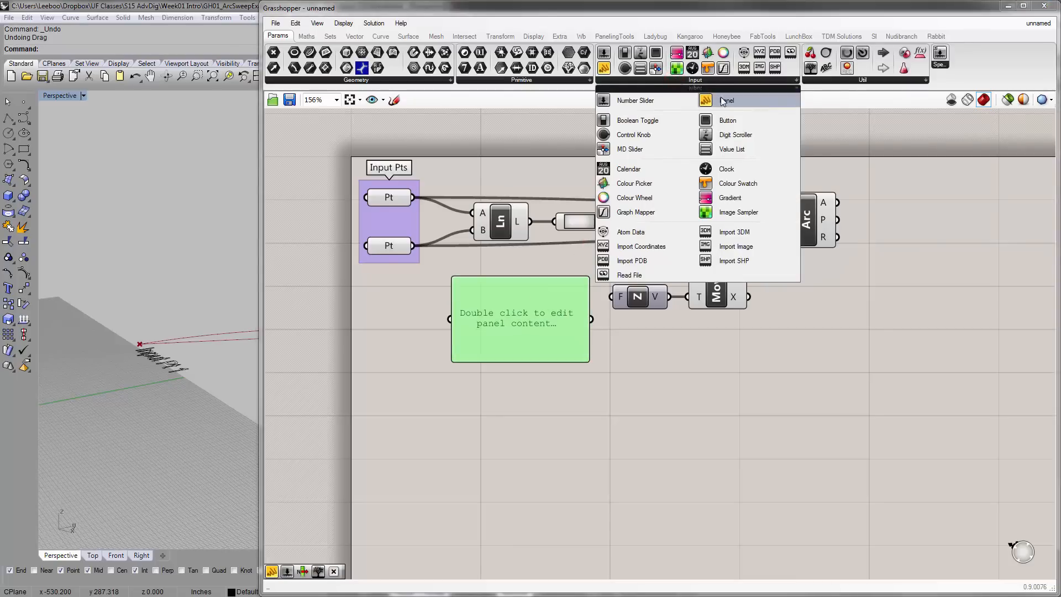
{"action": "left_click", "coordinate": [641, 98]}
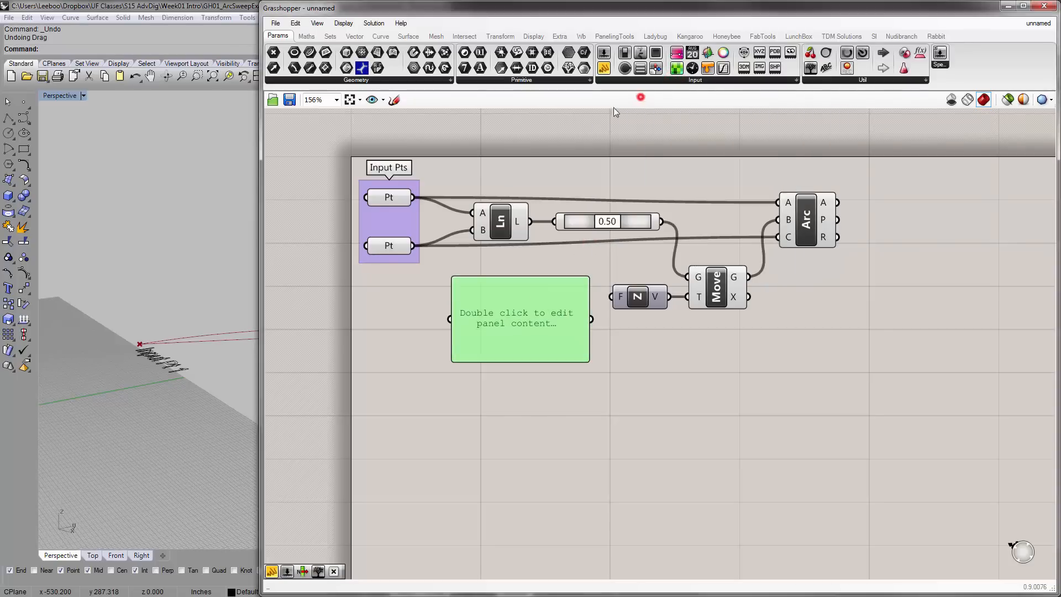
{"action": "double_click", "coordinate": [295, 293]}
{"action": "left_click", "coordinate": [373, 352]}
{"action": "right_click_drag", "start_coordinate": [373, 351], "coordinate": [475, 362]}
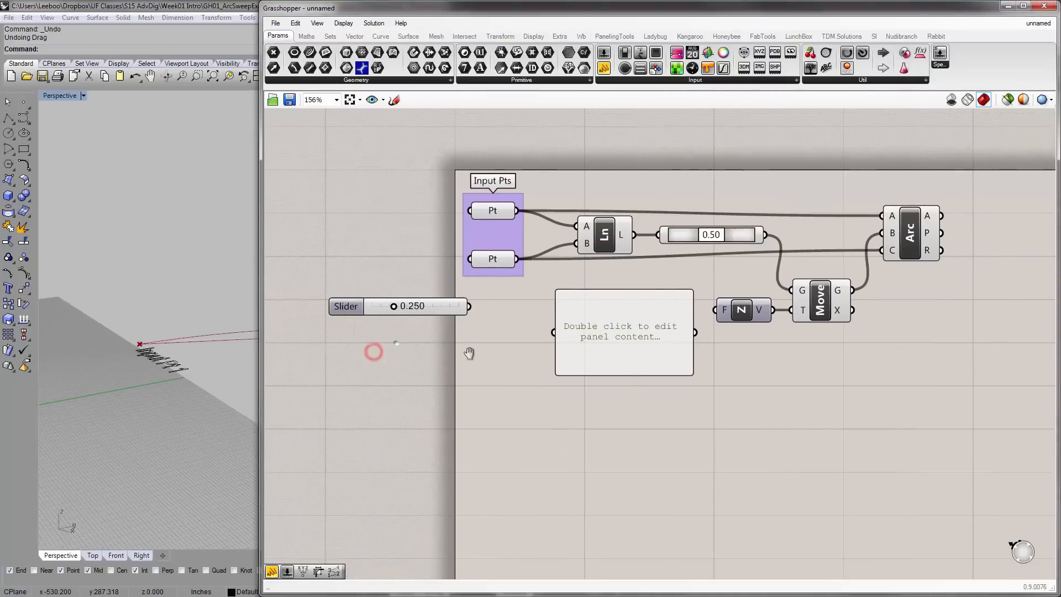
- Move the panel slightly away from Unit Z and enter 4 as its content
{"action": "left_click", "coordinate": [636, 321]}
{"action": "double_click", "coordinate": [618, 352]}
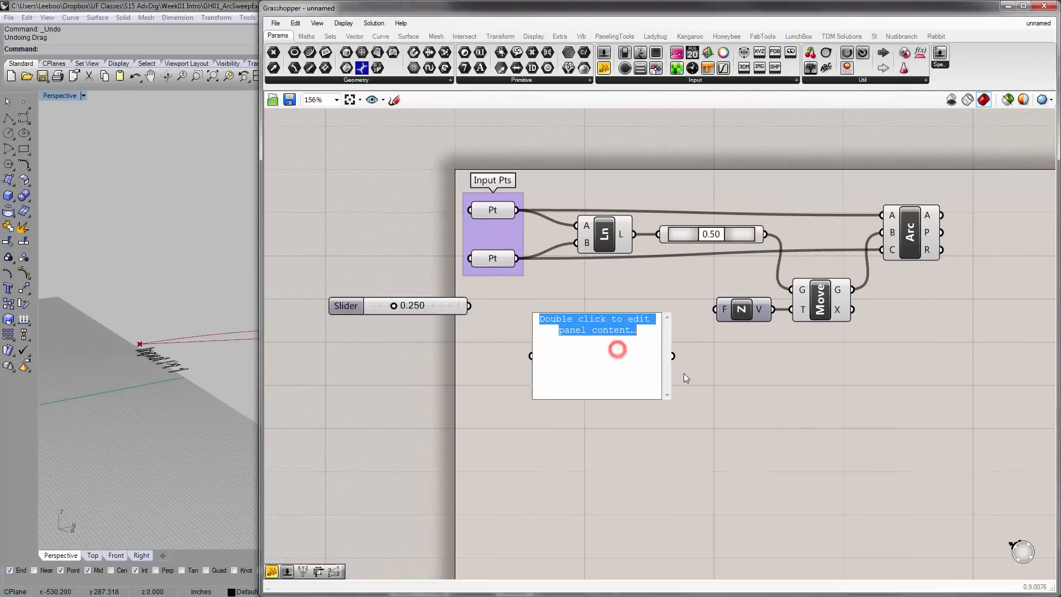
{"action": "left_click", "coordinate": [712, 434]}
{"action": "double_click", "coordinate": [615, 343]}
{"action": "type", "text": "4"}
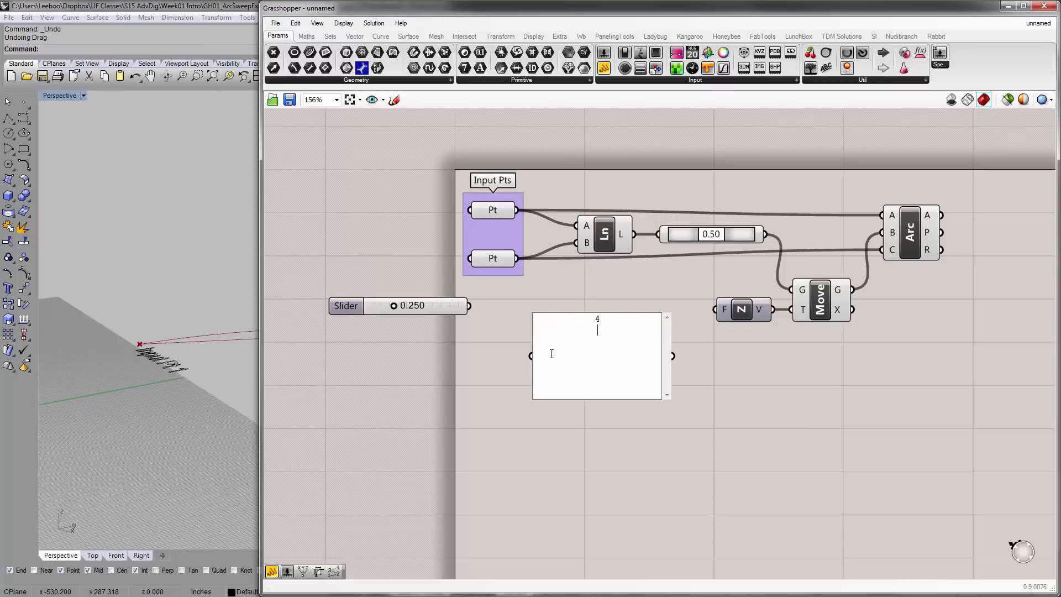
{"action": "left_click", "coordinate": [567, 371]}
{"action": "left_click", "coordinate": [753, 386]}
- Shrink the panel, connect it to Unit Z's F input, and set its content to 6
{"action": "left_click", "coordinate": [602, 351]}
{"action": "left_click_drag", "start_coordinate": [532, 313], "coordinate": [716, 310]}
{"action": "left_click_drag", "start_coordinate": [260, 325], "coordinate": [378, 326]}
{"action": "double_click", "coordinate": [760, 318]}
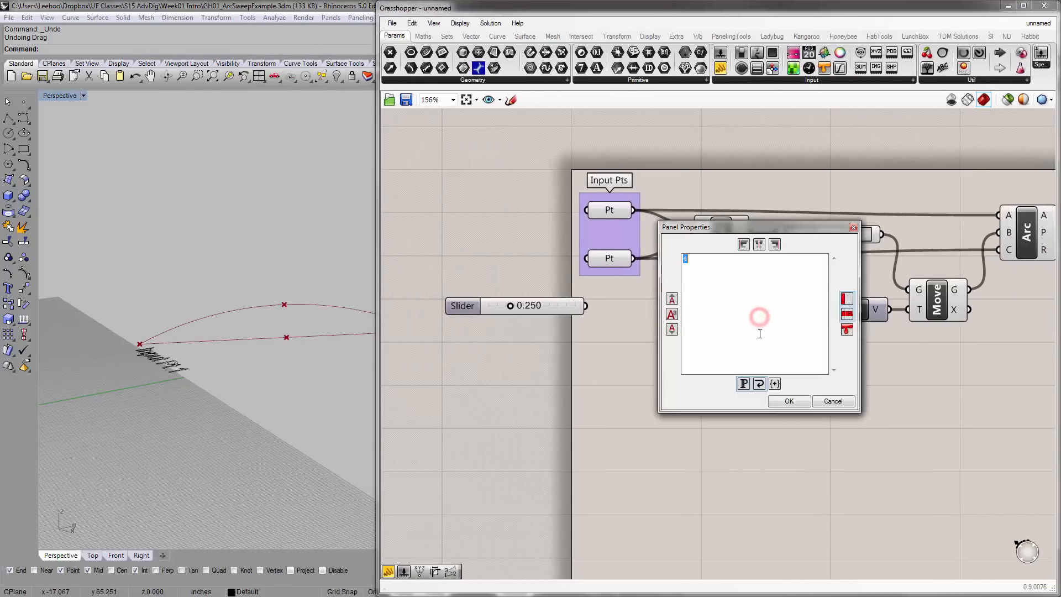
{"action": "left_click", "coordinate": [800, 402]}
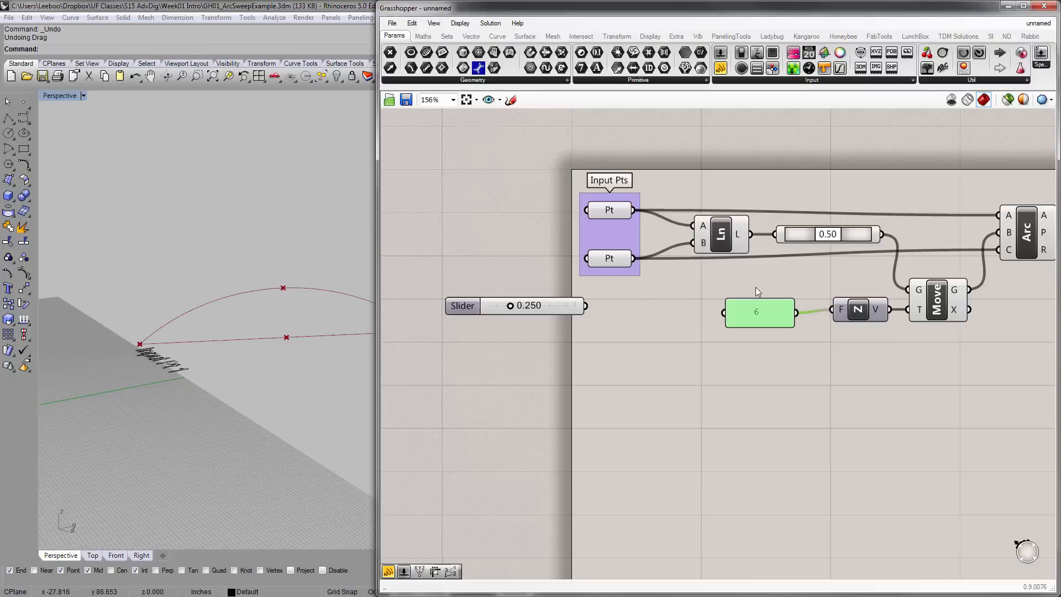
- Delete the panel feeding Unit Z and move the number slider into its place
{"action": "left_click_drag", "start_coordinate": [762, 307], "coordinate": [777, 307]}
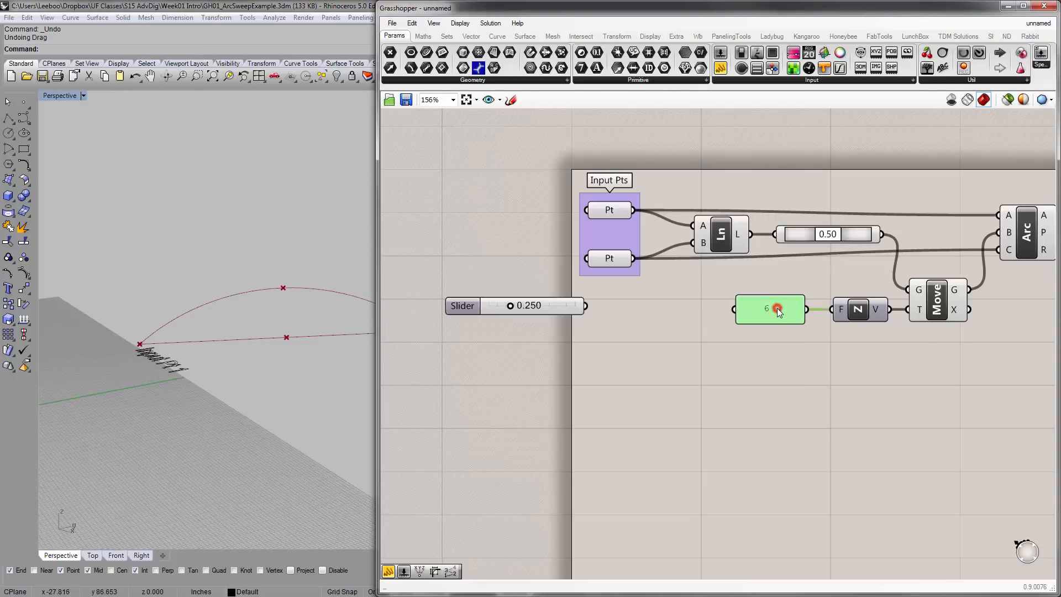
{"action": "key", "text": "Delete"}
{"action": "left_click_drag", "start_coordinate": [566, 302], "coordinate": [770, 308]}
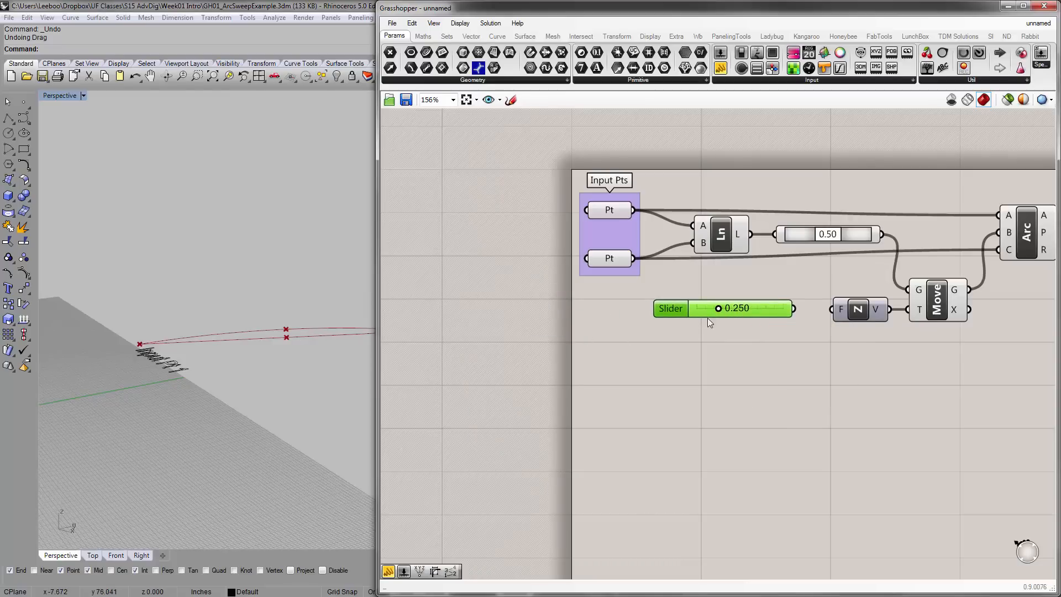
{"action": "right_click_drag", "start_coordinate": [771, 311], "coordinate": [691, 304]}
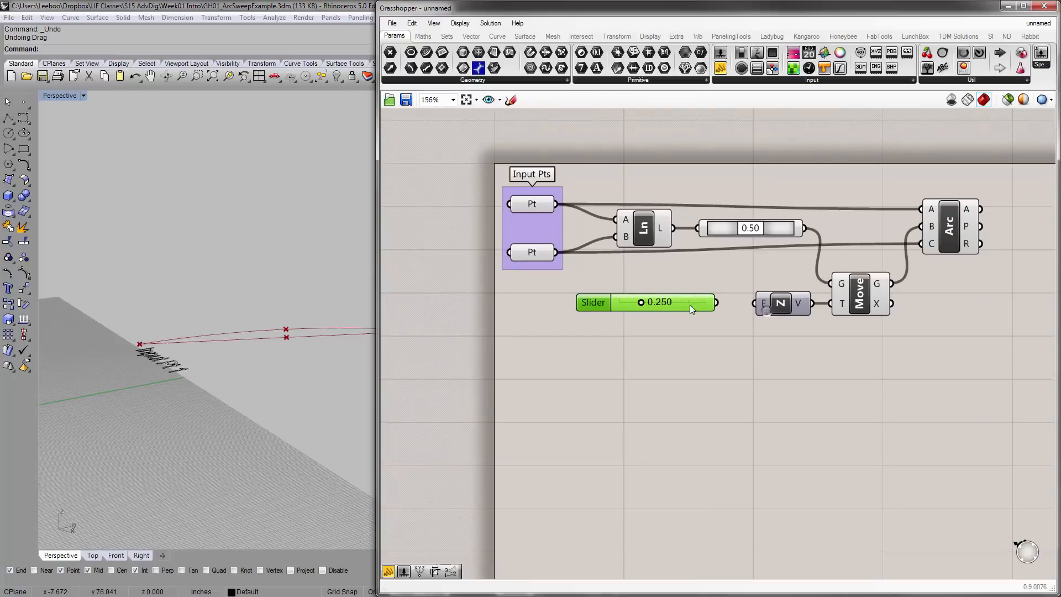
- Review the number slider's rounding, digits, numeric domain and value settings
{"action": "double_click", "coordinate": [592, 303]}
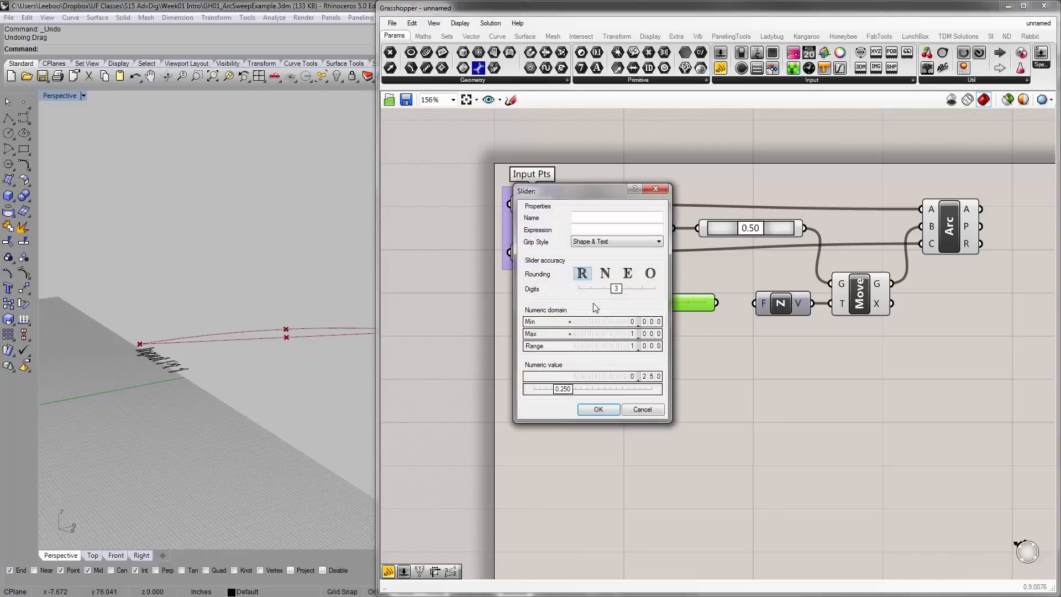
{"action": "left_click", "coordinate": [656, 189]}
{"action": "double_click", "coordinate": [592, 301]}
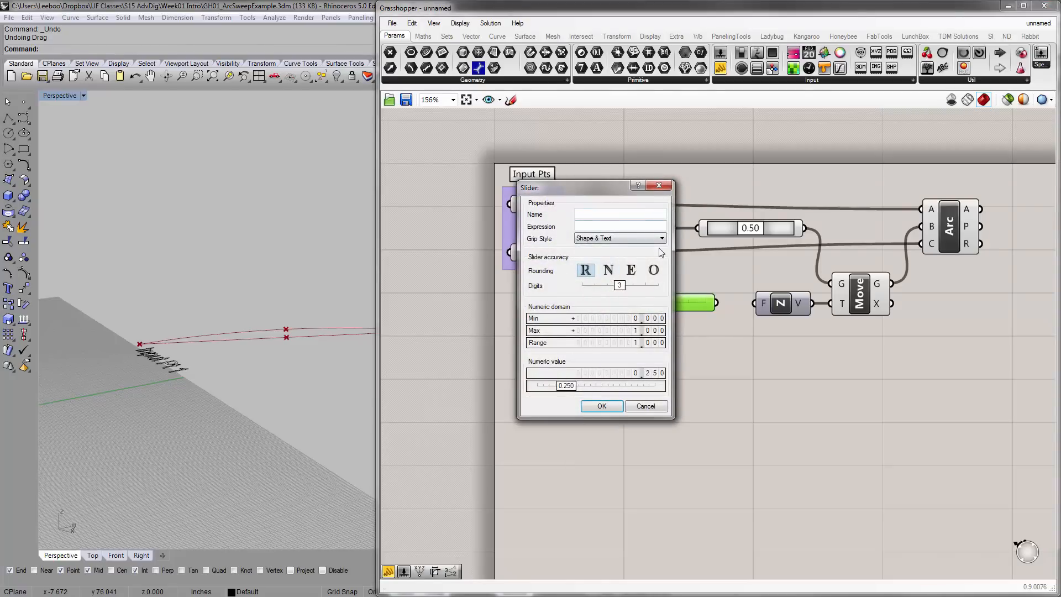
{"action": "left_click", "coordinate": [658, 185]}
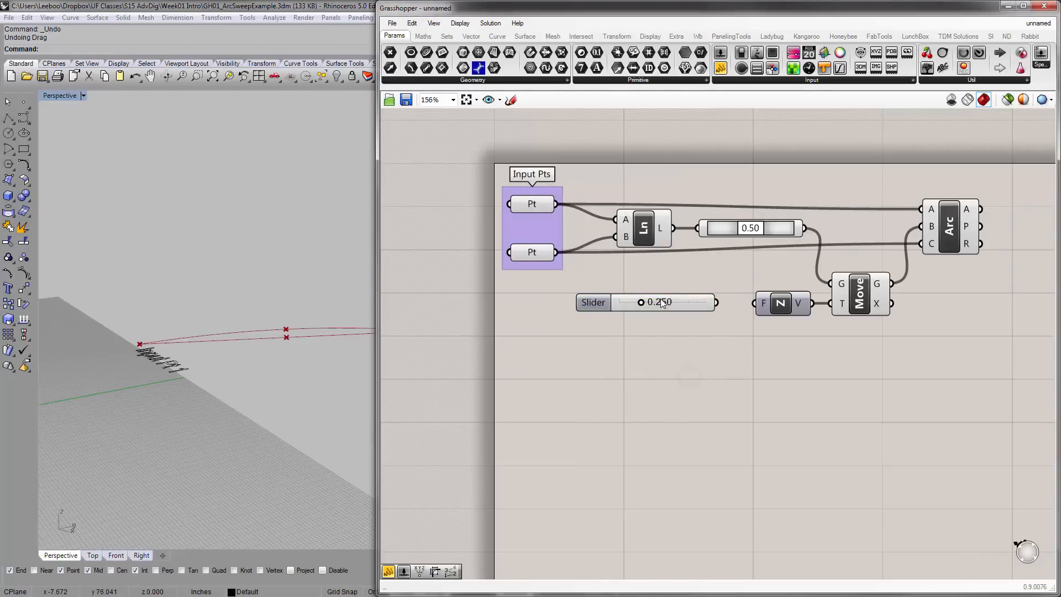
- Set the number slider's value to 0.5
{"action": "double_click", "coordinate": [657, 302]}
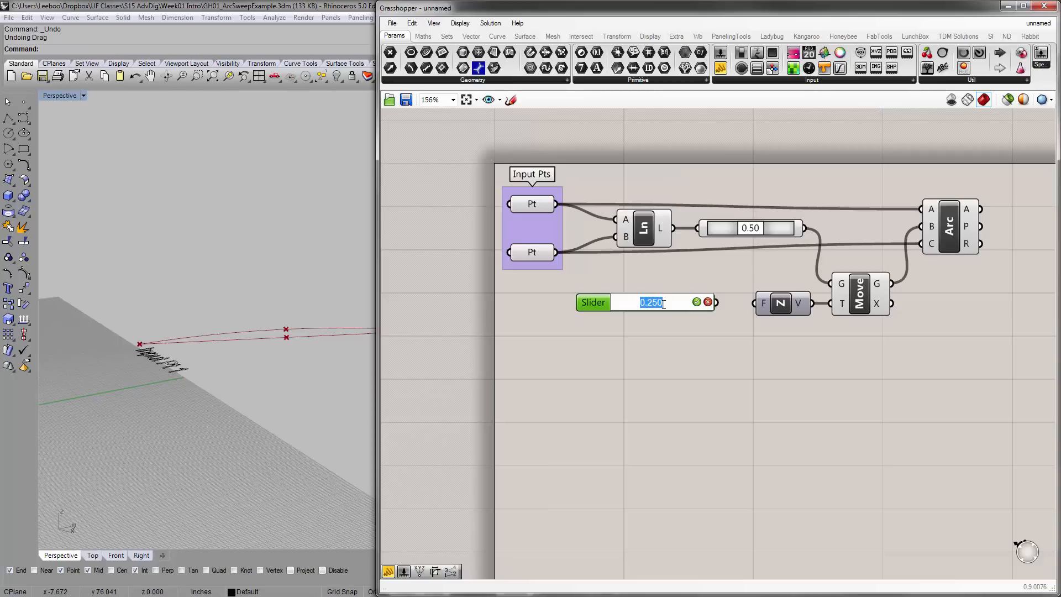
{"action": "type", "text": "0.5"}
{"action": "key", "text": "Return"}
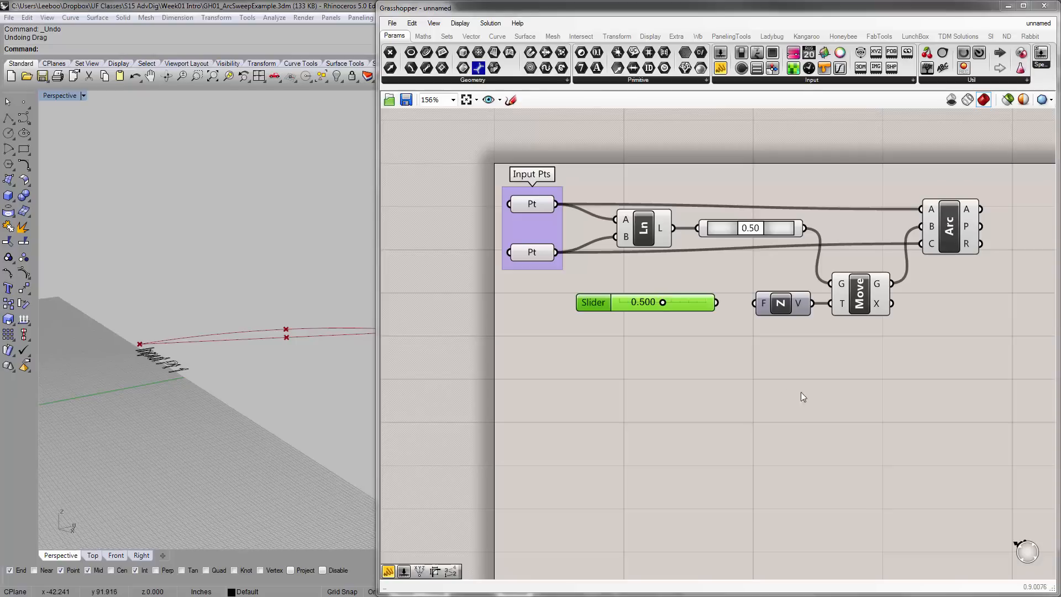
{"action": "left_click", "coordinate": [779, 386]}
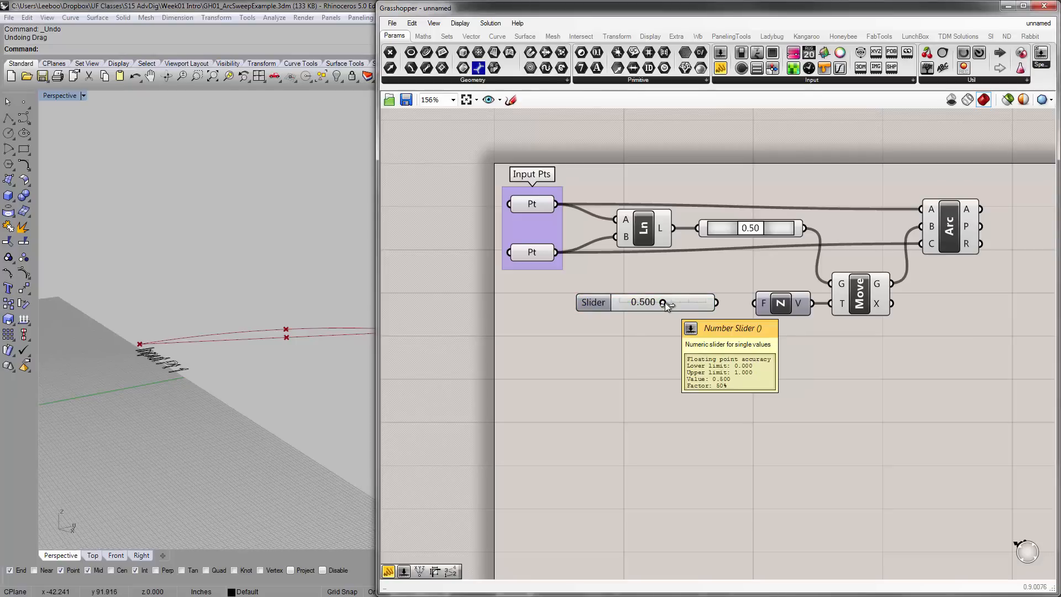
- Vary the slider's value within its range, ending at about 0.86, and view the available slider types
{"action": "left_click_drag", "start_coordinate": [662, 302], "coordinate": [615, 309]}
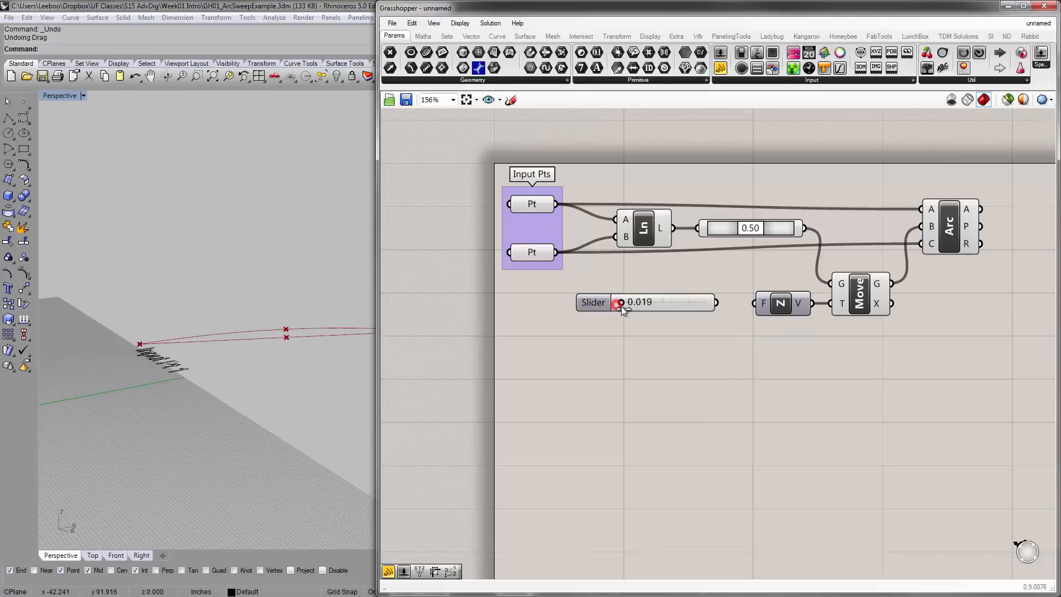
{"action": "left_click_drag", "start_coordinate": [618, 302], "coordinate": [566, 322]}
{"action": "right_click", "coordinate": [632, 301]}
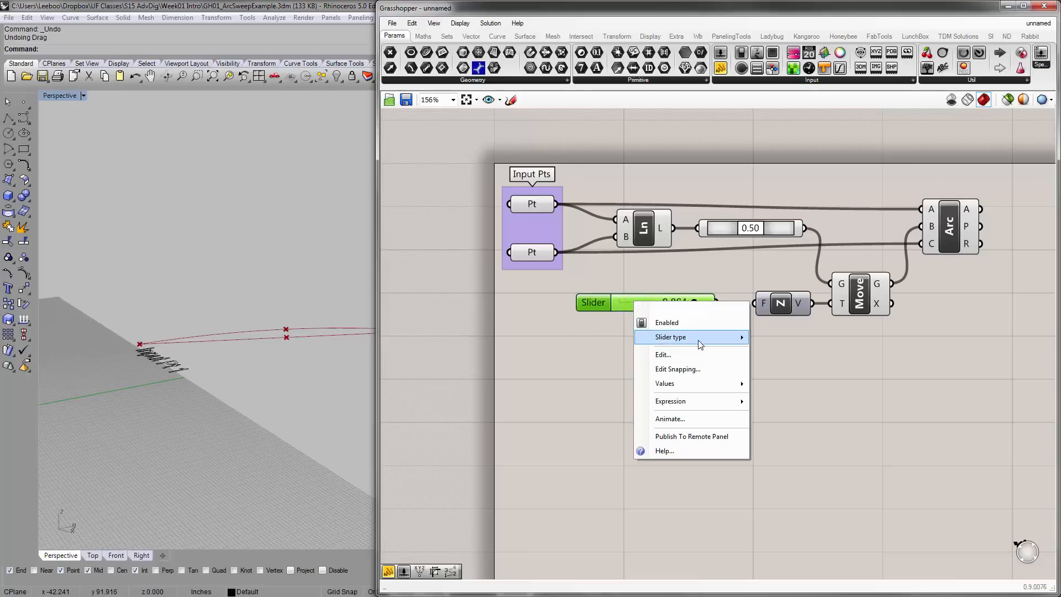
{"action": "mouse_move", "coordinate": [698, 338]}
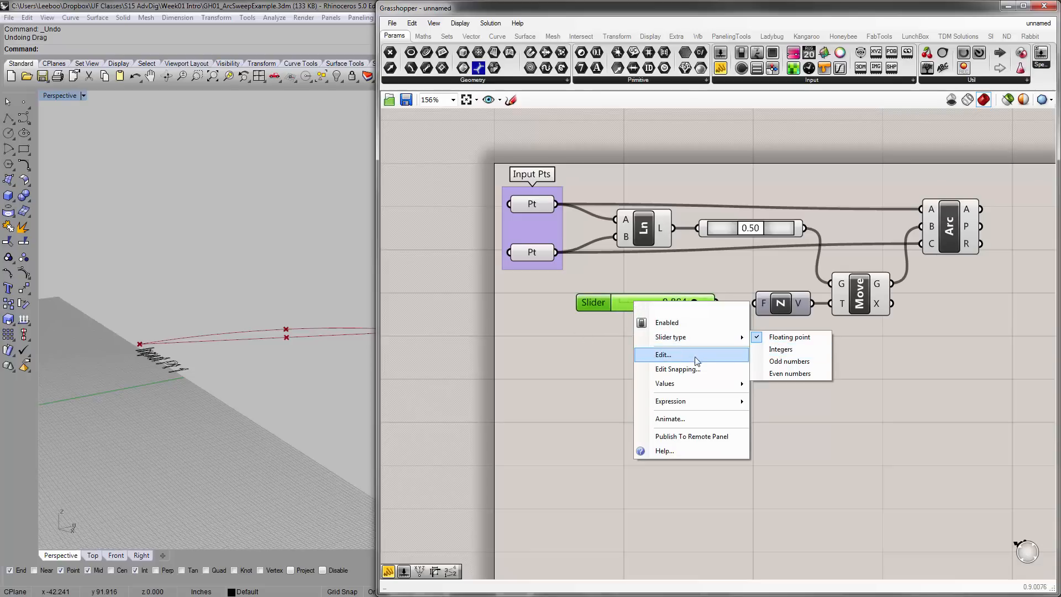
{"action": "left_click", "coordinate": [594, 336]}
- Set the number slider's maximum to 20 and slide its value to about 6
{"action": "double_click", "coordinate": [593, 302]}
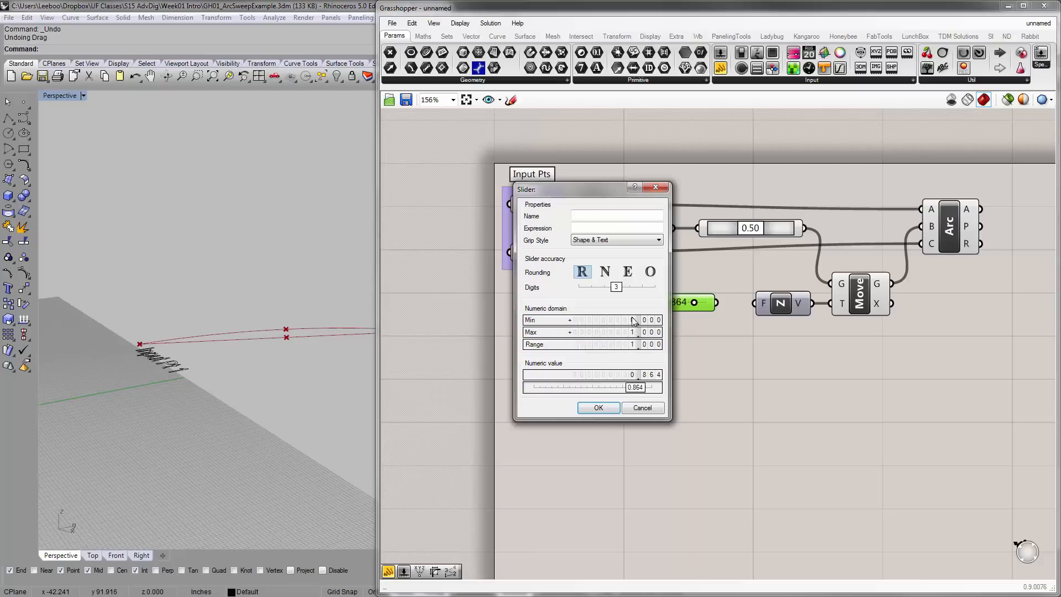
{"action": "double_click", "coordinate": [633, 334]}
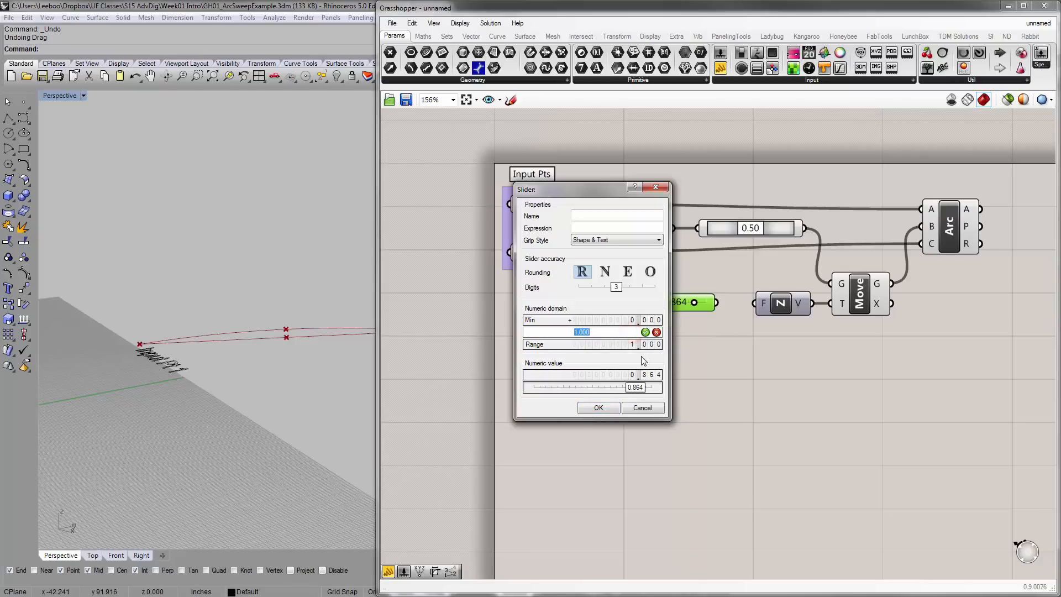
{"action": "type", "text": "20"}
{"action": "left_click", "coordinate": [644, 332]}
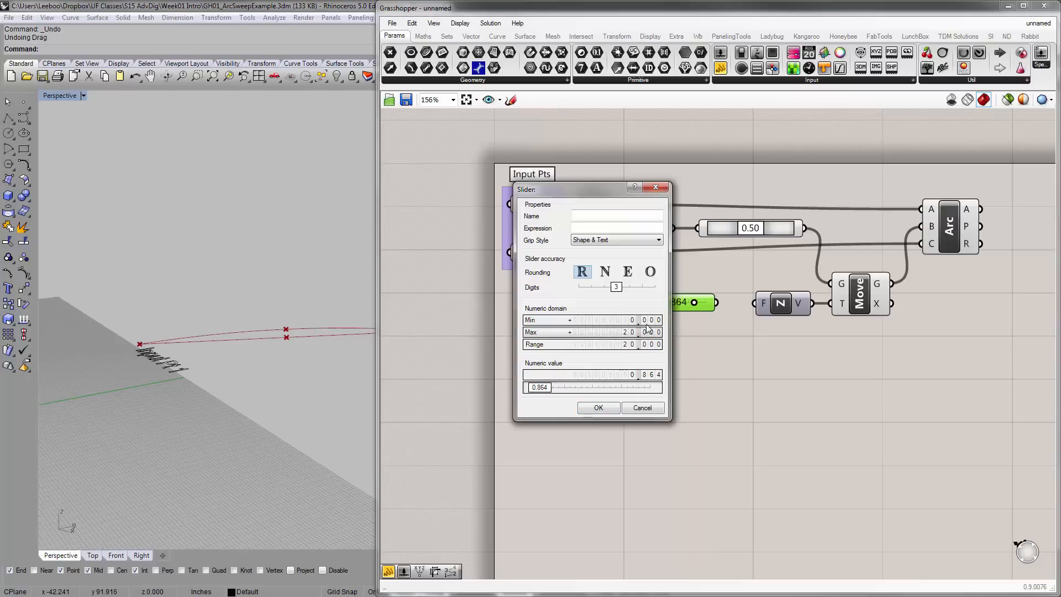
{"action": "left_click", "coordinate": [592, 407]}
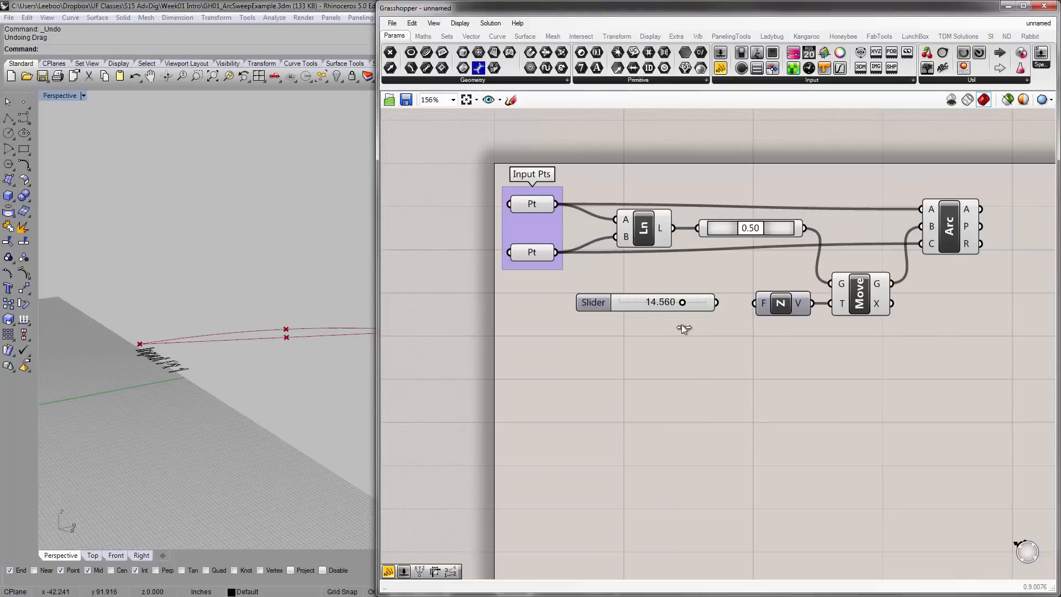
{"action": "left_click_drag", "start_coordinate": [648, 334], "coordinate": [643, 336]}
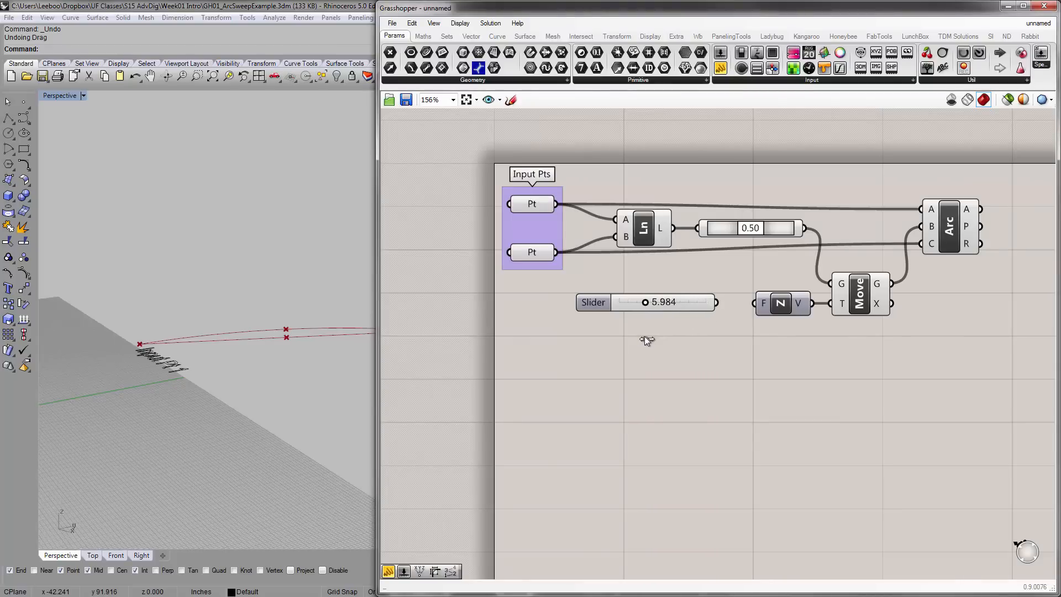
- Set the number slider's value to 8 and connect it to the Unit Z component's factor input
{"action": "double_click", "coordinate": [662, 300]}
{"action": "type", "text": "8"}
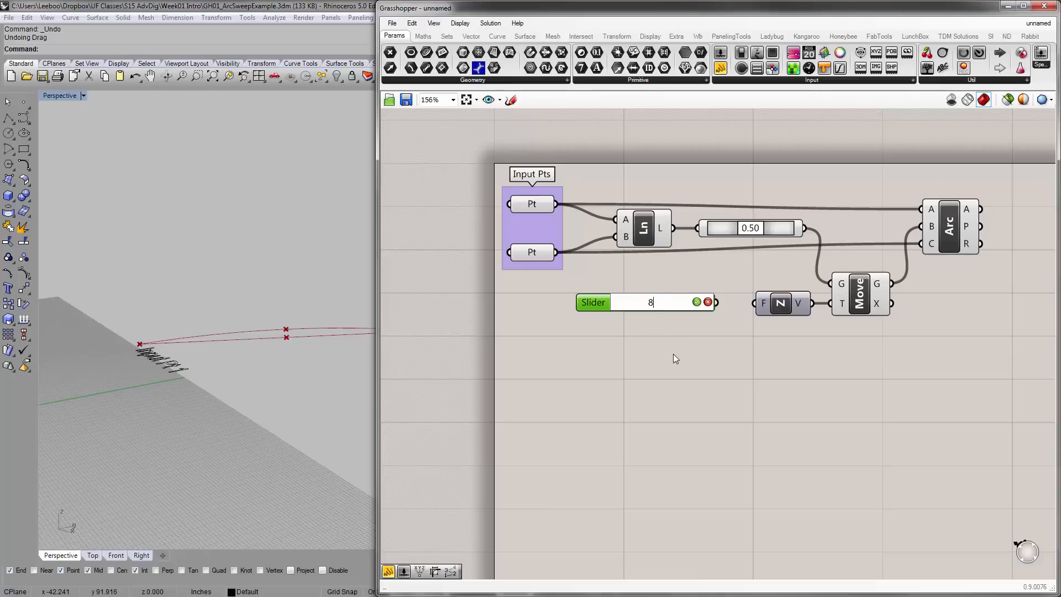
{"action": "key", "text": "Return"}
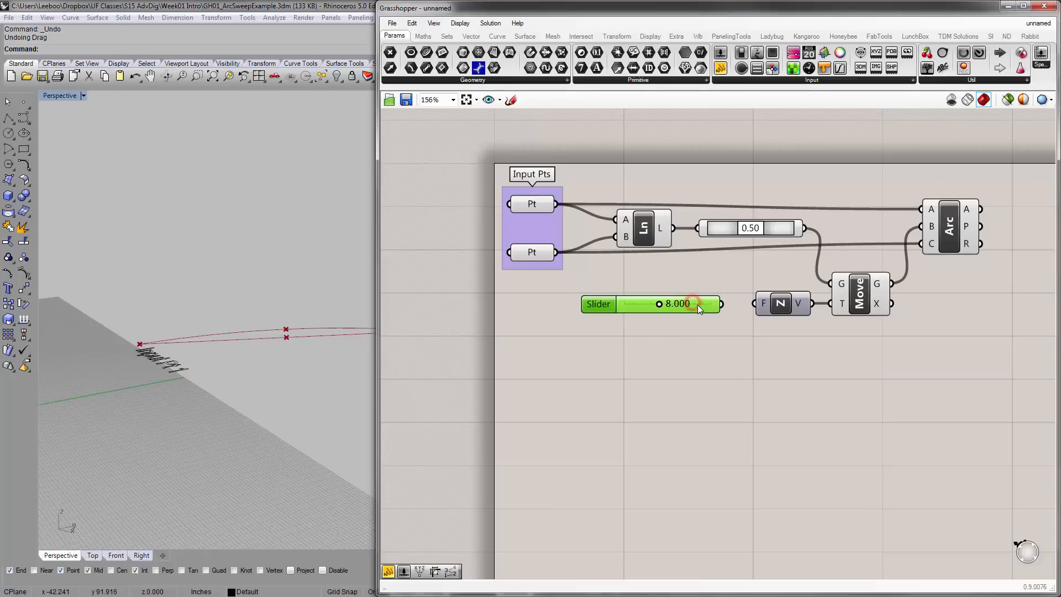
{"action": "left_click_drag", "start_coordinate": [723, 304], "coordinate": [755, 303]}
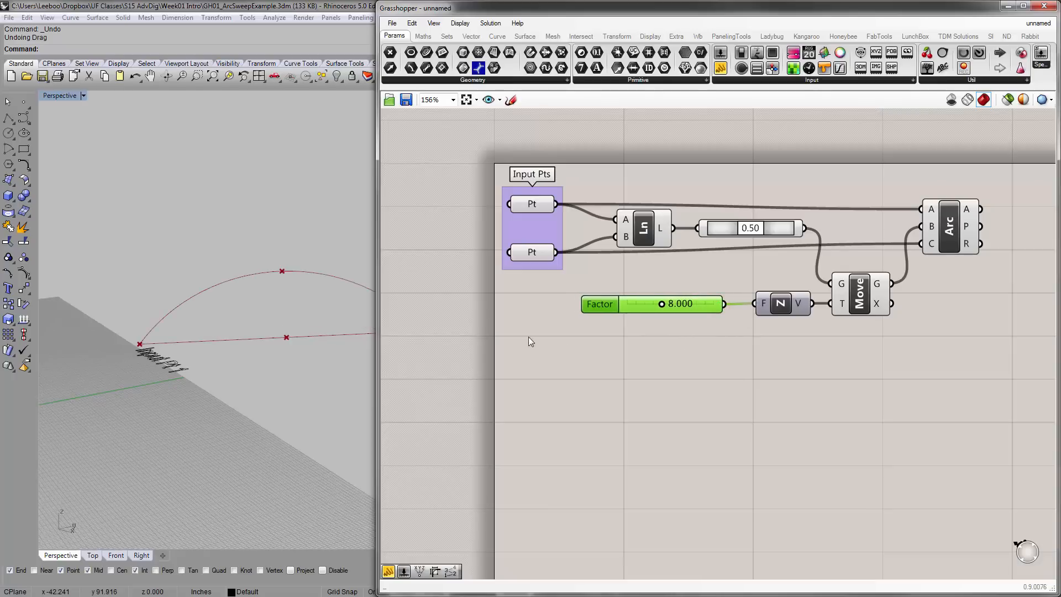
- Narrow the Grasshopper window to reveal more of the Rhino viewport and slide the Factor value down to 0
{"action": "left_click_drag", "start_coordinate": [377, 310], "coordinate": [463, 311]}
{"action": "mouse_move", "coordinate": [376, 301]}
{"action": "right_mouse_down"}
{"action": "mouse_move", "coordinate": [367, 294]}
{"action": "mouse_move", "coordinate": [365, 317]}
{"action": "right_mouse_up"}
{"action": "left_click_drag", "start_coordinate": [790, 307], "coordinate": [681, 307]}
{"action": "right_click_drag", "start_coordinate": [993, 235], "coordinate": [925, 260]}
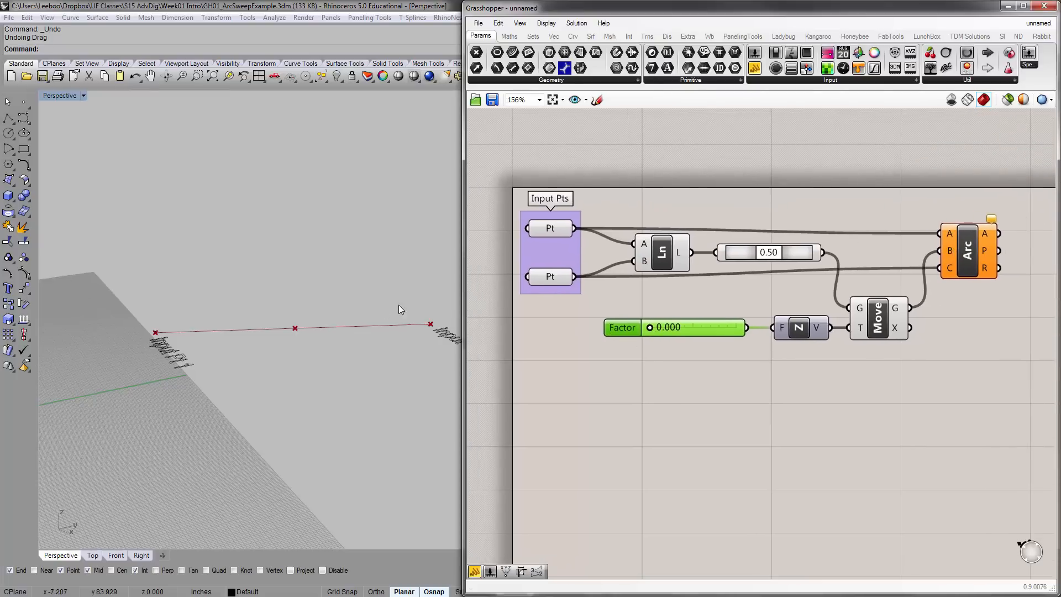
{"action": "right_click_drag", "start_coordinate": [303, 333], "coordinate": [293, 374]}
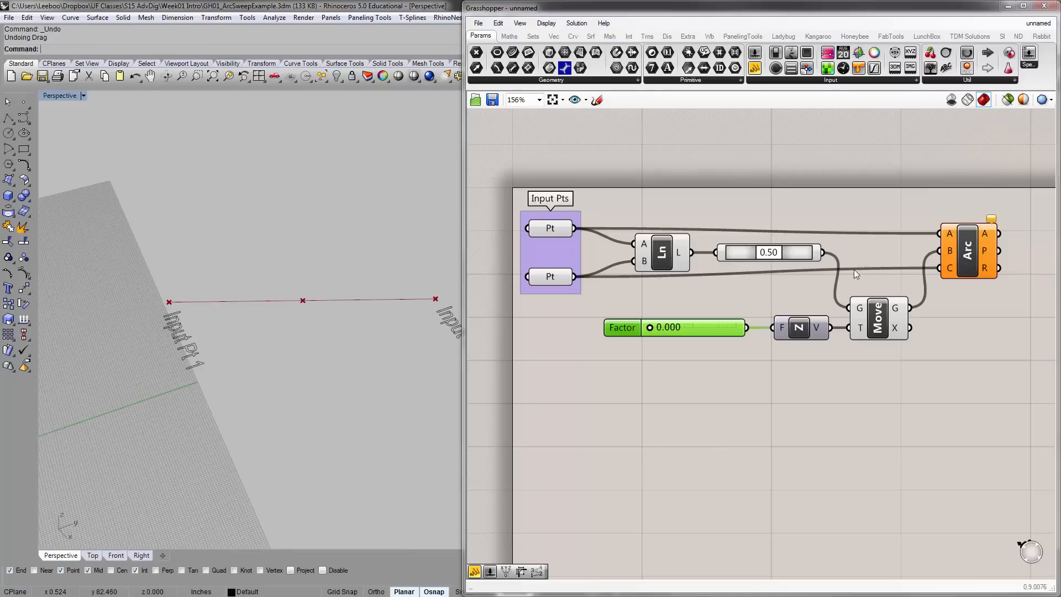
{"action": "mouse_move", "coordinate": [993, 221]}
- Vary the Factor slider toward its upper end to test the arc's height, settling at about 9.6
{"action": "left_click_drag", "start_coordinate": [651, 327], "coordinate": [746, 351]}
{"action": "right_click_drag", "start_coordinate": [391, 283], "coordinate": [295, 220]}
{"action": "left_click_drag", "start_coordinate": [737, 330], "coordinate": [692, 327]}
{"action": "left_click", "coordinate": [684, 381]}
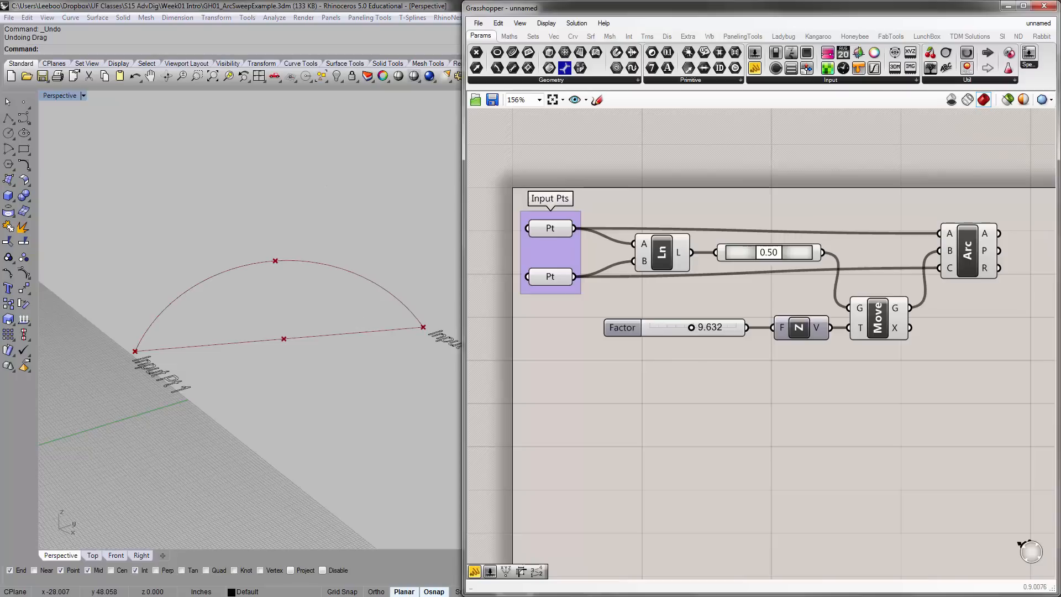
- Move the whole arc definition together slightly away from the canvas corner
{"action": "left_click", "coordinate": [665, 157]}
{"action": "right_click_drag", "start_coordinate": [665, 203], "coordinate": [635, 241]}
{"action": "scroll", "coordinate": [636, 241], "scroll_direction": "down", "scroll_amount": 1}
{"action": "left_click_drag", "start_coordinate": [472, 168], "coordinate": [1036, 520]}
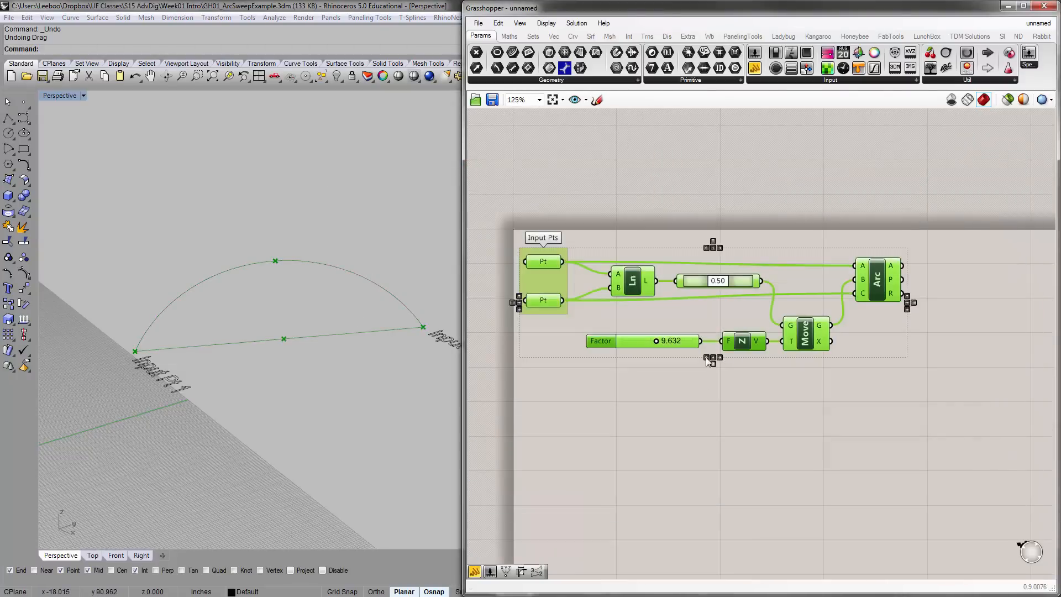
{"action": "left_click_drag", "start_coordinate": [539, 280], "coordinate": [560, 300]}
{"action": "left_click", "coordinate": [665, 194]}
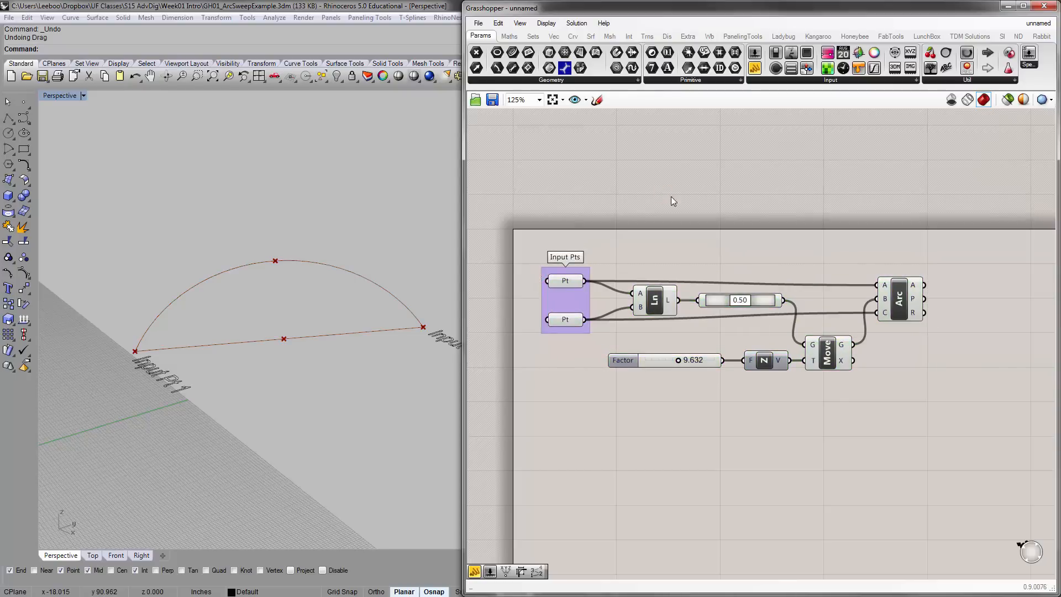
- Group the Point On Curve component with a blob outline and name the group CurvePoint
{"action": "left_click", "coordinate": [768, 298]}
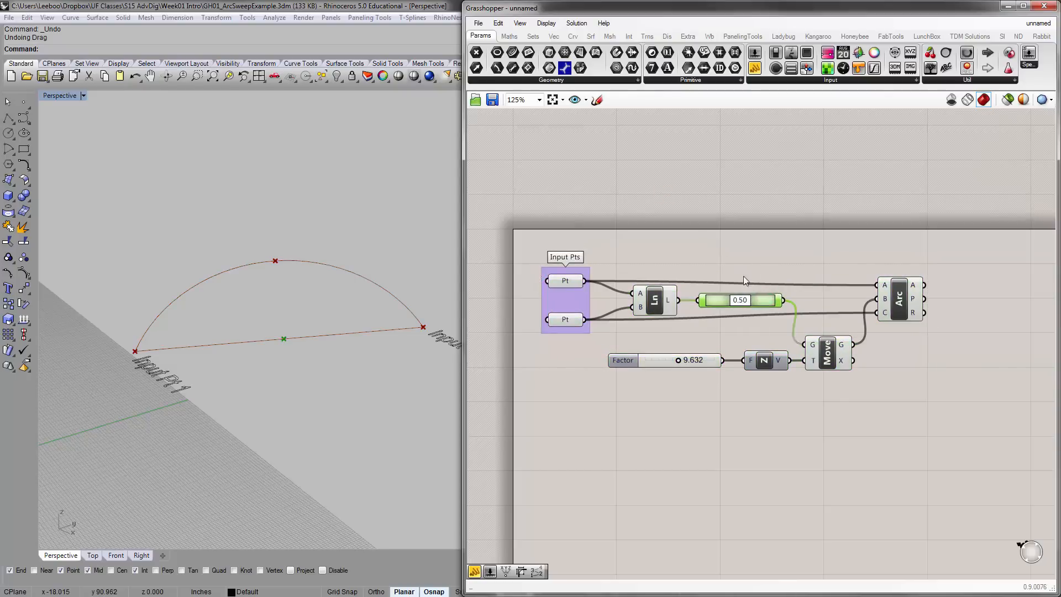
{"action": "key", "text": "ctrl+g"}
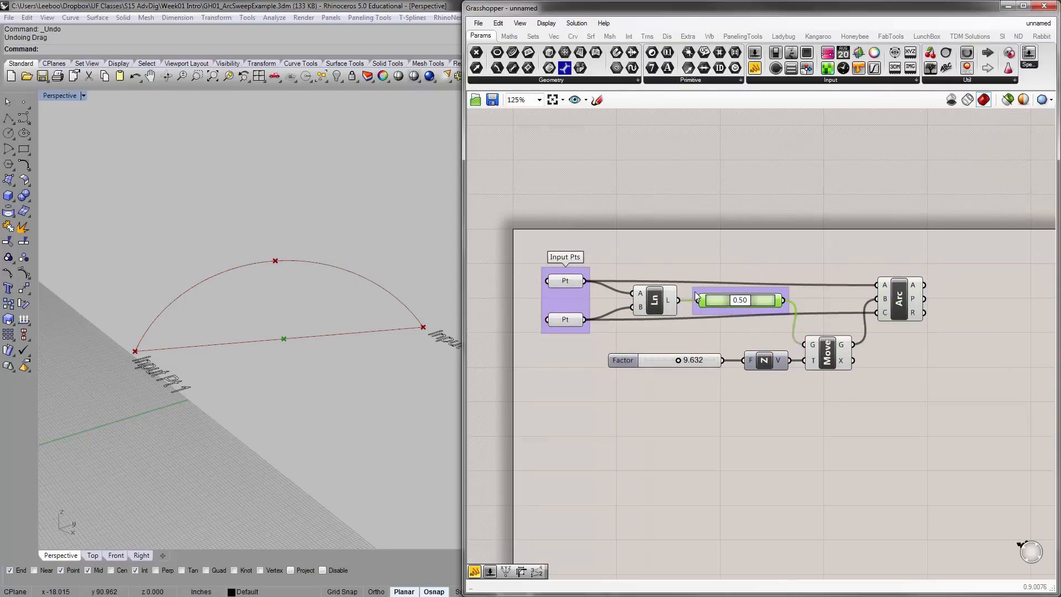
{"action": "left_click", "coordinate": [732, 277]}
{"action": "right_click", "coordinate": [744, 266]}
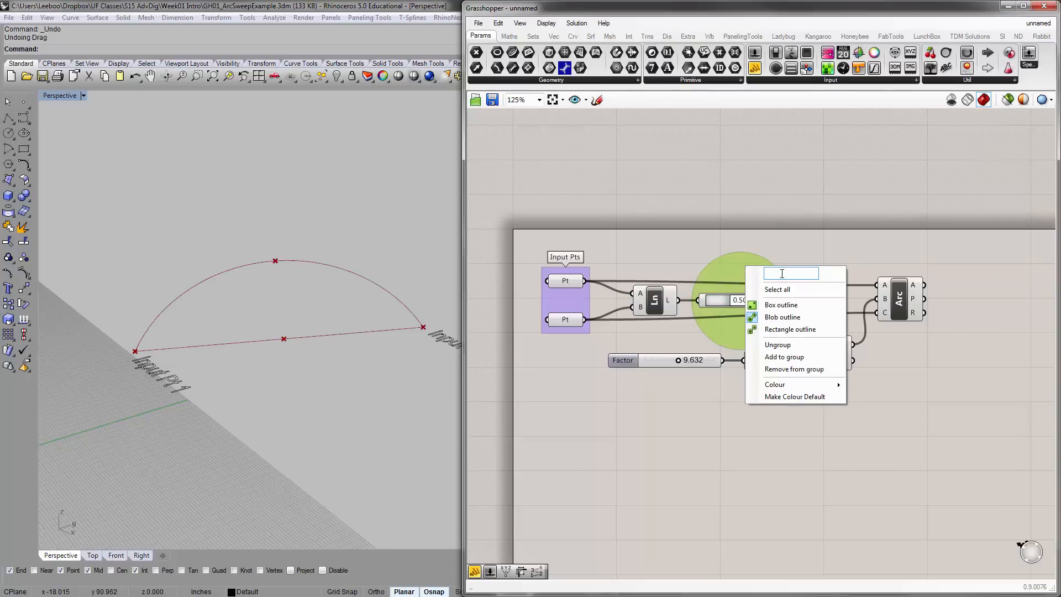
{"action": "type", "text": "CurvePoint"}
{"action": "left_click", "coordinate": [779, 210]}
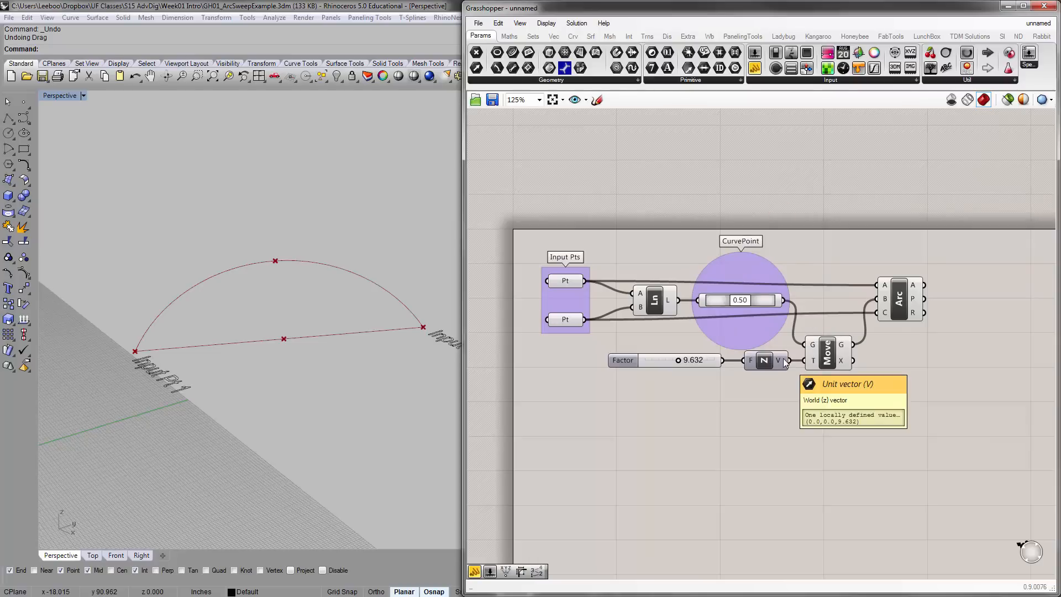
- Move the Factor slider and Unit Z component below the CurvePoint group and adjust the Move and Arc components' placement
{"action": "left_click_drag", "start_coordinate": [782, 390], "coordinate": [697, 355]}
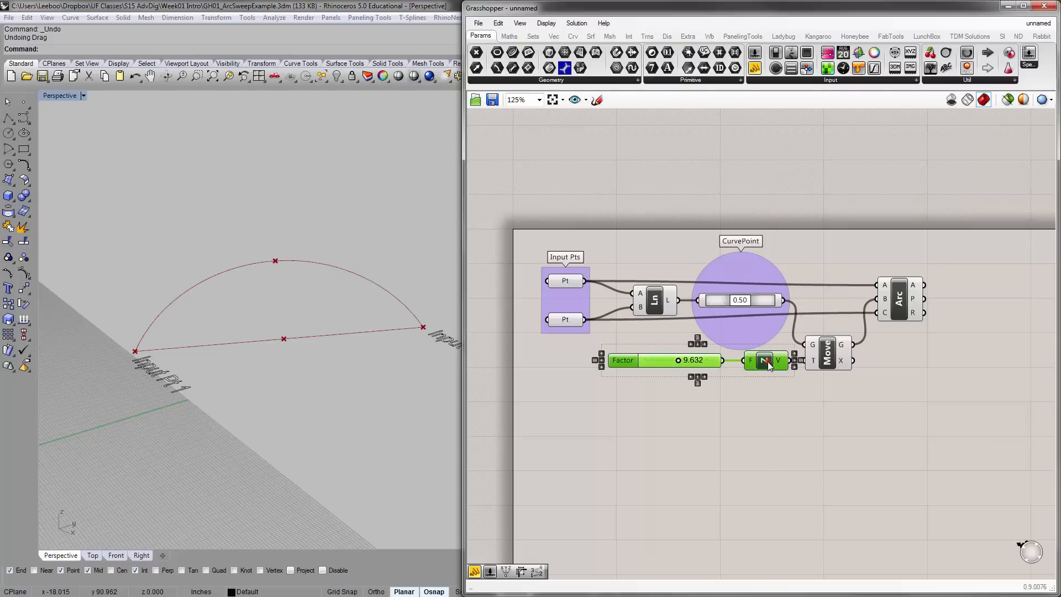
{"action": "left_click_drag", "start_coordinate": [768, 362], "coordinate": [763, 374]}
{"action": "left_click", "coordinate": [838, 393]}
{"action": "left_click_drag", "start_coordinate": [830, 359], "coordinate": [835, 353]}
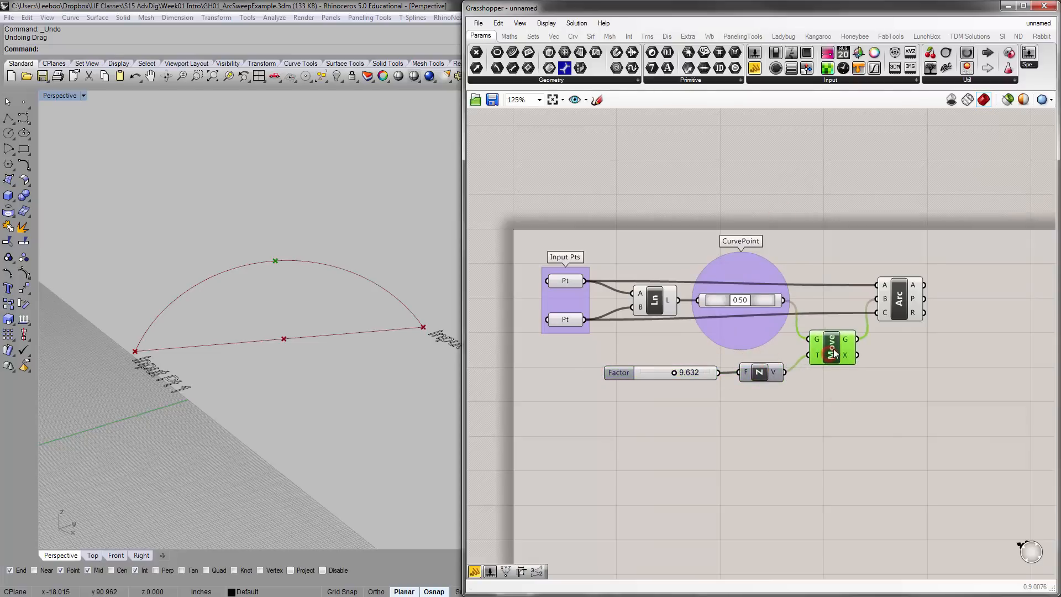
{"action": "left_click_drag", "start_coordinate": [890, 300], "coordinate": [891, 297]}
{"action": "left_click", "coordinate": [843, 261]}
- Nudge the complete definition, including both groups, slightly into place on the canvas
{"action": "right_click_drag", "start_coordinate": [843, 262], "coordinate": [817, 252]}
{"action": "left_click_drag", "start_coordinate": [502, 157], "coordinate": [1006, 437]}
{"action": "left_click_drag", "start_coordinate": [732, 249], "coordinate": [724, 253]}
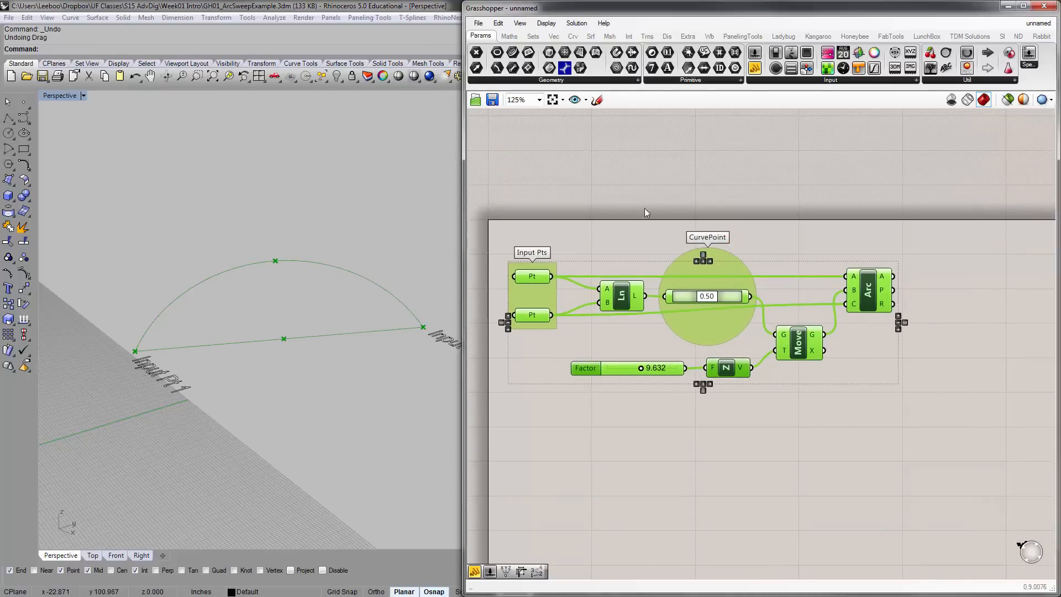
{"action": "left_click", "coordinate": [663, 172]}
{"action": "right_click_drag", "start_coordinate": [657, 230], "coordinate": [653, 158]}
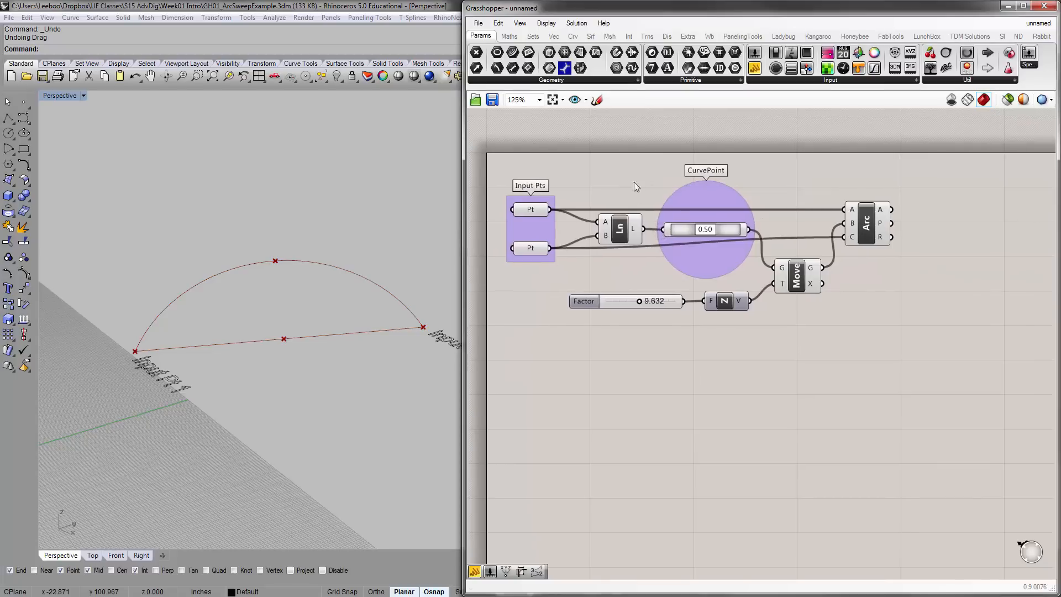
- Save the Grasshopper definition as ParaArc in the Week01 Intro folder
{"action": "left_click", "coordinate": [492, 100]}
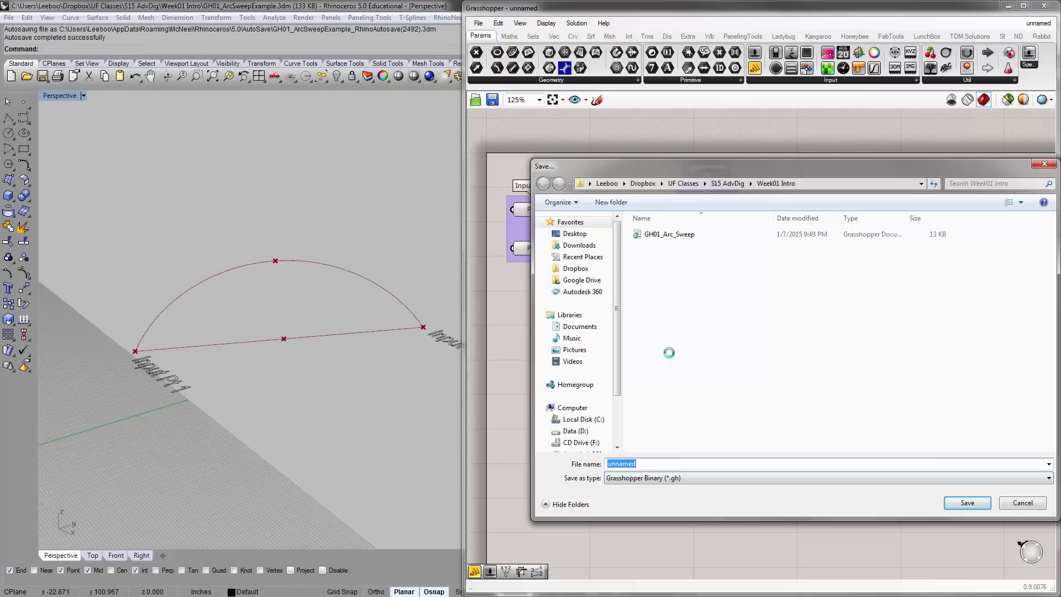
{"action": "type", "text": "ParaArc"}
{"action": "left_click", "coordinate": [966, 503]}
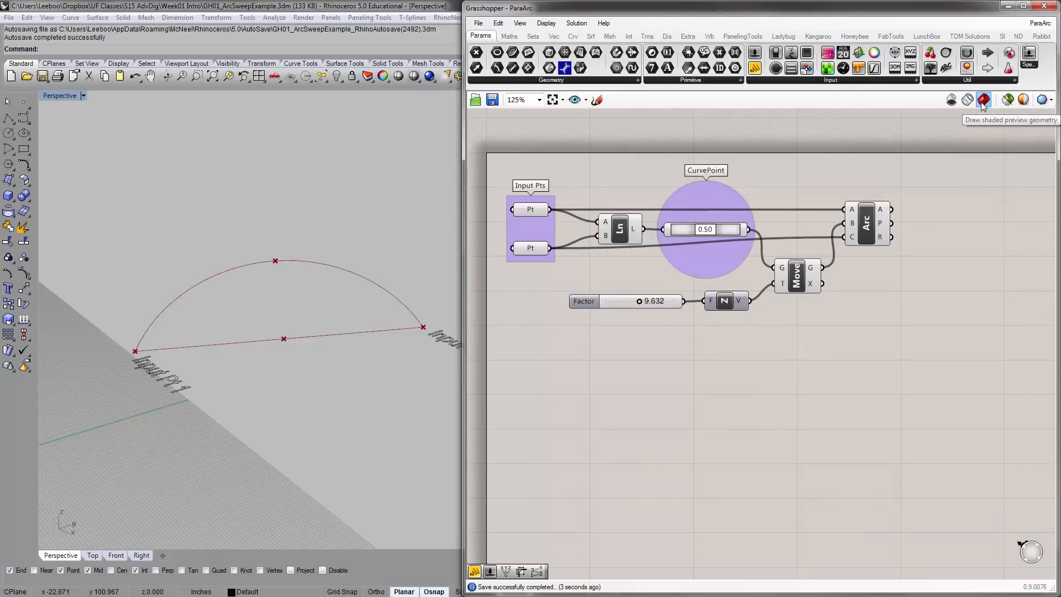
- Minimize Grasshopper to show the full Rhino viewport, and bring its window back beside Rhino at the previous size
{"action": "left_click", "coordinate": [1014, 6]}
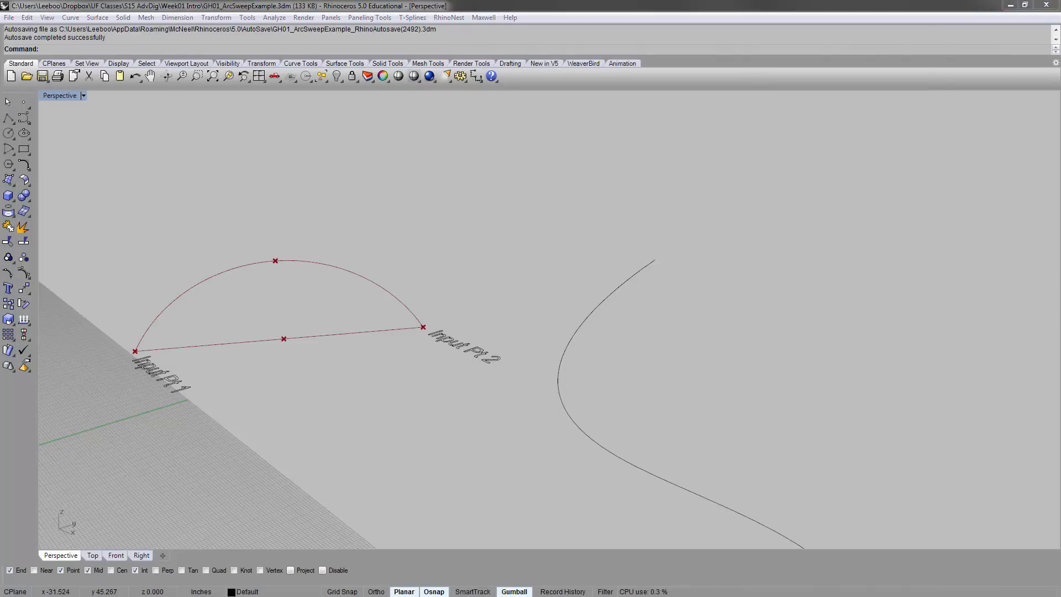
{"action": "key", "text": "alt+Tab"}
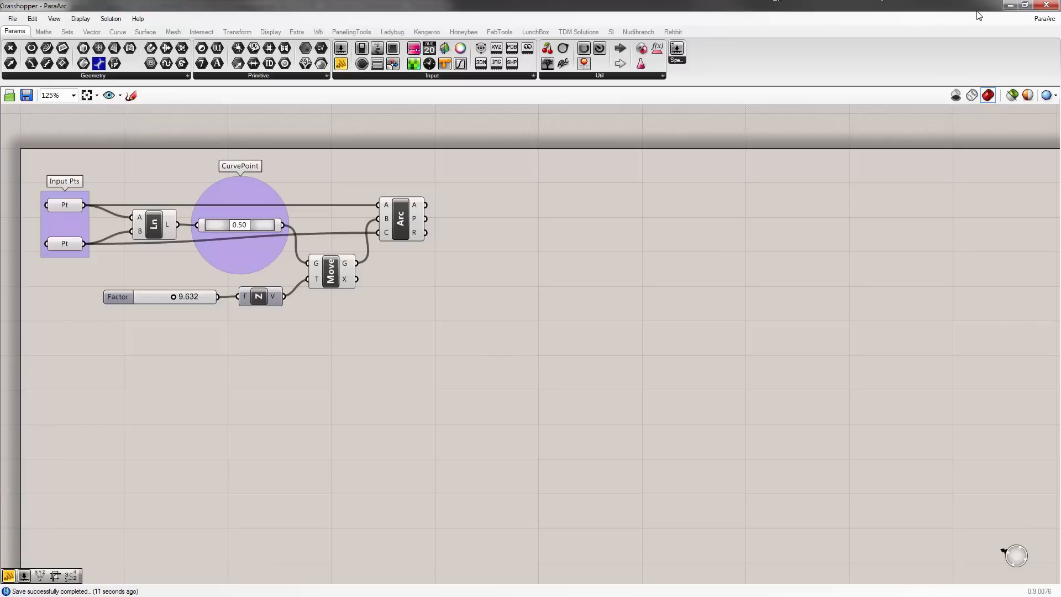
{"action": "double_click", "coordinate": [935, 6]}
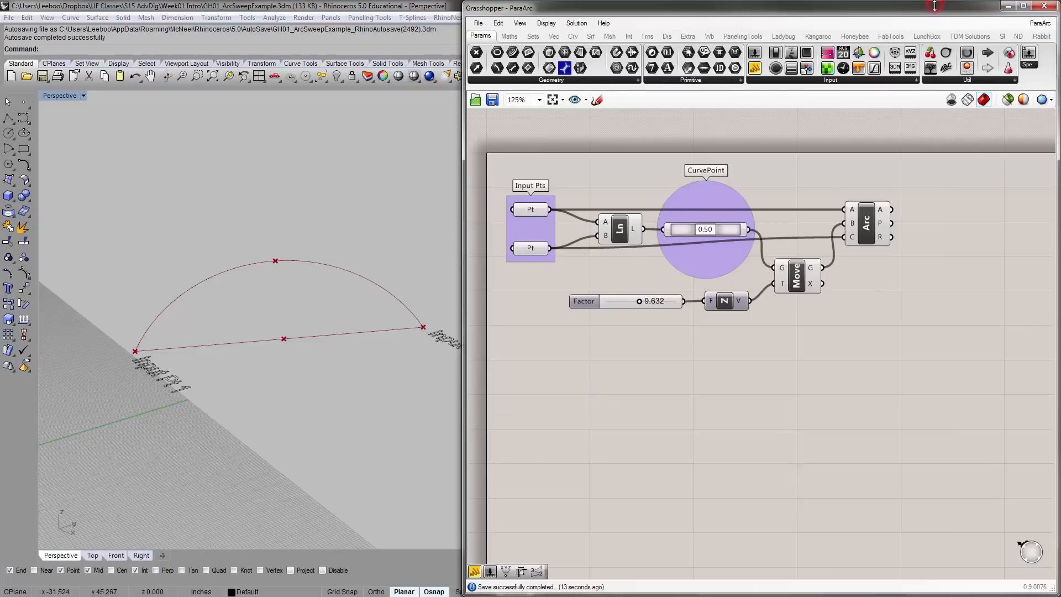
- Close the Grasshopper window and reopen it from Rhino with the gh command
{"action": "left_click", "coordinate": [1032, 7]}
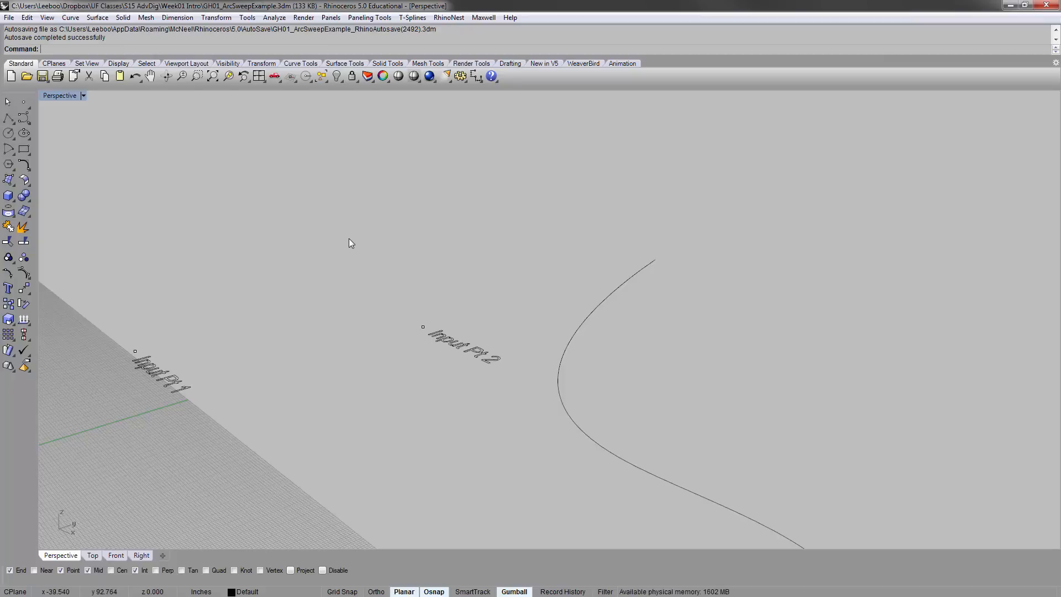
{"action": "type", "text": "gh"}
{"action": "key", "text": "Return"}
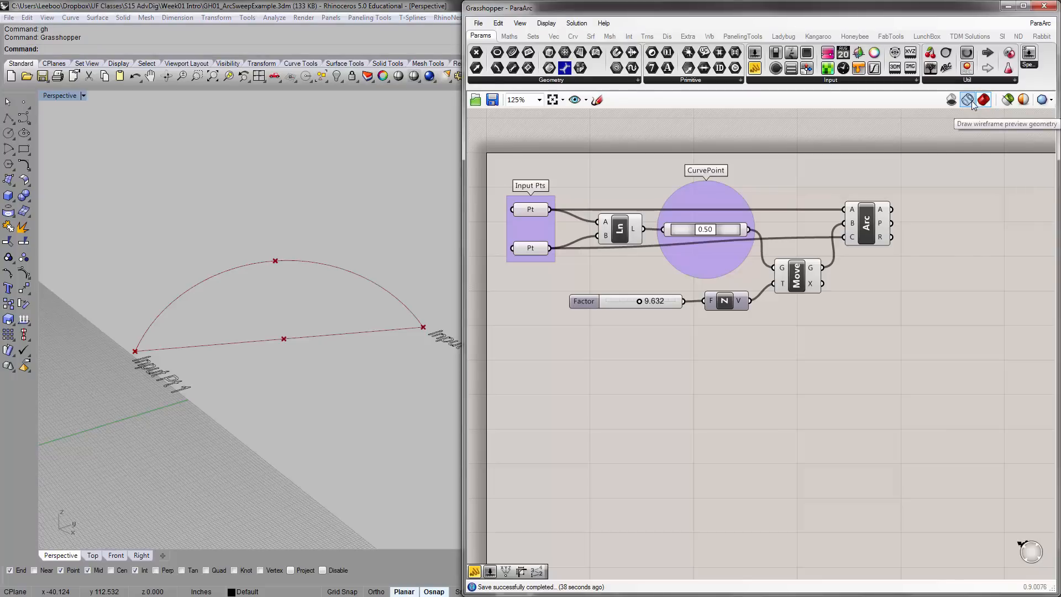
- Compare the no-preview, wireframe and shaded preview modes for the geometry, ending on shaded
{"action": "left_click", "coordinate": [951, 99]}
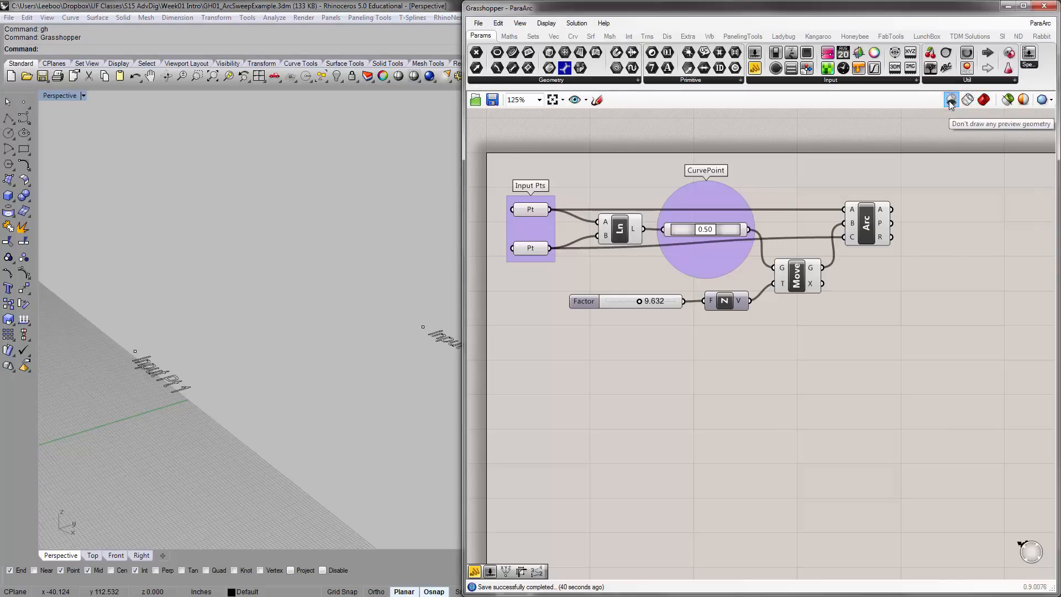
{"action": "left_click", "coordinate": [967, 100]}
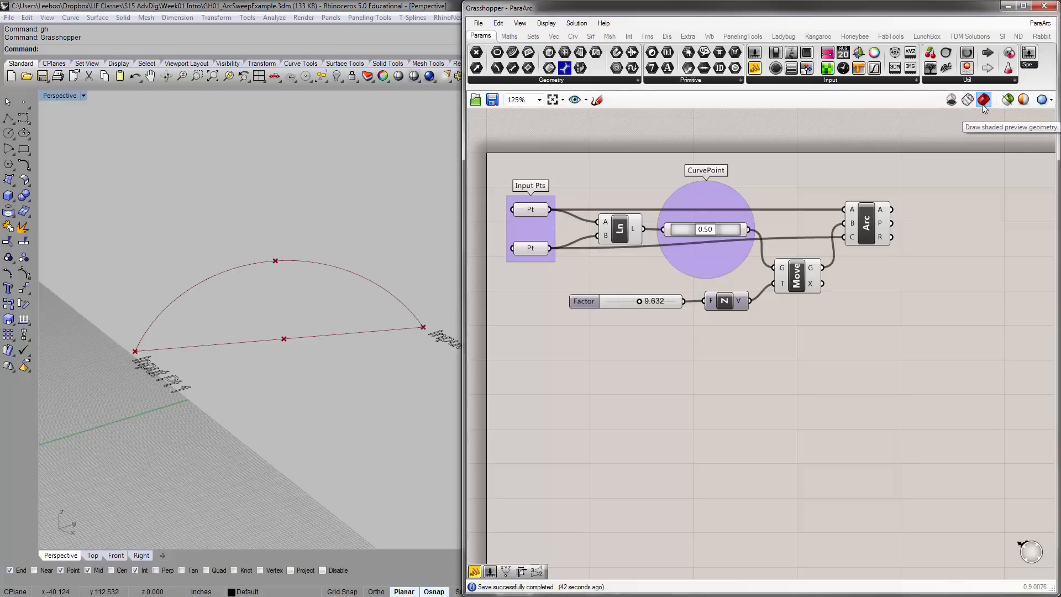
{"action": "left_click", "coordinate": [984, 101]}
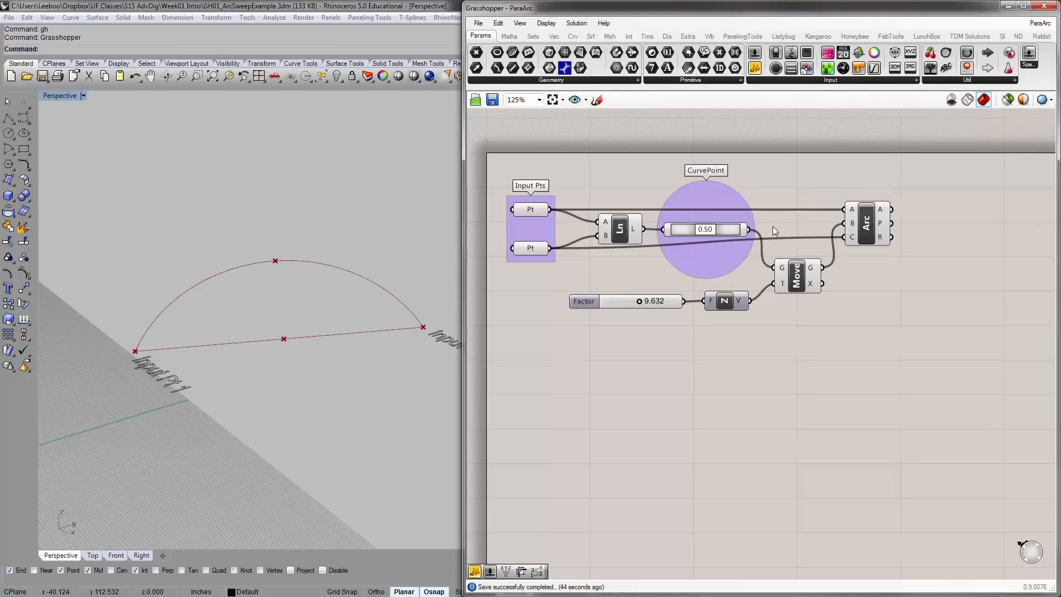
{"action": "right_click_drag", "start_coordinate": [738, 231], "coordinate": [744, 218]}
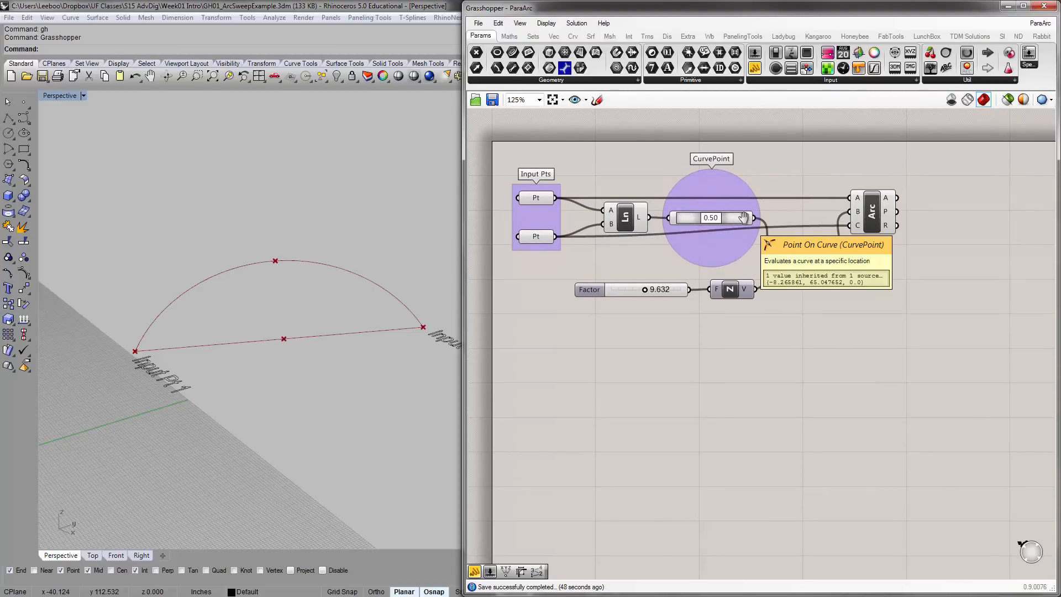